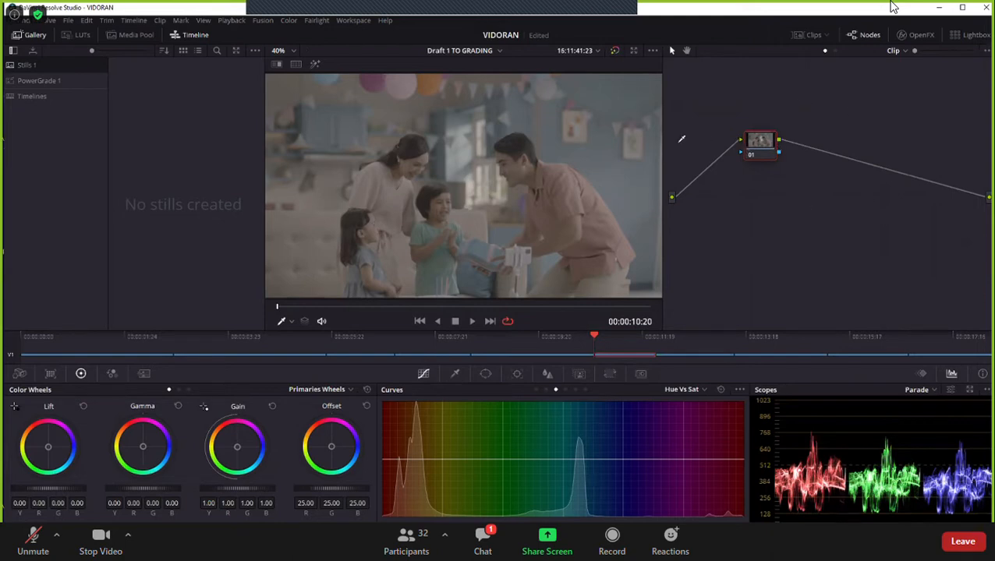
Save the project and browse the gallery's PowerGrade 1, Stills 1 and Timelines albums.
key(ctrl+s)
click(56, 82)
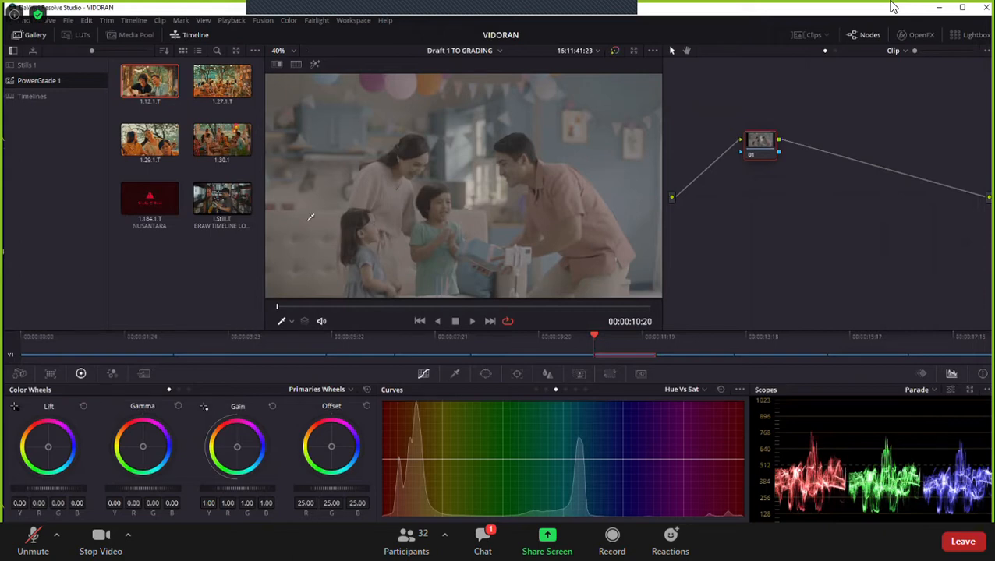
click(63, 67)
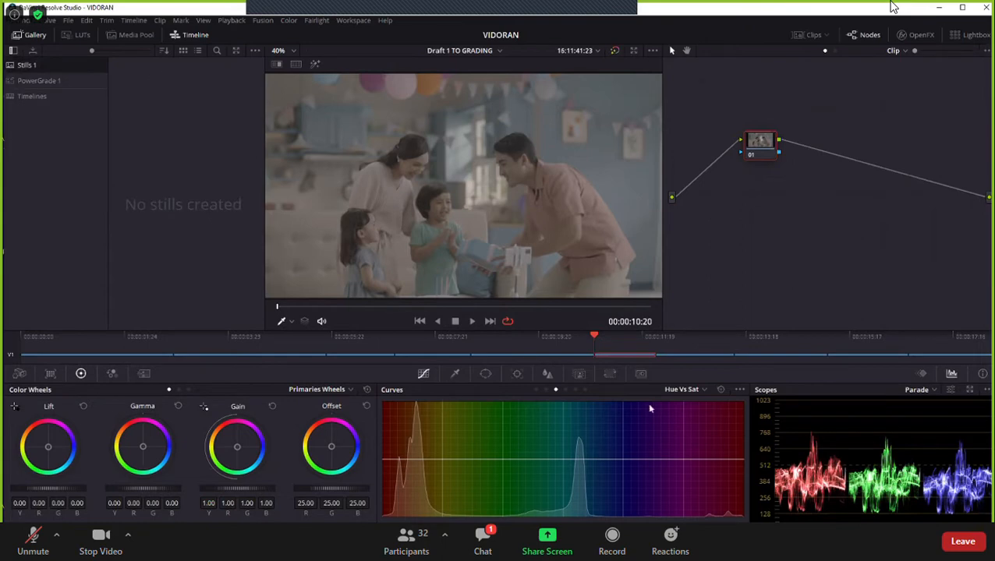
click(56, 82)
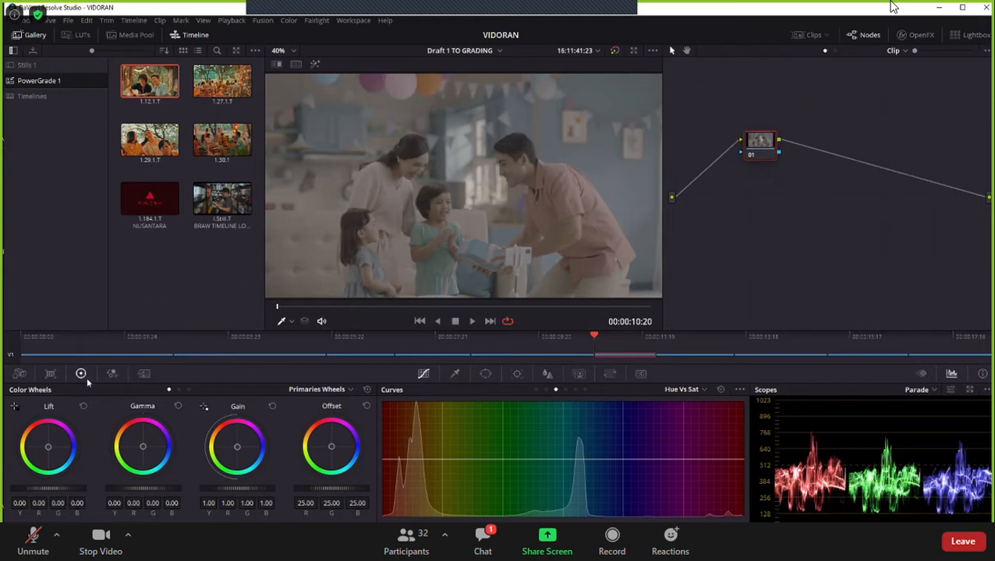
click(47, 97)
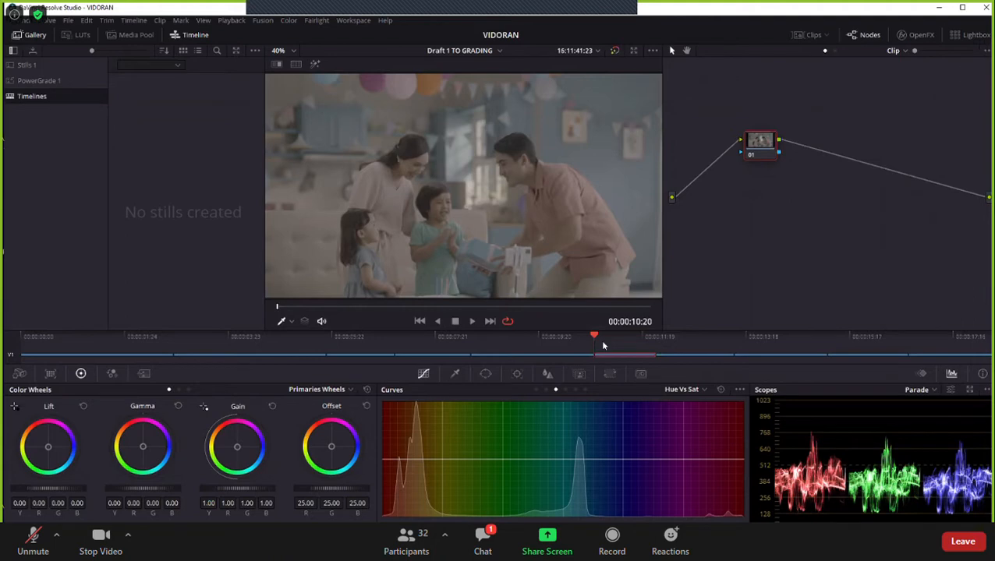
click(477, 534)
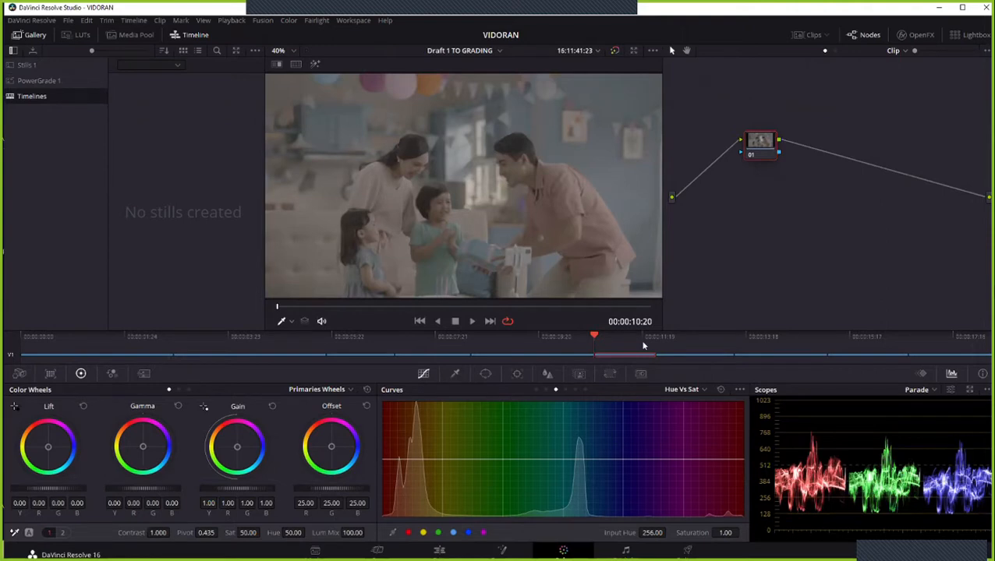
Scrub the timeline back to the birthday cake clip, then to the elderly couple clip at 00:00:04:22.
scroll(675, 331, down, 4)
scroll(669, 346, up, 2)
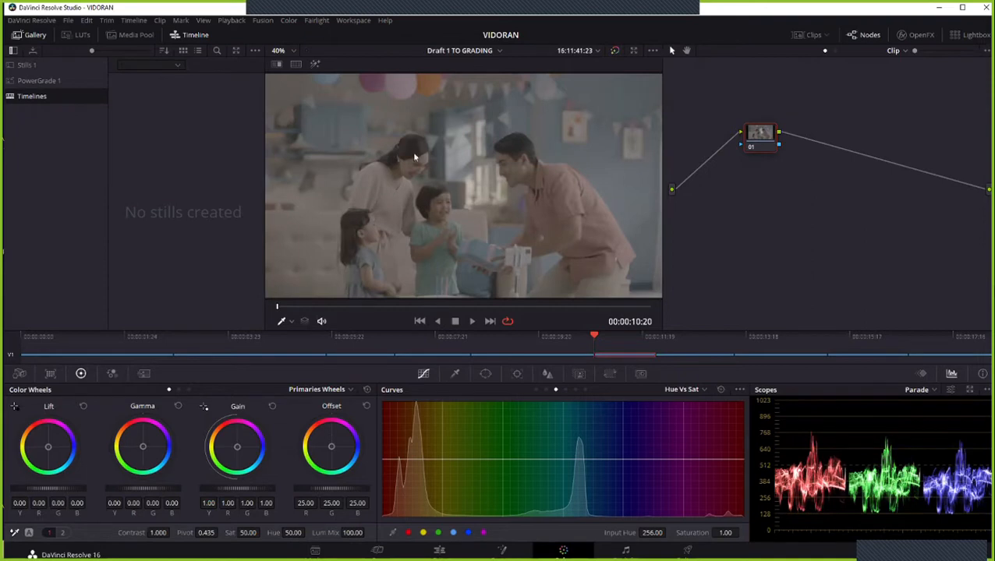
scroll(496, 338, up, 2)
drag(595, 337, 3, 336)
drag(200, 361, 33, 383)
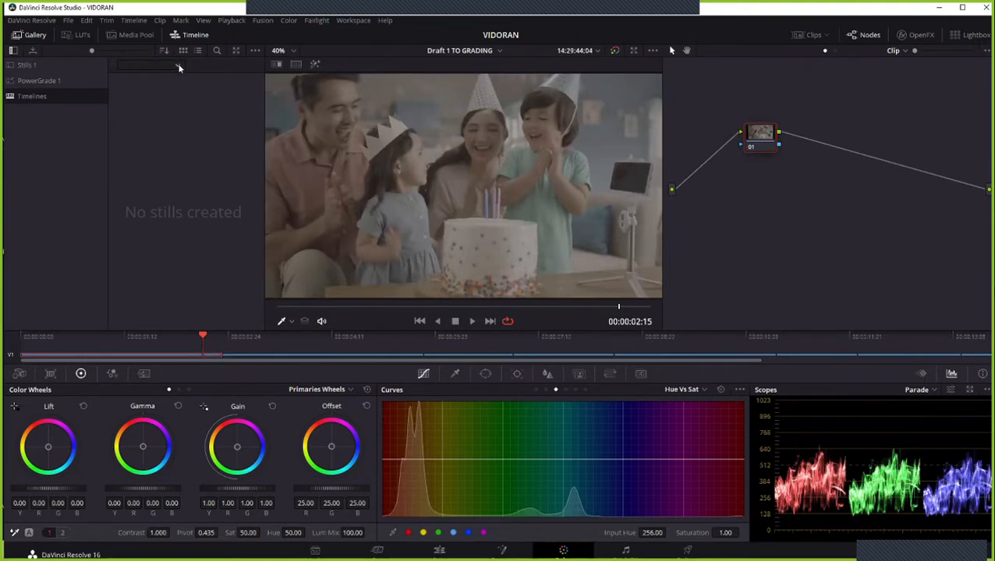
drag(206, 337, 365, 336)
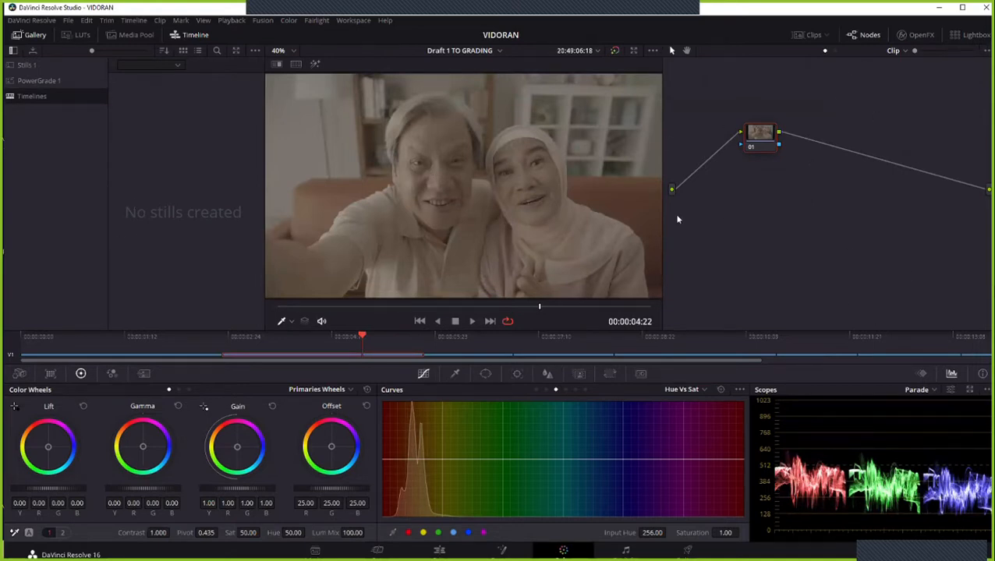
Widen the node editor area and reposition node 01 within the graph of the elderly couple clip.
drag(662, 222, 605, 231)
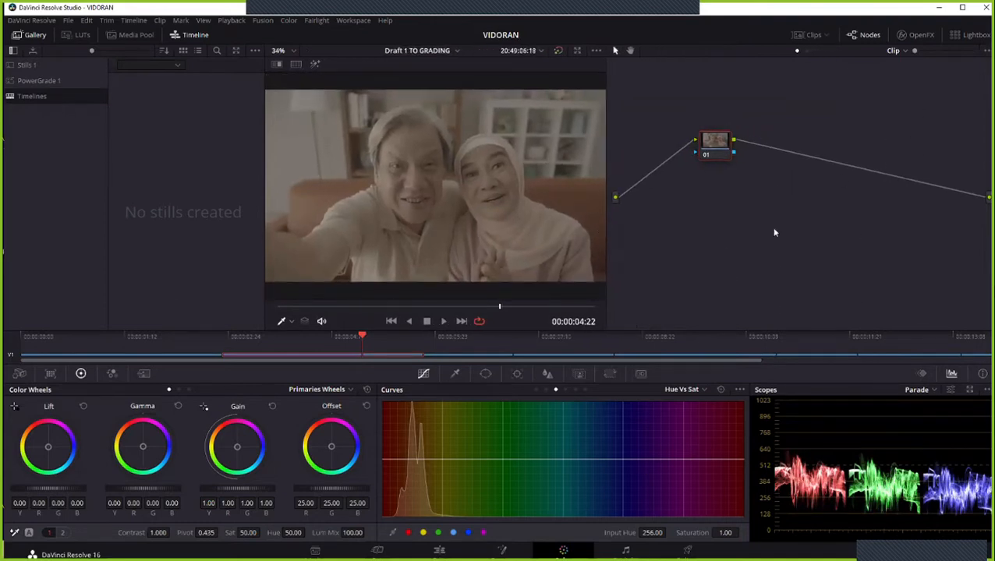
drag(715, 150, 775, 178)
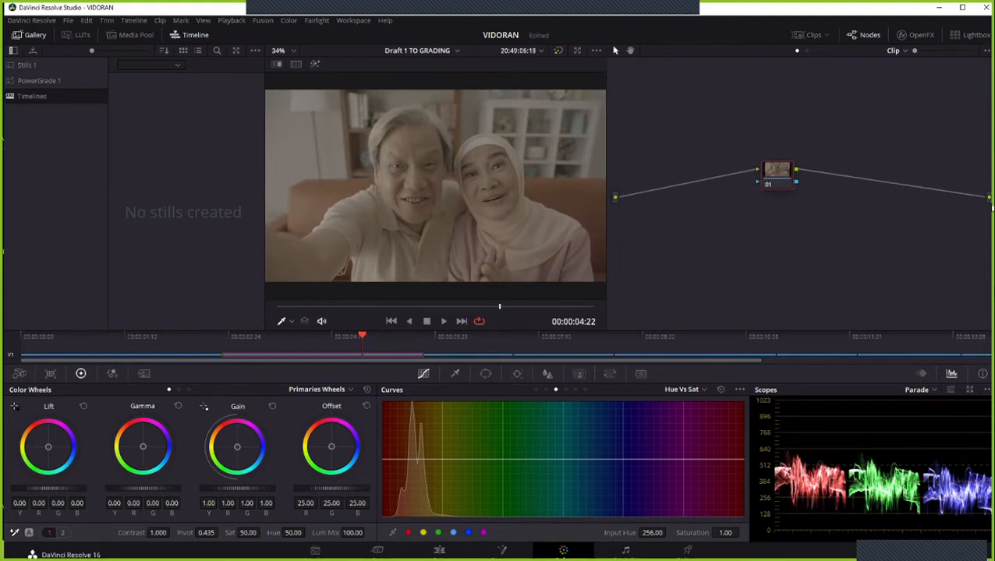
drag(762, 184, 691, 193)
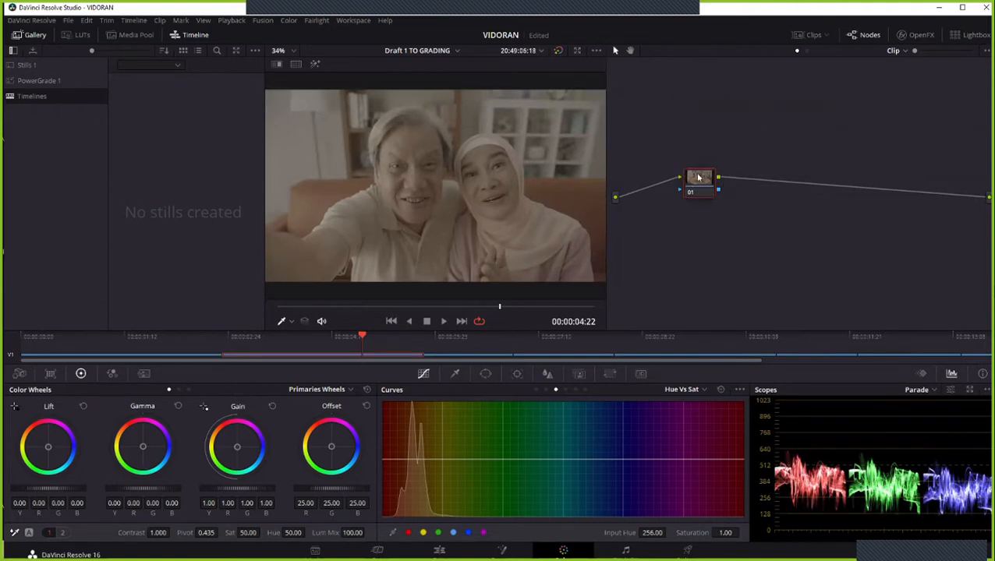
drag(716, 146, 753, 152)
drag(699, 199, 685, 155)
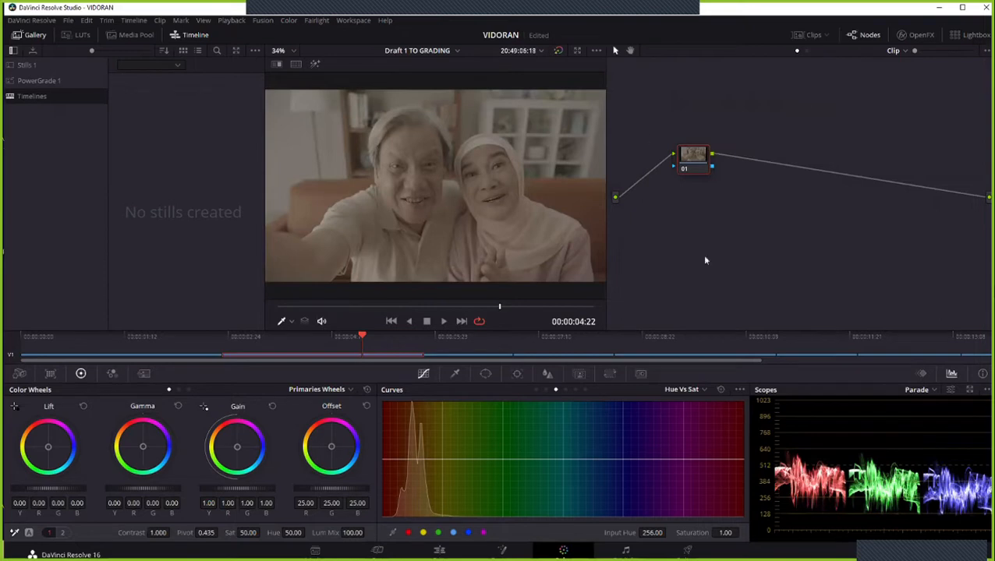
drag(700, 175, 710, 187)
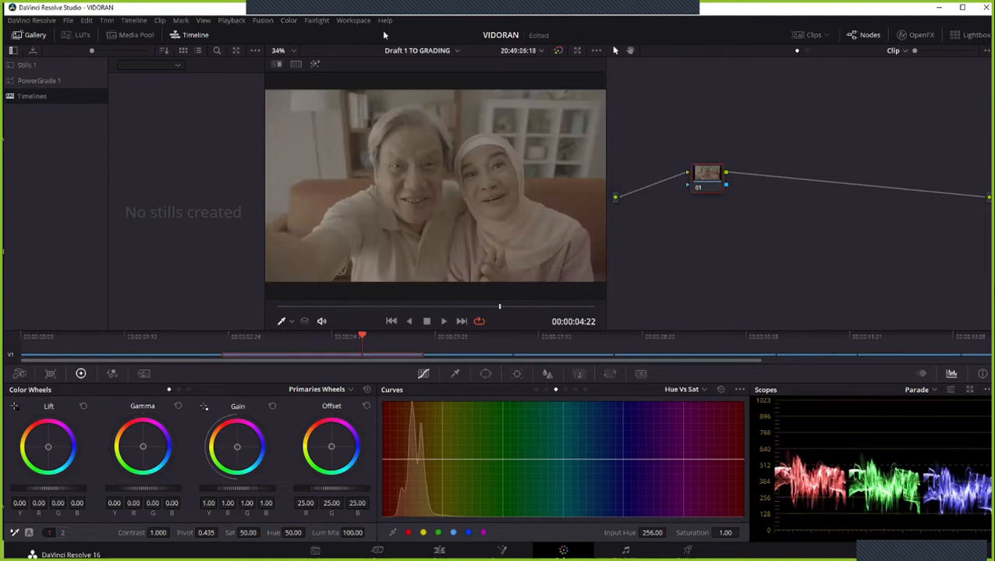
Show the clip thumbnails and raise clip 02's gain to 2.47, comparing it with clip 03.
click(811, 38)
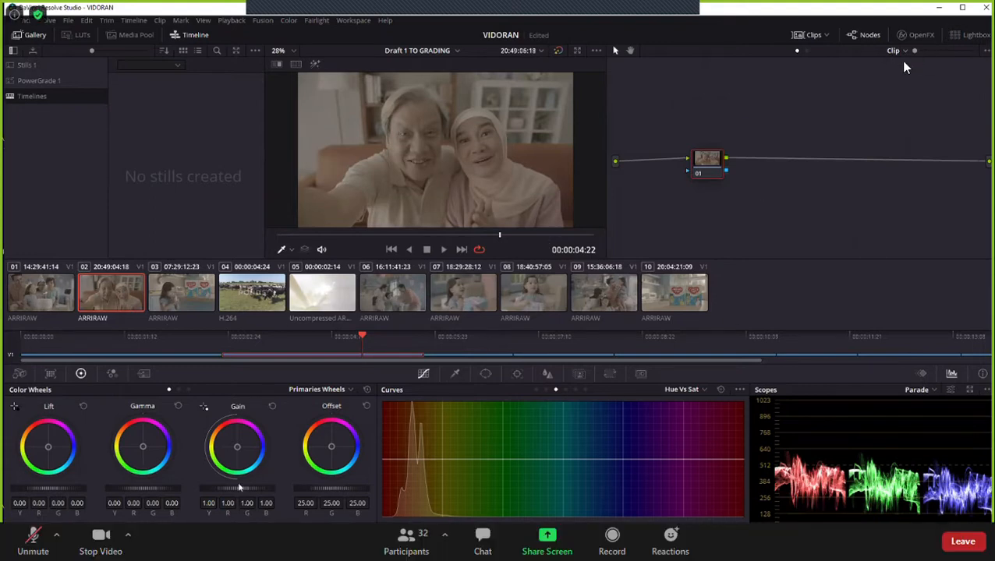
mouse_move(227, 489)
mouse_down()
mouse_move(273, 489)
mouse_move(226, 490)
mouse_up()
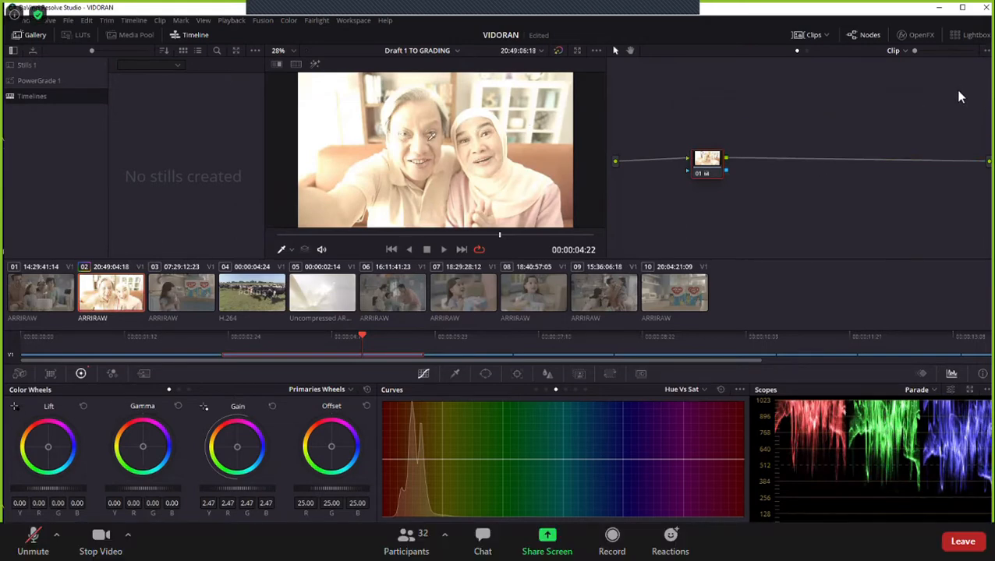
click(180, 304)
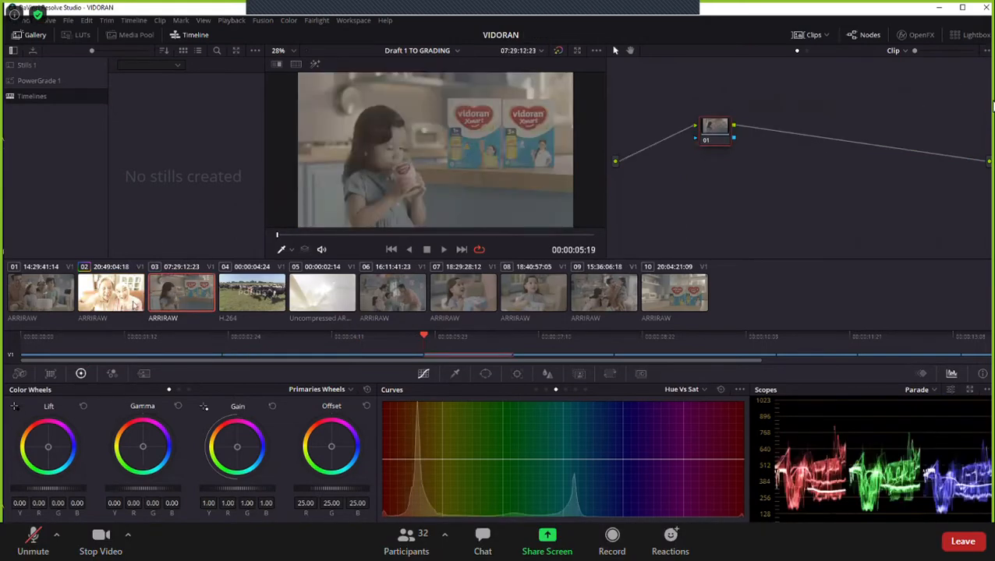
click(117, 301)
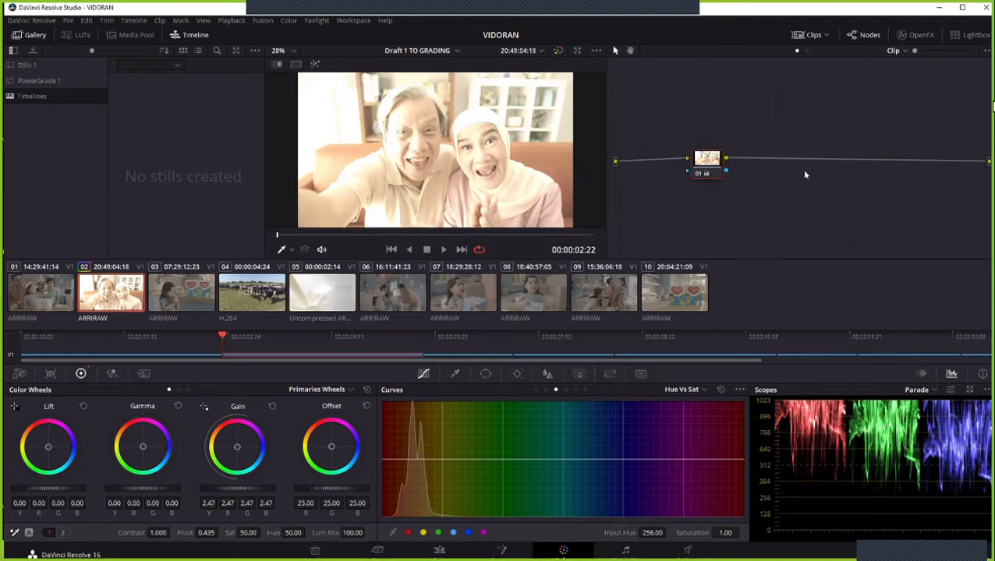
Reset all grades and nodes on clip 02.
right_click(765, 197)
right_click(750, 203)
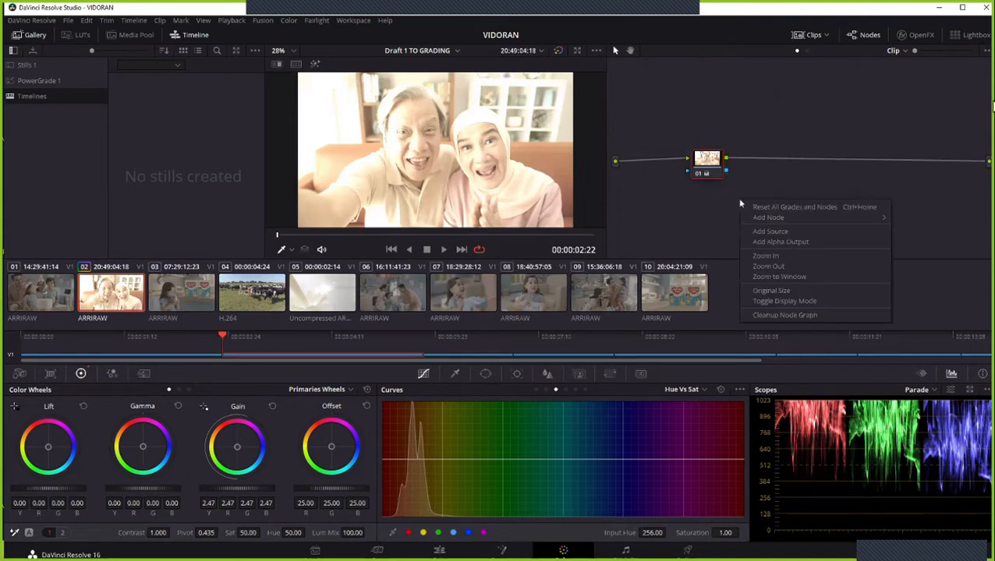
click(772, 207)
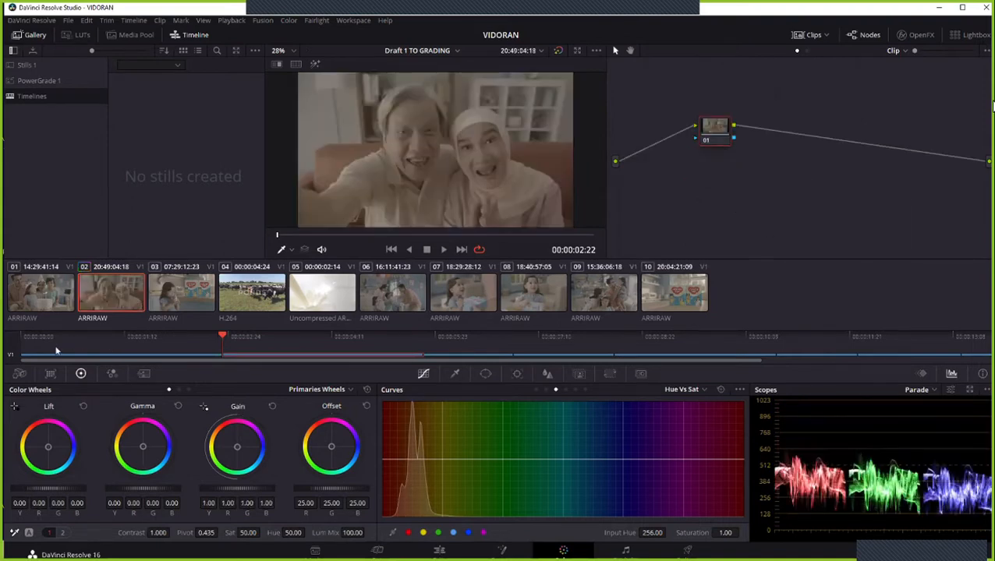
Switch the node graph to Timeline level with one corrector node, and change the curves to Custom.
click(904, 51)
click(913, 78)
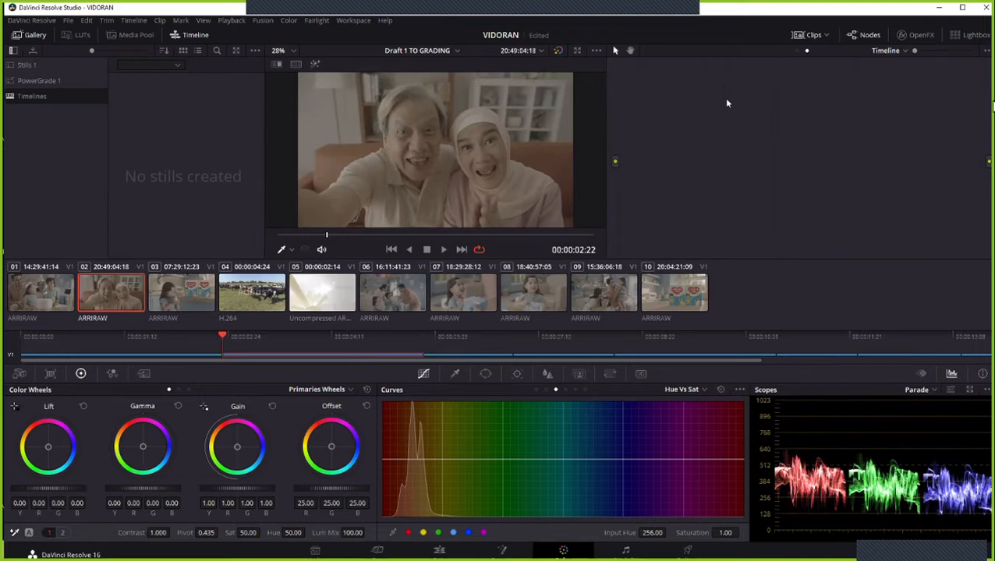
click(902, 52)
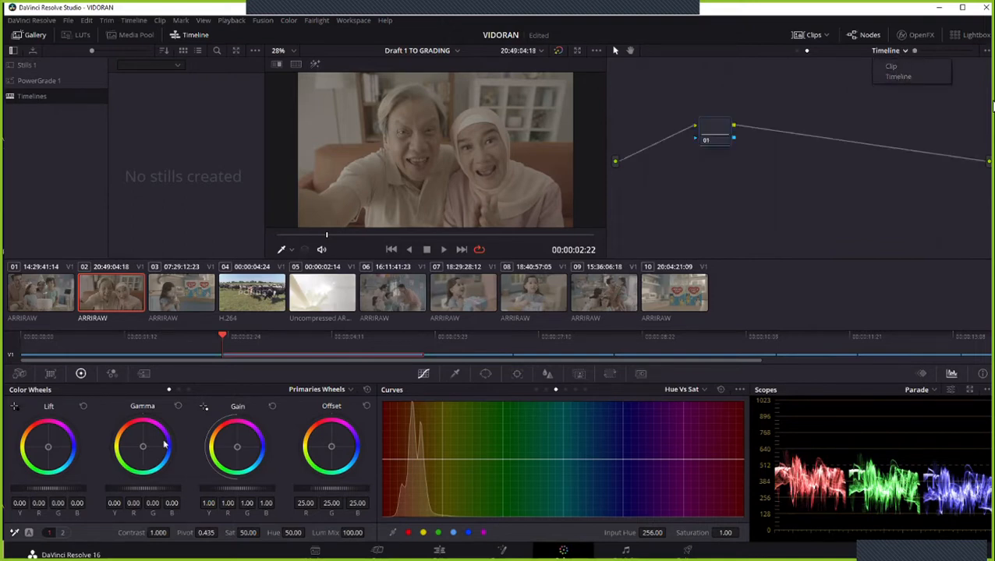
click(535, 389)
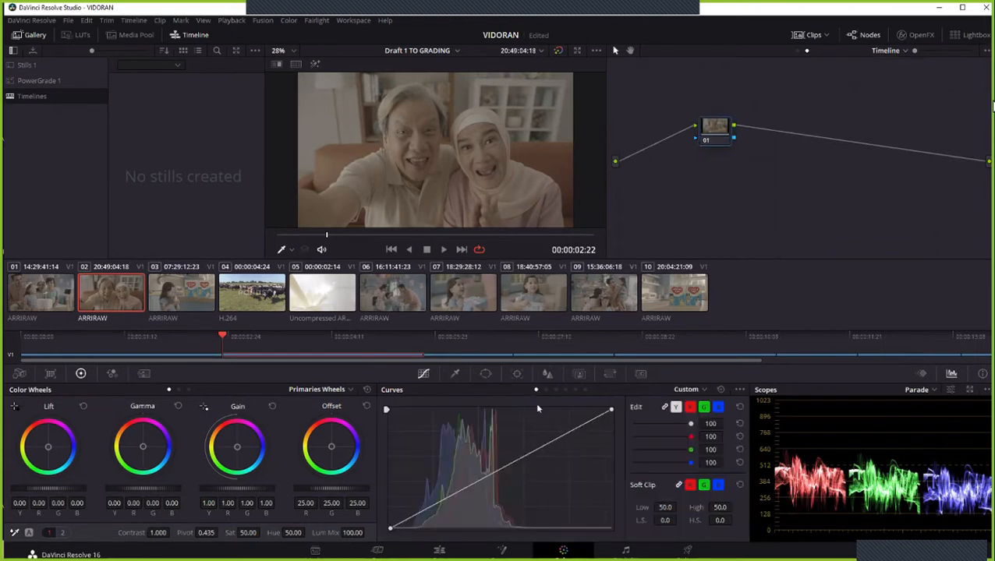
Shape an S-curve on the timeline node with three control points, lowering the shadows and lifting the midtones and highlights.
click(589, 424)
click(435, 511)
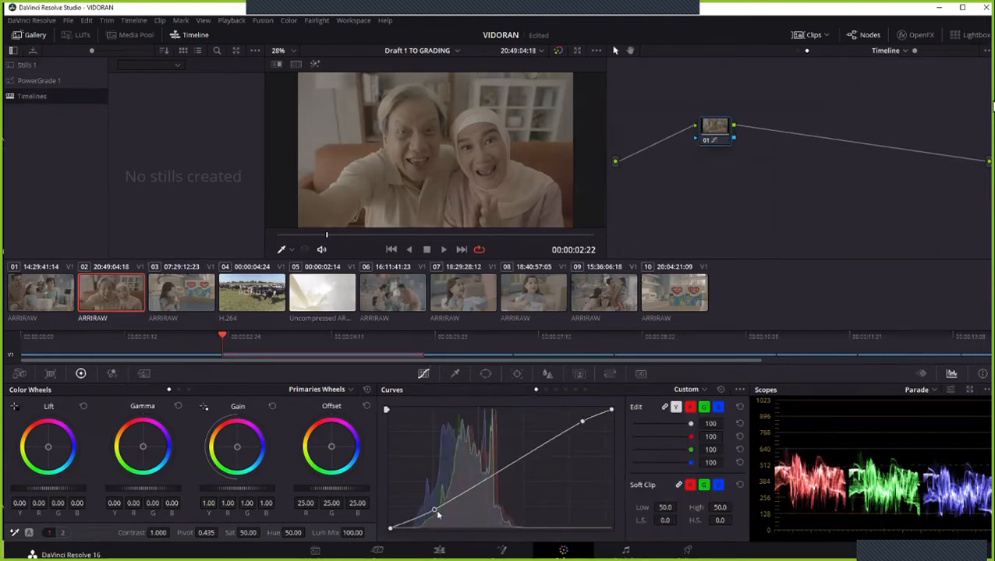
drag(436, 511, 439, 513)
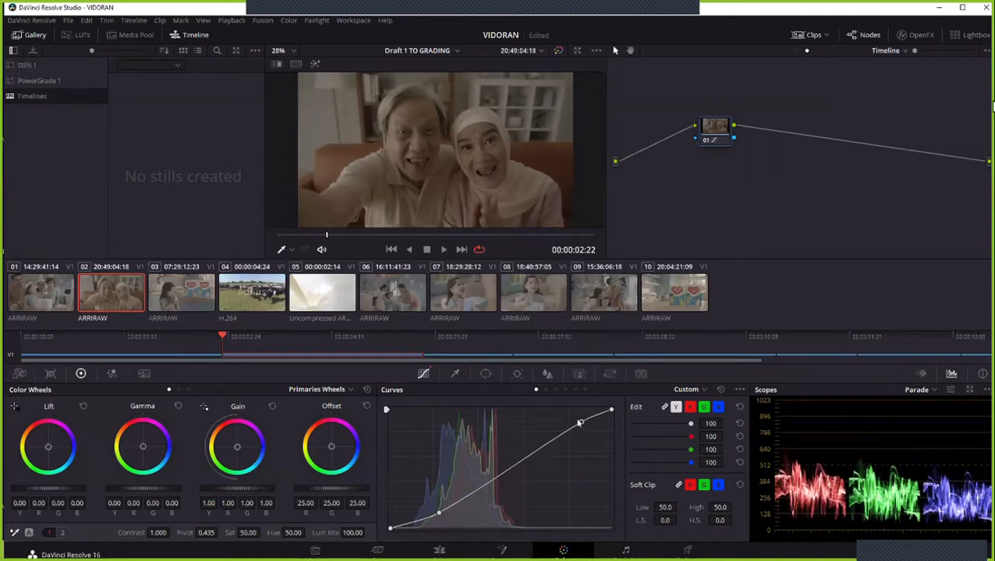
drag(580, 423, 575, 419)
click(522, 460)
drag(522, 460, 508, 461)
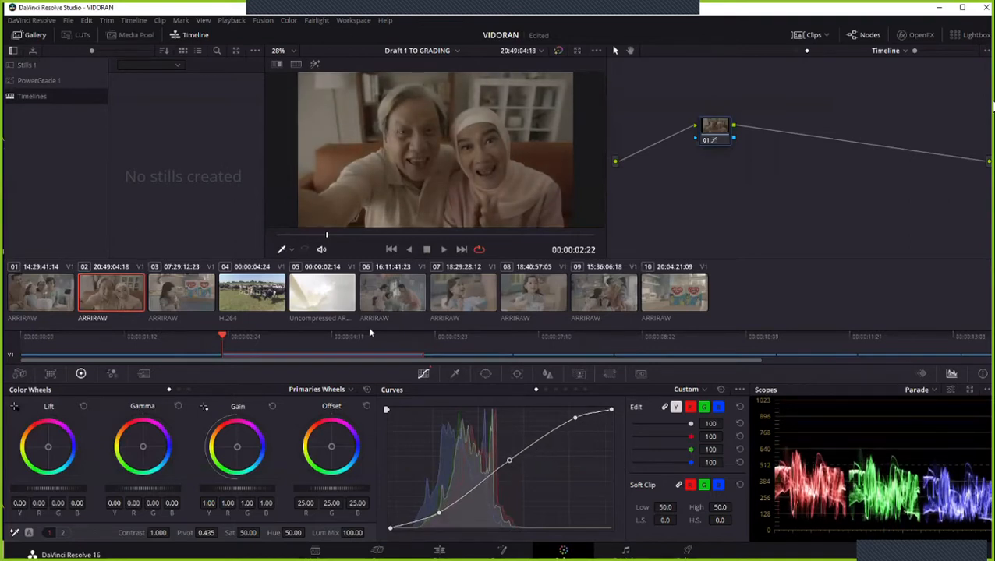
Check how the timeline-level curve affects the other clips, including clips 03, 04, 07, 08 and 09.
click(184, 296)
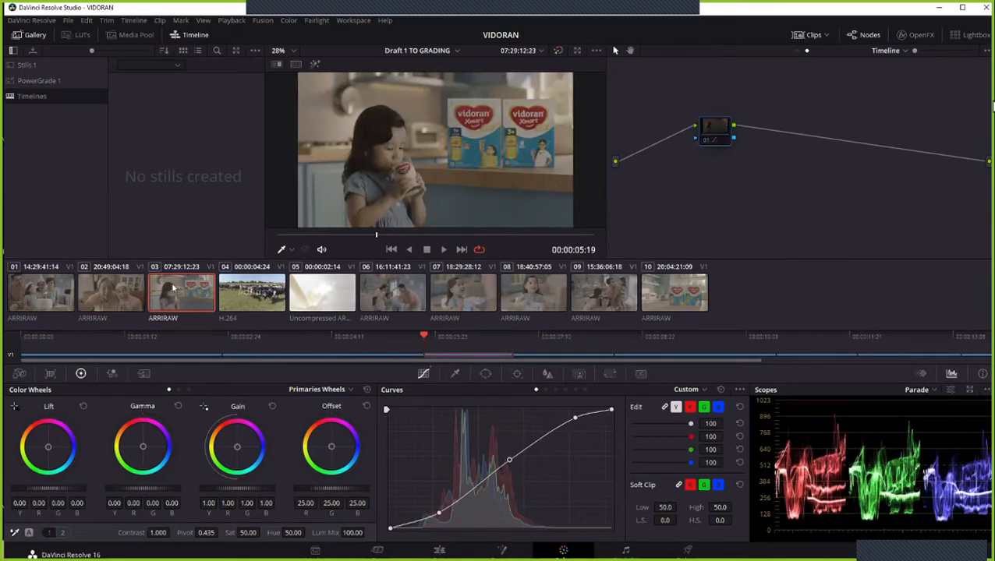
click(31, 294)
click(260, 293)
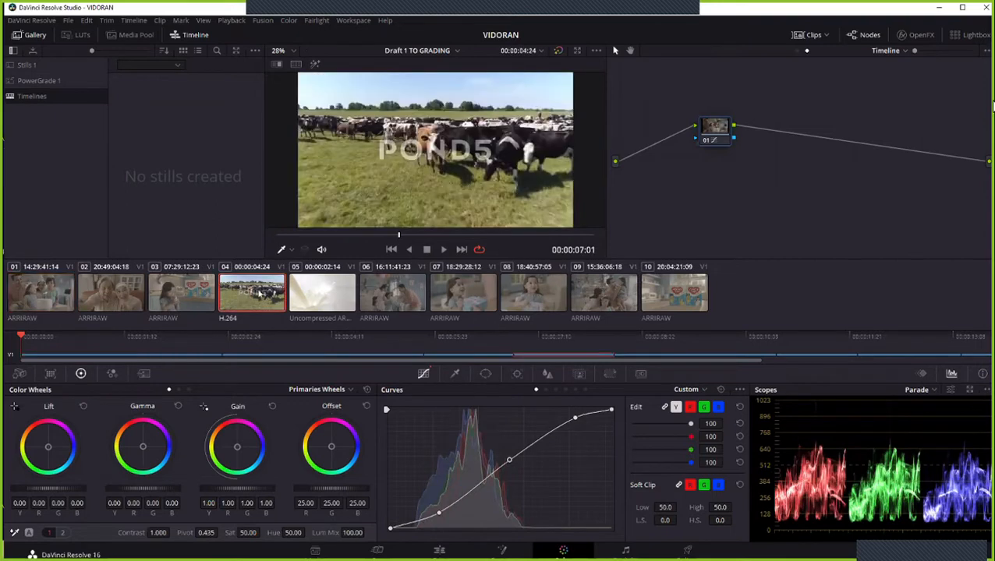
click(462, 293)
click(555, 299)
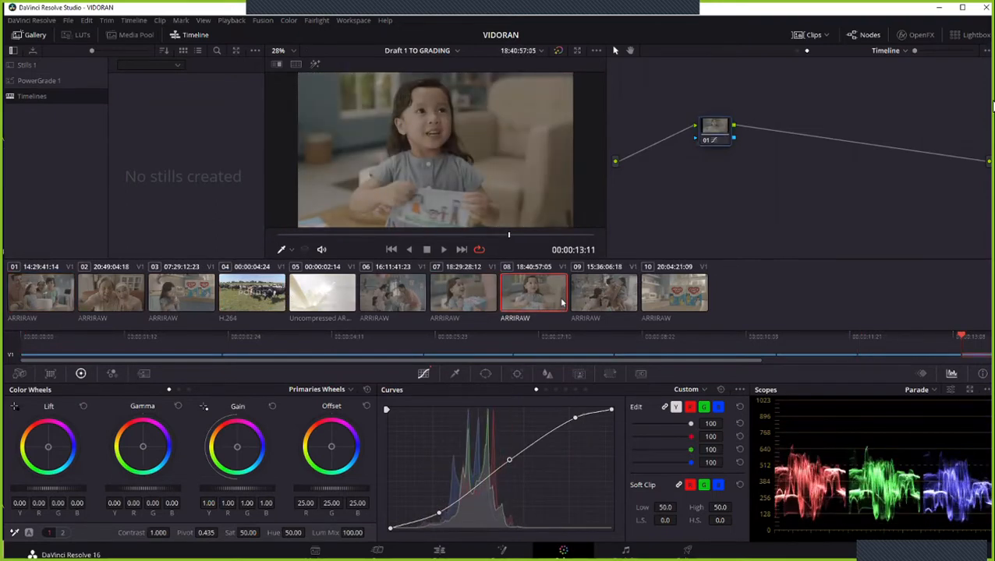
click(606, 295)
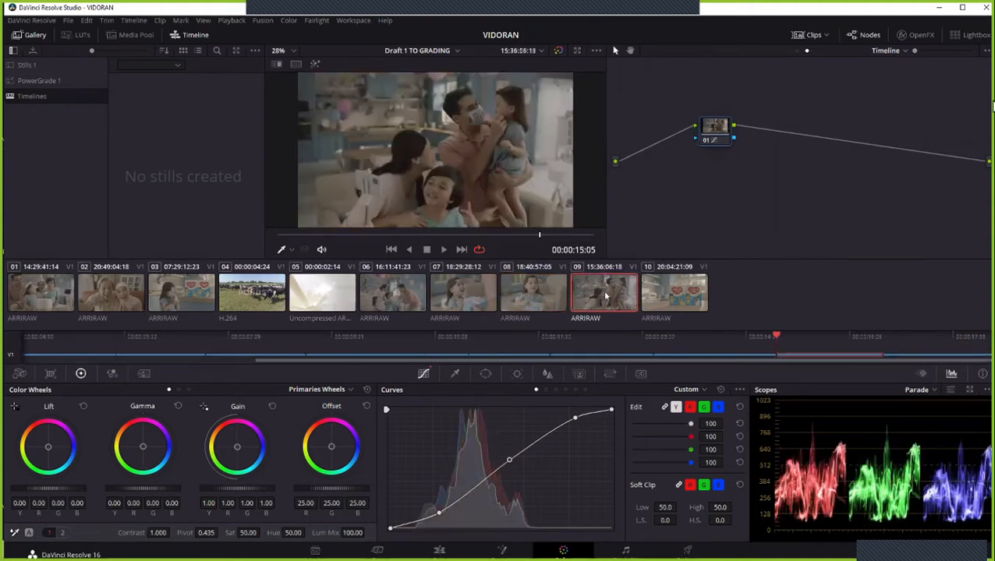
click(512, 310)
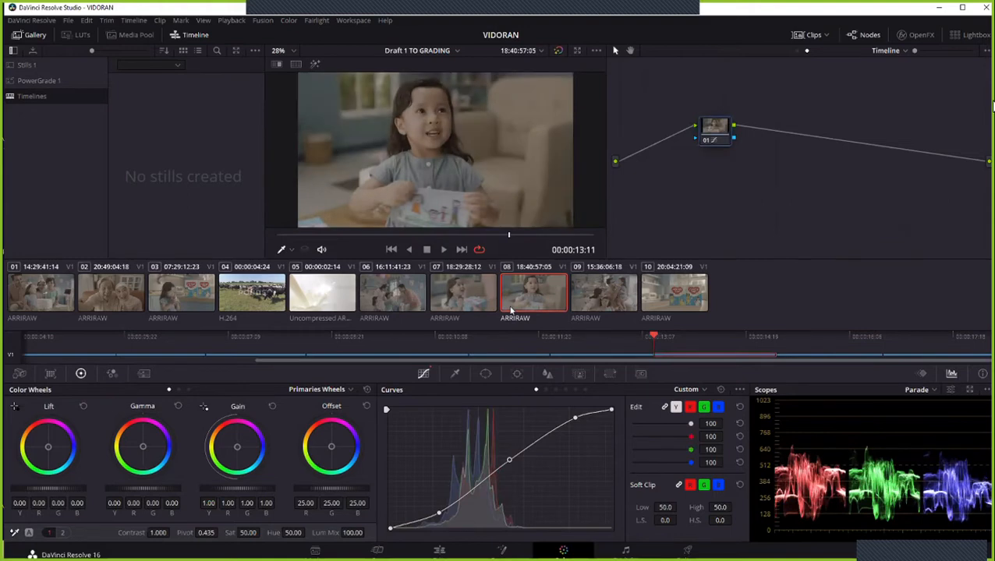
click(467, 299)
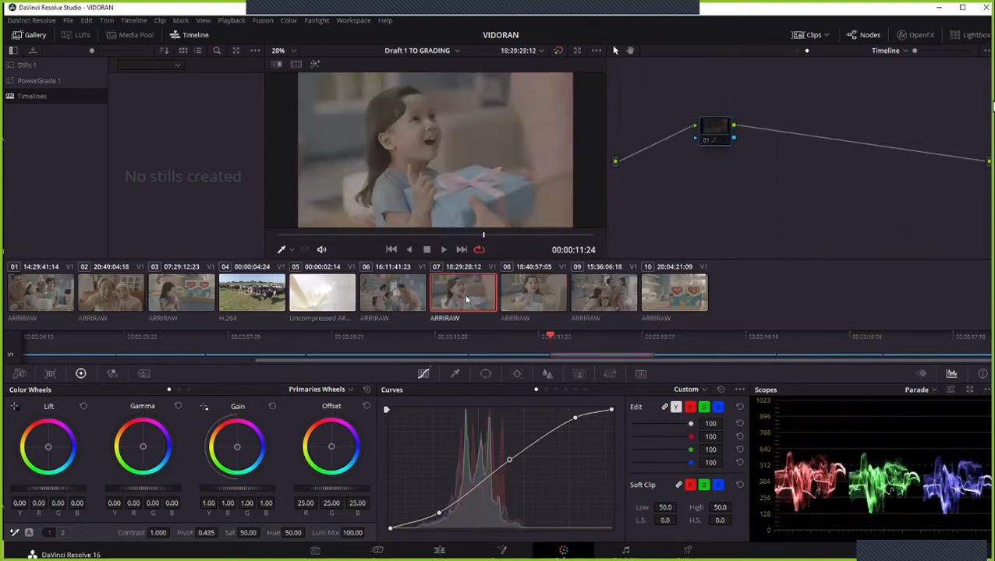
Reset all grades and nodes at timeline level and return the node graph to Clip level.
right_click(783, 205)
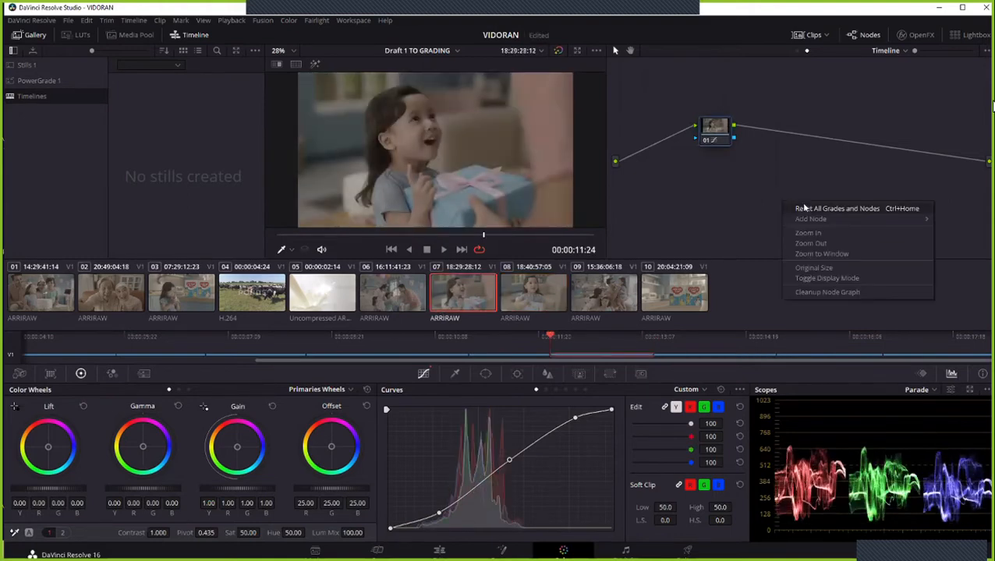
click(807, 208)
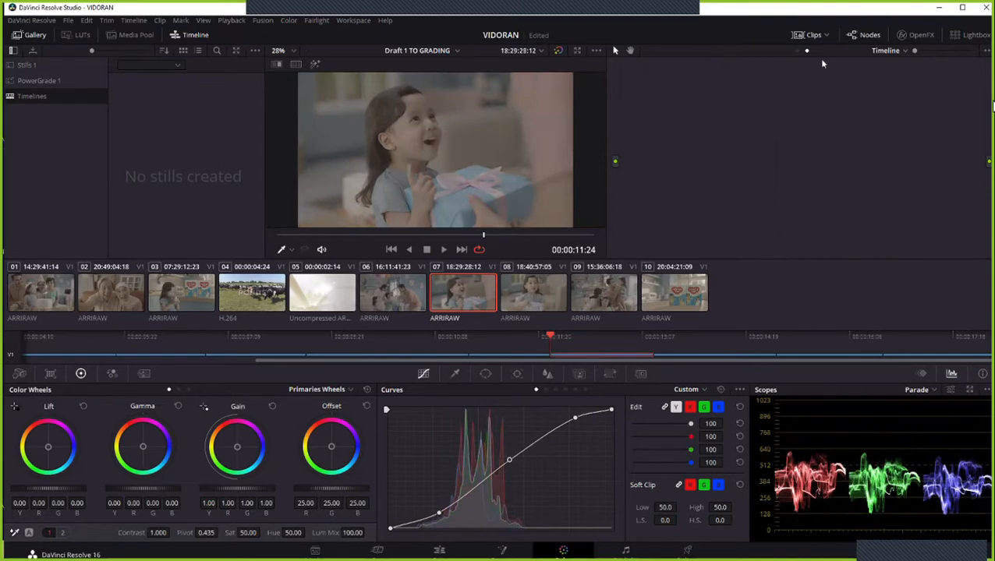
click(903, 50)
click(895, 75)
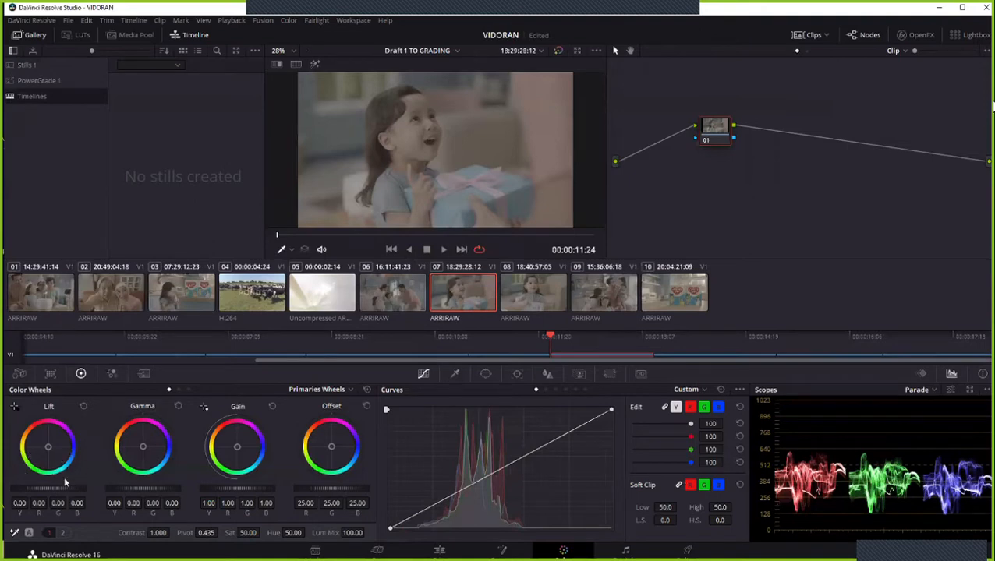
Shift clip 07's lift color balance toward green, with red at -0.07, green at 0.02 and blue at 0.01.
drag(48, 450, 48, 451)
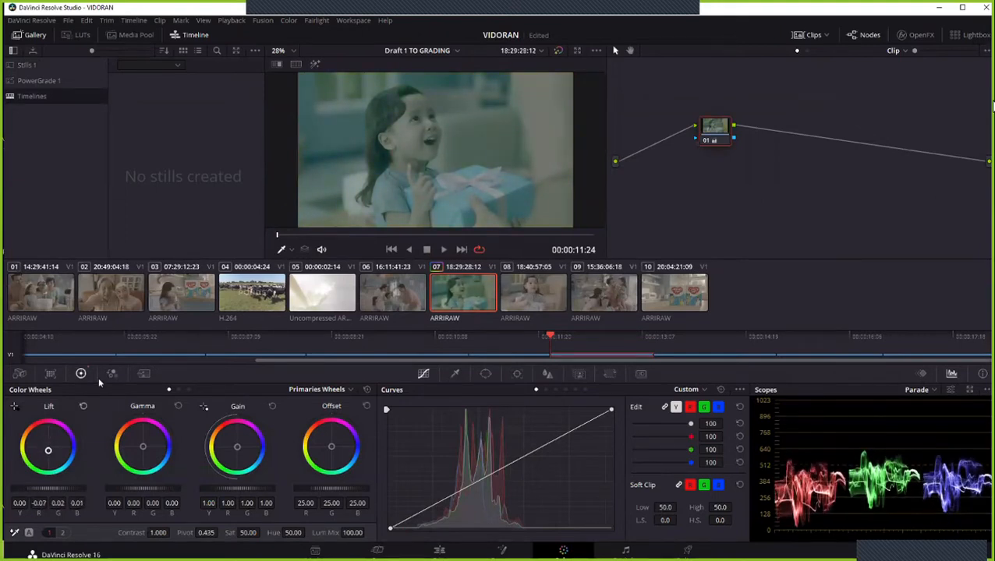
Reset clip 07's lift color balance and check the available color wheel modes.
click(84, 405)
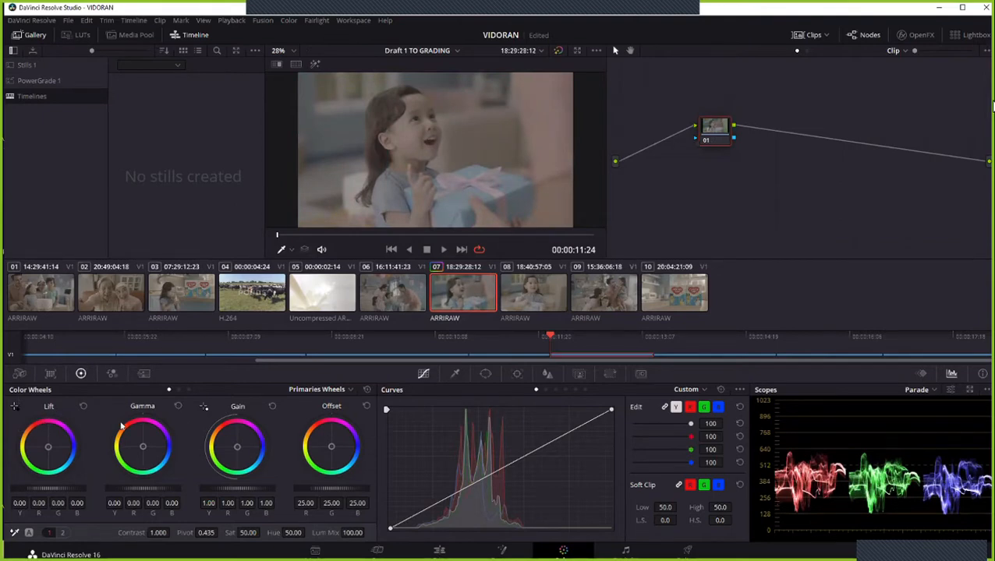
click(334, 391)
click(13, 431)
Switch to Adobe Acrobat to review the Primary Color Control page of CORE TRAINING RESOLVE.pdf, and return to DaVinci Resolve.
key(alt+Tab)
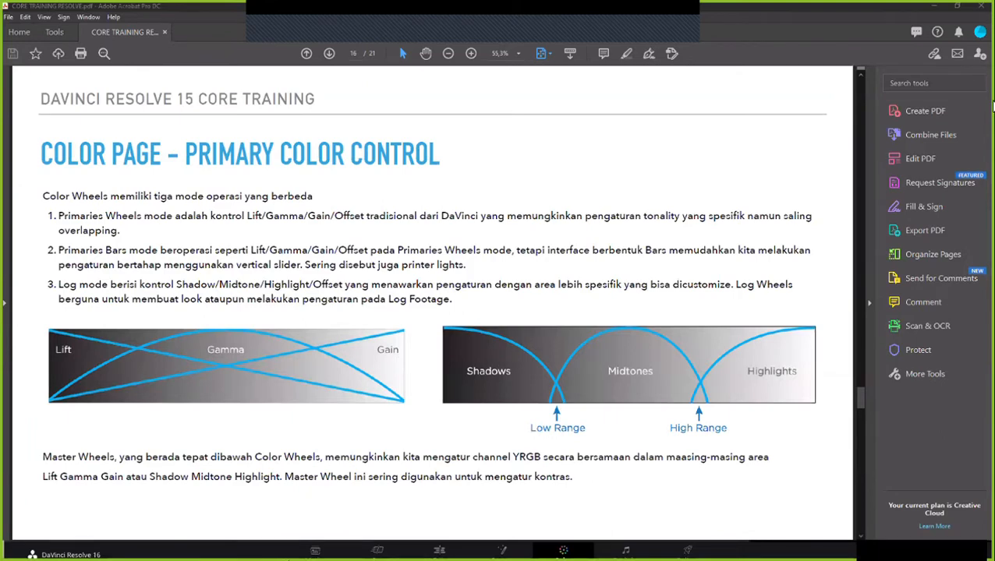
key(alt+Tab)
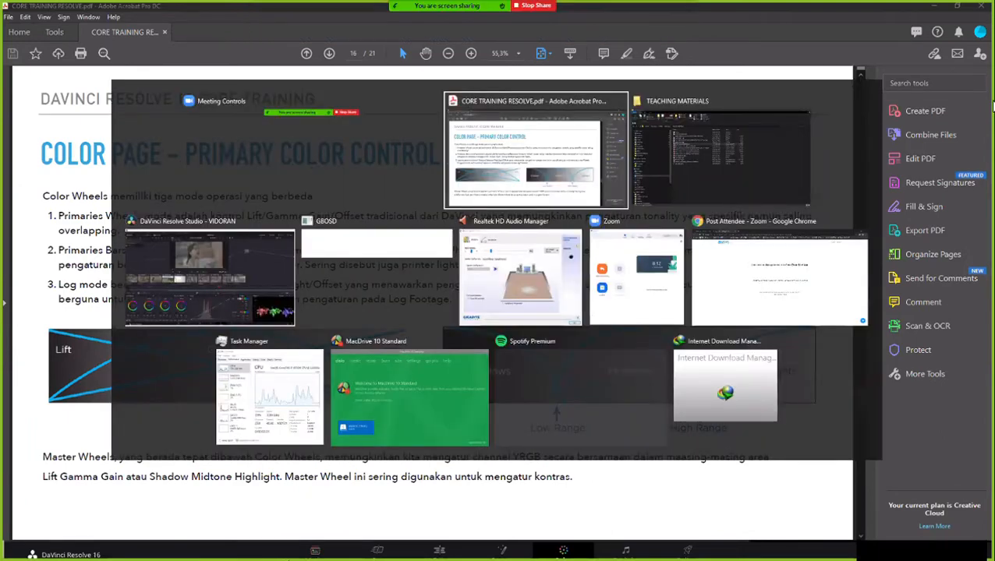
key(alt+Tab)
key(alt+Tab)
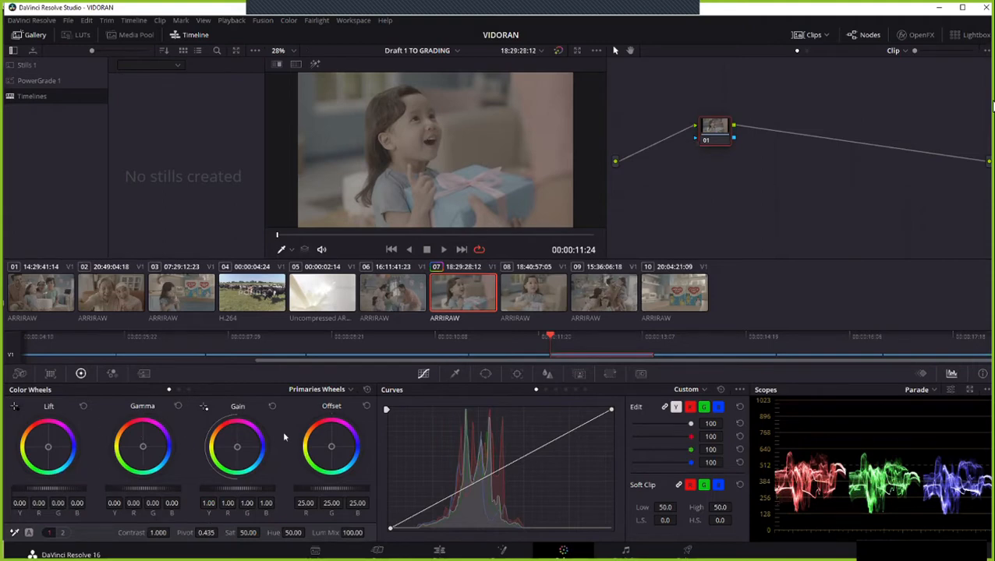
Set the color wheels to Log mode and show clip 03 in the viewer at 26% zoom.
click(616, 331)
click(310, 390)
click(309, 426)
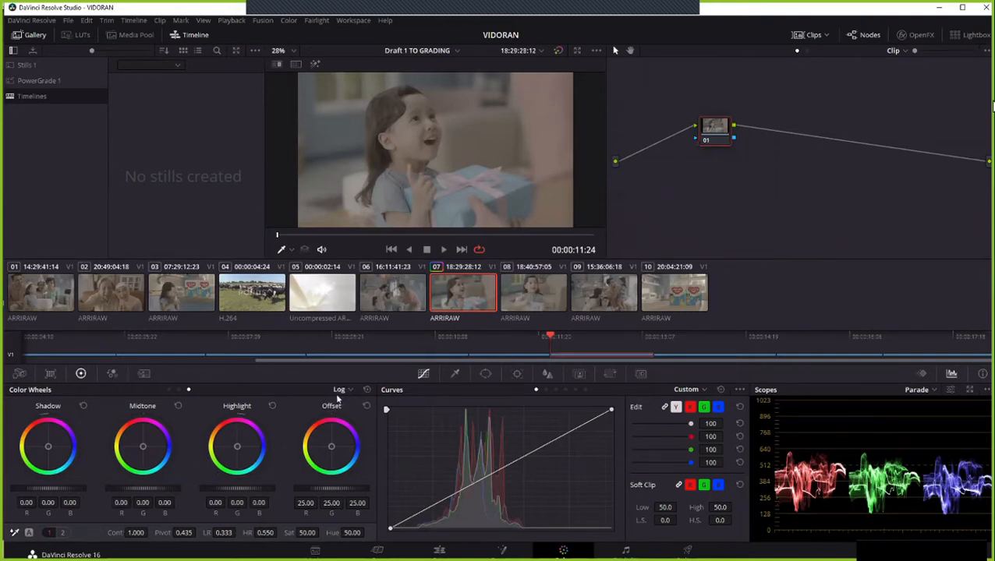
click(186, 295)
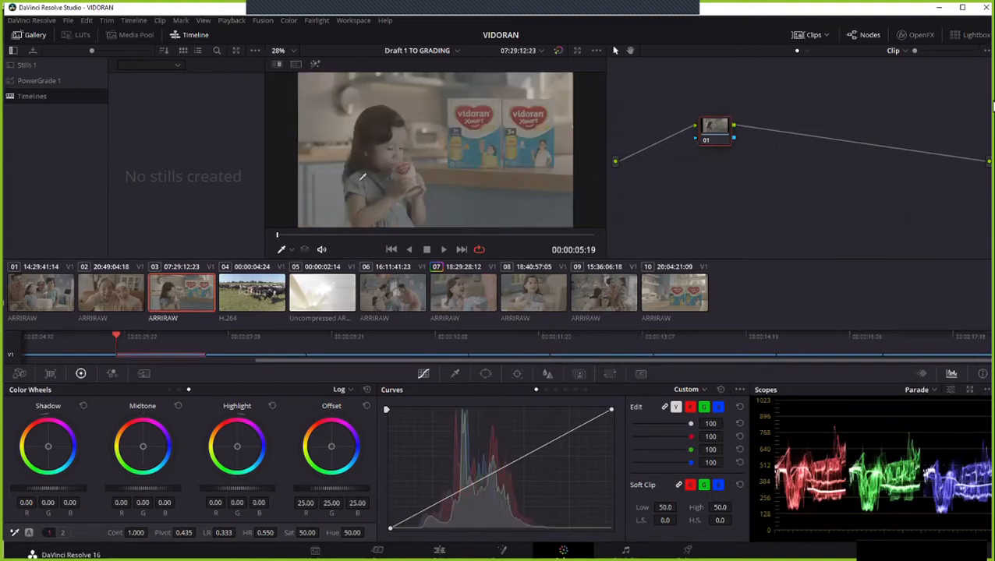
scroll(411, 133, down, 1)
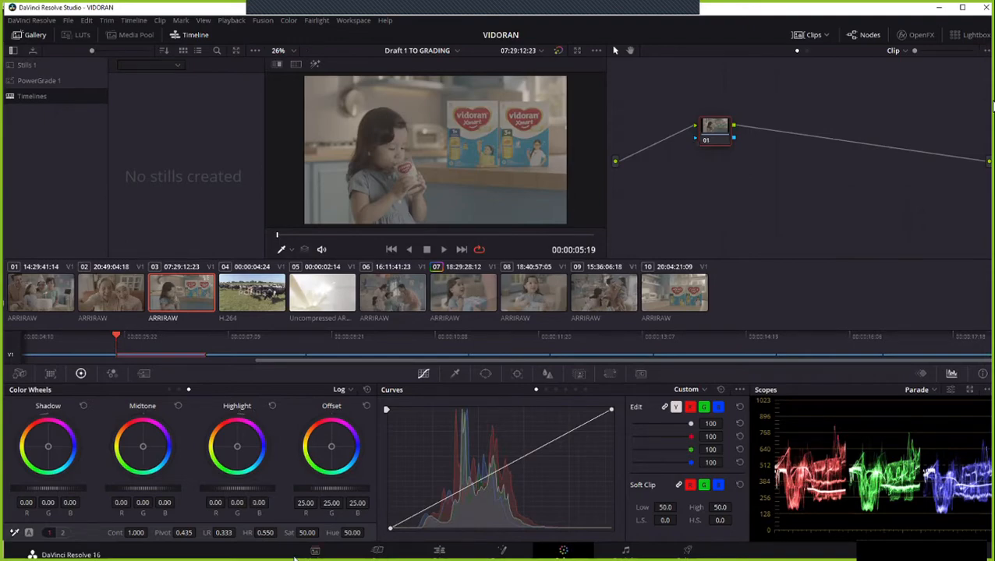
Consult the Lift/Gamma/Gain and Shadows/Midtones/Highlights range diagrams in the Acrobat PDF, and return to DaVinci Resolve.
key(alt+Tab)
key(Tab)
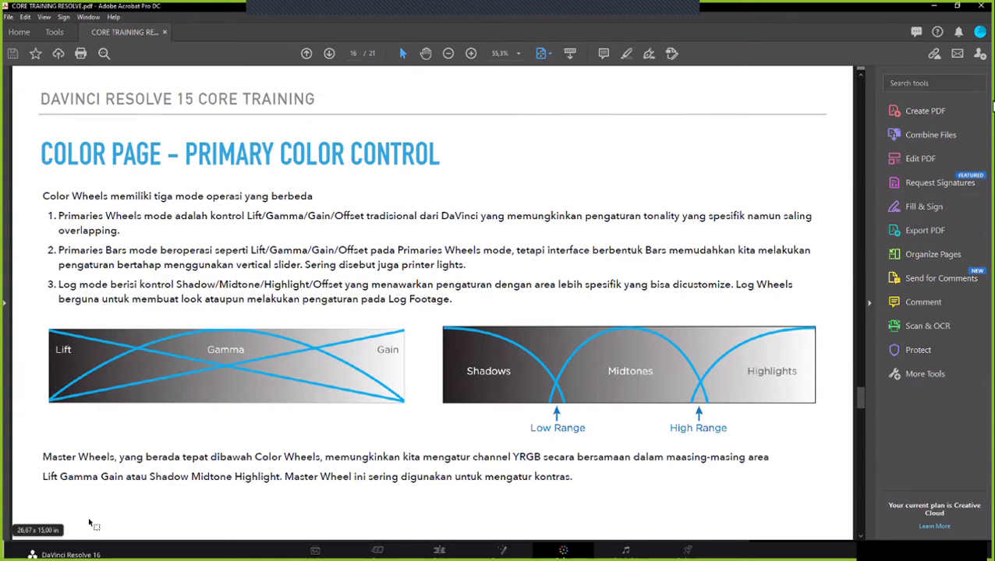
key(alt+Tab)
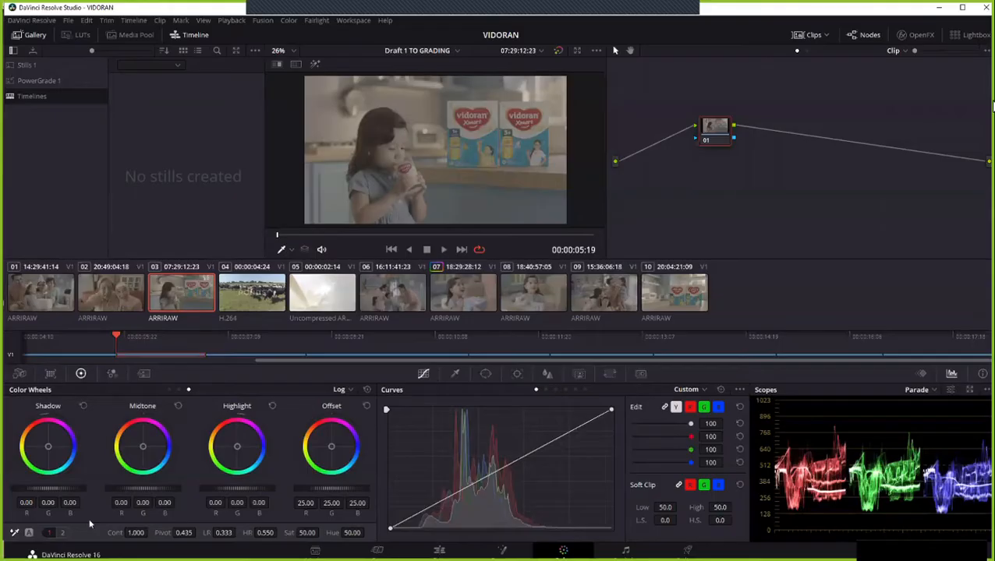
Set the color wheels to Primaries Wheels mode and place the Parade scopes in a floating window clear of the viewer image.
click(169, 390)
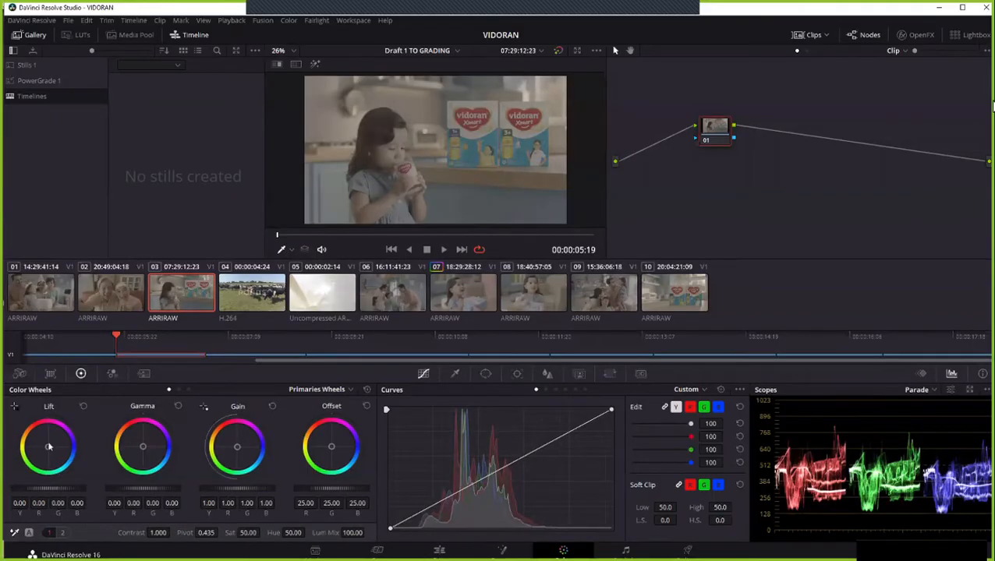
click(969, 392)
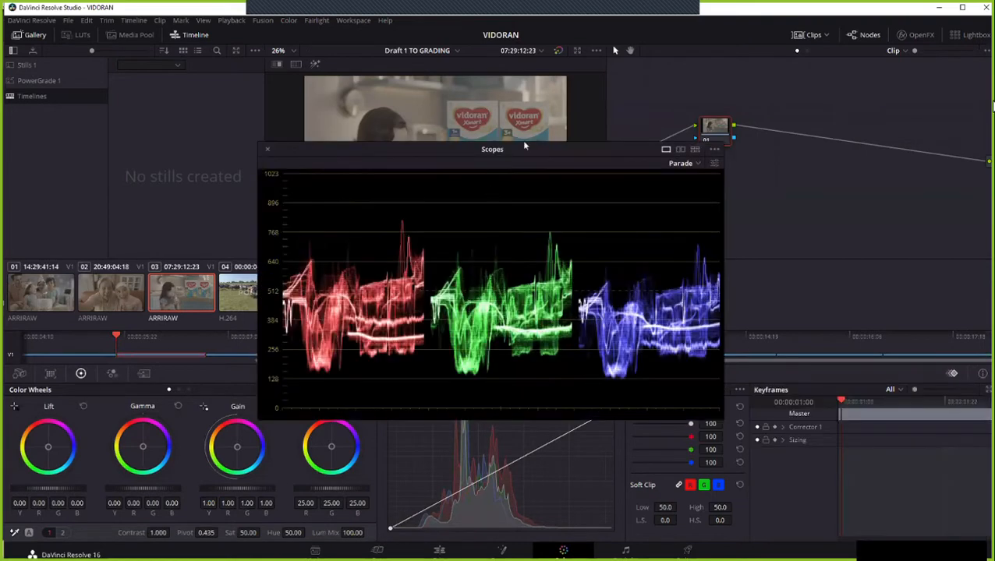
drag(521, 143, 744, 204)
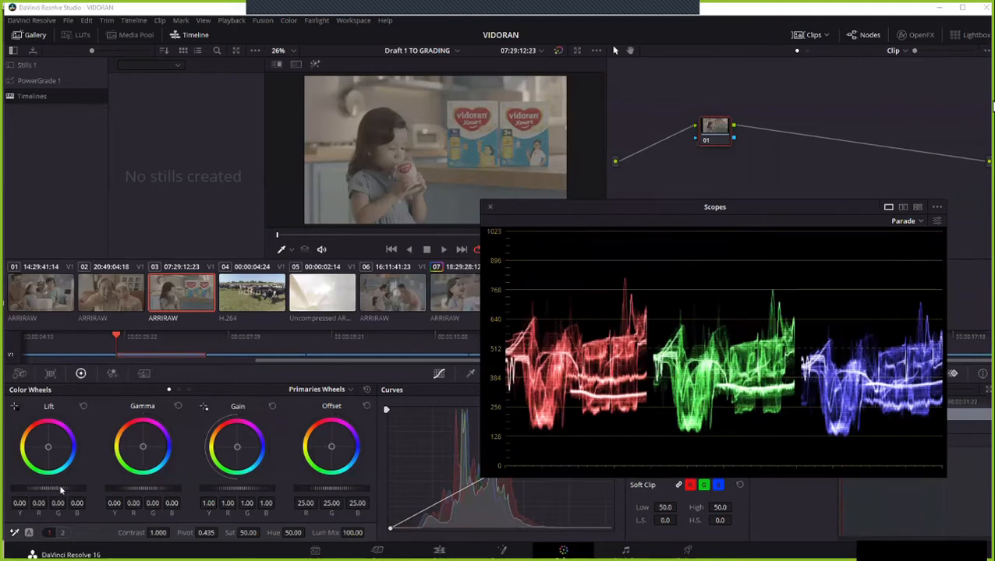
Try lowering clip 03's lift to -0.05 on all YRGB channels with the master wheel, and reset the lift.
mouse_move(68, 488)
mouse_down()
mouse_move(34, 489)
mouse_move(71, 489)
mouse_up()
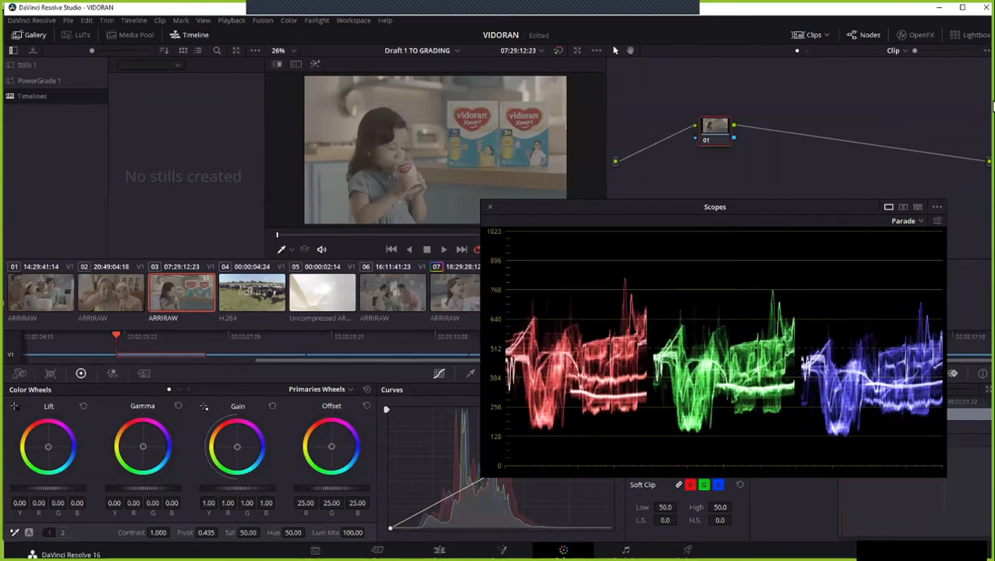
drag(69, 489, 58, 489)
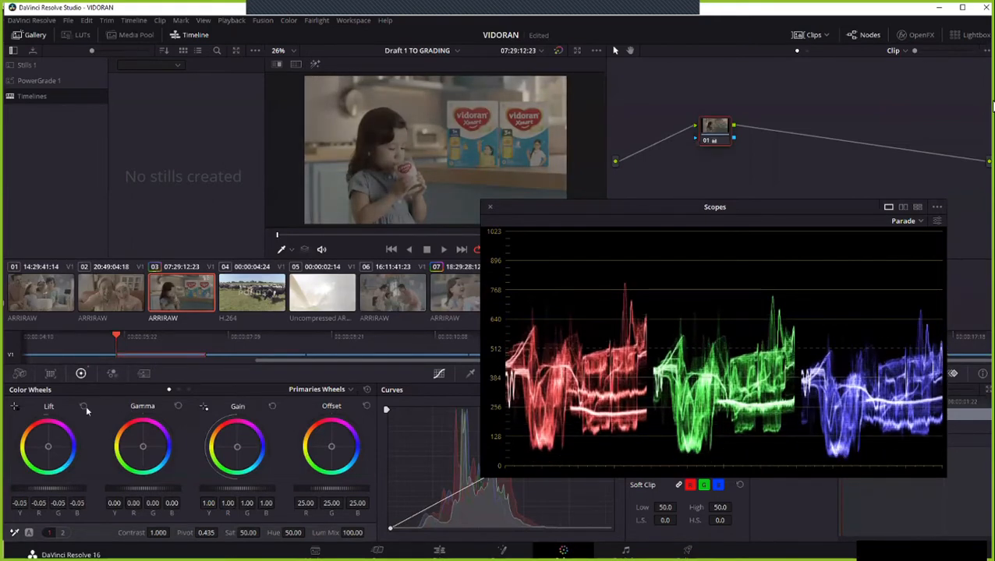
click(84, 404)
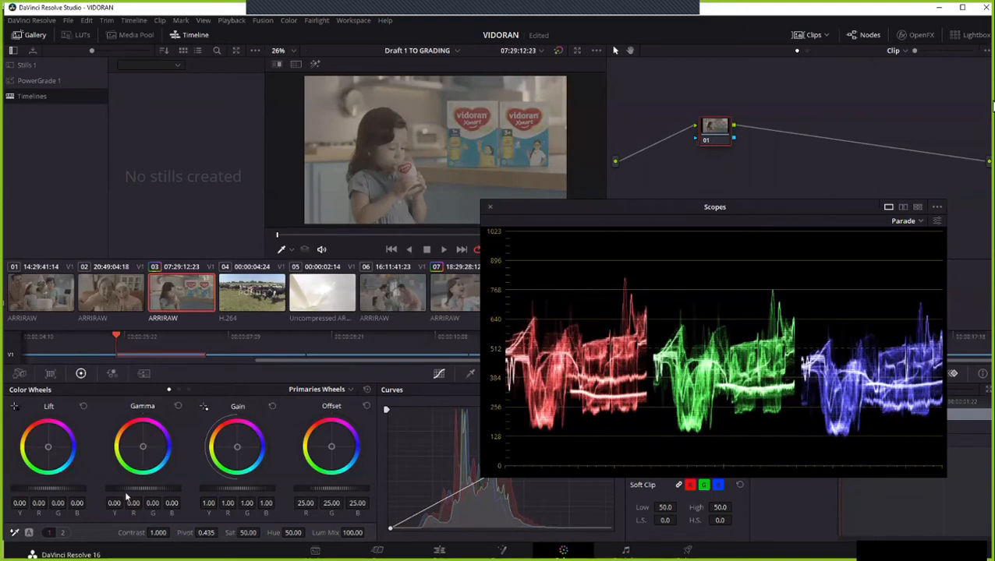
Try small master wheel adjustments of clip 03's gamma and gain, and reset them.
mouse_move(125, 492)
mouse_down()
mouse_move(138, 489)
mouse_move(126, 489)
mouse_up()
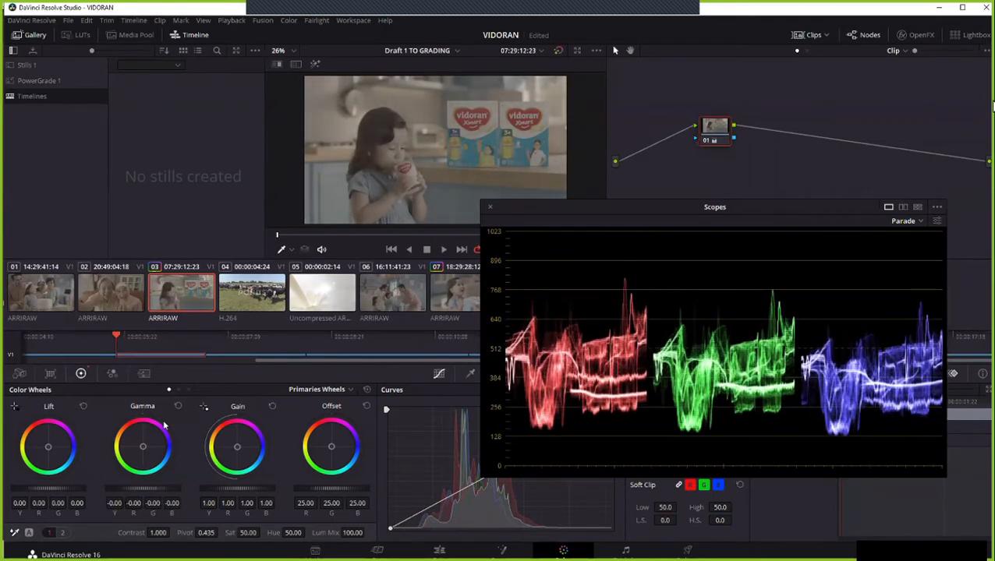
mouse_move(234, 490)
mouse_down()
mouse_move(243, 490)
mouse_move(231, 490)
mouse_up()
click(273, 406)
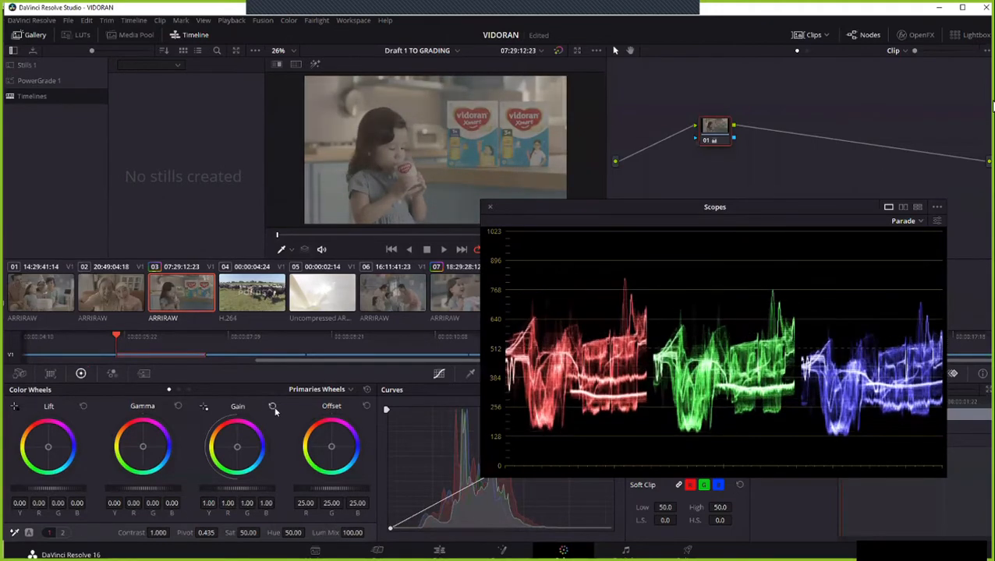
Revisit the tonal range diagrams in the Acrobat PDF, and set the color wheels to Log mode back in DaVinci Resolve.
key(alt+Tab)
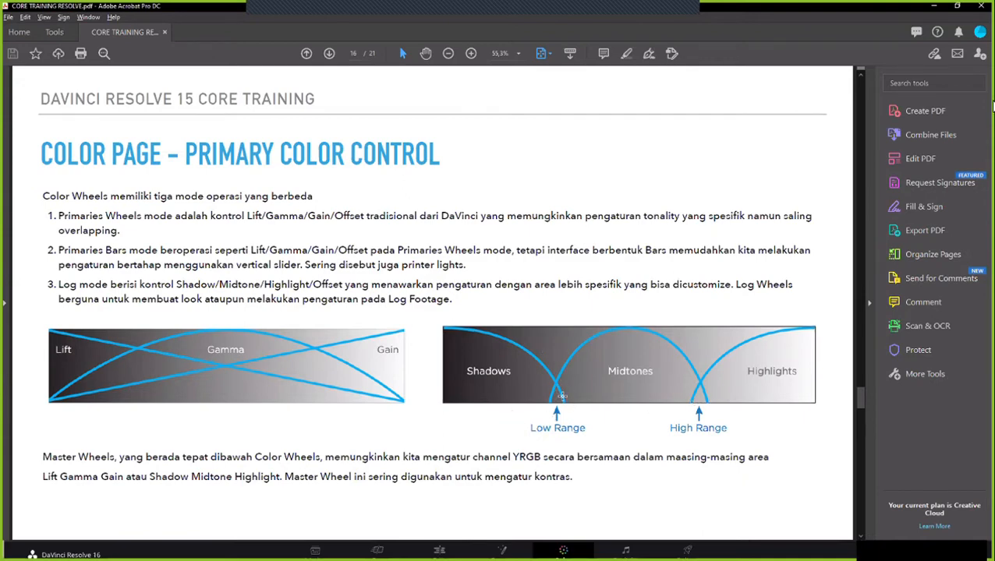
key(alt+Tab)
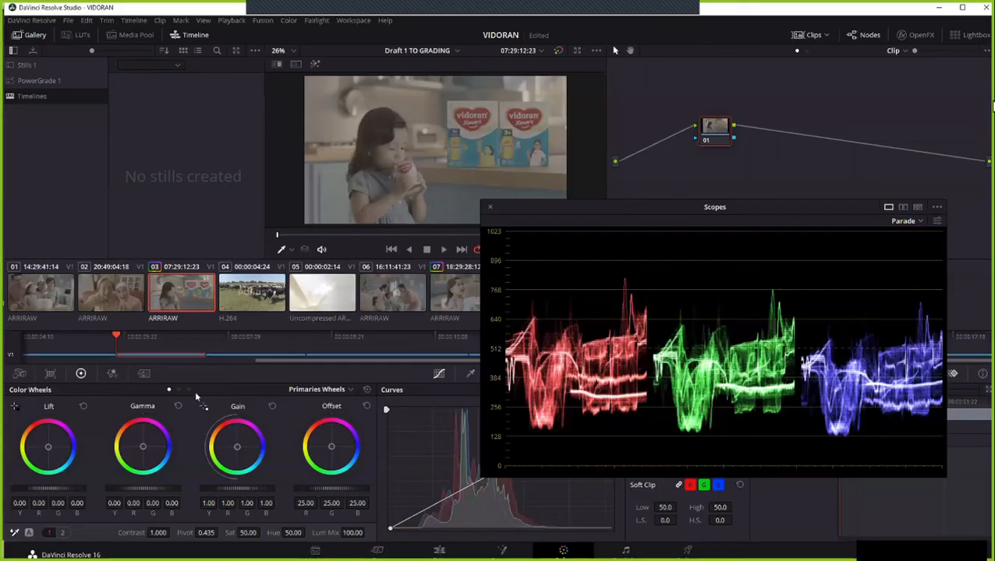
click(343, 388)
click(331, 428)
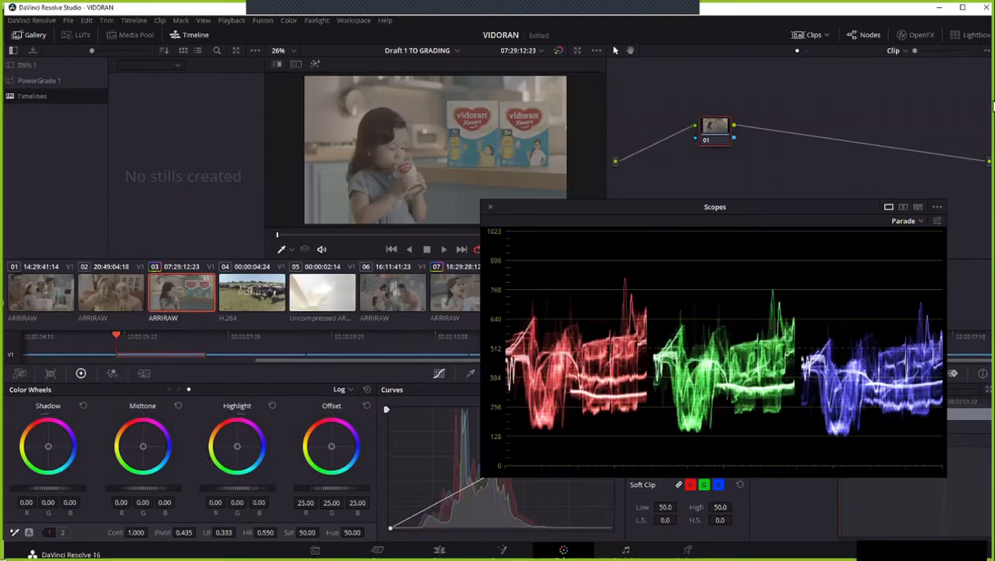
Try clip 03's Log shadows at -0.18 and highlights at 0.27 on all RGB channels, resetting each adjustment.
drag(48, 489, 16, 489)
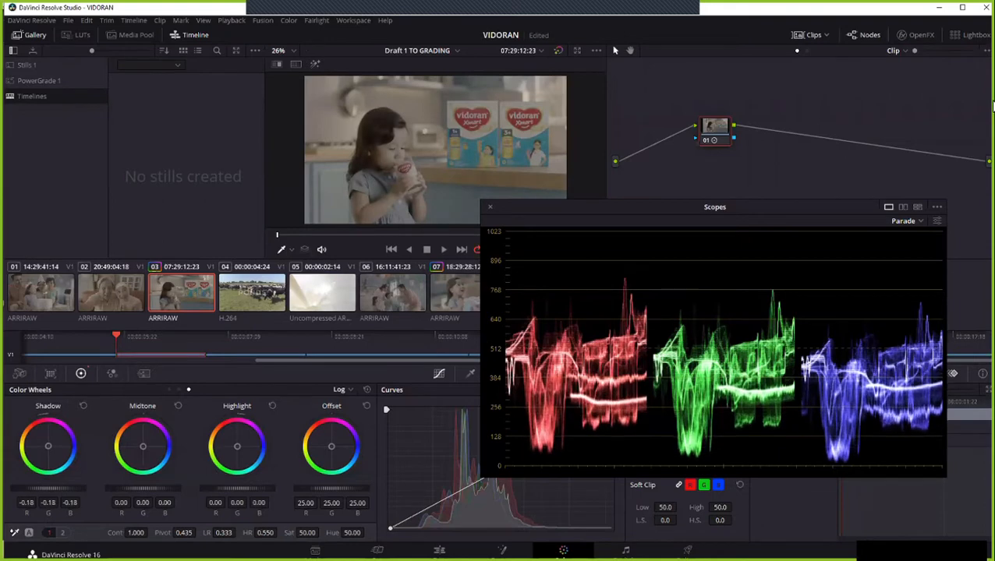
click(83, 406)
drag(206, 487, 214, 487)
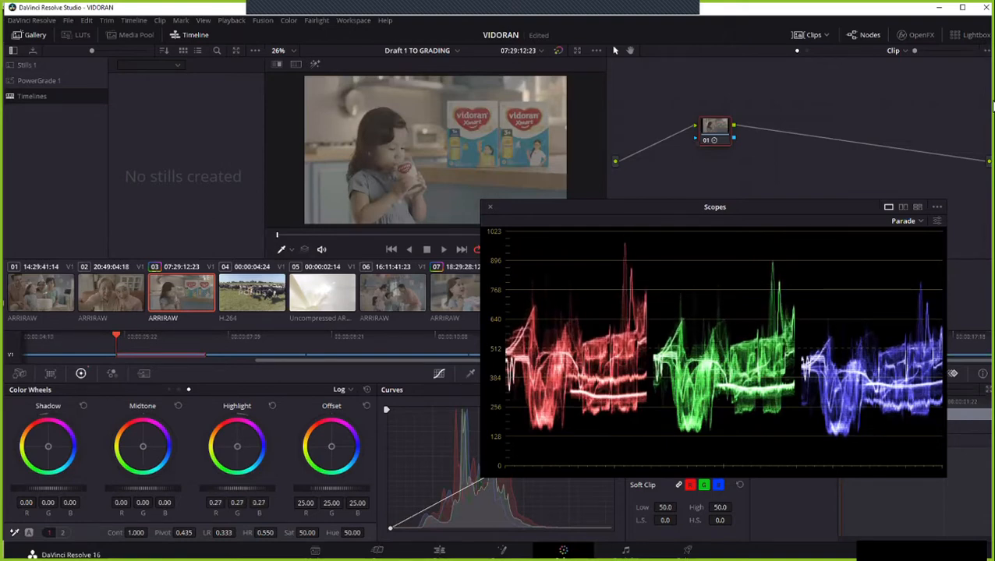
click(368, 390)
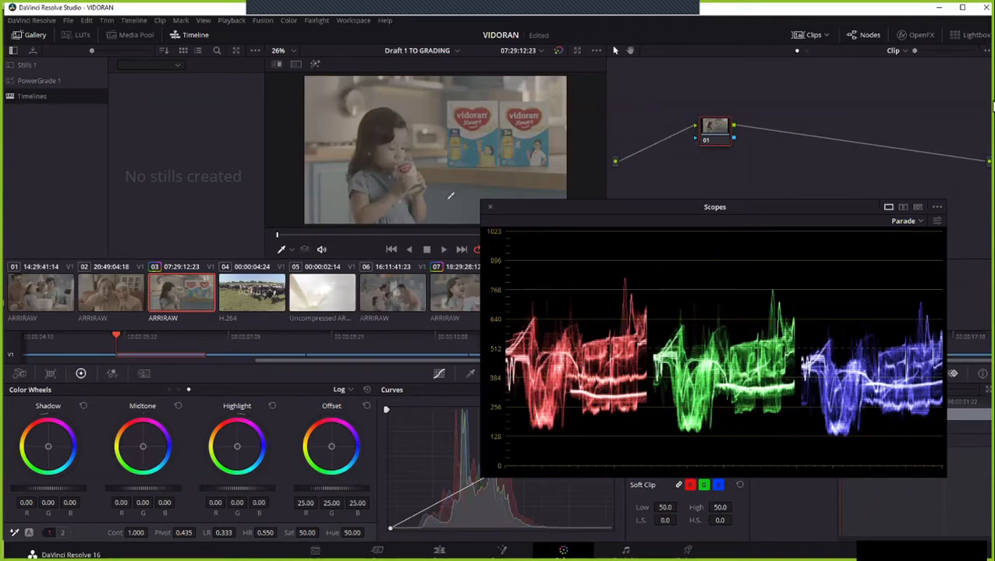
Return the floating Parade scopes to the docked view and compare the color wheel modes, ending on Primaries Bars.
click(490, 206)
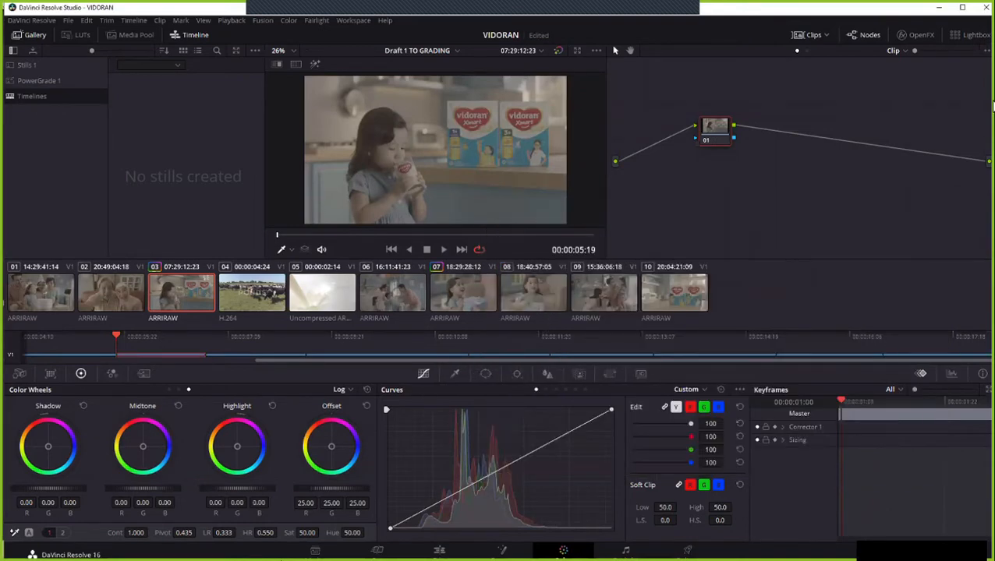
click(170, 390)
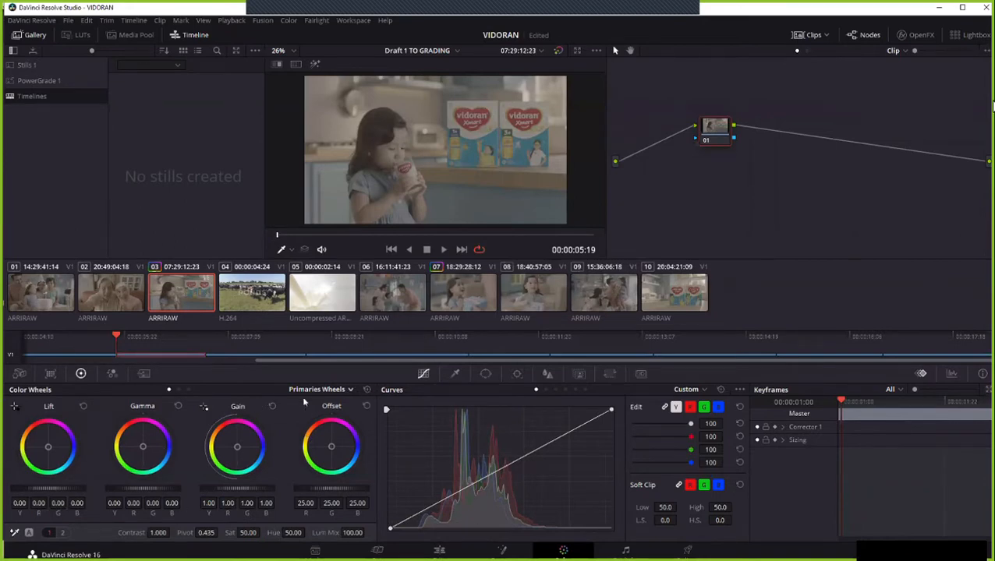
click(189, 390)
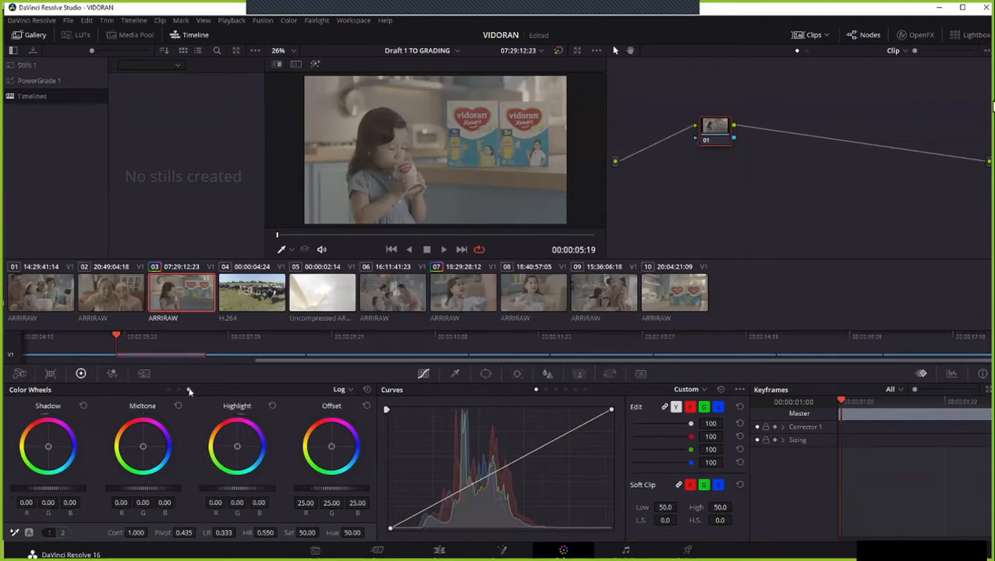
click(179, 391)
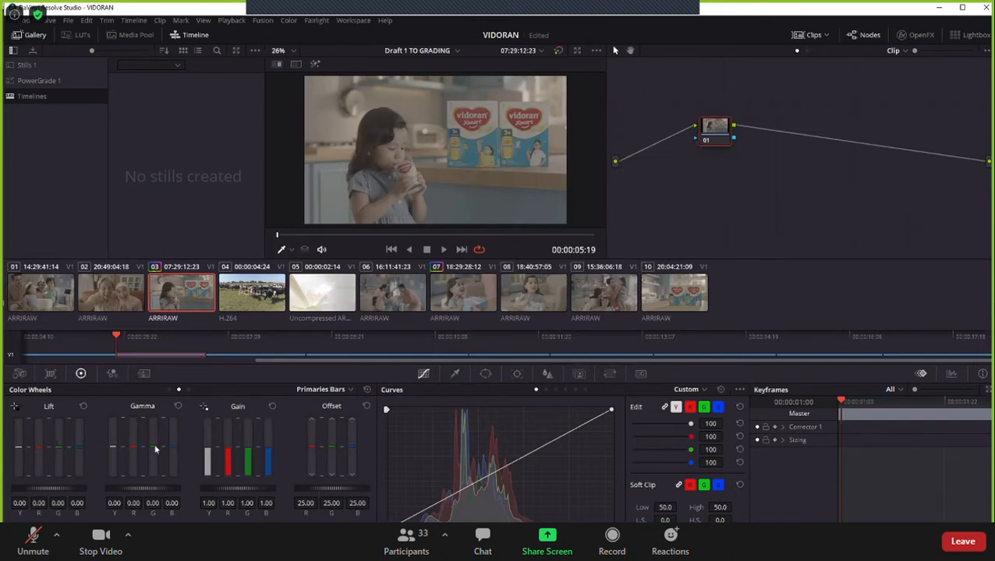
click(169, 389)
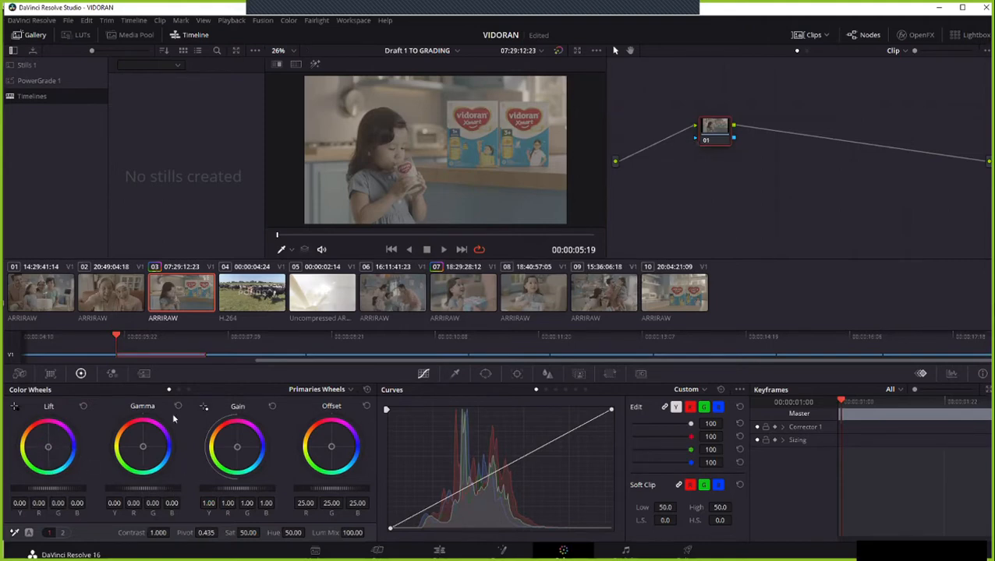
click(179, 389)
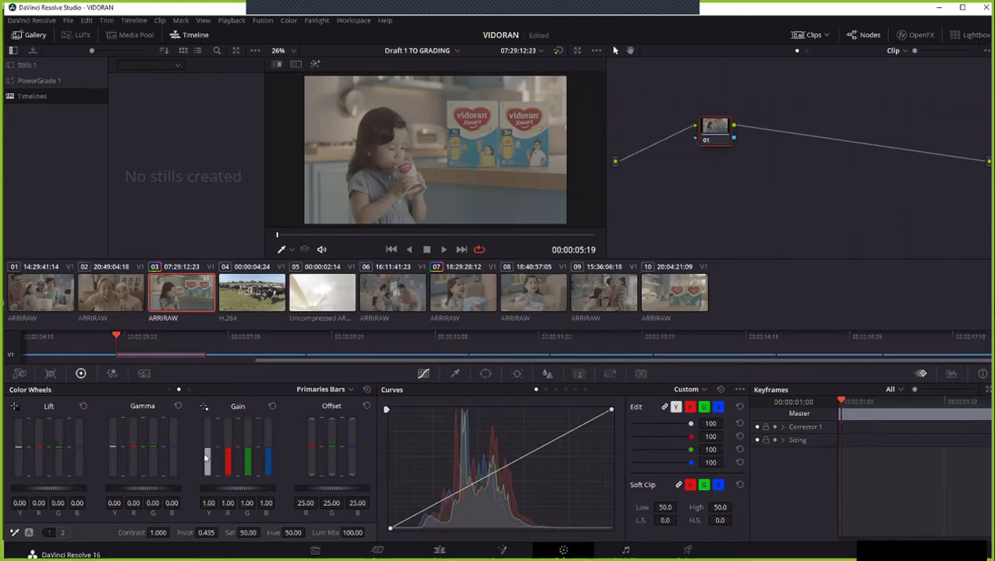
click(952, 374)
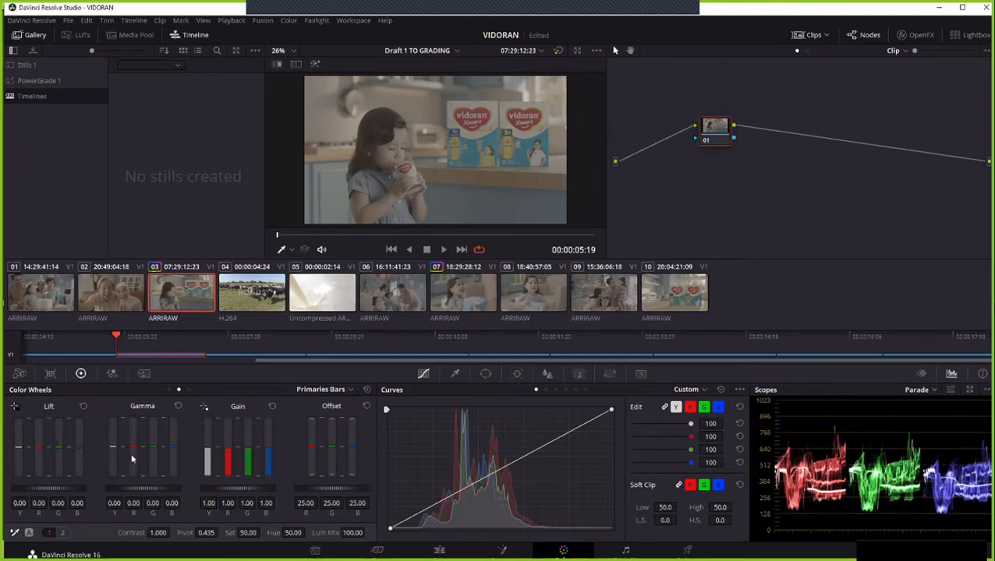
Try clip 03's gamma bars with red at -0.01 and luma at 0.03, reset the gamma, and return to Primaries Wheels mode.
drag(131, 455, 132, 457)
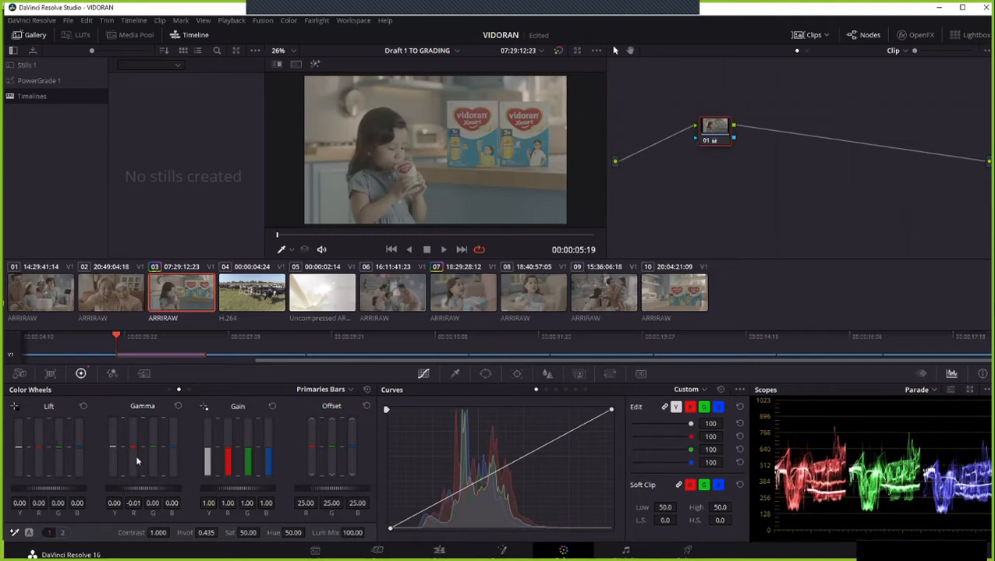
drag(137, 462, 134, 464)
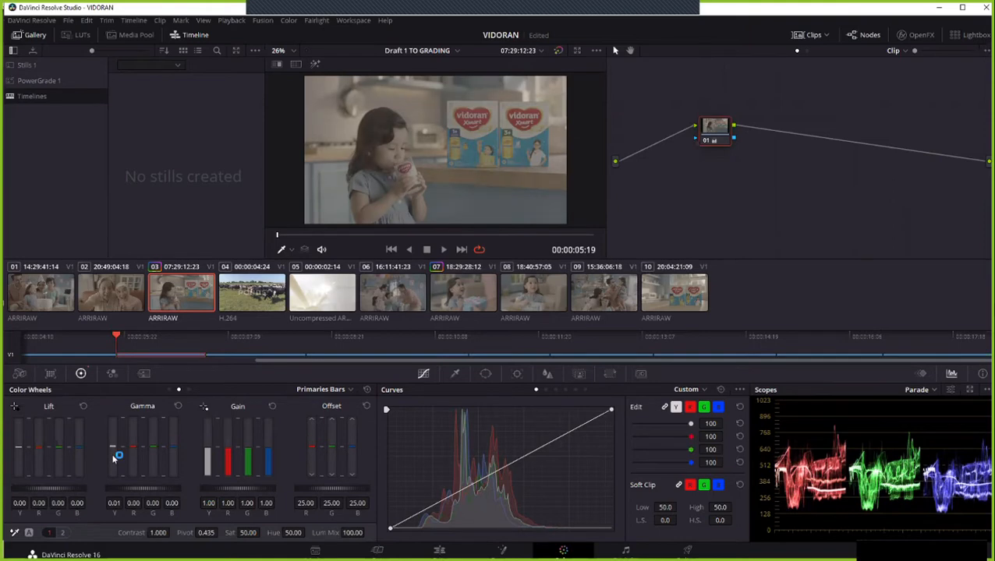
scroll(113, 460, up, 3)
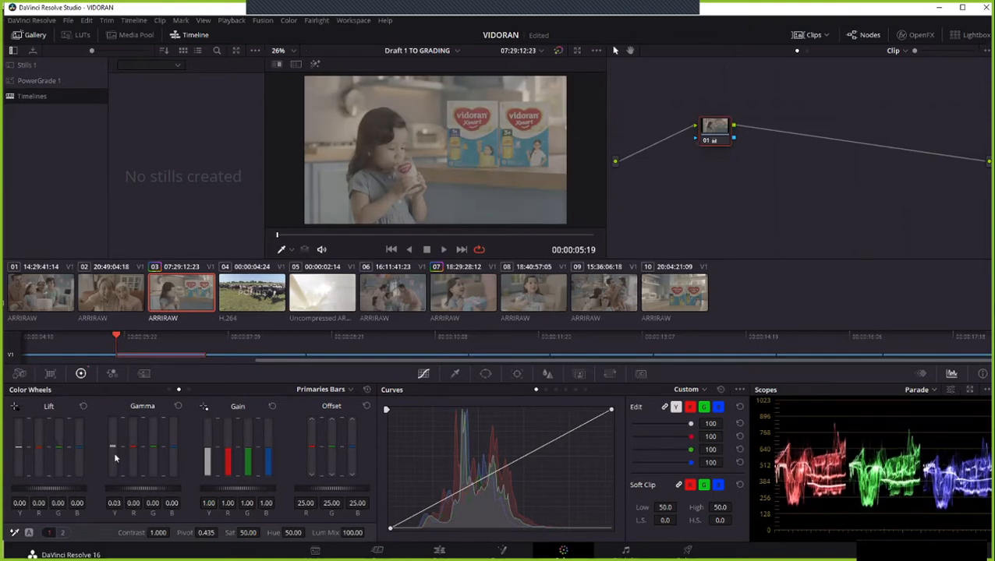
click(178, 406)
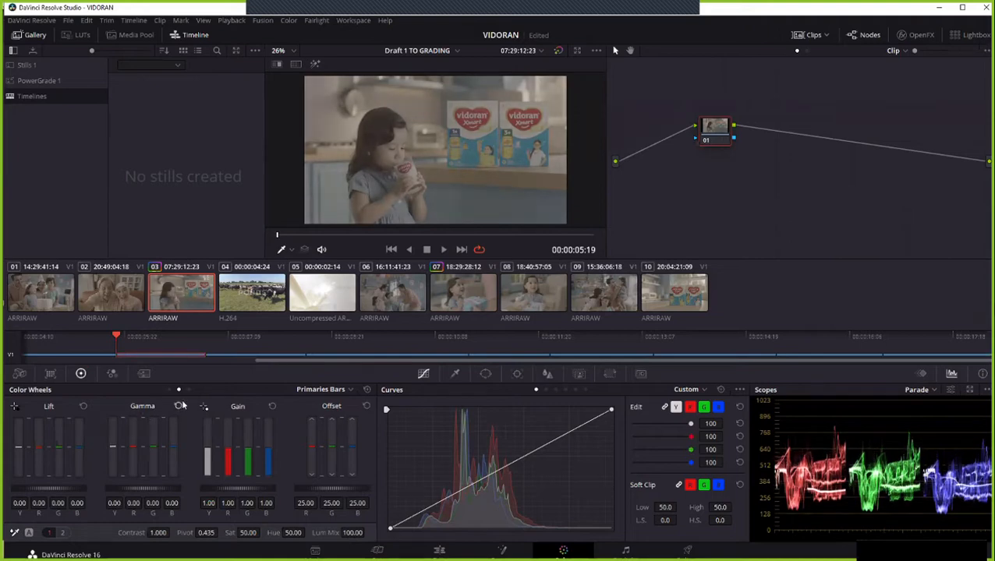
click(168, 390)
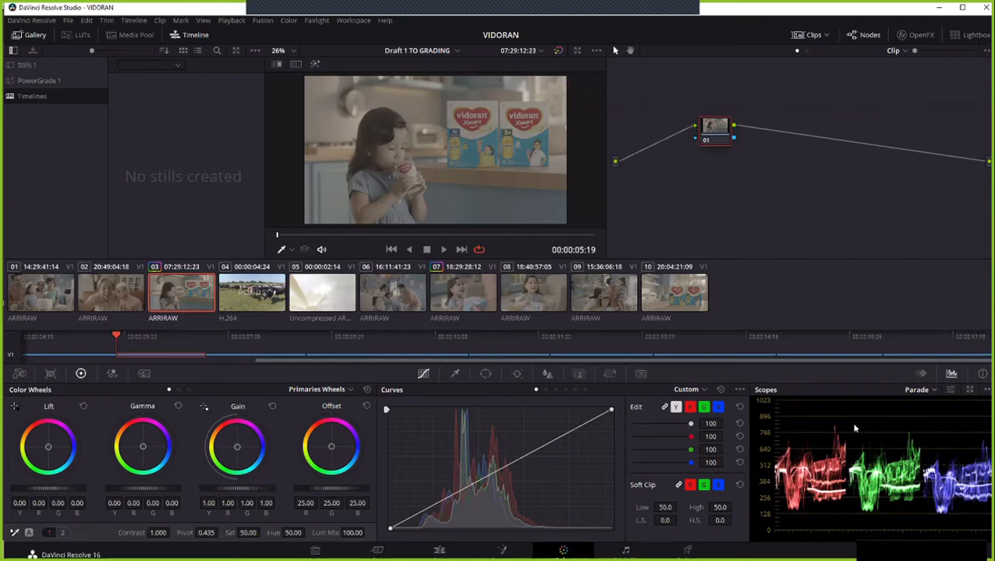
Expand the Parade scopes into a floating window and try clip 03's master offset, resetting it.
click(967, 390)
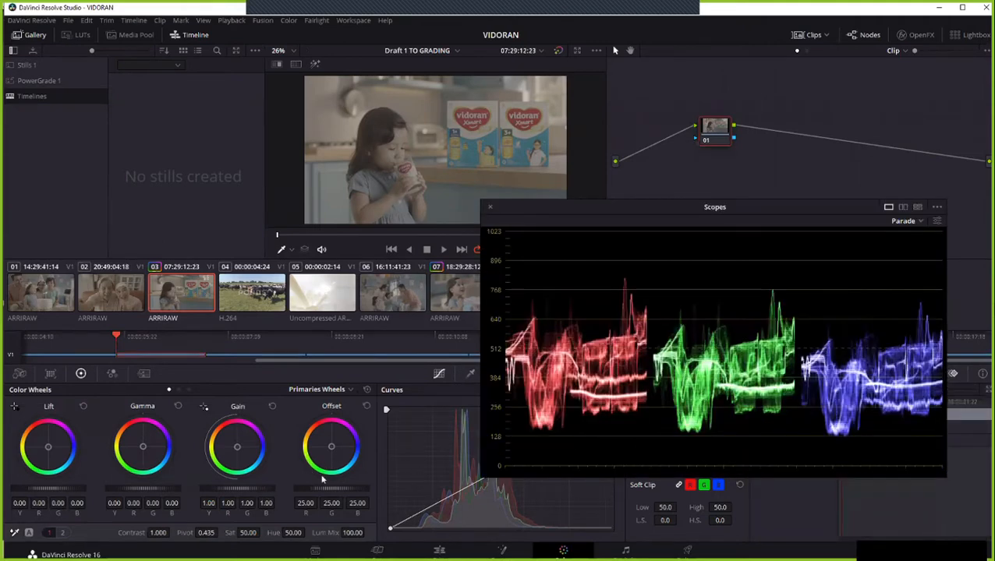
drag(310, 490, 370, 412)
click(366, 406)
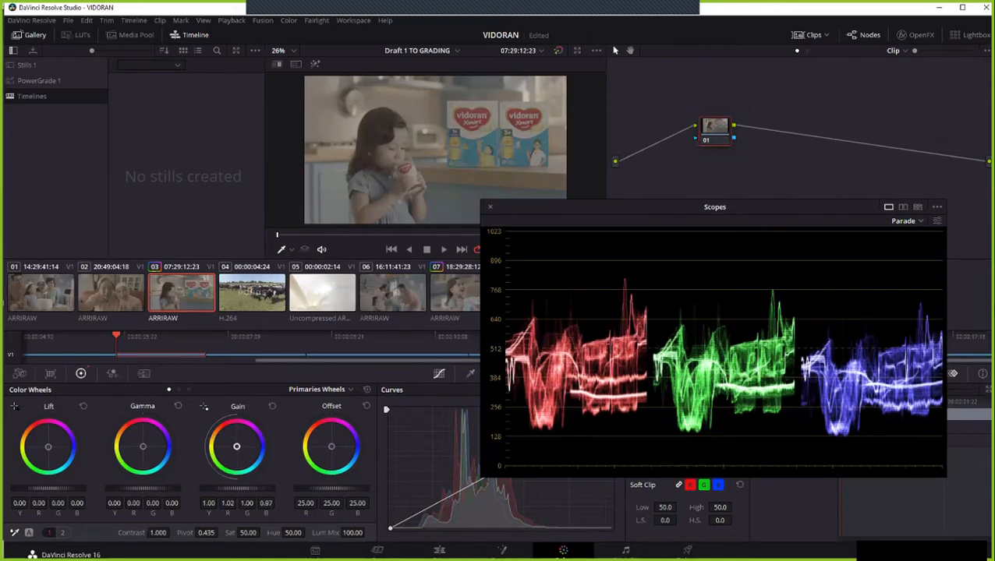
Try warming clip 03 with gain at 1.27/0.95/0.72, then with offset at 30.81/21.36/19.11, reverting each adjustment.
drag(236, 446, 232, 443)
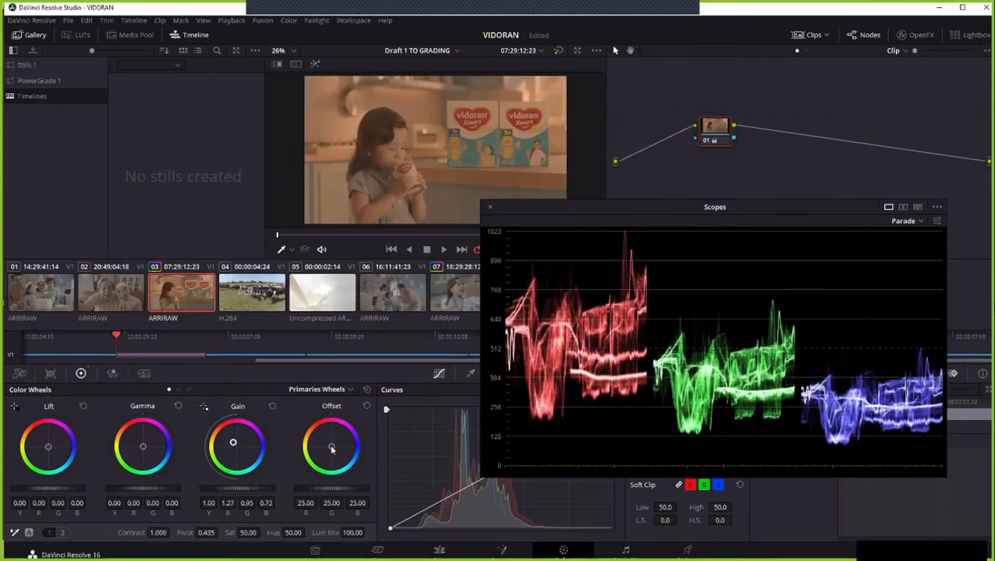
key(ctrl+z)
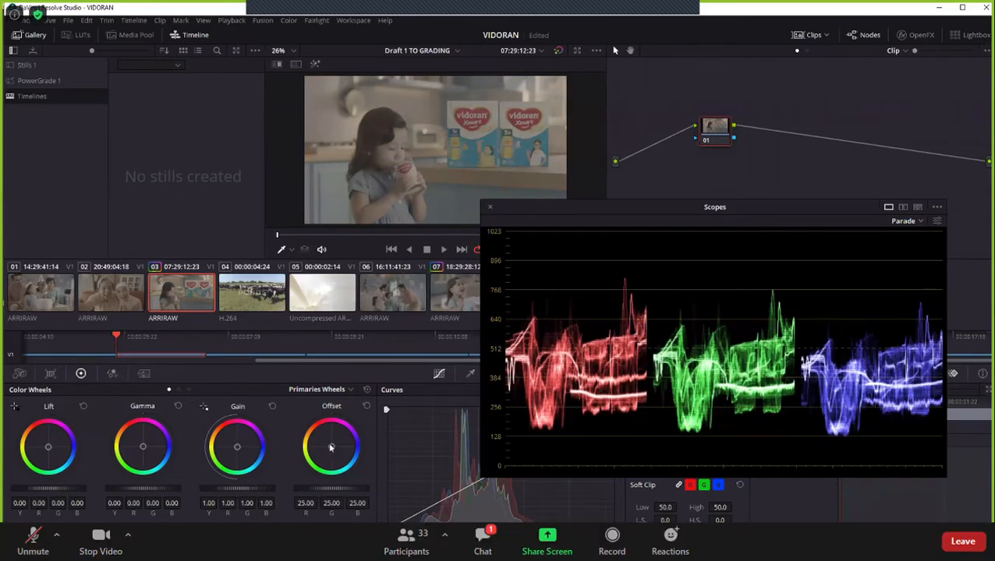
mouse_move(331, 447)
mouse_down()
mouse_move(339, 450)
mouse_move(325, 440)
mouse_move(338, 457)
mouse_move(329, 445)
mouse_up()
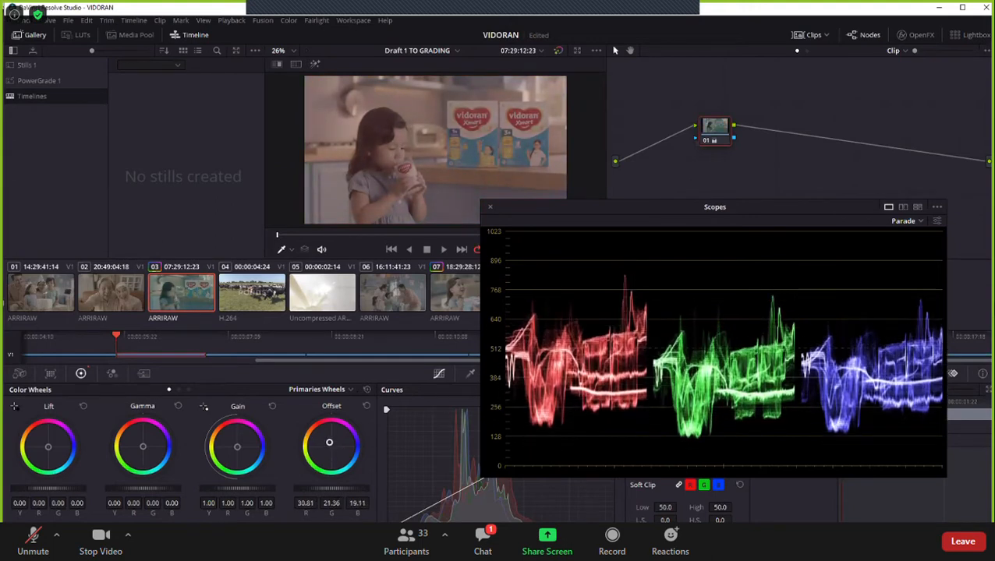
click(367, 407)
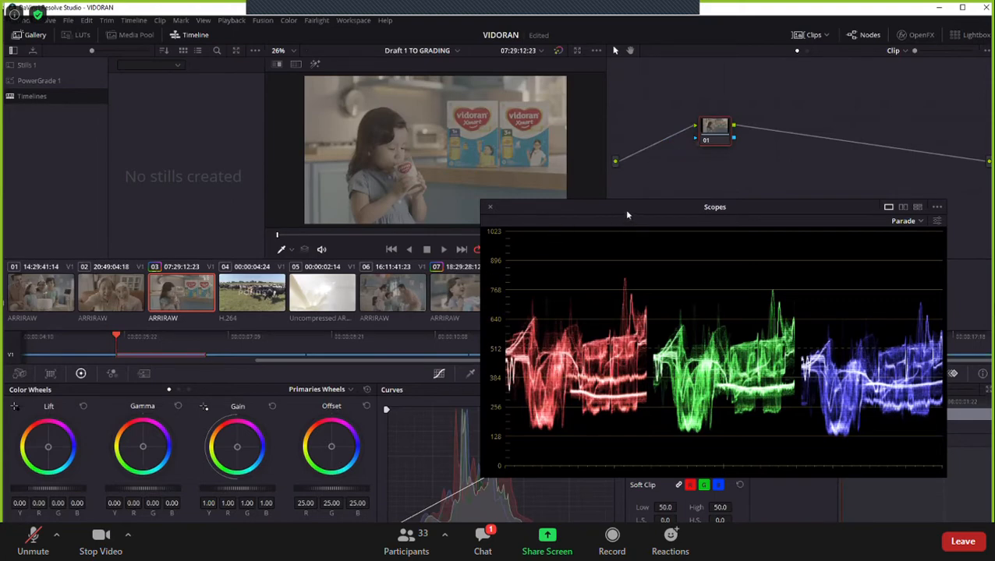
Add a serial node after node 01 and apply the Arri Alexa LogC to Rec709 3D LUT to it.
key(alt+s)
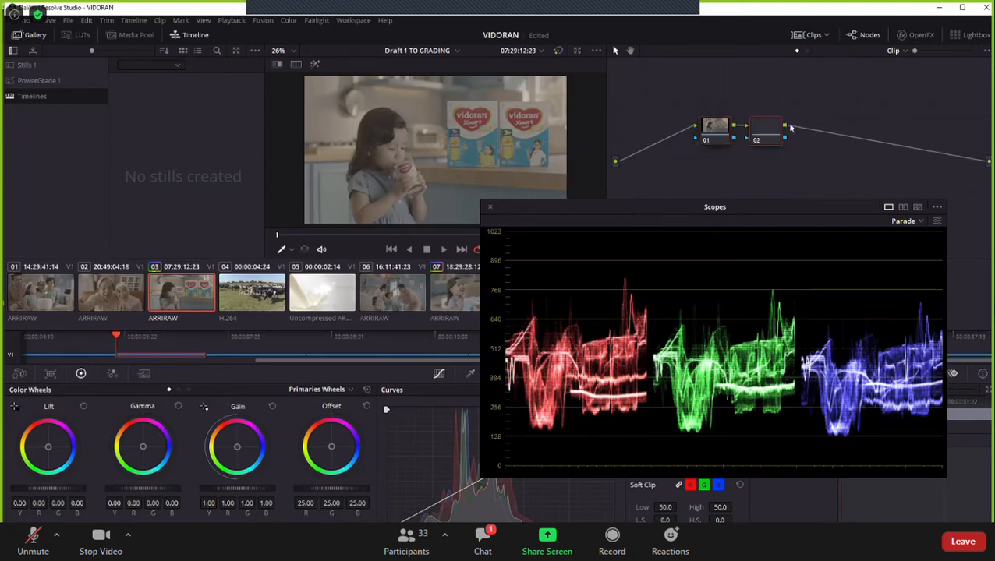
right_click(772, 130)
mouse_move(819, 243)
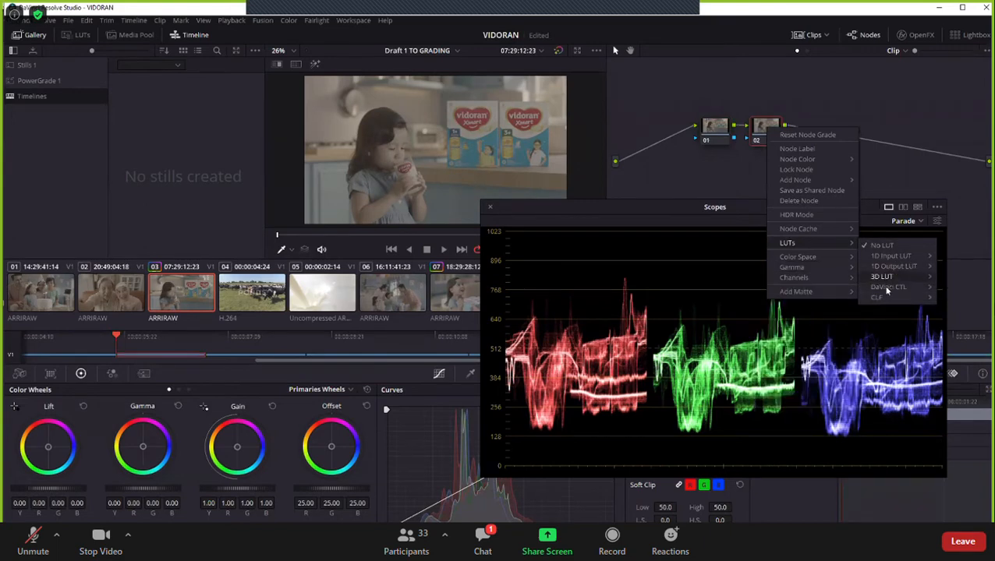
mouse_move(882, 277)
mouse_move(792, 296)
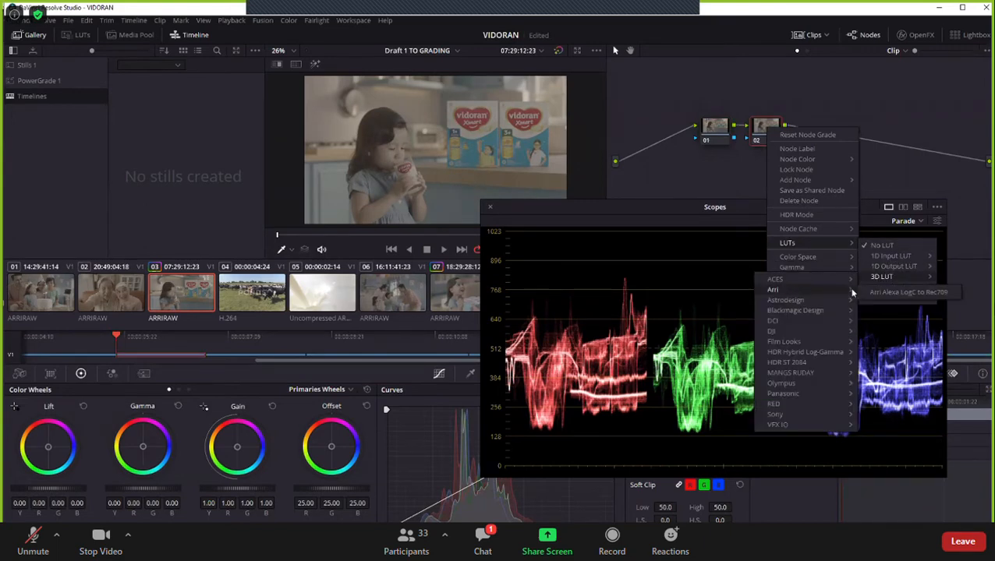
click(897, 292)
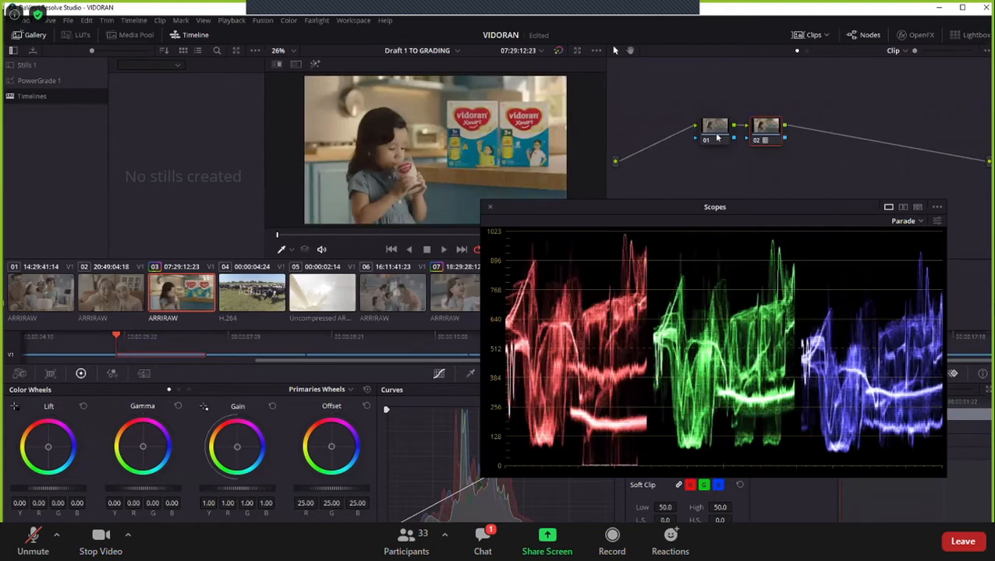
Add serial node 03, cooling its offset to 22.02/24.03/30.09 and balancing its lift to red 0.01 and blue -0.01.
key(alt+s)
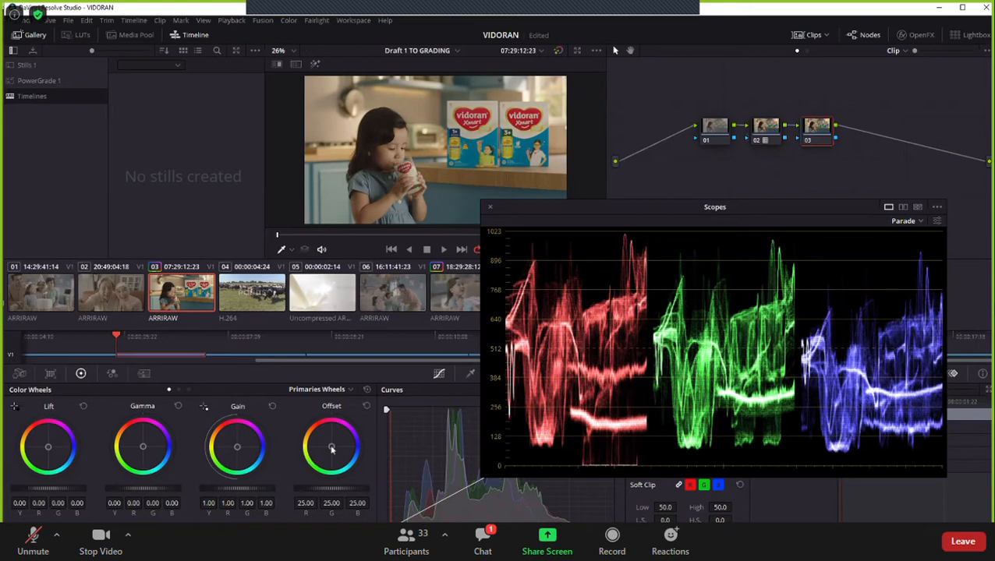
drag(334, 446, 334, 447)
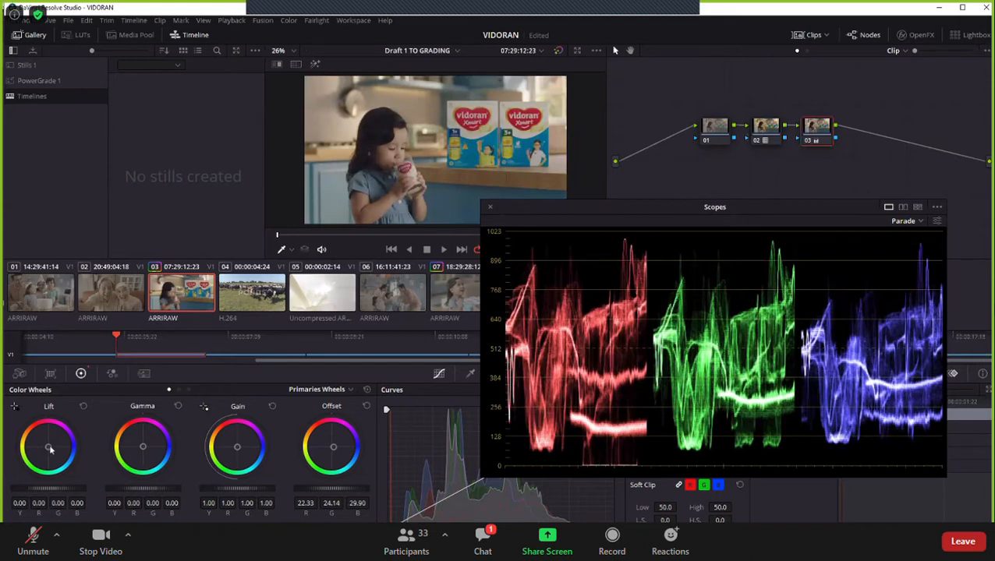
drag(50, 450, 47, 446)
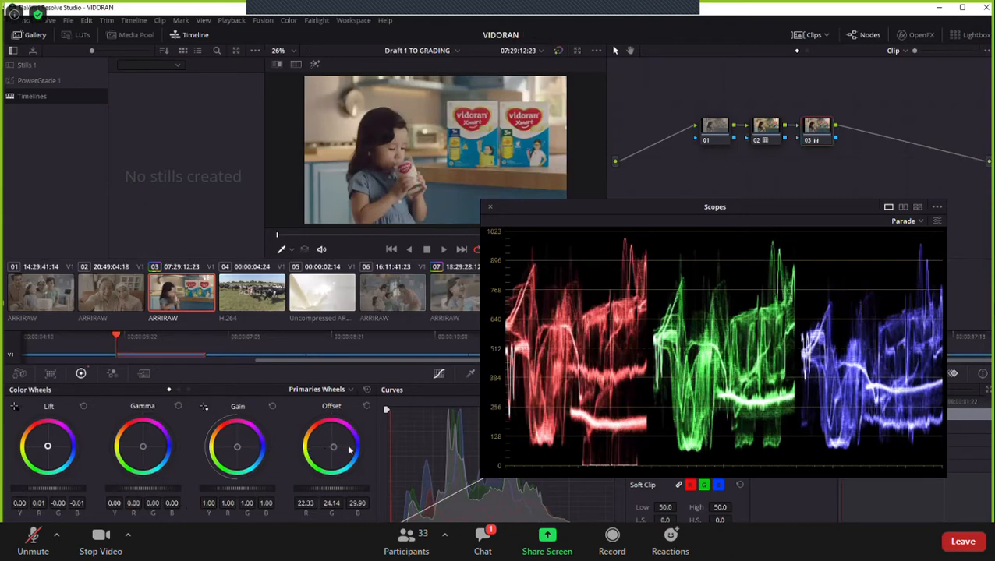
drag(335, 451, 335, 445)
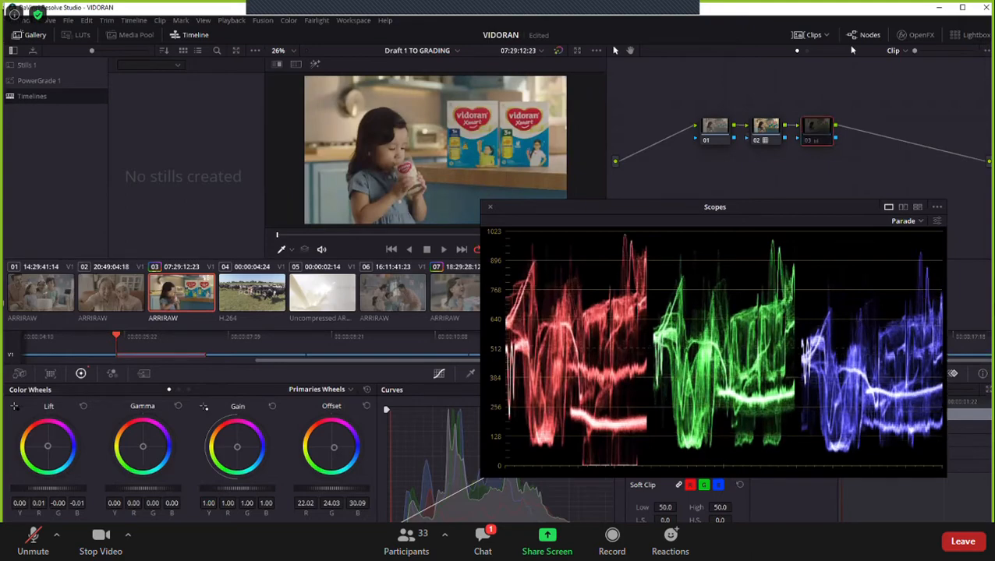
Preview clip 03's grade full screen and delete node 03.
key(ctrl+f)
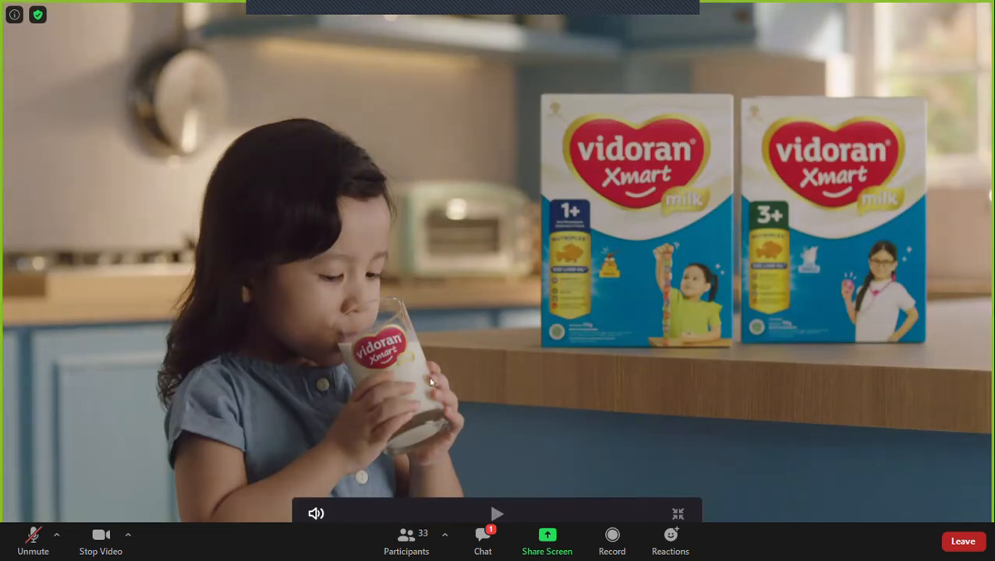
key(Escape)
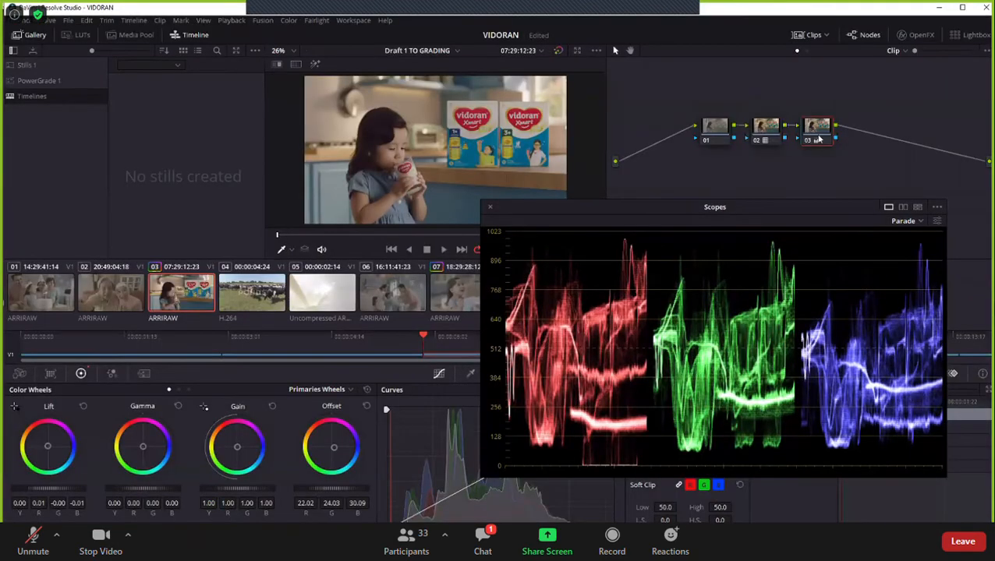
key(Delete)
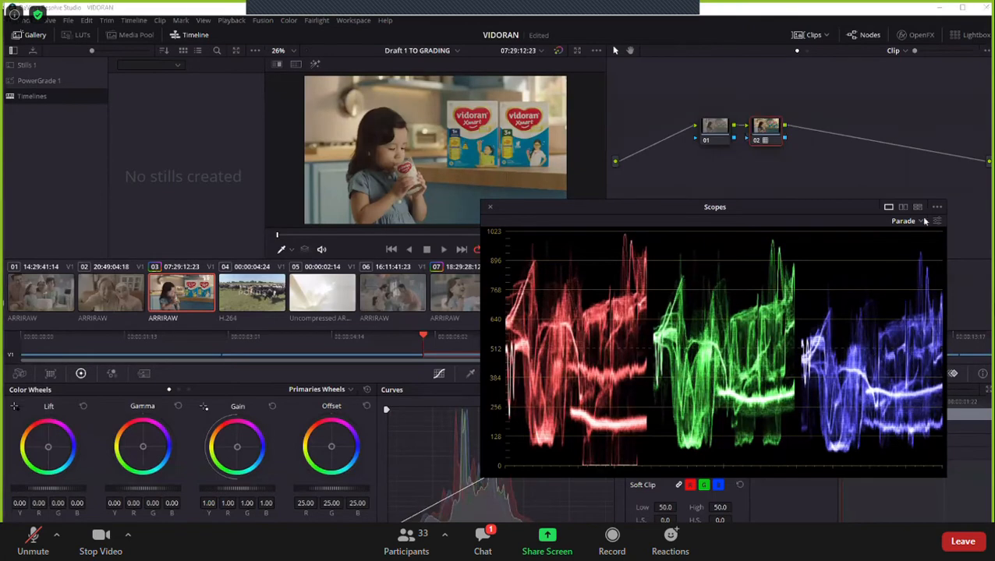
Close the floating scopes and try a luma-only S-curve with raised highlights and lowered shadows on node 02, resetting the curves.
click(490, 207)
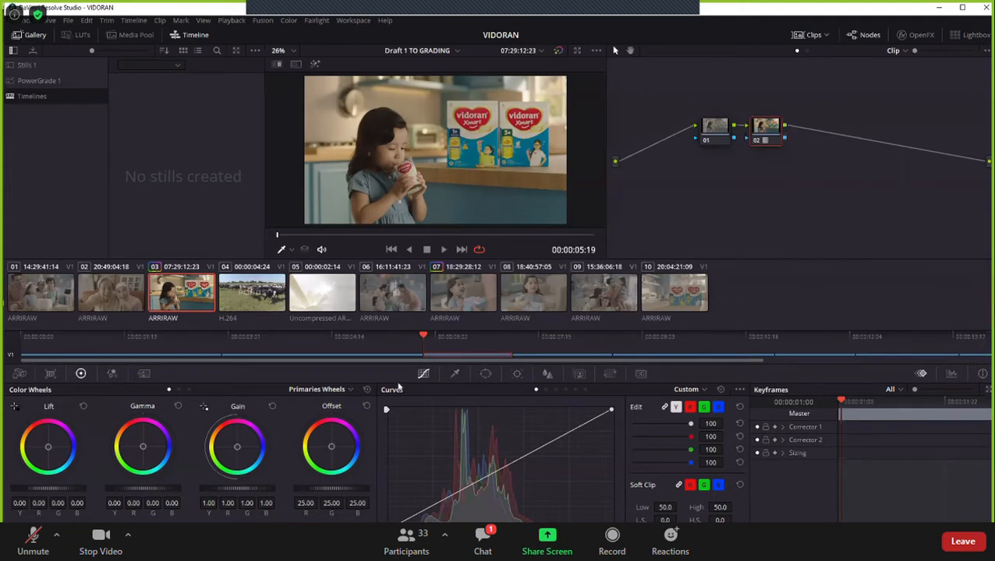
click(499, 539)
click(676, 407)
drag(584, 425, 534, 439)
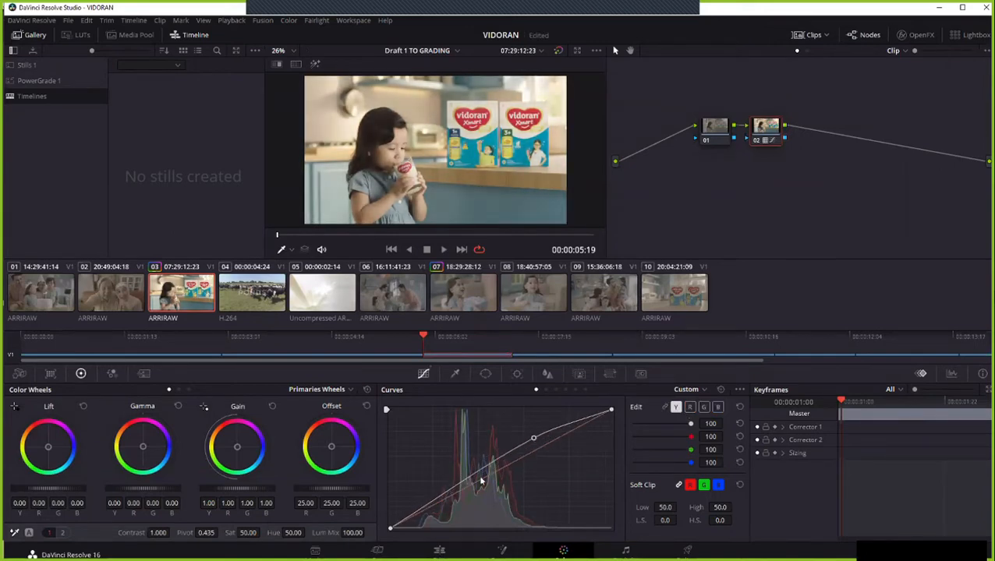
drag(473, 479, 474, 490)
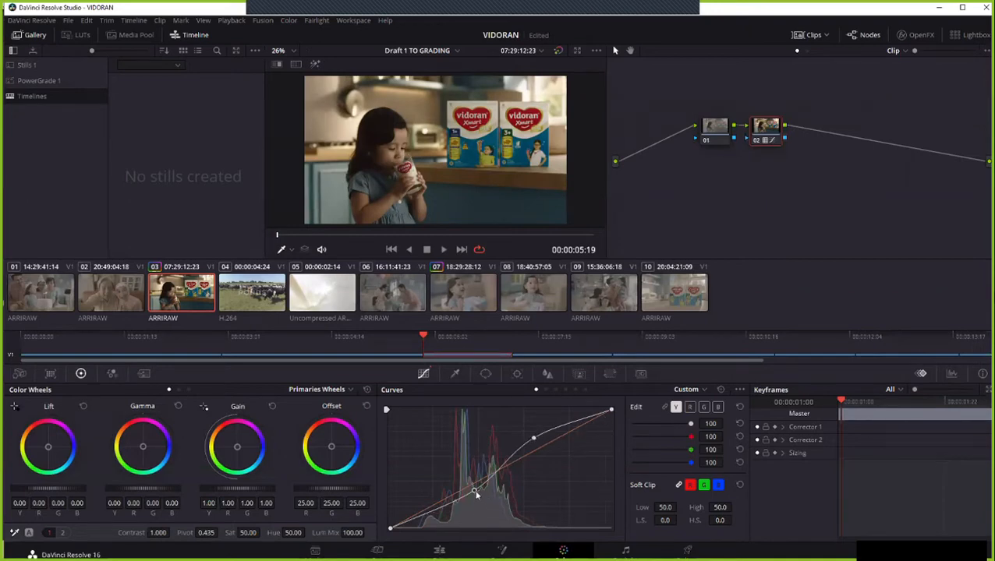
mouse_move(476, 494)
mouse_down()
mouse_move(467, 500)
mouse_move(484, 492)
mouse_up()
click(534, 438)
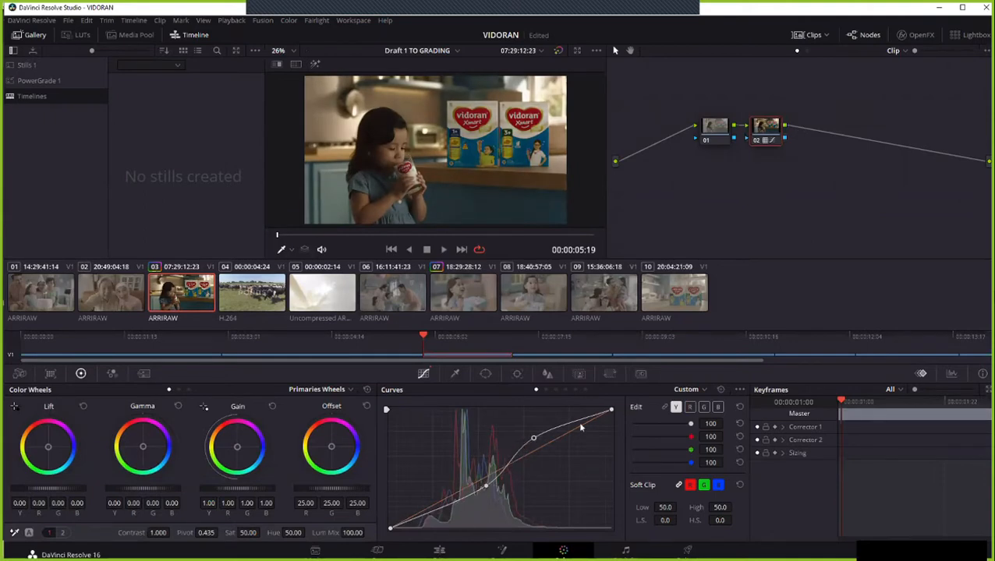
click(721, 389)
click(665, 407)
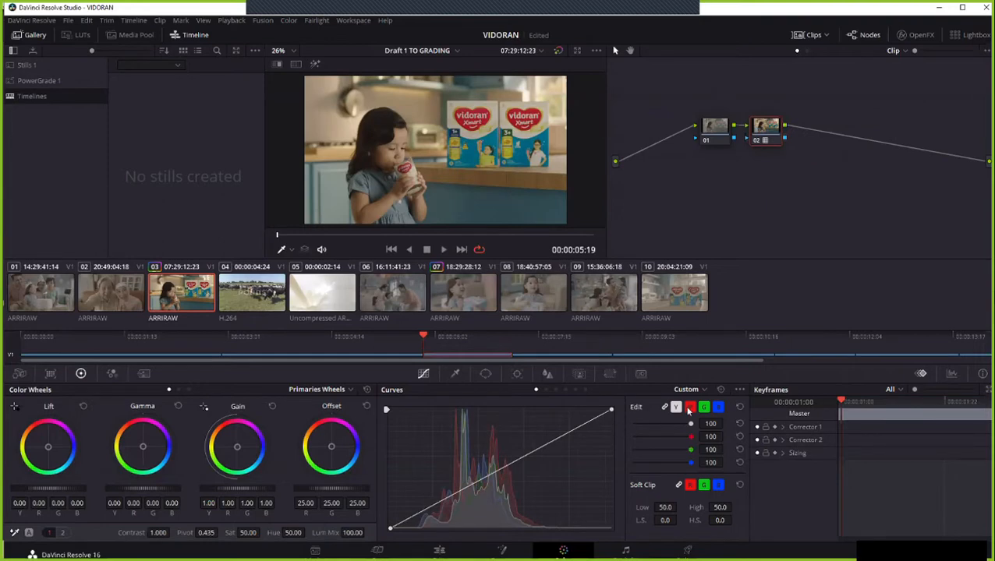
Isolate node 02's luma curve, show the docked Parade scopes, and pull a midtone control point slightly down.
click(667, 407)
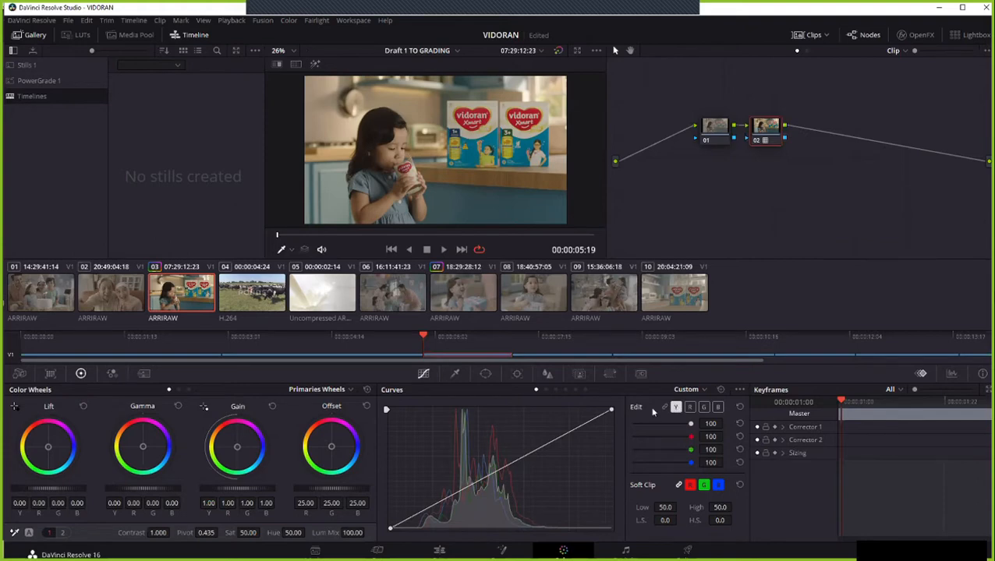
drag(600, 420, 523, 456)
click(949, 375)
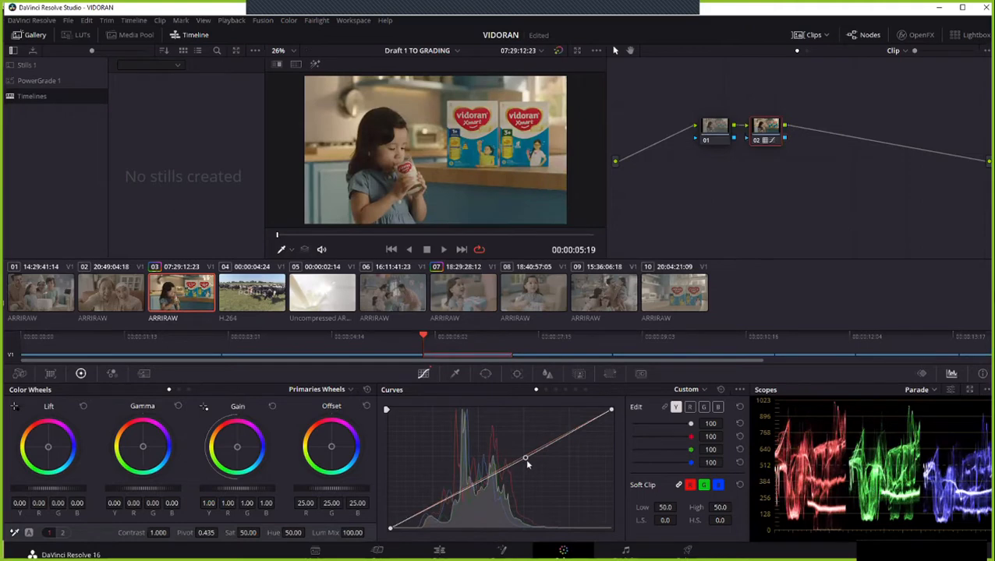
drag(528, 464, 528, 464)
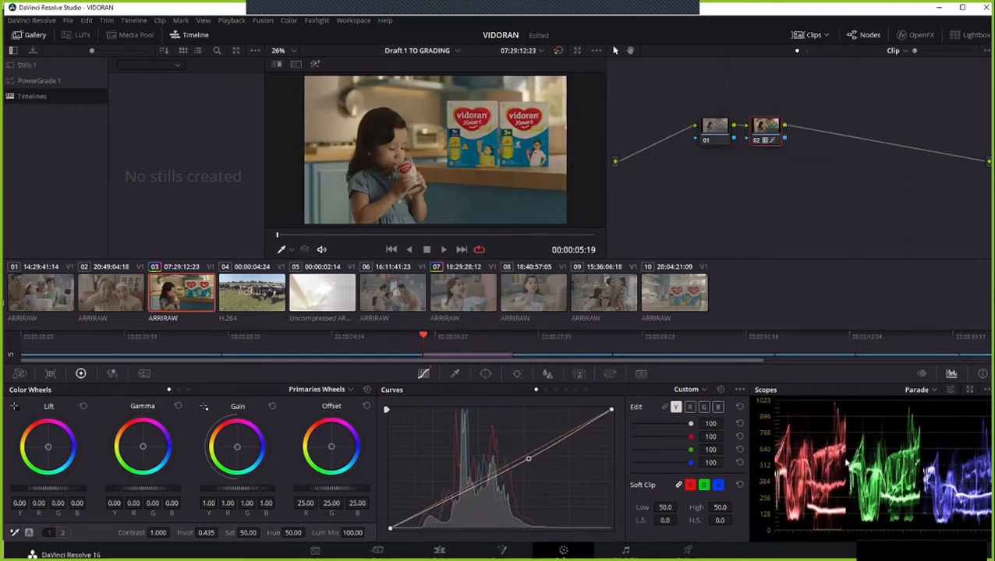
Try control points in the midtones, highlights and shadows of node 02's luma curve, resetting the curves.
mouse_move(532, 460)
mouse_down()
mouse_move(508, 454)
mouse_move(533, 468)
mouse_move(519, 461)
mouse_up()
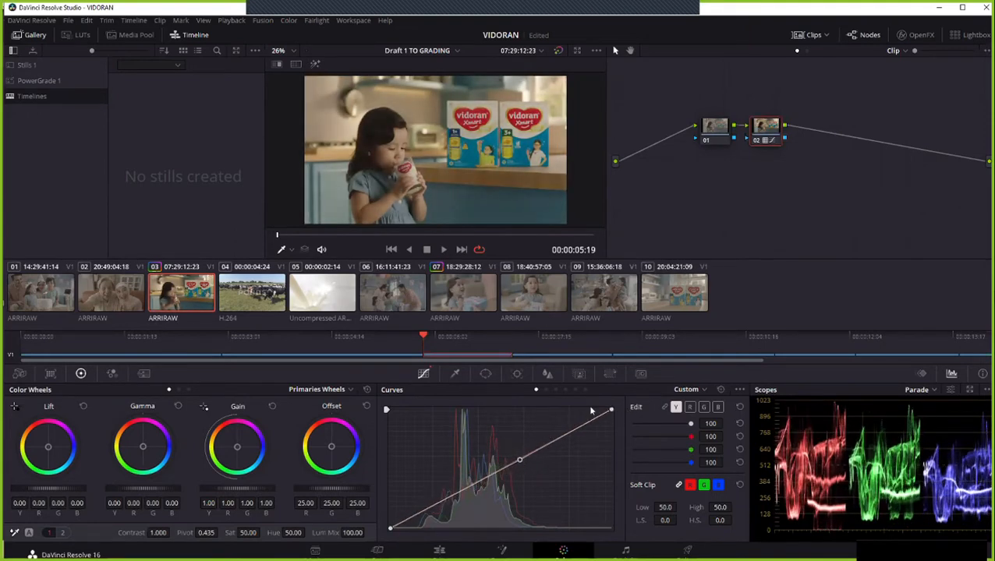
mouse_move(575, 429)
mouse_down()
mouse_move(589, 422)
mouse_move(580, 427)
mouse_up()
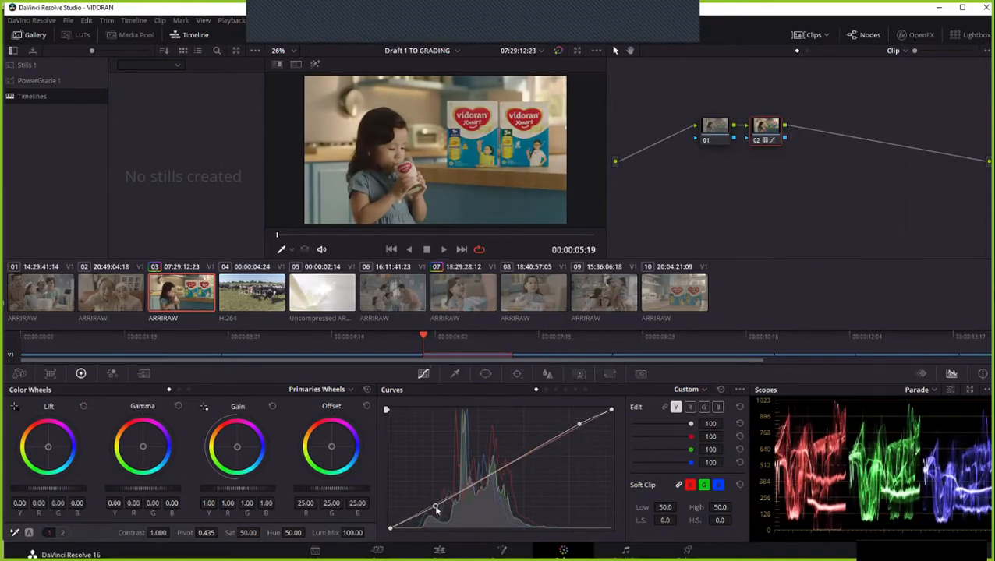
drag(436, 507, 440, 510)
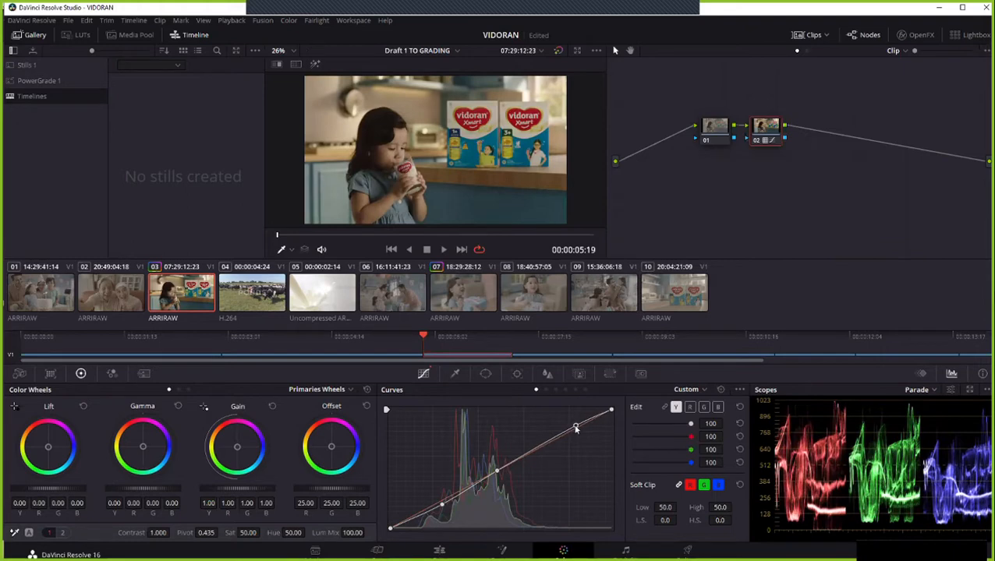
click(721, 390)
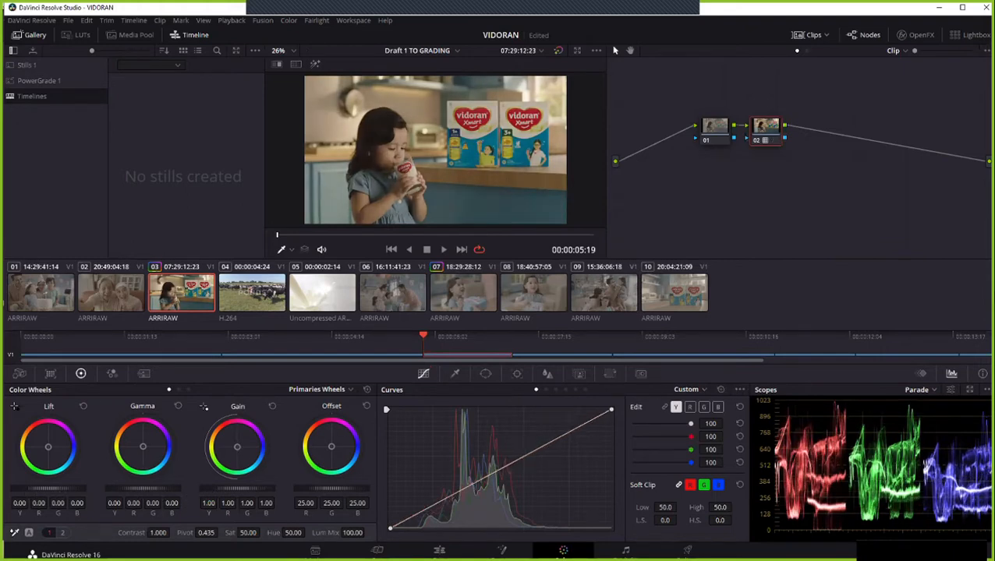
Try node 02's master lift at -0.03 and gamma at 0.01, resetting all color wheels.
drag(56, 489, 42, 489)
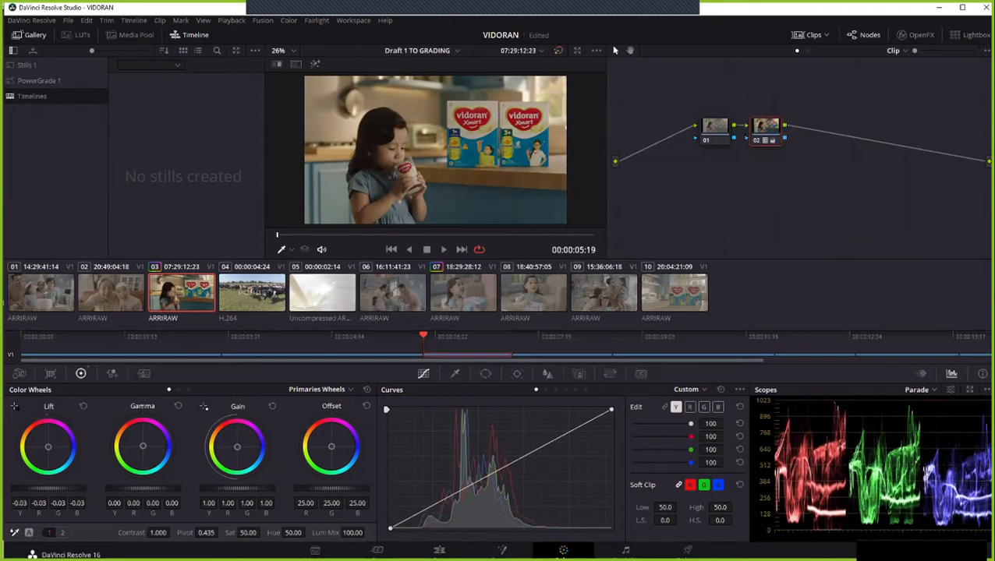
drag(123, 489, 127, 489)
drag(59, 489, 58, 489)
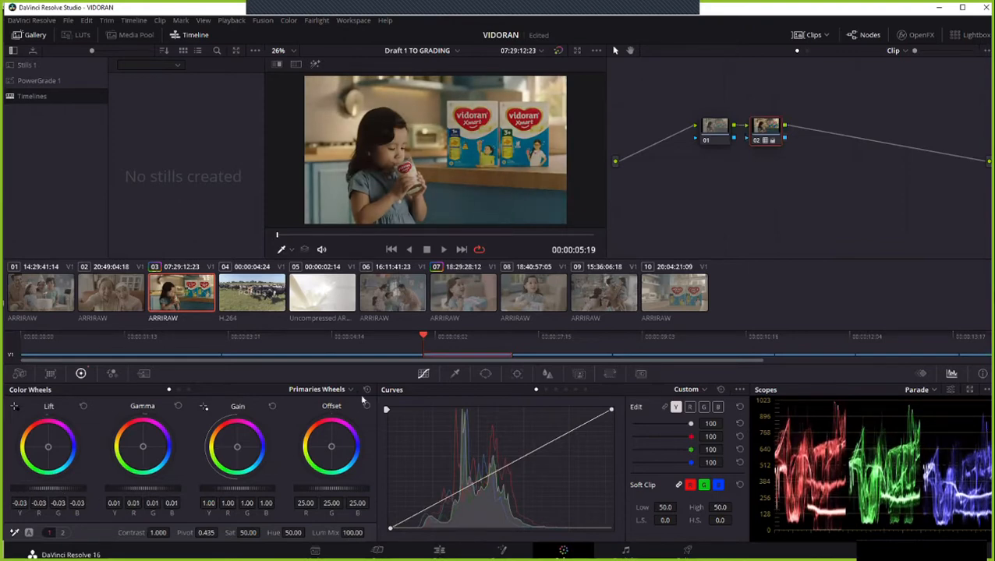
click(367, 389)
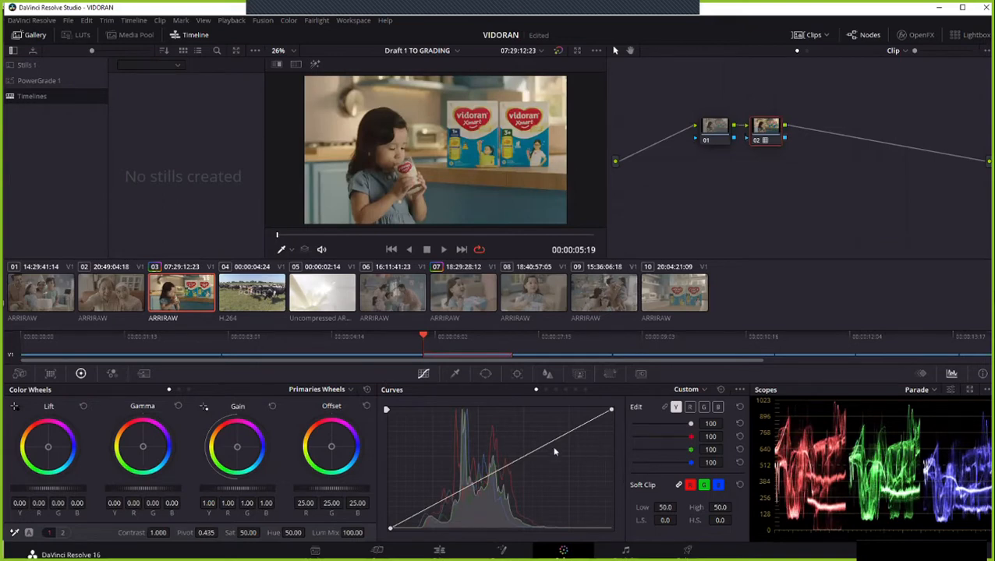
Shape node 02's luma curve with a slightly raised upper-midtone point and a lowered shadow point.
drag(536, 450, 508, 456)
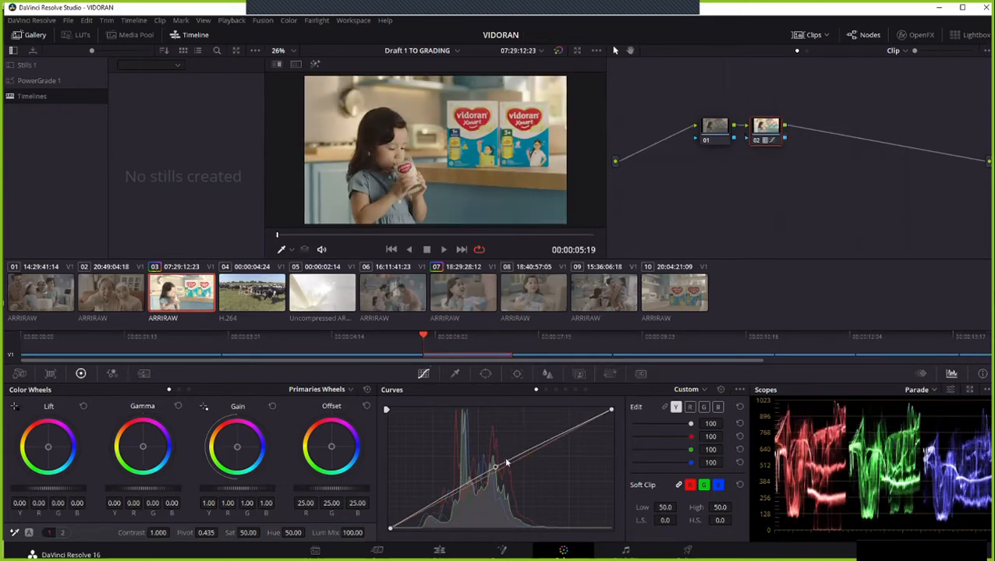
drag(442, 496, 444, 504)
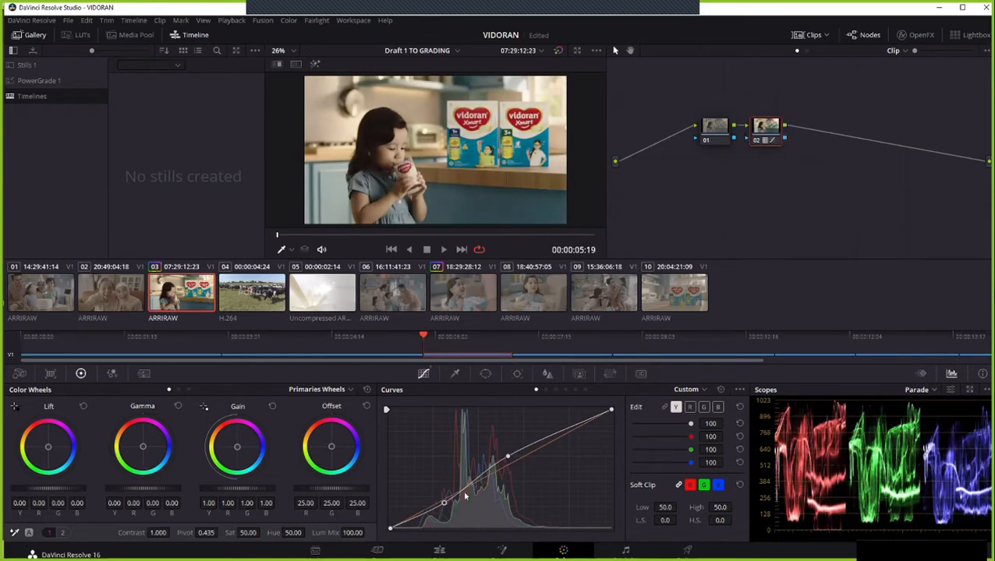
drag(509, 458, 512, 461)
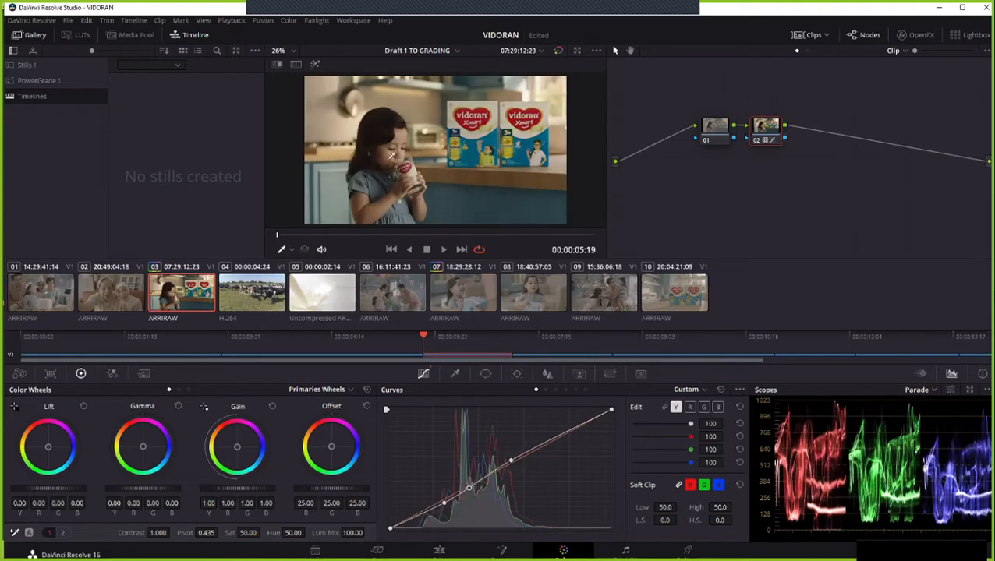
Try finer positions for the upper-midtone, lower-midtone and shadow points of node 02's luma curve, judging them on the enlarged image.
scroll(384, 156, up, 2)
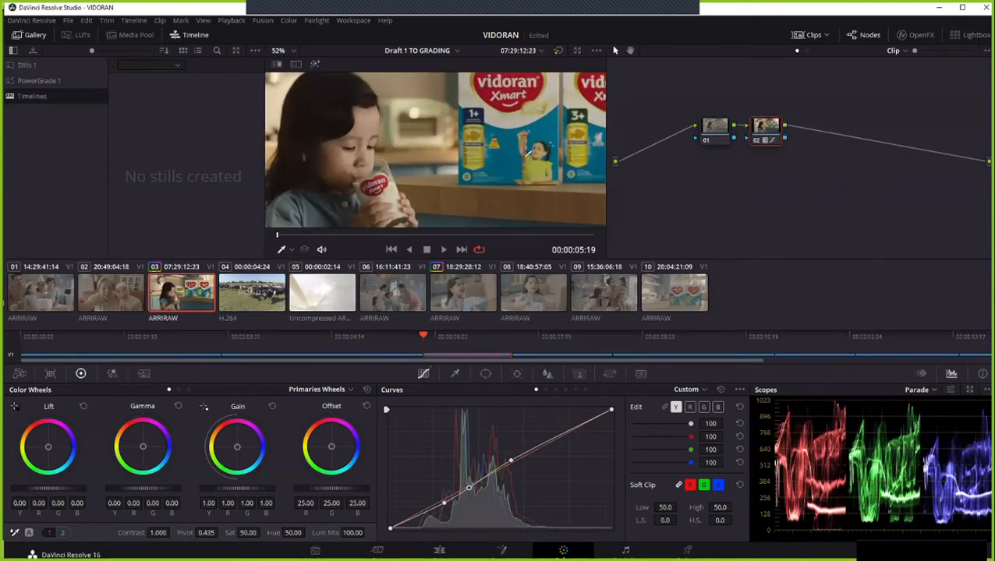
scroll(527, 153, up, 2)
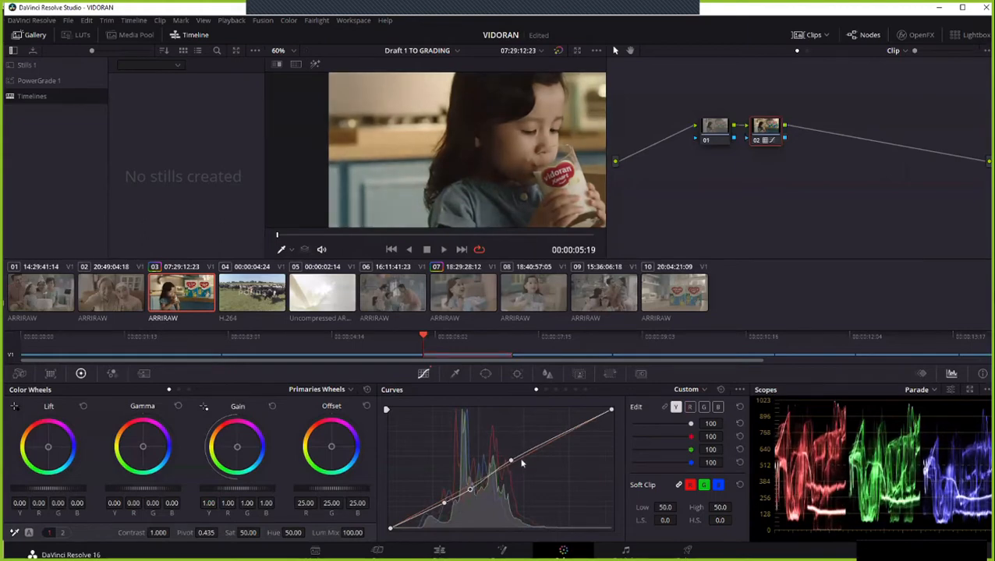
drag(511, 460, 509, 458)
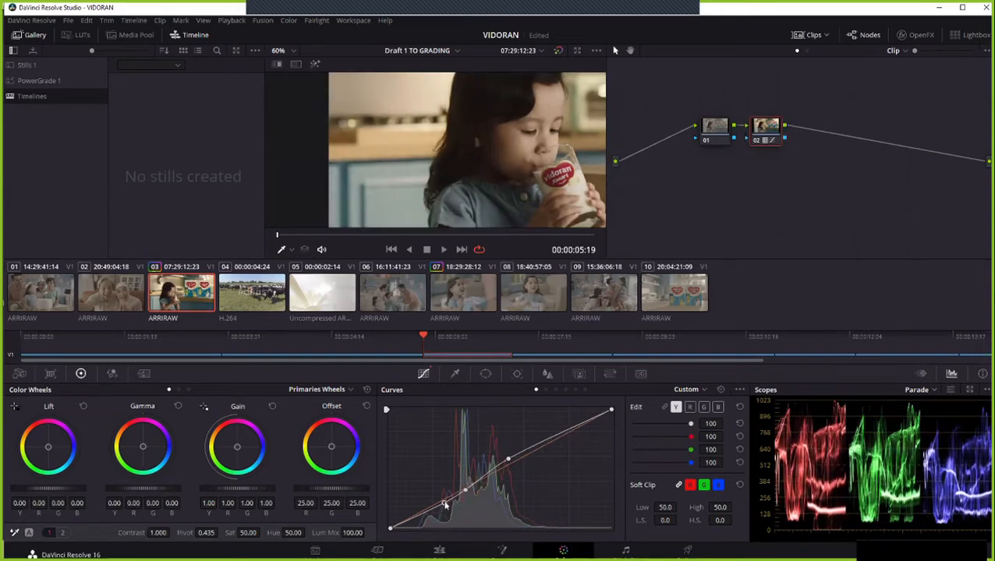
drag(465, 490, 457, 492)
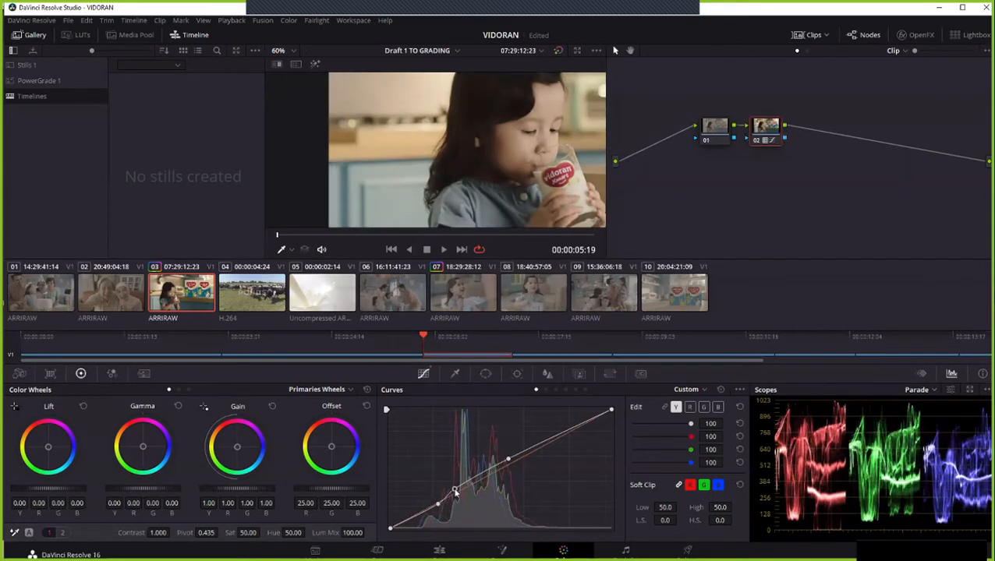
click(435, 503)
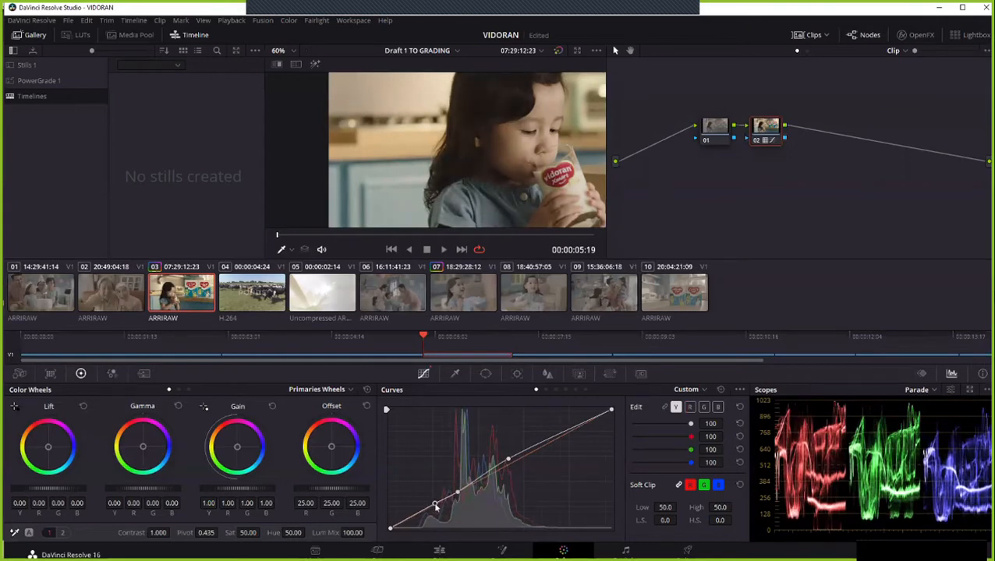
drag(454, 495, 439, 507)
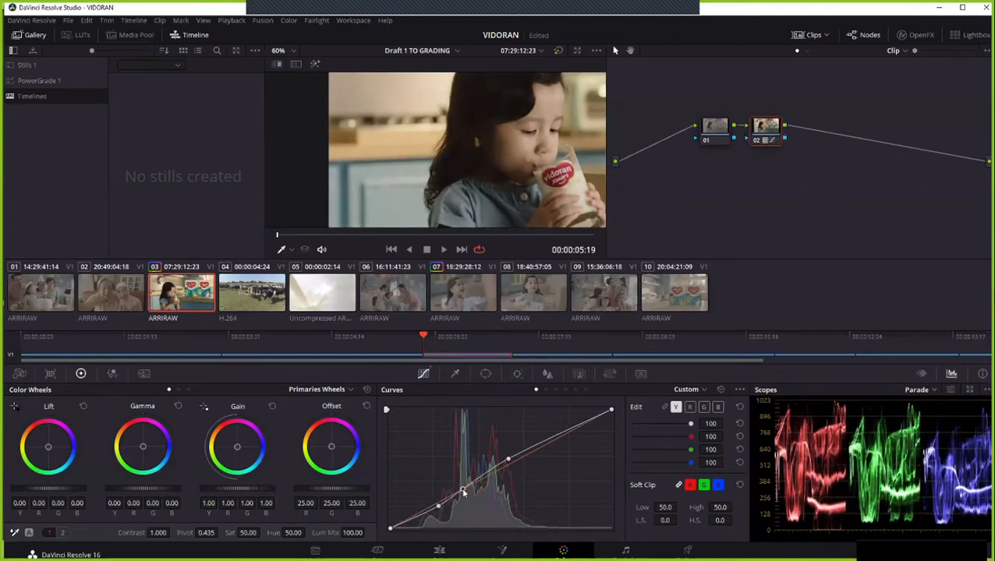
scroll(536, 162, down, 1)
scroll(532, 161, down, 1)
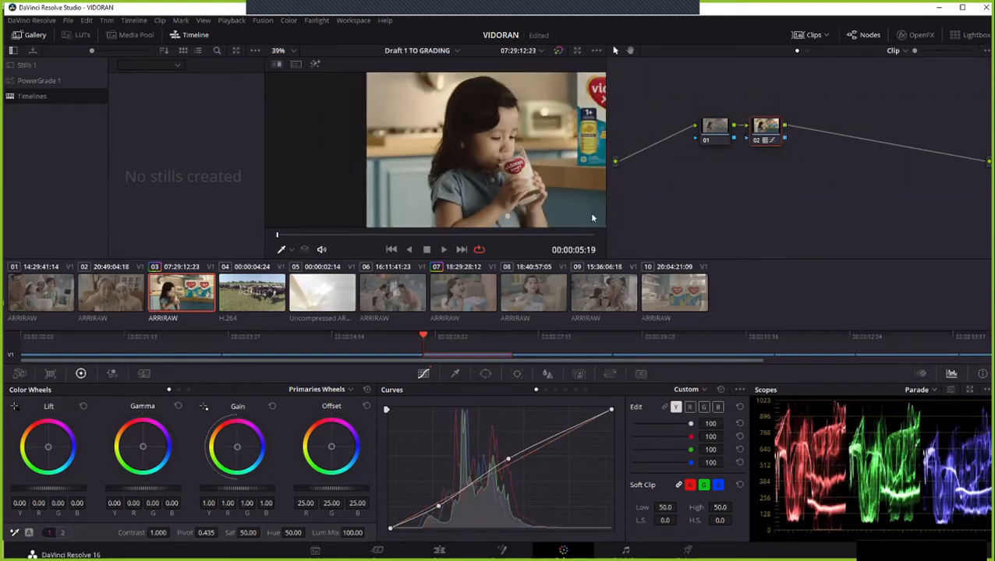
Reset node 02's custom curves and isolate the individual red, green and blue curves, ending on red.
click(721, 391)
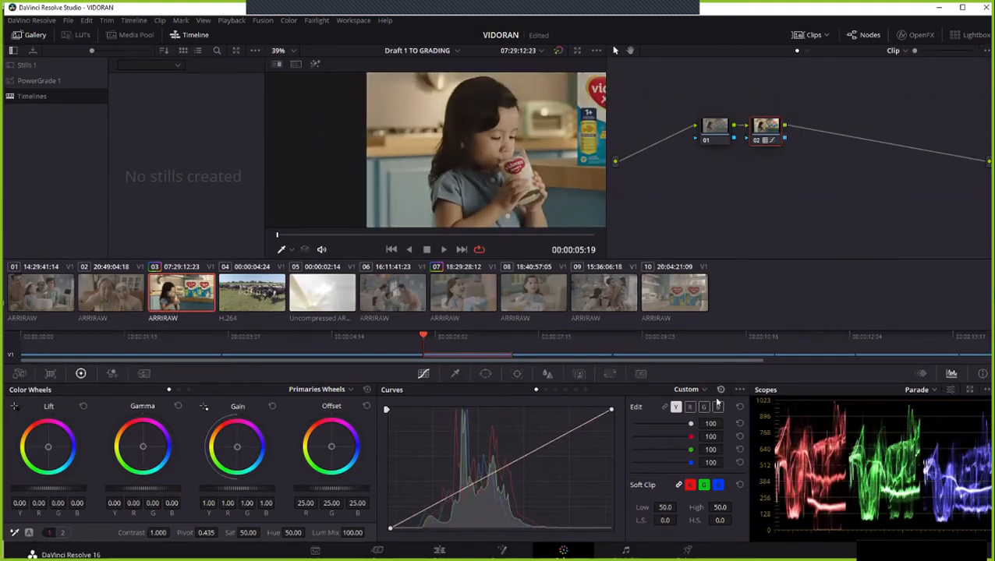
click(690, 407)
click(704, 407)
click(719, 408)
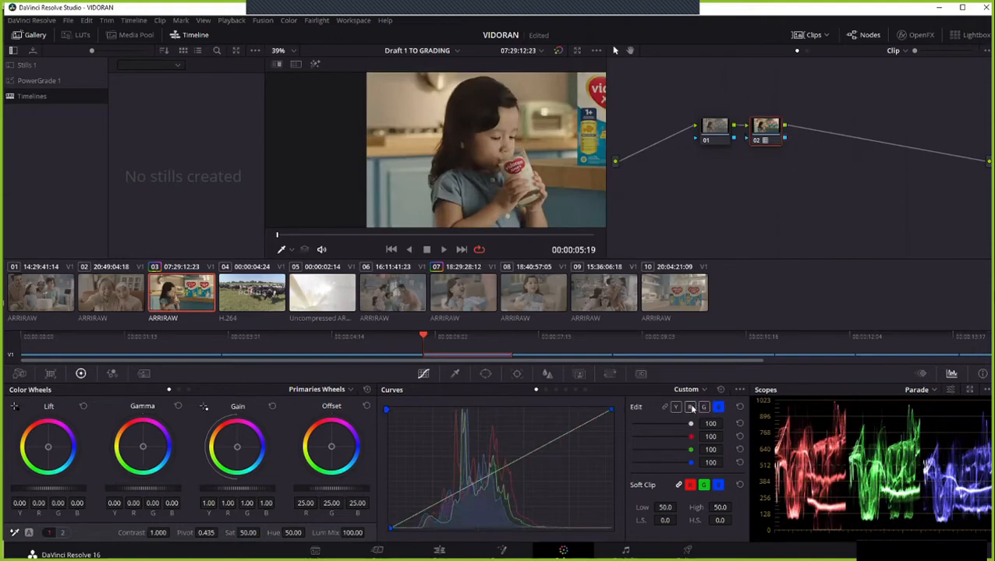
click(690, 408)
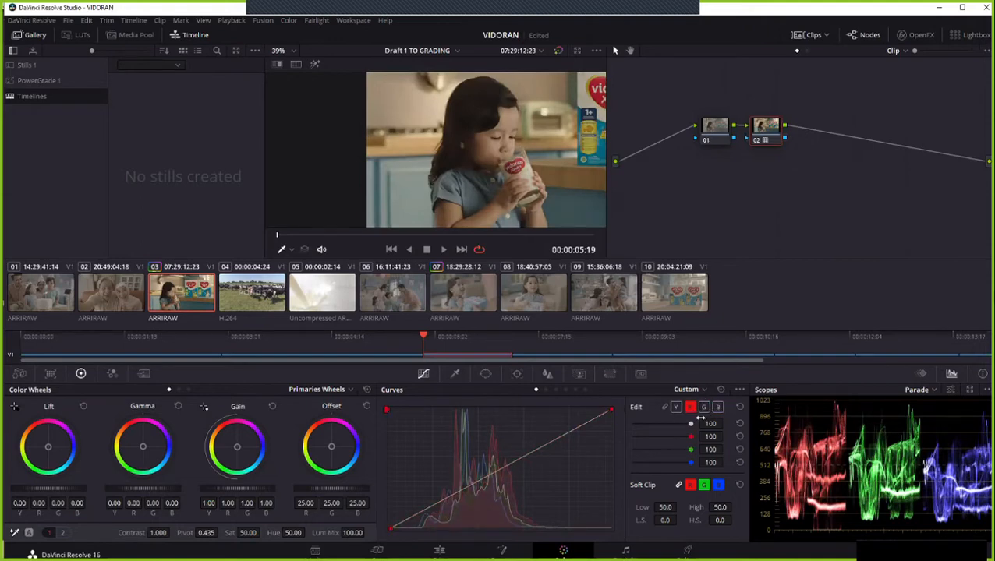
Try highlight and midtone points on node 02's red curve, resetting the curves after each attempt and returning to the luma curve.
drag(591, 420, 592, 430)
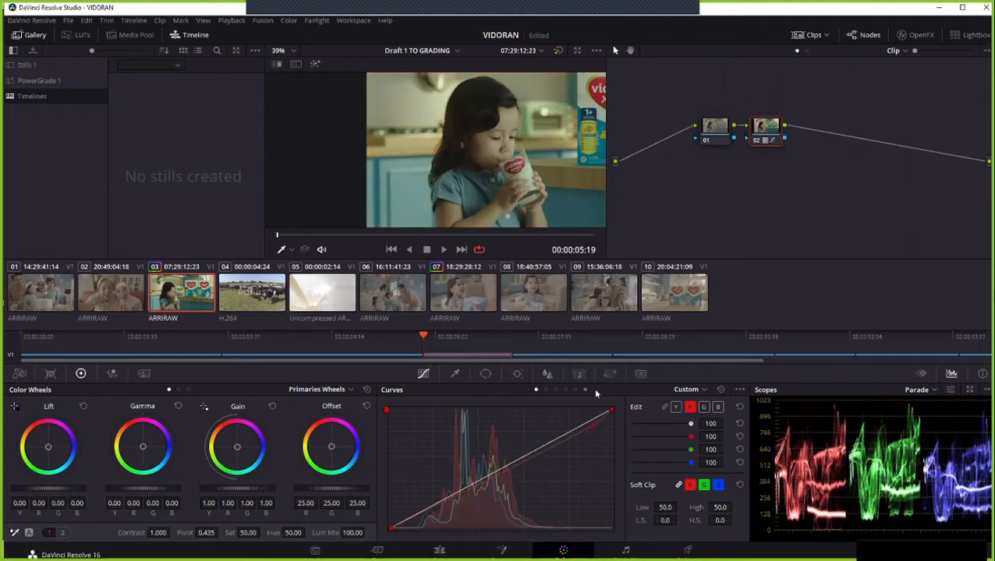
click(720, 390)
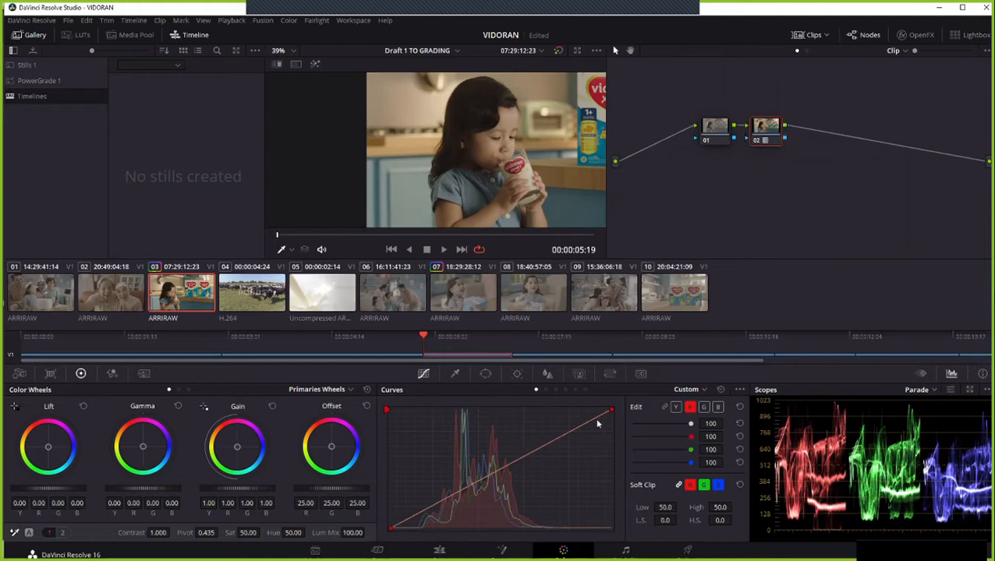
drag(597, 424, 569, 430)
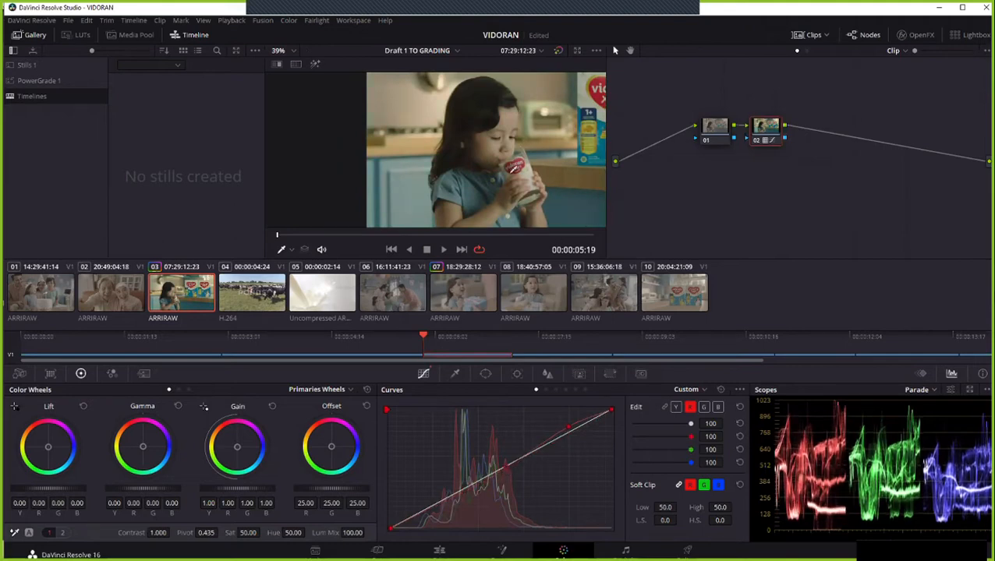
click(719, 391)
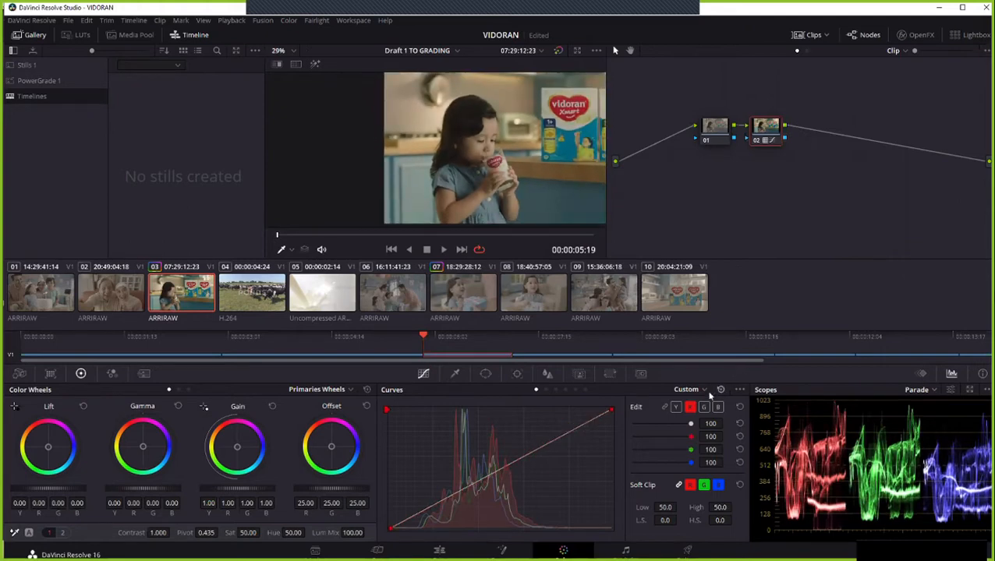
click(675, 407)
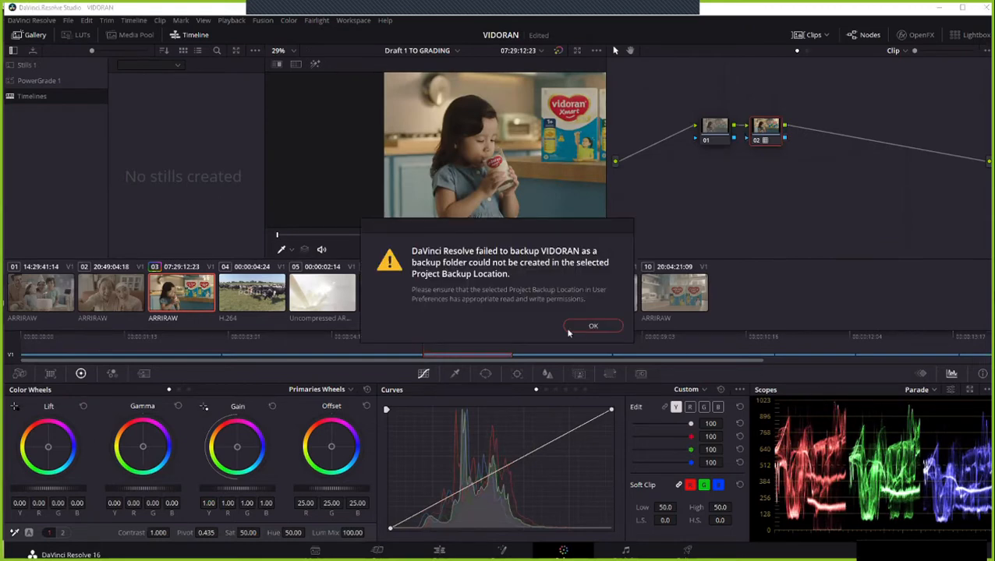
Dismiss the backup warning and open the scopes in an enlarged floating window with the four-scope layout.
key(Return)
click(970, 392)
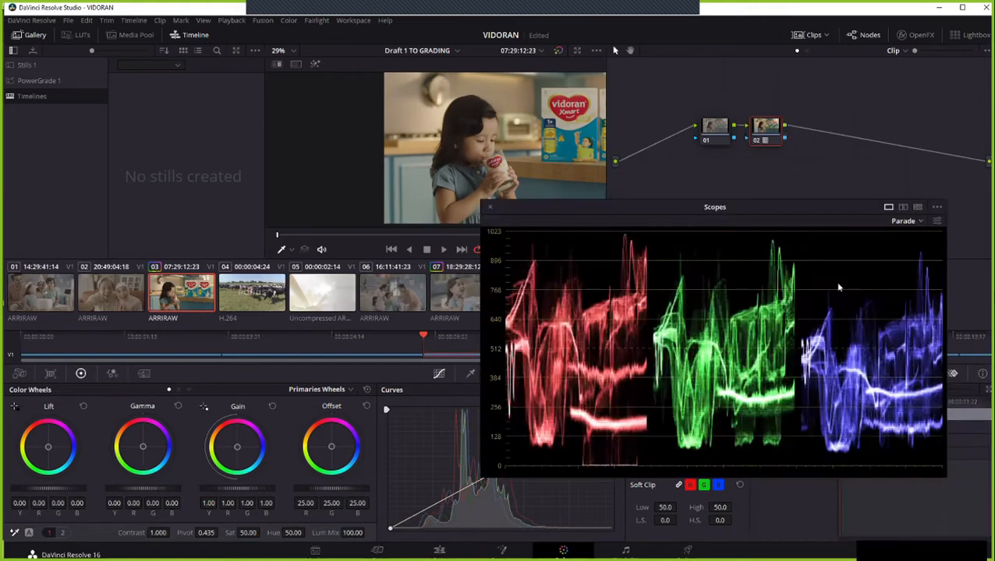
drag(606, 204, 418, 153)
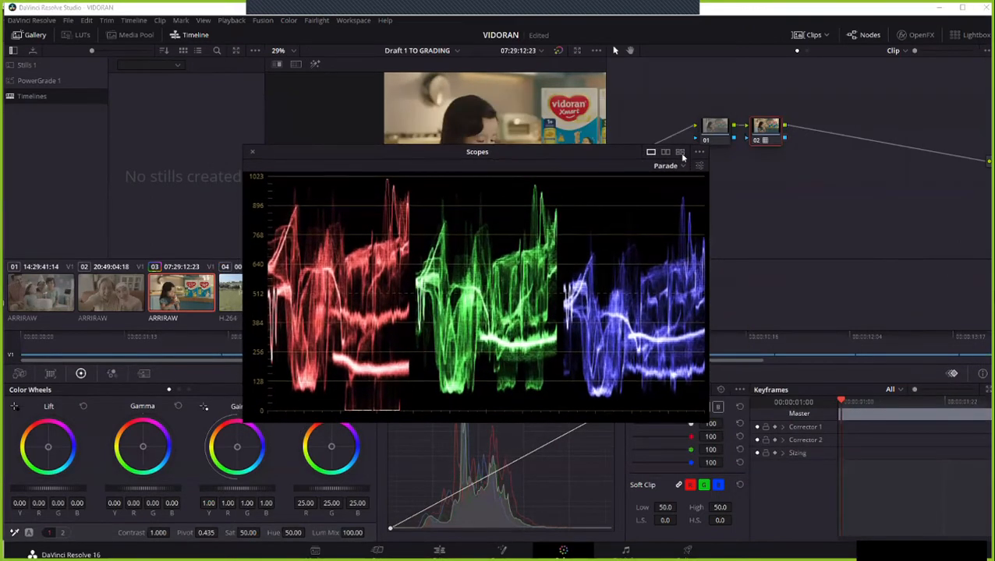
click(680, 152)
drag(707, 420, 955, 557)
drag(621, 153, 529, 68)
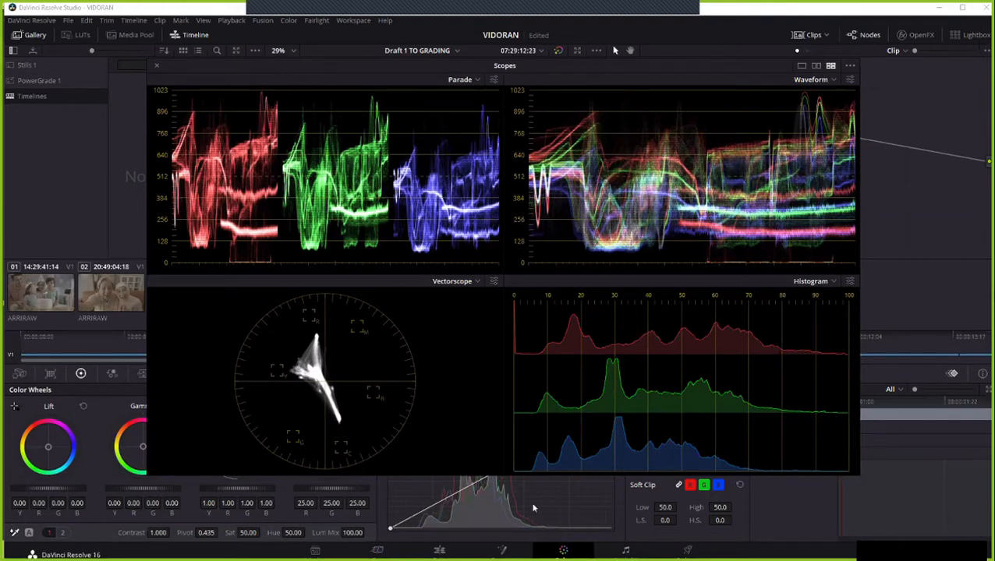
Save the VIDORAN project and reposition the floating scopes window over the workspace.
key(alt+Tab)
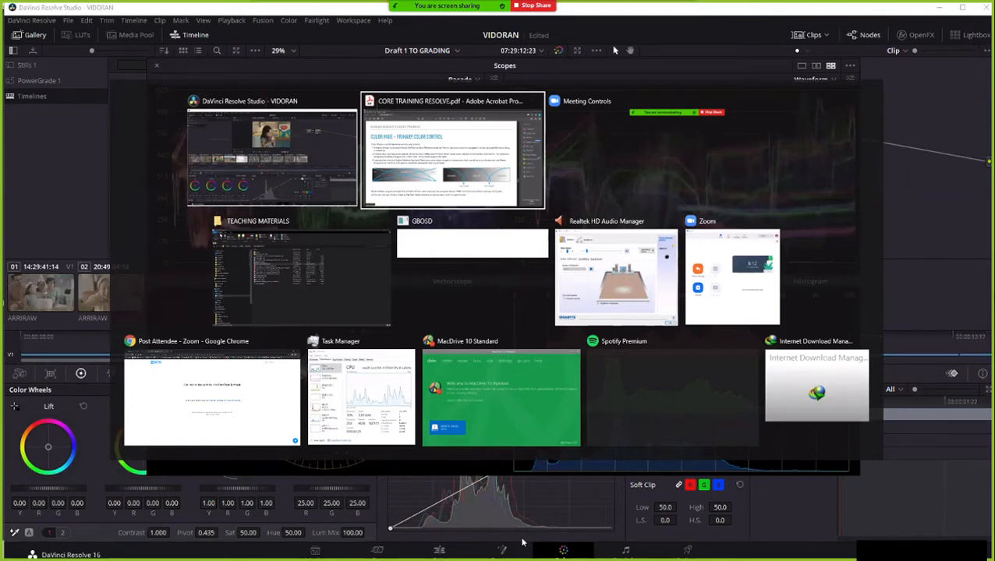
key(alt+Tab)
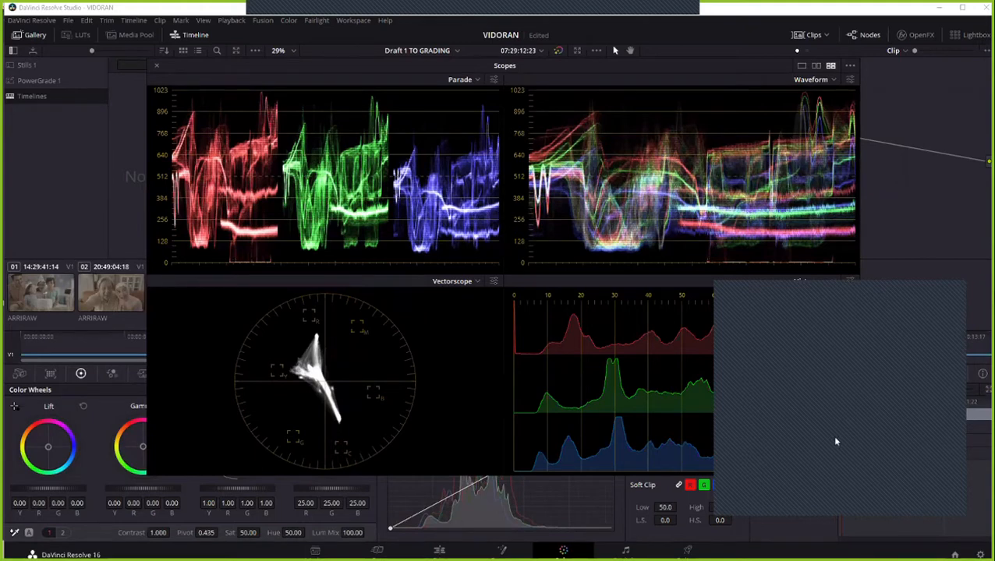
key(ctrl+s)
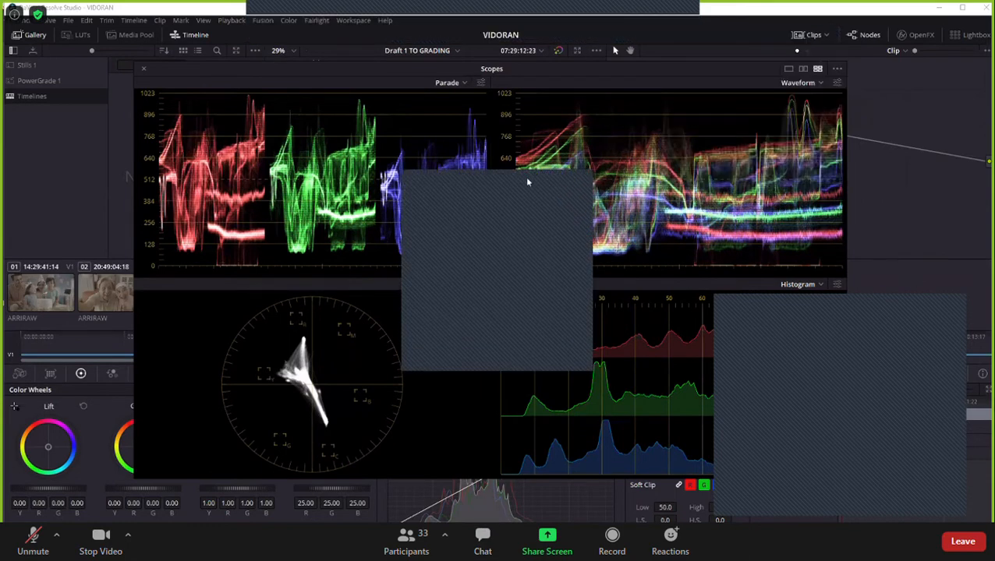
drag(524, 74, 459, 72)
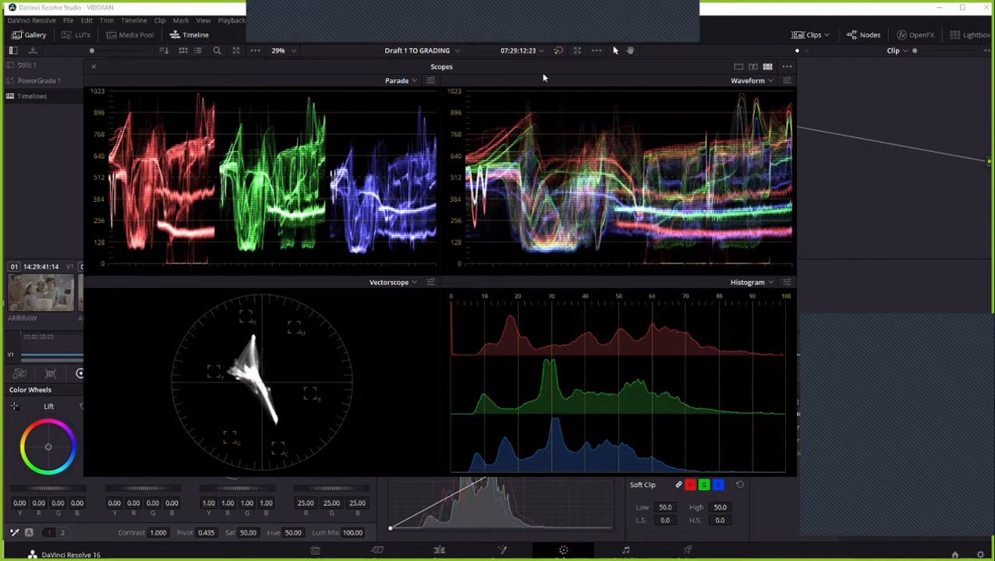
drag(544, 78, 555, 77)
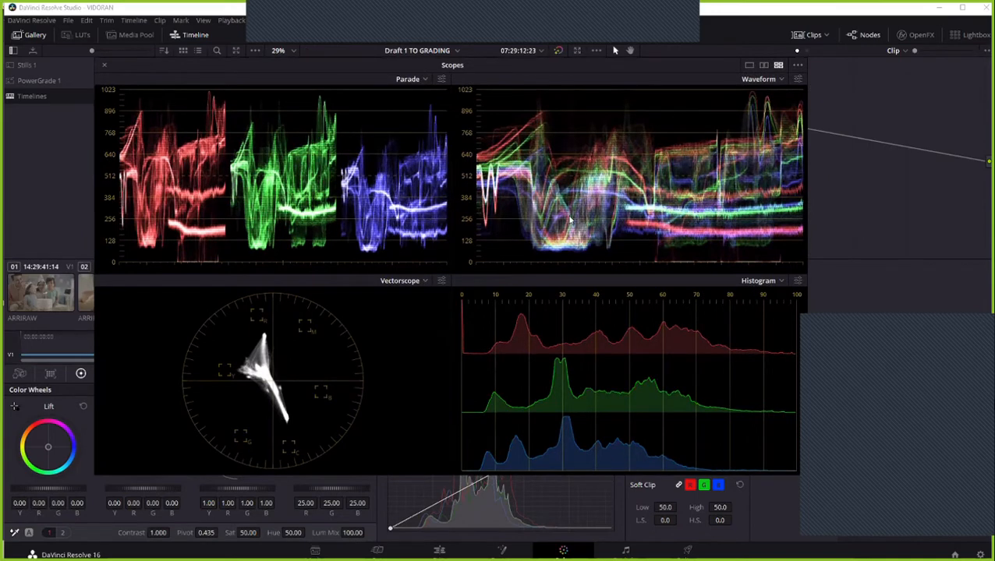
Turn off Colorize for the waveform scope.
click(780, 82)
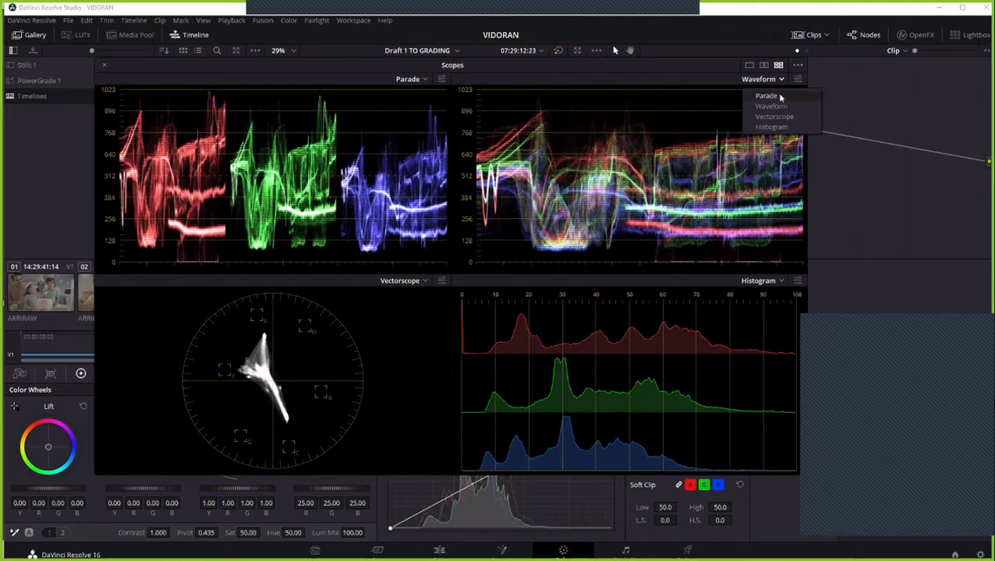
click(796, 81)
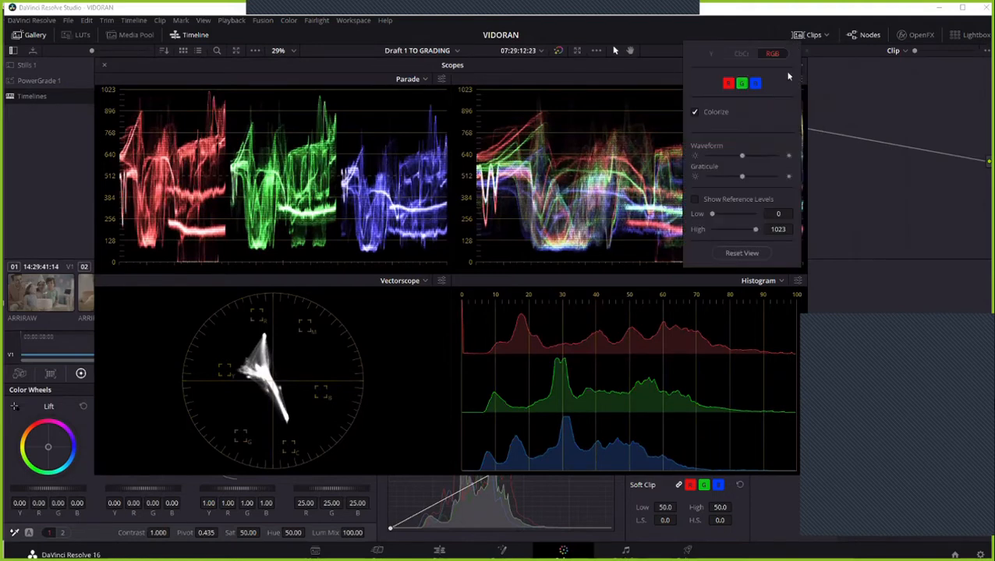
click(695, 113)
click(633, 81)
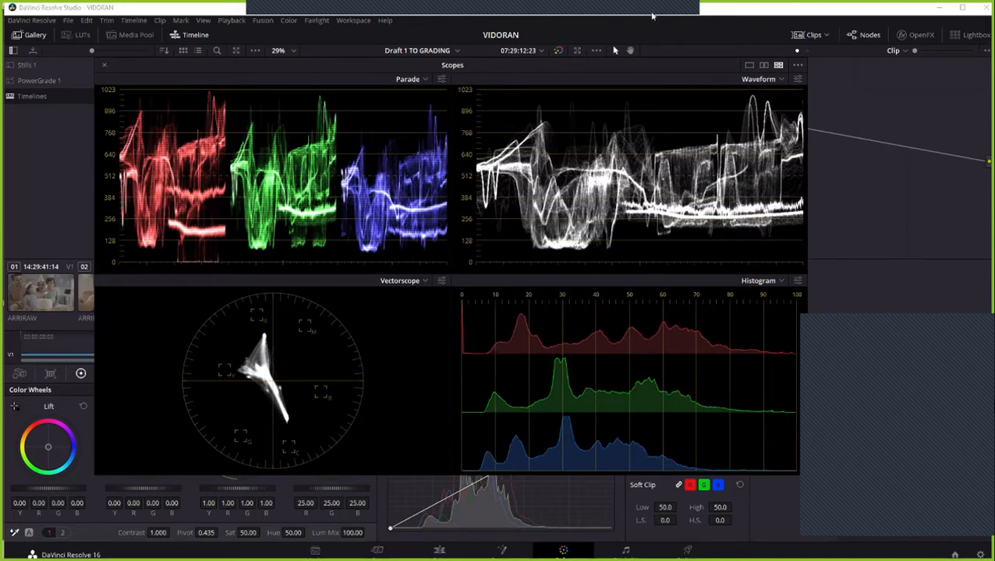
Widen the viewer, hide the clip thumbnails and zoom the image to 39%, keeping the scopes window out of its way.
drag(627, 65, 337, 181)
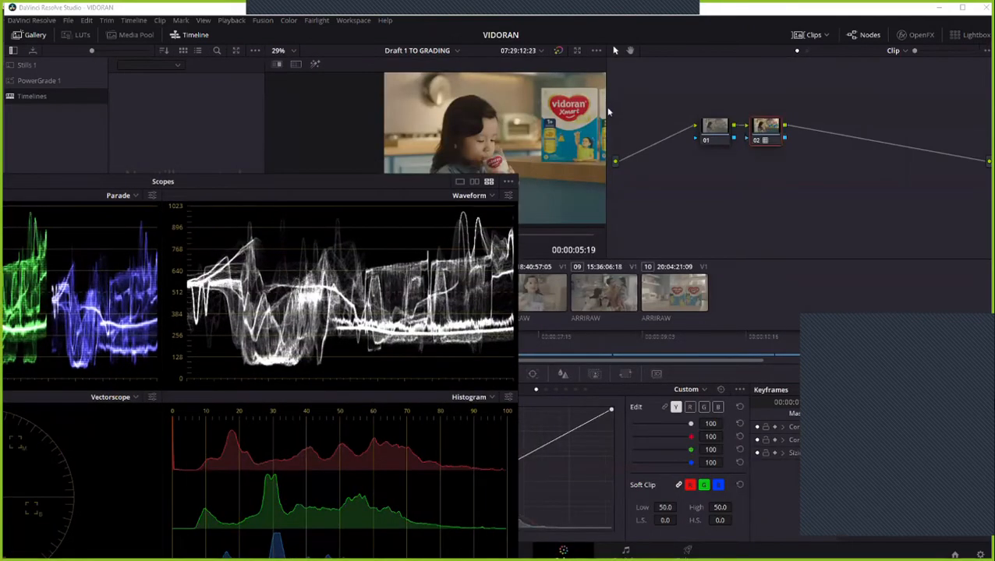
drag(608, 111, 782, 126)
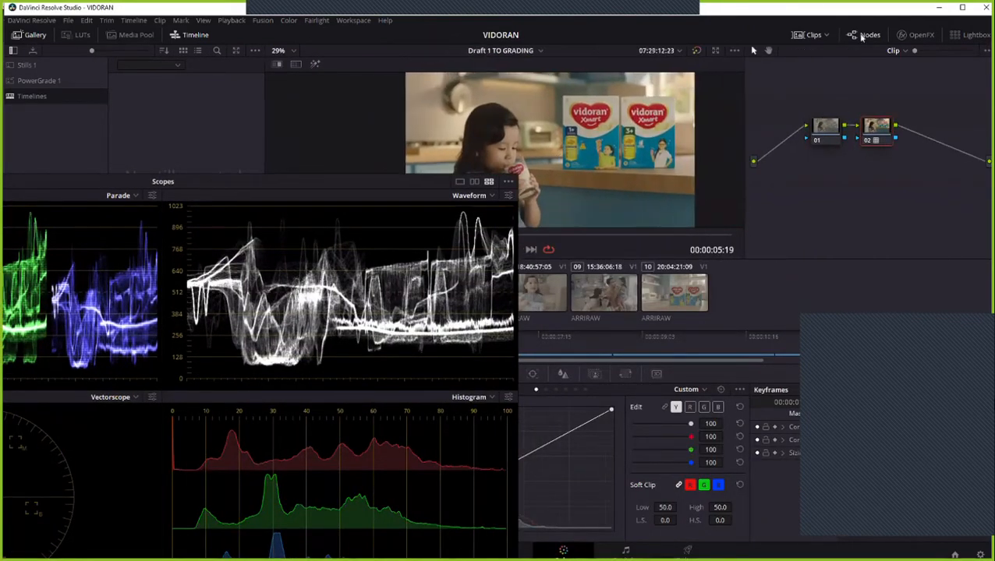
click(814, 35)
drag(377, 184, 393, 166)
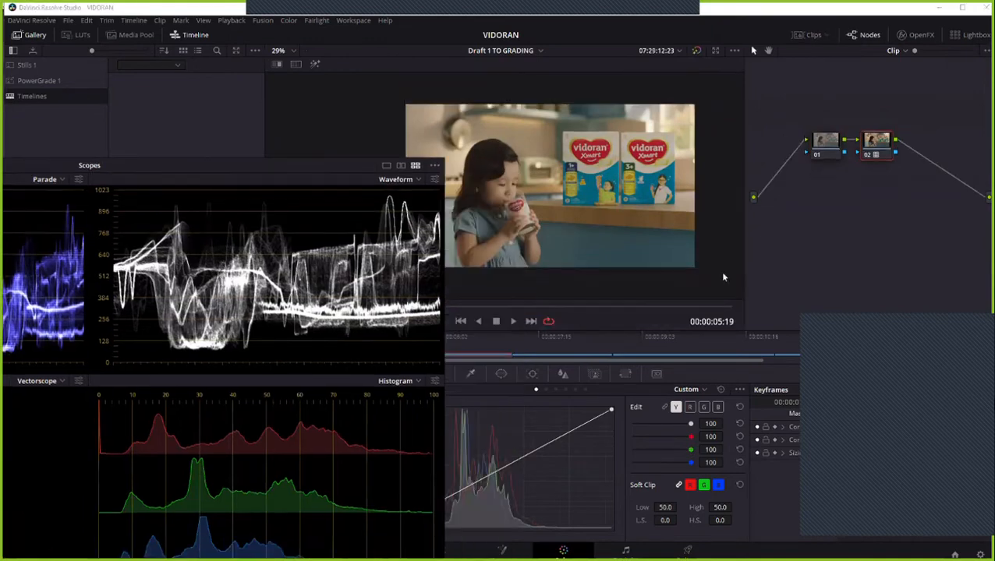
drag(559, 331, 500, 322)
scroll(642, 226, up, 5)
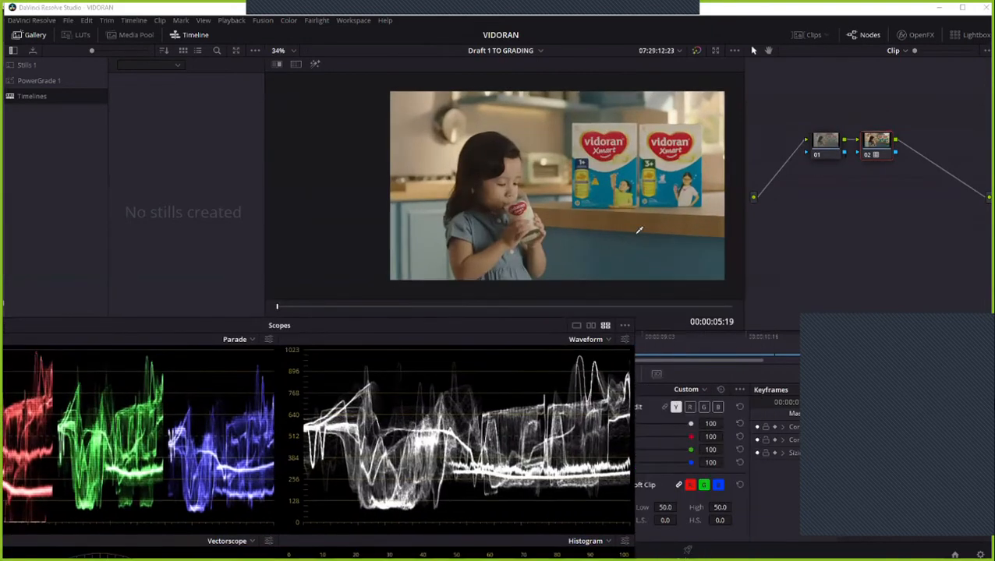
drag(640, 228, 589, 237)
Change the scopes window to a single Waveform scope and move it so the graph is fully in view.
drag(469, 331, 359, 218)
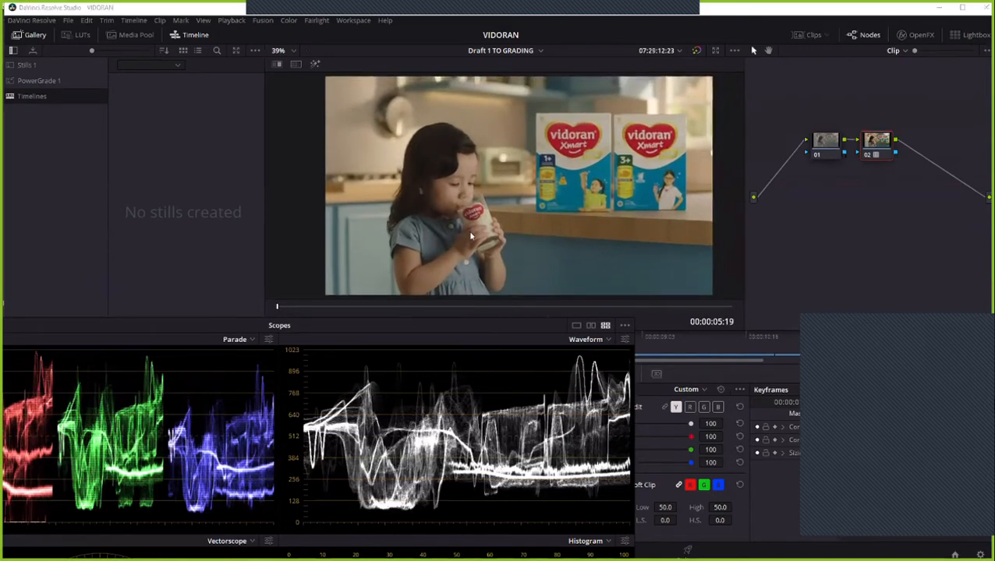
click(465, 213)
click(481, 227)
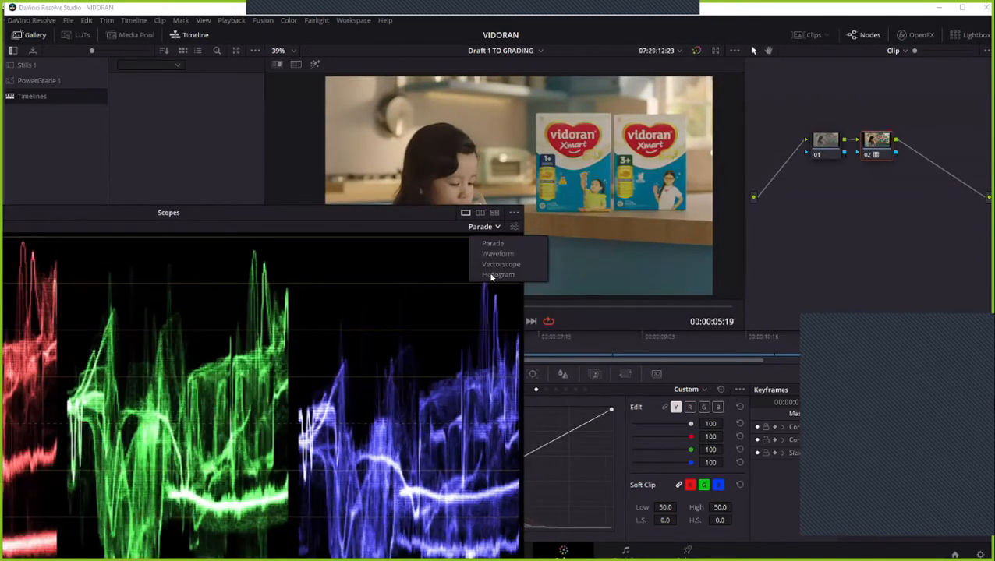
click(502, 258)
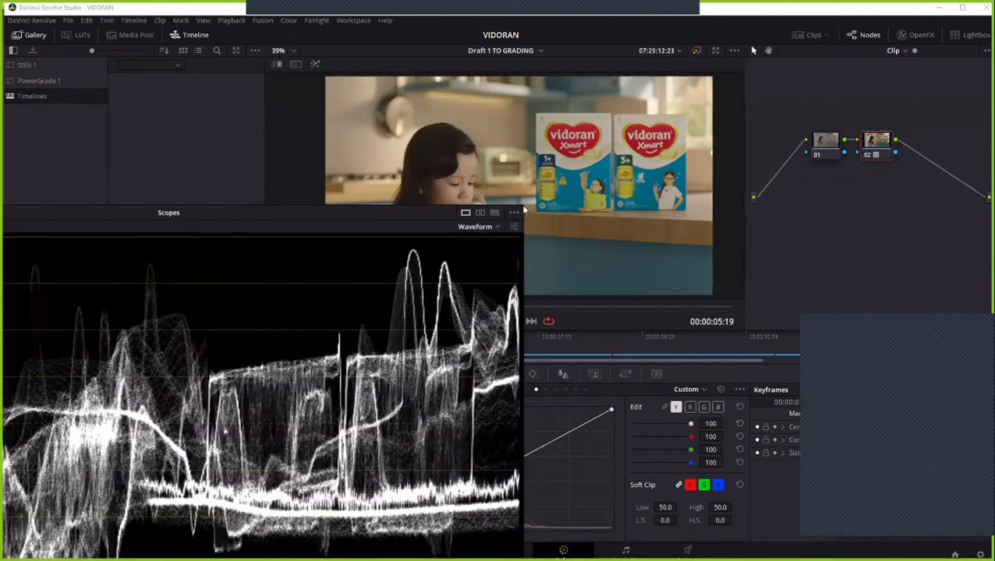
drag(509, 209, 611, 181)
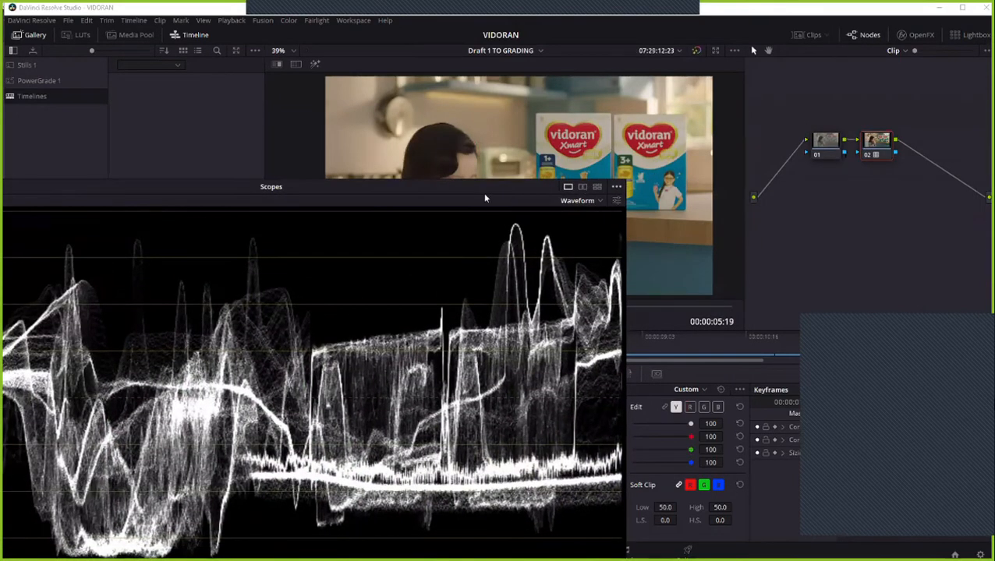
drag(488, 192, 557, 77)
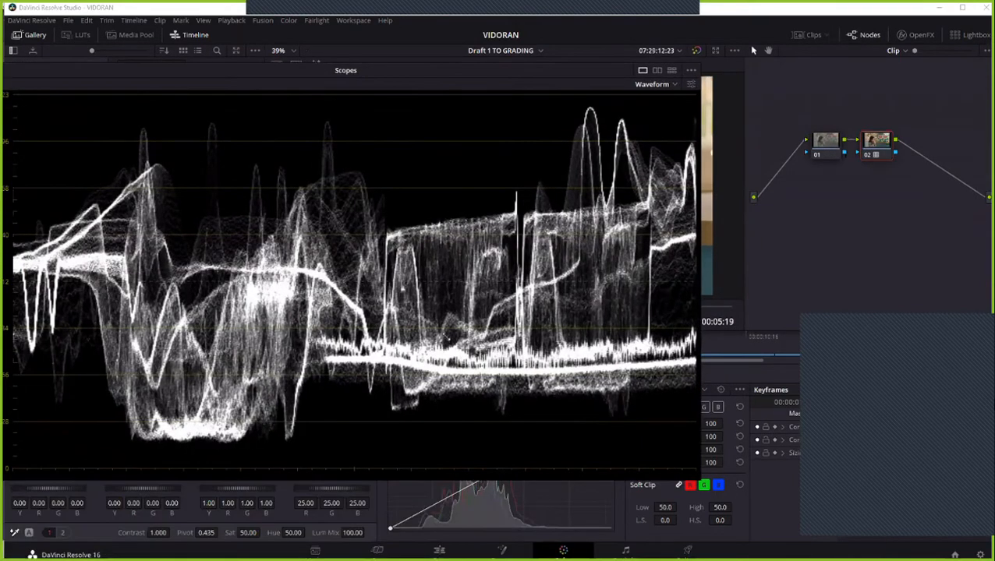
Shrink the scopes window, widen the gallery area, and place the scopes in it clear of the viewer image.
drag(692, 474, 319, 265)
drag(231, 76, 231, 89)
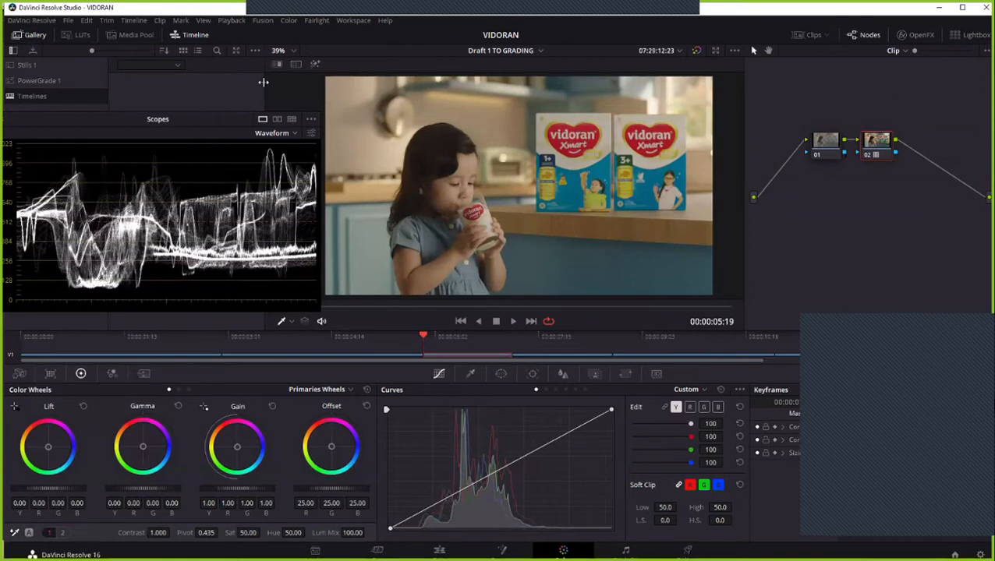
drag(269, 82, 396, 85)
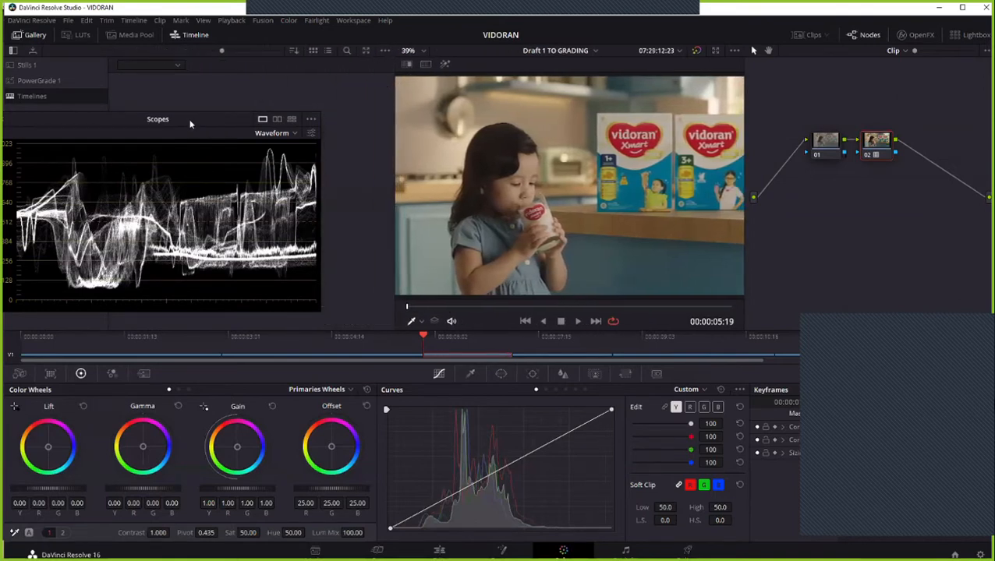
drag(189, 123, 253, 115)
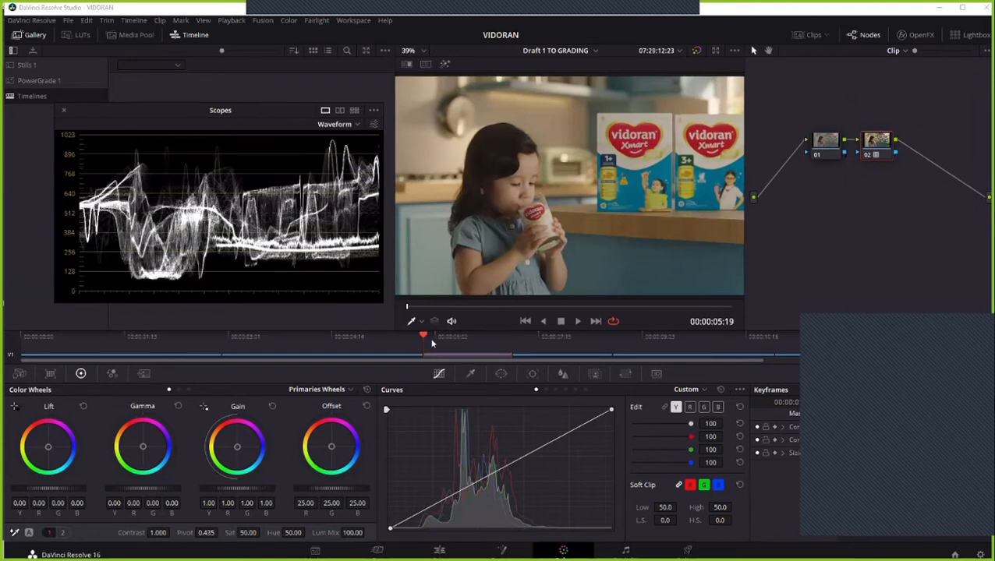
Move the playhead to 00:00:05:20, then compare the waveform with the picture by overlaying the scopes window on it and moving it back.
drag(417, 338, 427, 341)
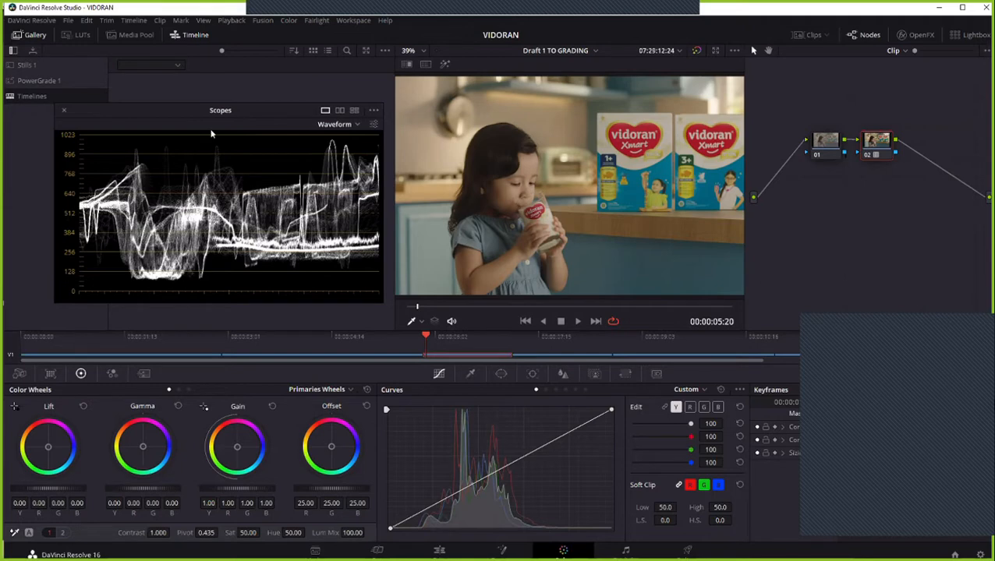
drag(191, 117, 534, 92)
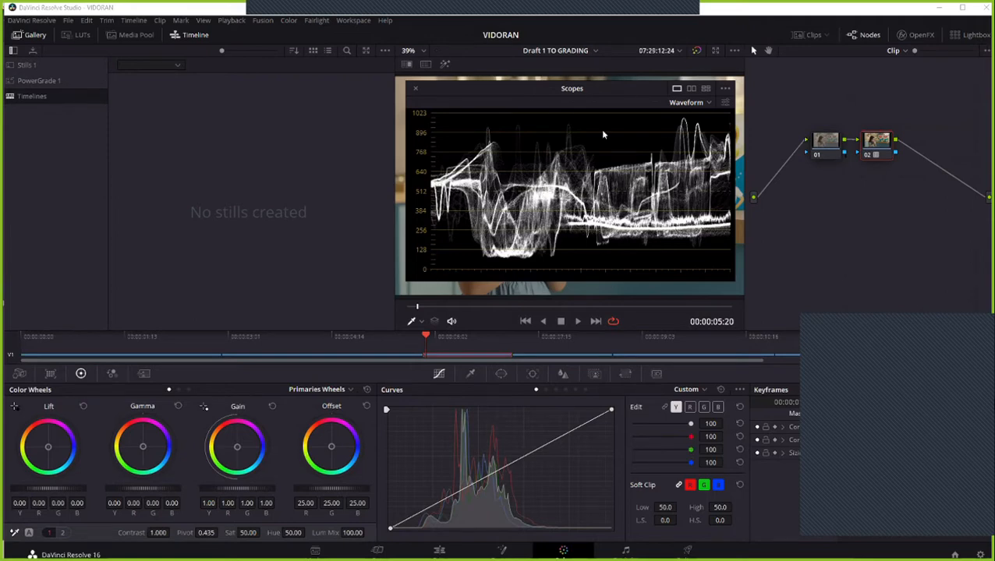
drag(590, 91, 239, 105)
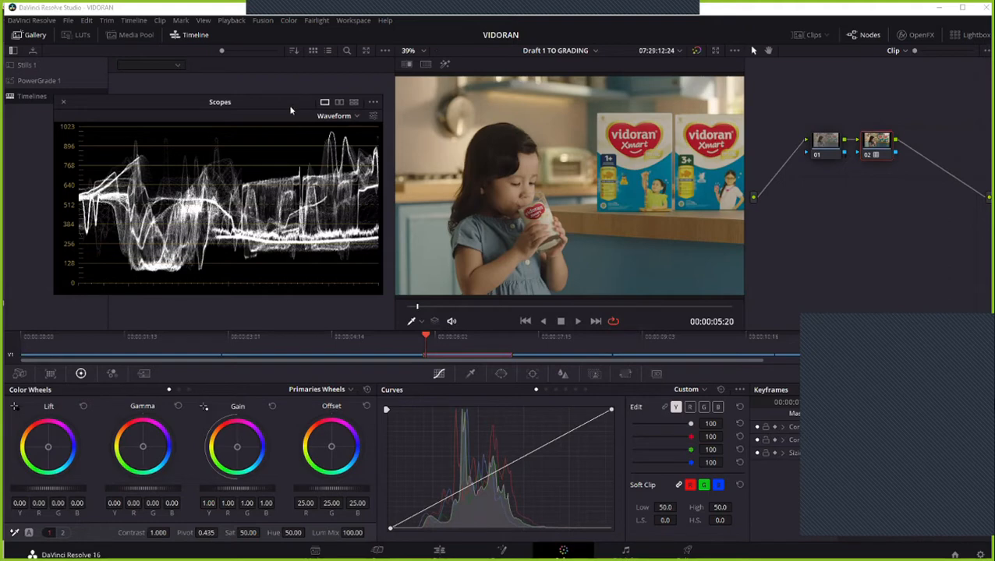
mouse_move(290, 107)
mouse_down()
mouse_move(601, 86)
mouse_move(655, 115)
mouse_move(333, 113)
mouse_move(335, 102)
mouse_move(285, 99)
mouse_up()
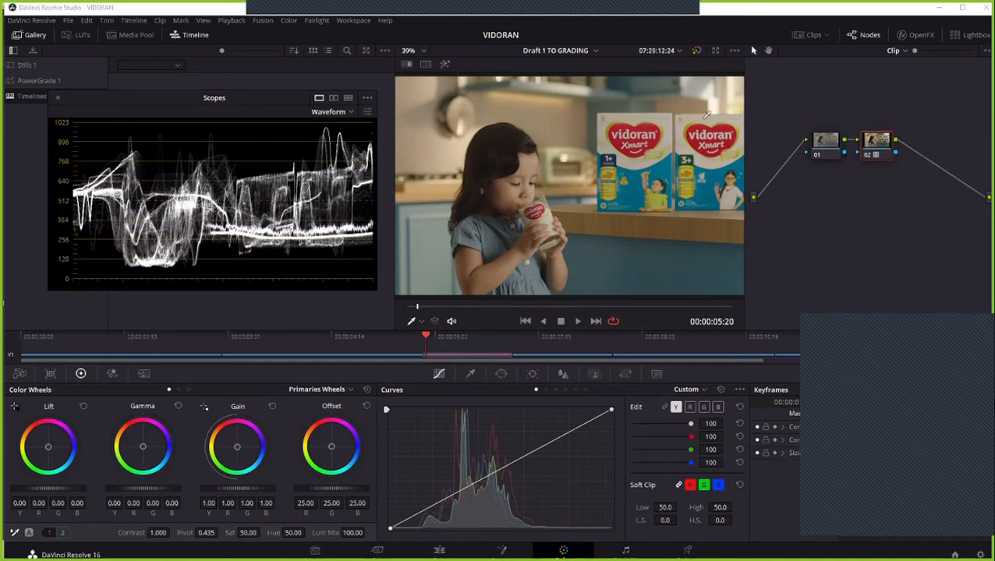
View the current frame full screen to inspect the bright window area, then return to the workspace and its waveform.
key(ctrl+shift+w)
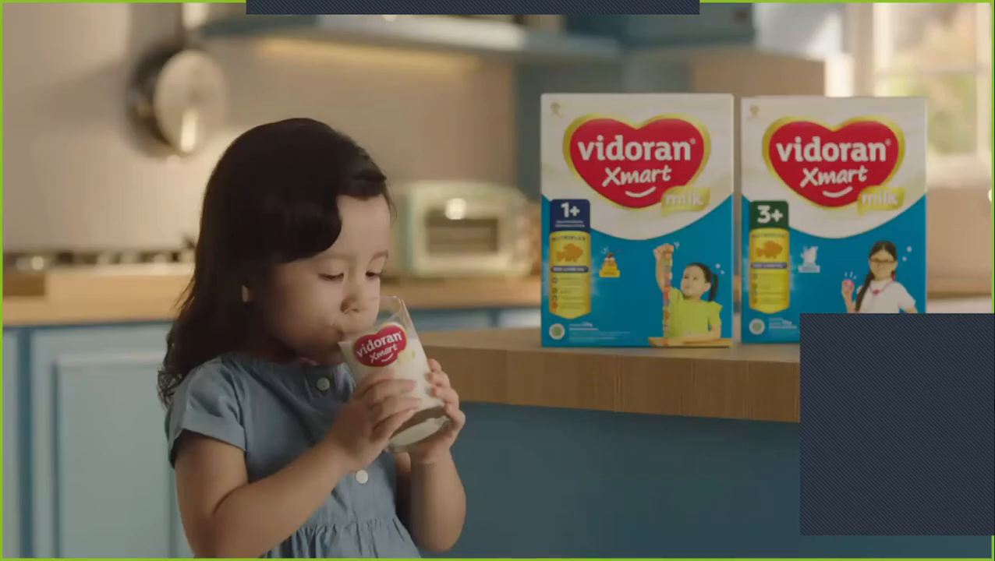
mouse_move(913, 80)
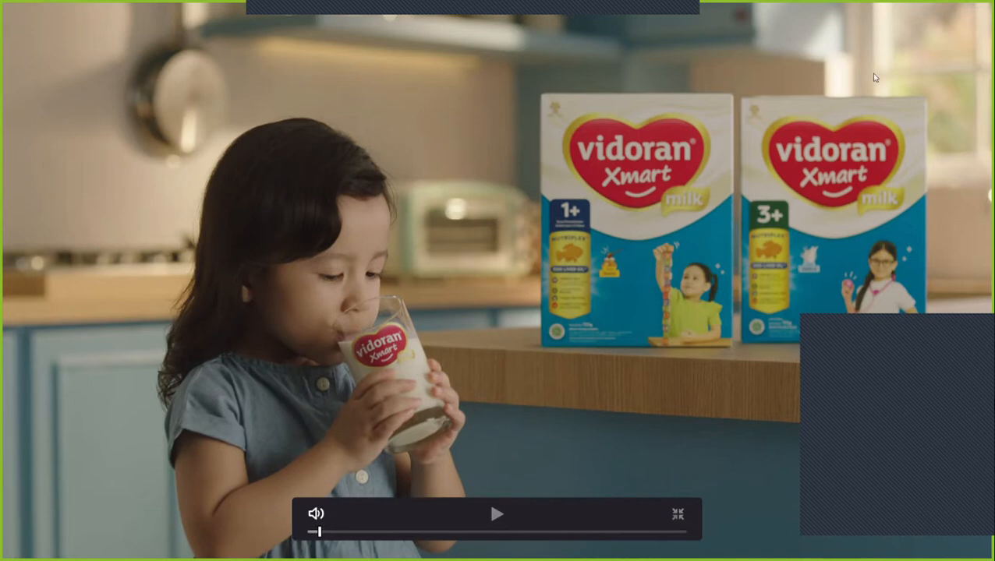
key(Escape)
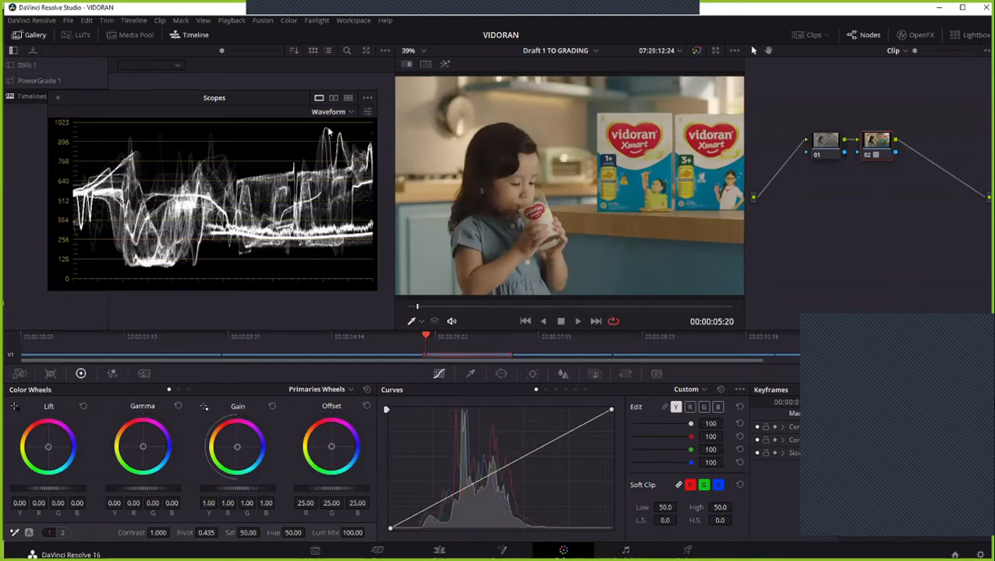
scroll(330, 146, up, 1)
scroll(329, 147, down, 1)
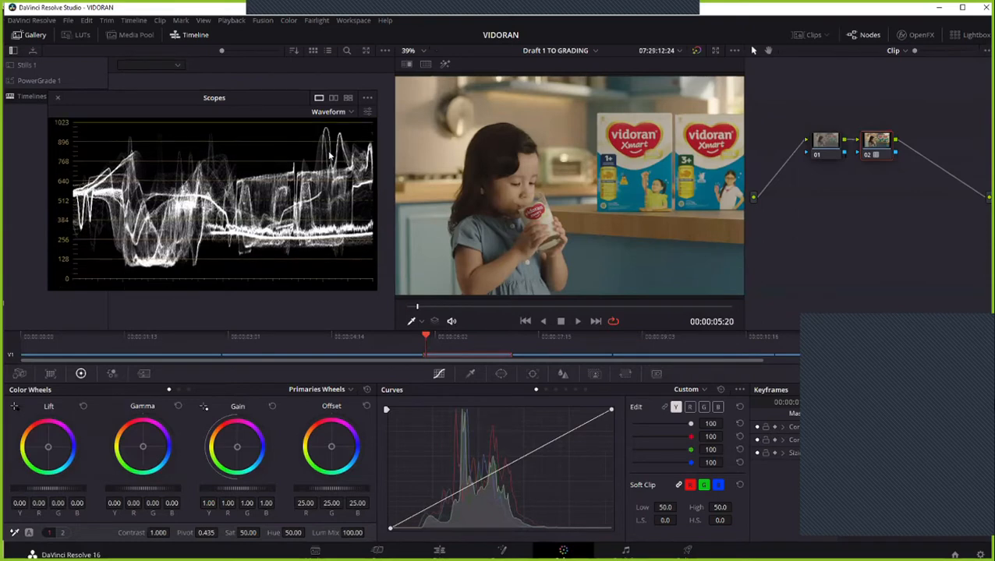
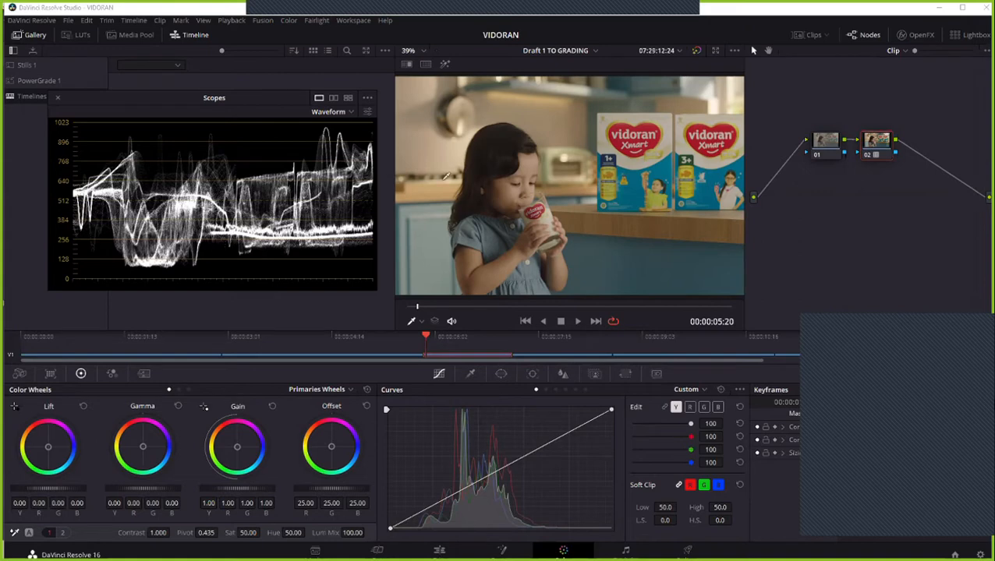
Zoom the viewer image to 32% so the whole frame fits inside the viewer.
scroll(509, 178, down, 2)
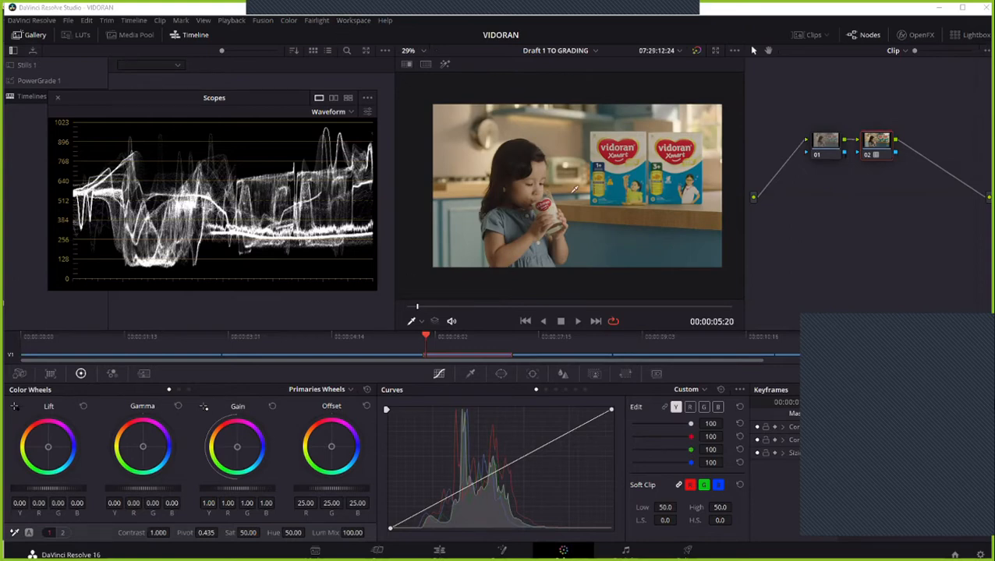
scroll(562, 203, up, 2)
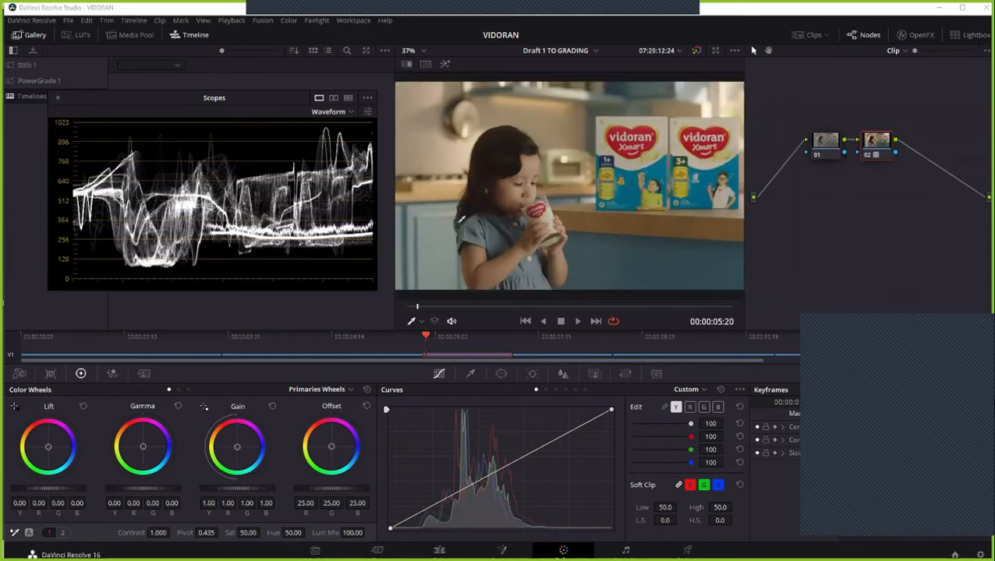
scroll(569, 185, down, 1)
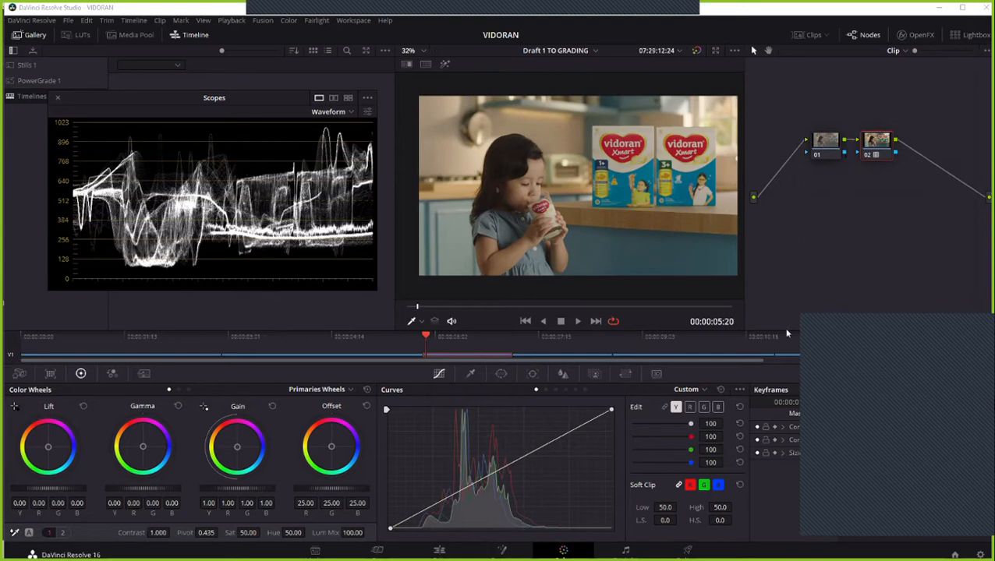
Check the video bit depth options in the master project settings, then leave the settings without saving and dismiss the backup warning.
key(shift+9)
click(491, 415)
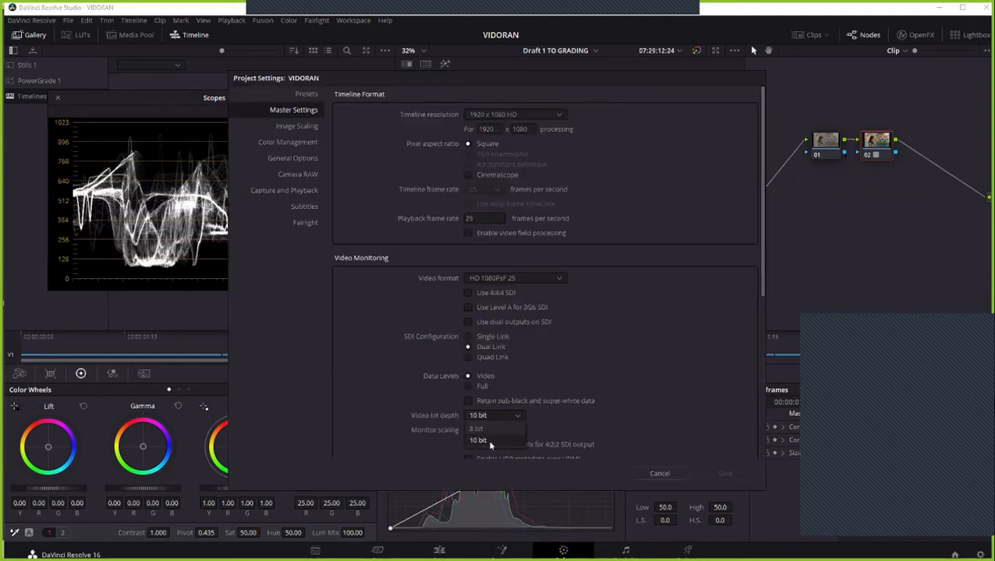
click(565, 424)
click(660, 474)
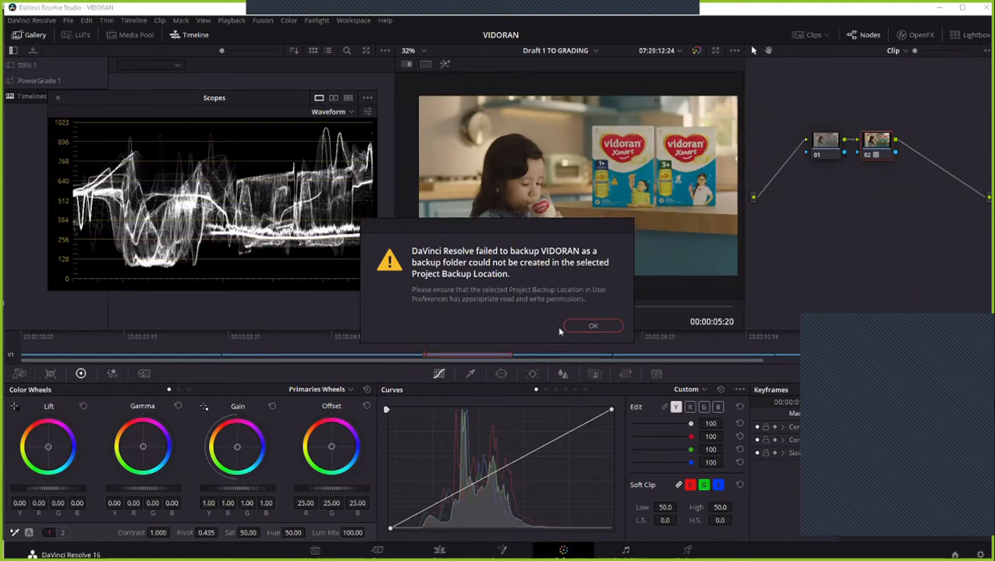
click(586, 326)
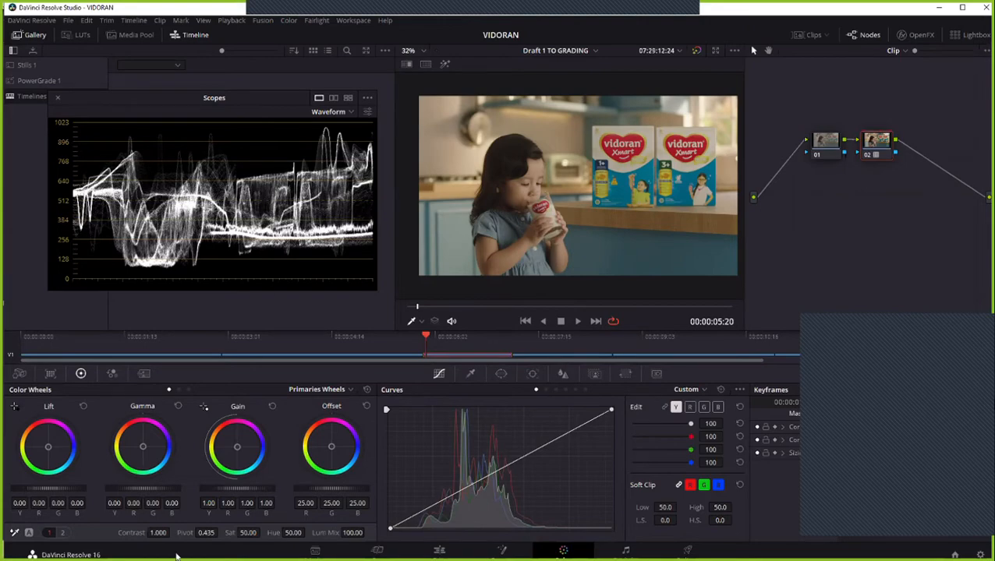
Switch to CORE TRAINING RESOLVE.pdf in Acrobat and look back through its pages to the title page.
key(alt+Tab)
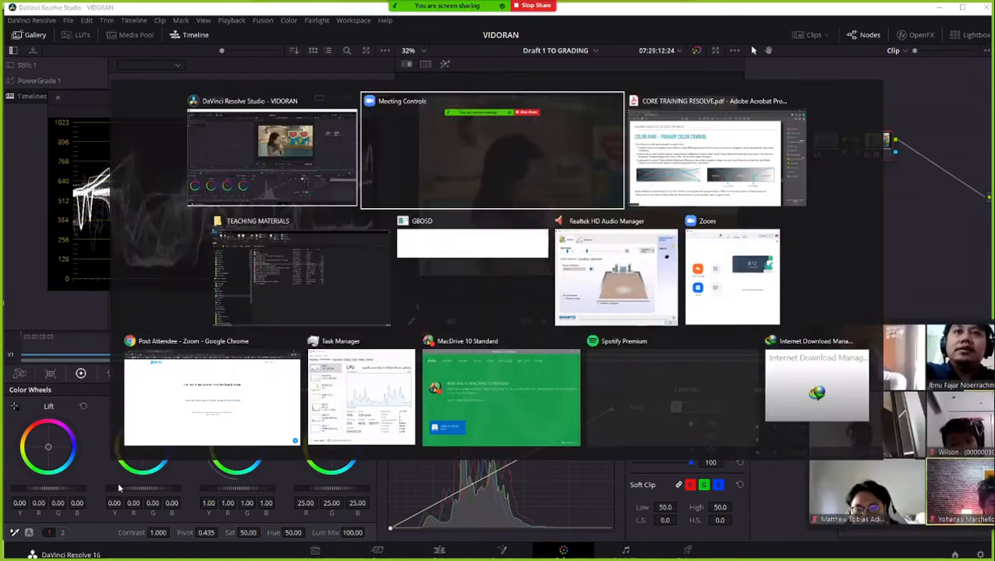
key(alt+Tab)
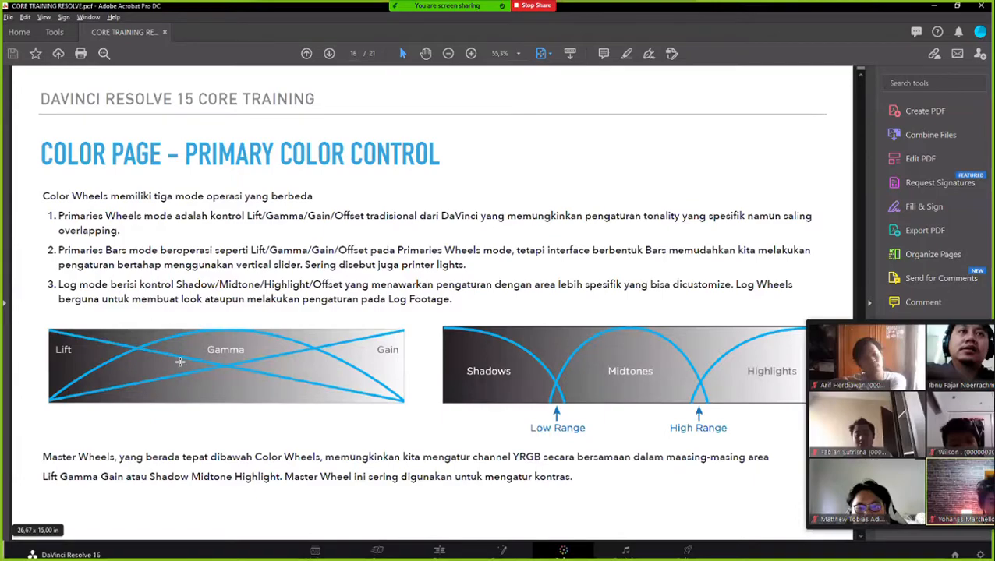
scroll(181, 361, down, 4)
scroll(180, 362, up, 6)
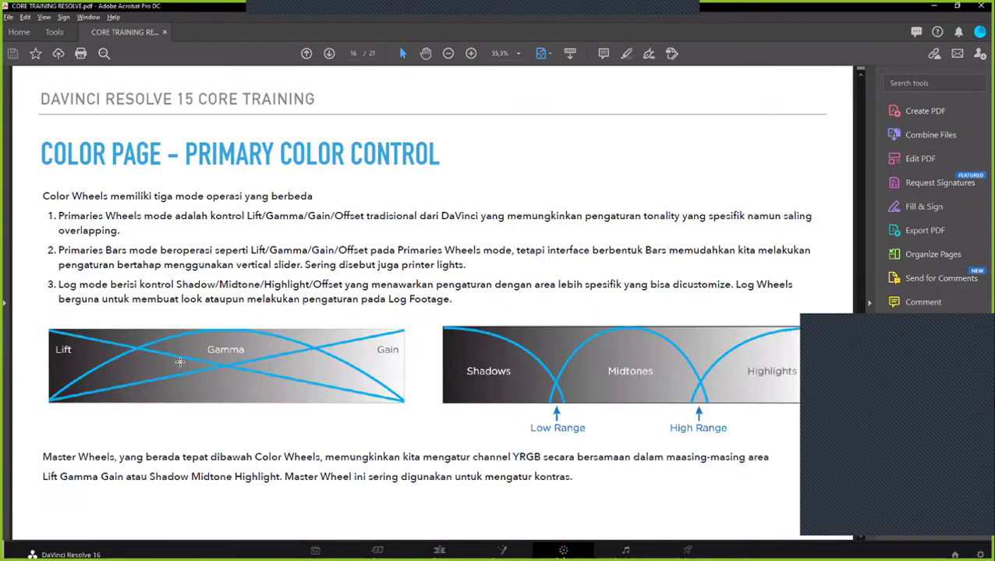
scroll(179, 362, up, 13)
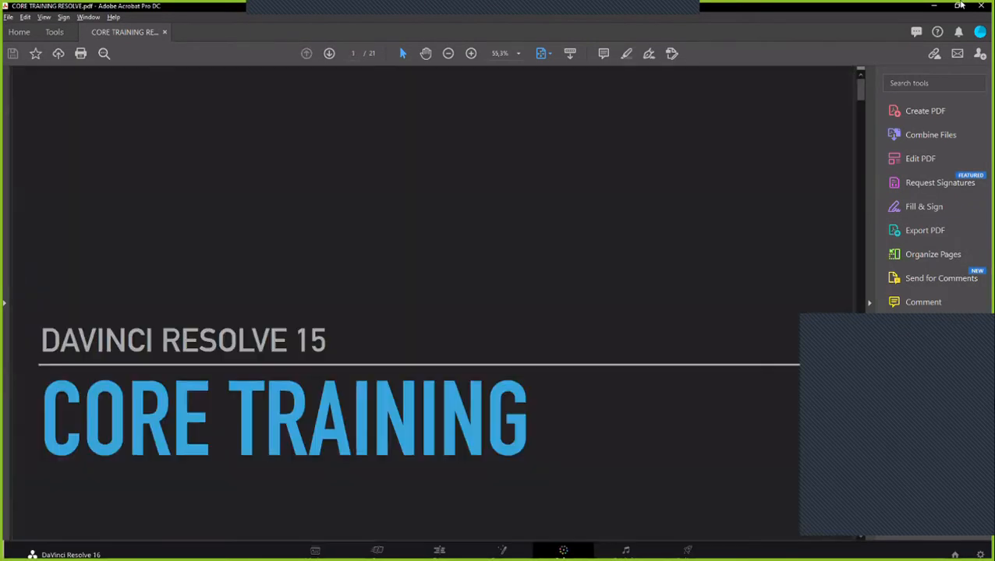
Bring up the FV953 – Intro to Color Grading_Pertemuan01 PDF and examine the bit depth comparisons on pages 15 and 14.
click(303, 554)
click(539, 15)
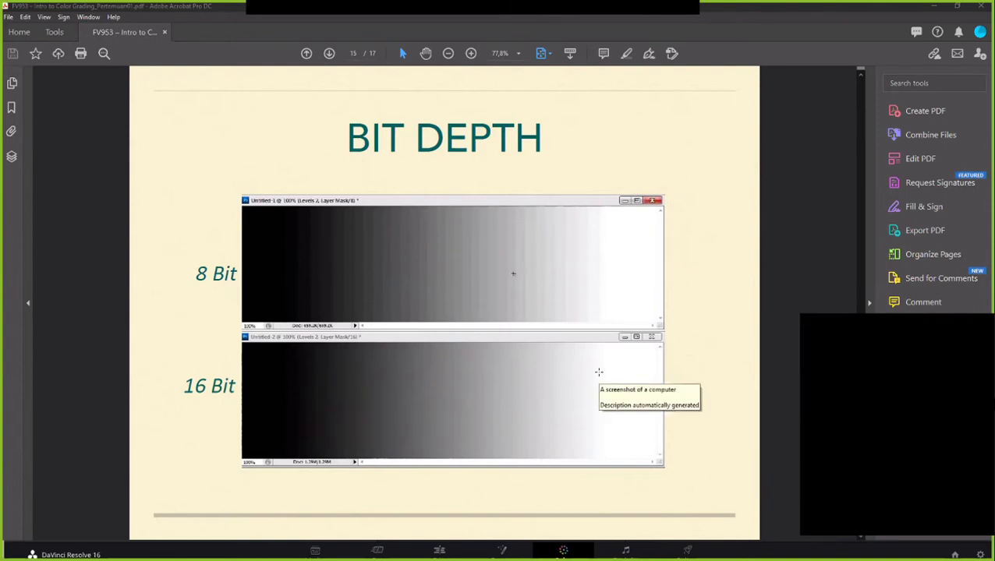
click(598, 372)
click(772, 269)
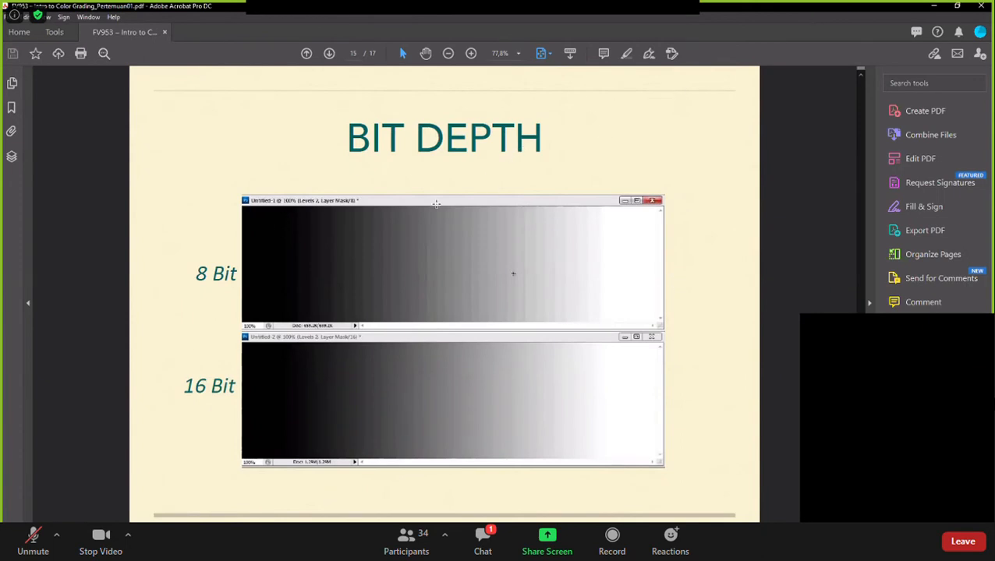
scroll(437, 204, up, 1)
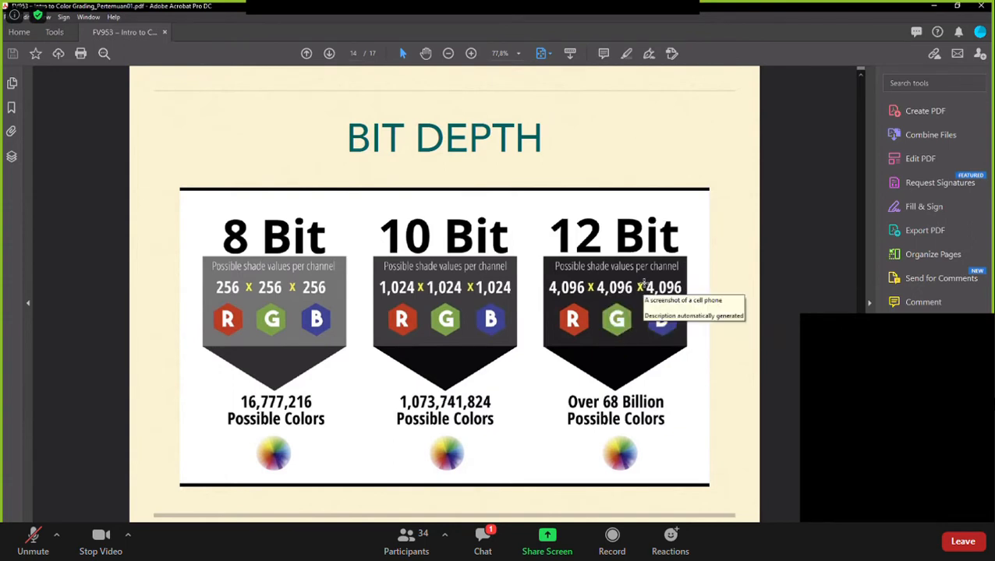
scroll(627, 288, down, 1)
scroll(628, 289, up, 1)
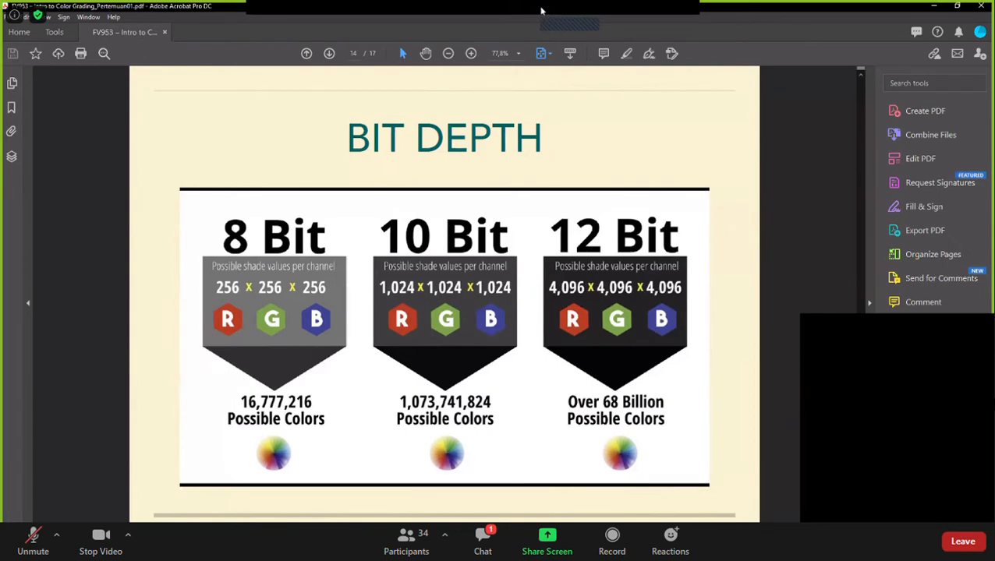
Switch back to DaVinci Resolve and change the scope from Waveform to Parade.
key(alt+Tab)
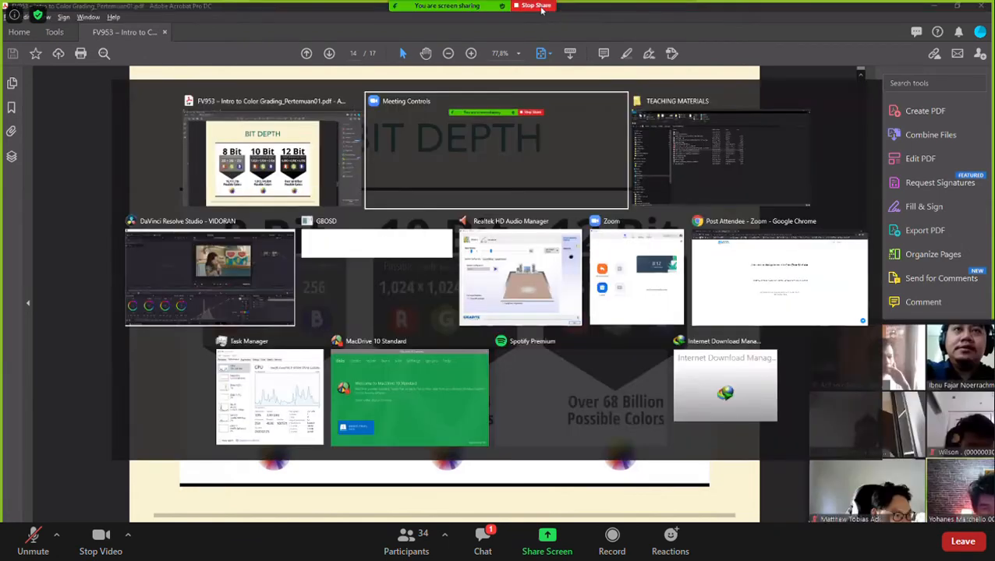
key(alt+Tab)
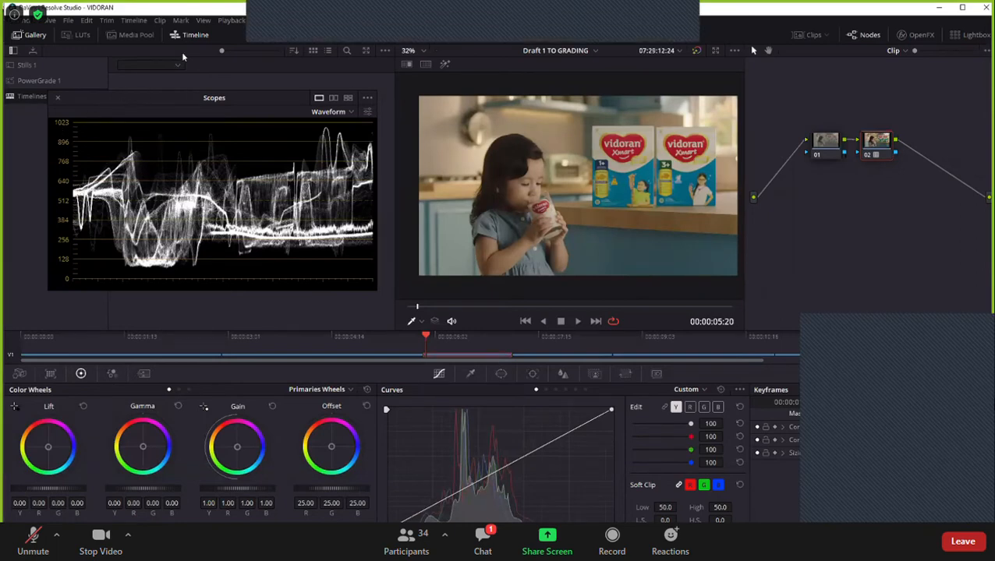
click(337, 114)
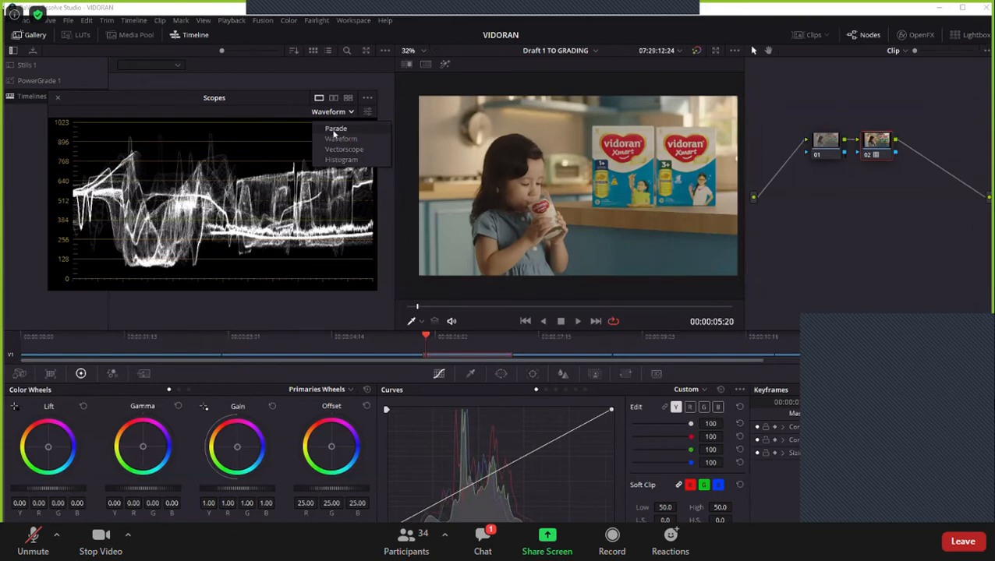
click(338, 129)
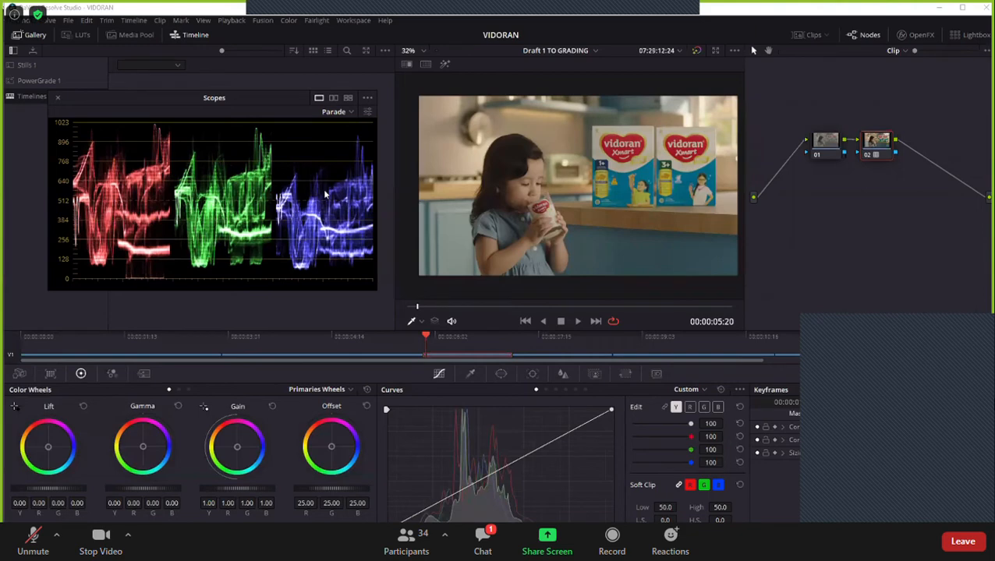
Alternate the scope between Waveform and Parade to compare how each one displays the current frame, finishing on Parade.
click(350, 112)
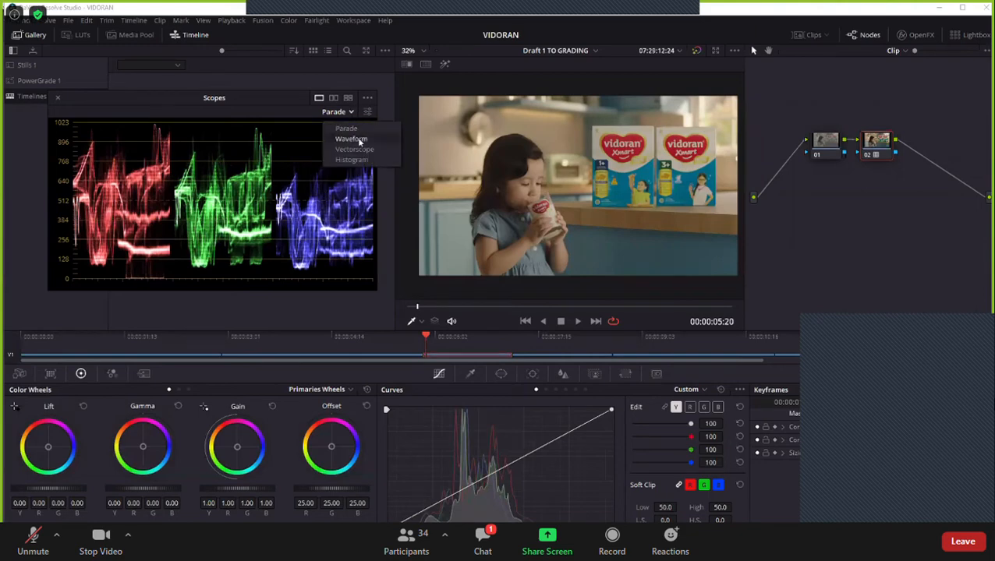
click(350, 139)
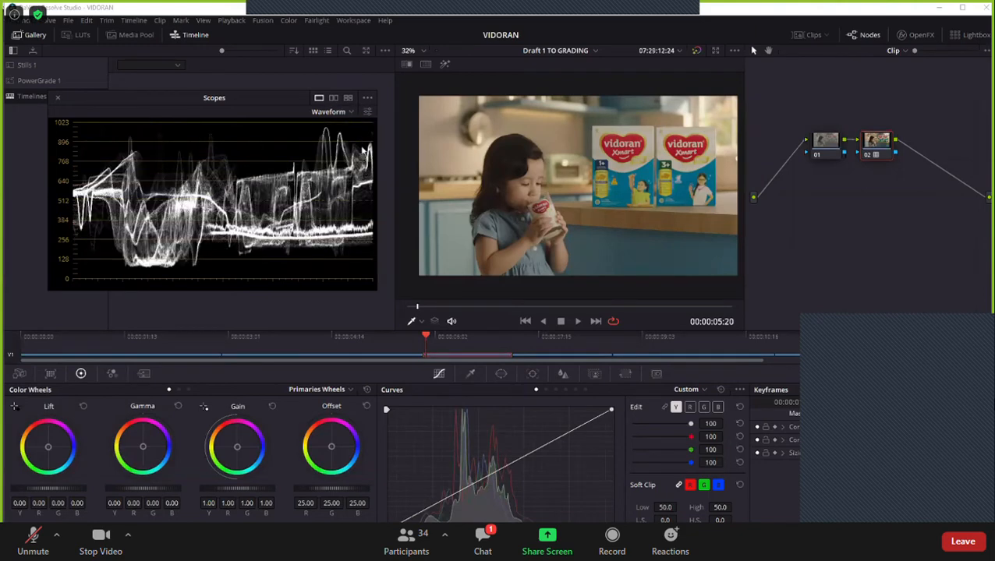
click(330, 114)
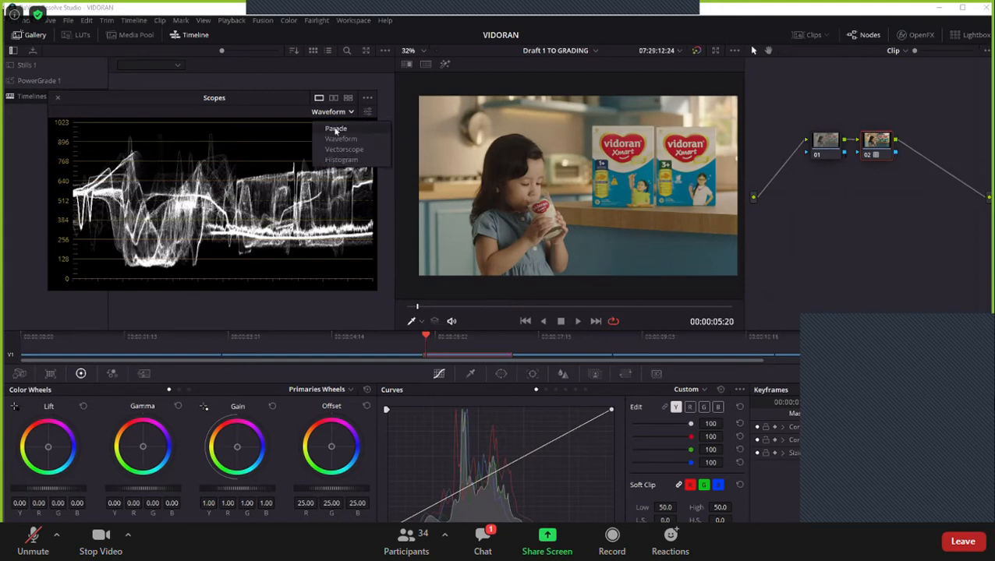
click(336, 129)
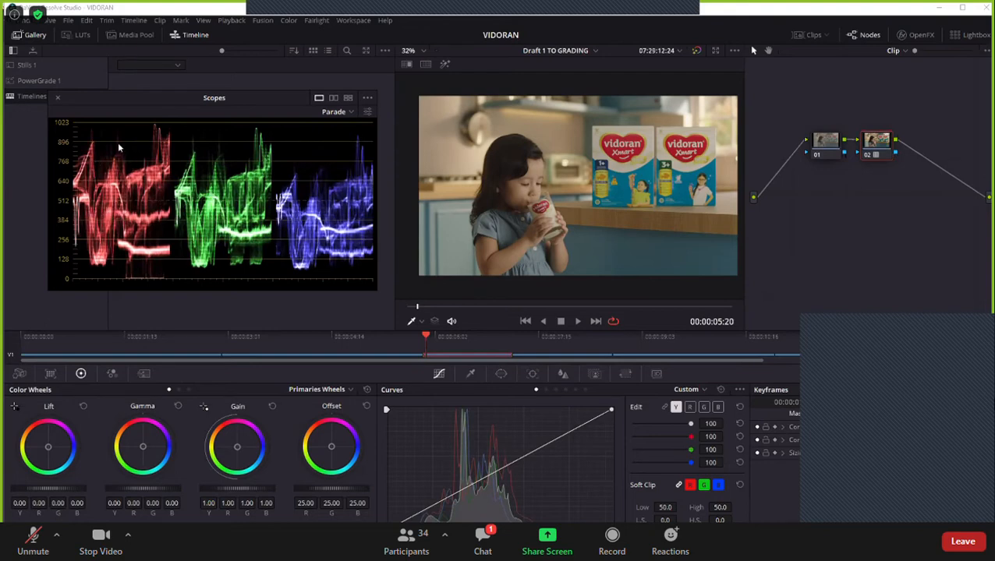
click(337, 112)
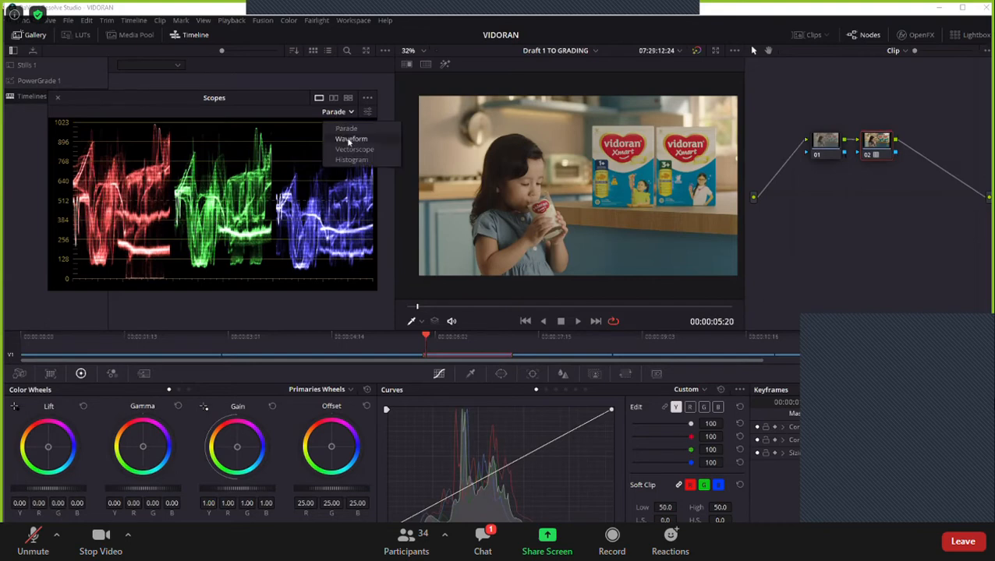
click(349, 140)
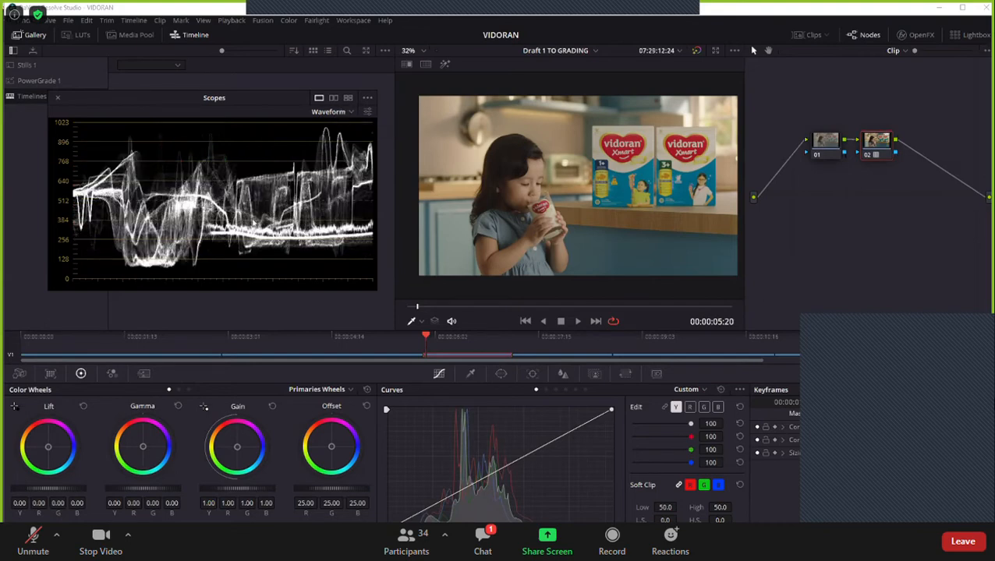
click(344, 114)
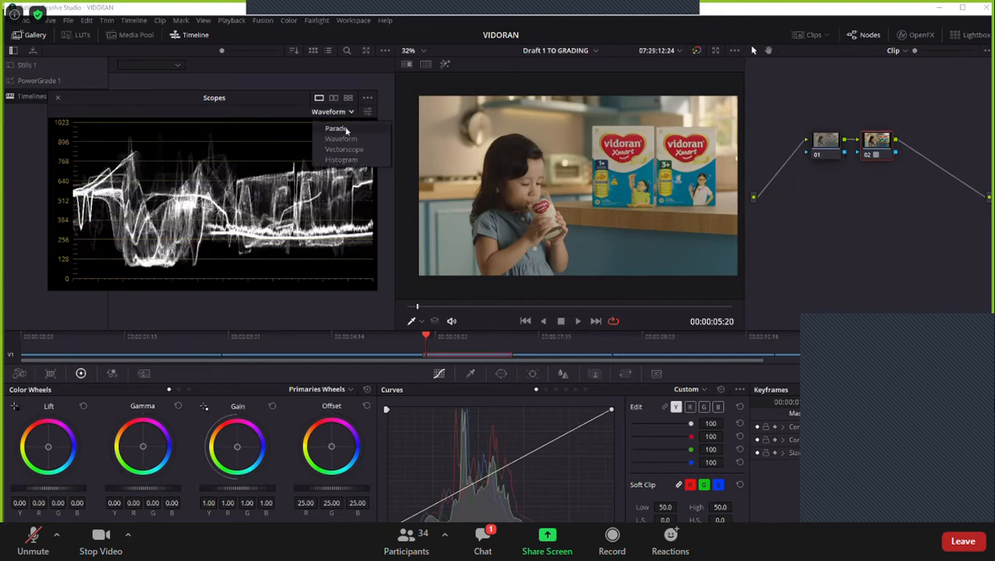
click(337, 129)
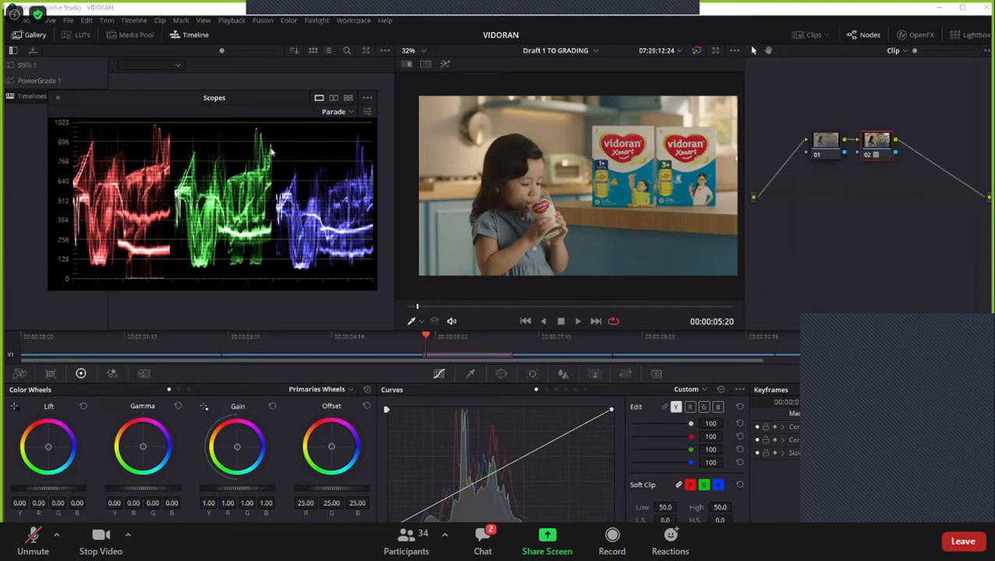
click(334, 112)
click(337, 140)
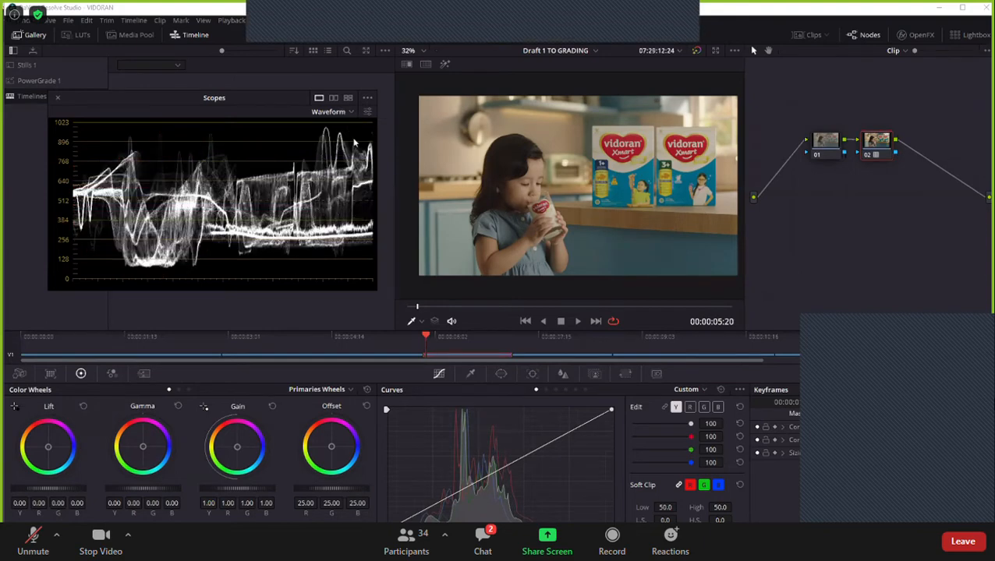
click(335, 112)
click(348, 136)
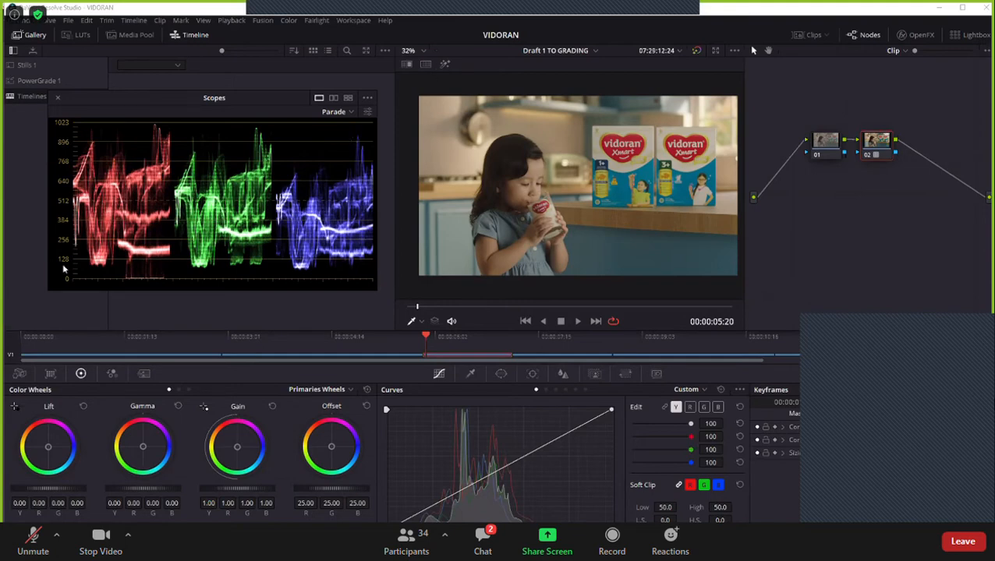
click(336, 112)
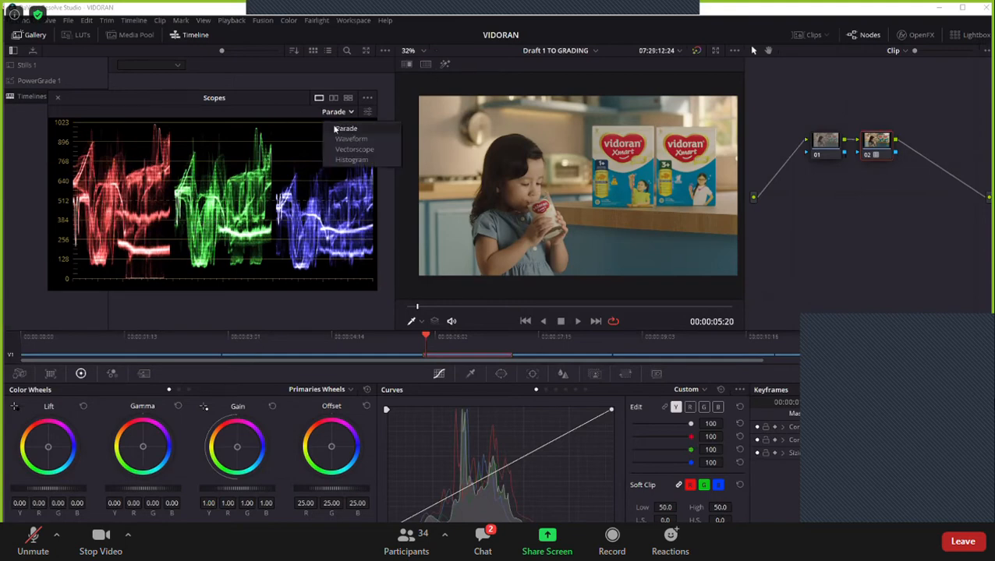
click(349, 140)
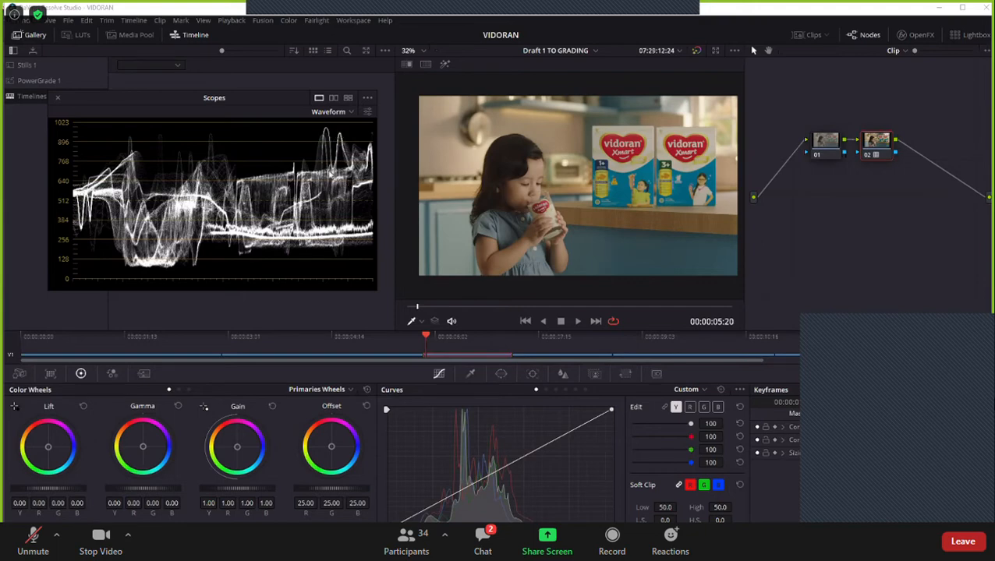
click(332, 111)
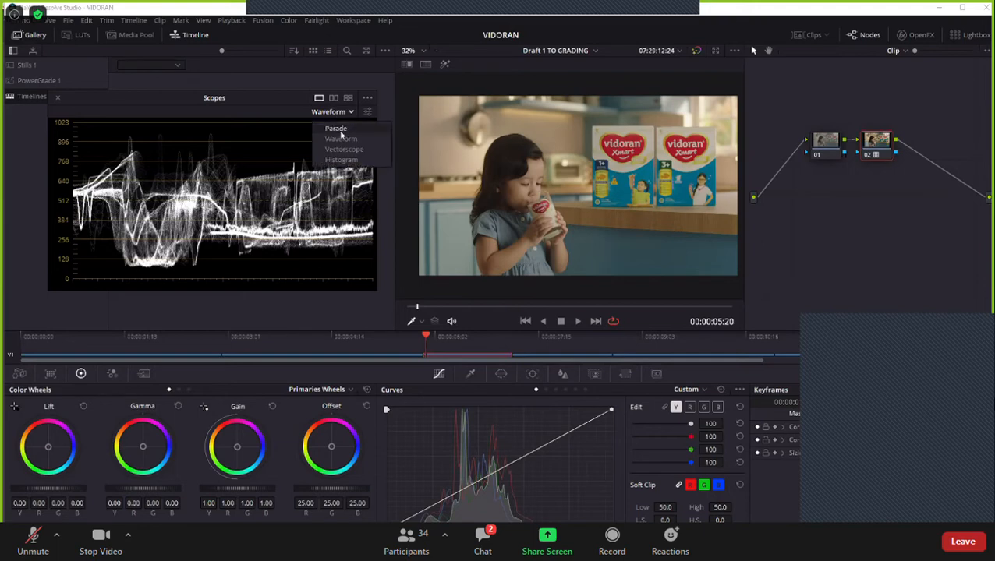
click(341, 131)
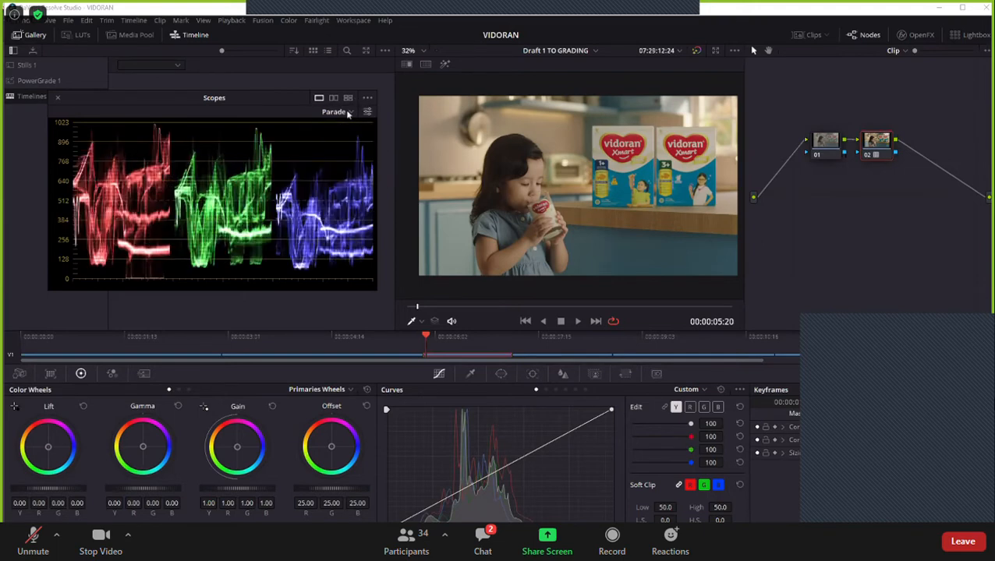
Enlarge the Scopes window to cover most of the workspace and reposition it to examine the red, green and blue Parade traces.
drag(377, 290, 764, 508)
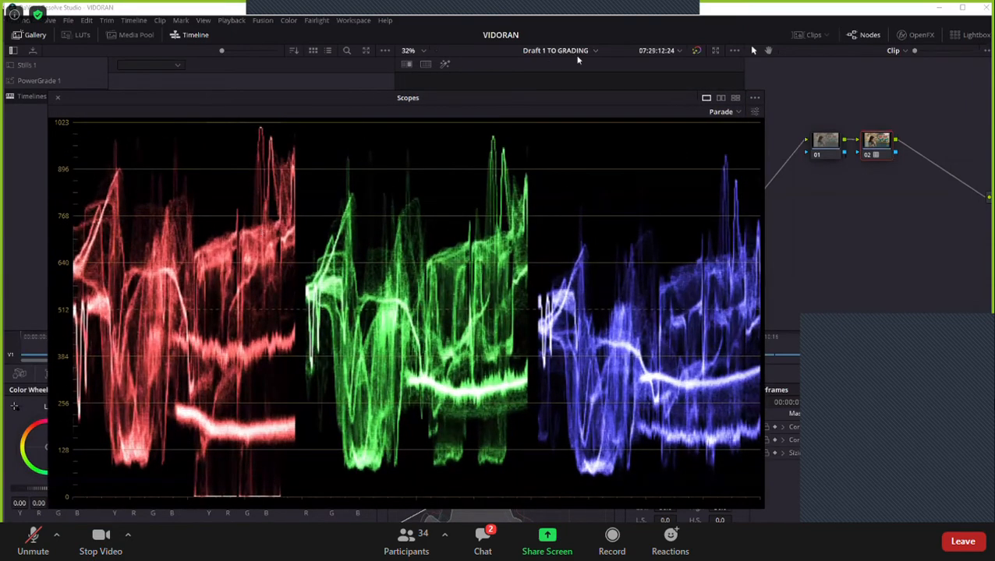
drag(430, 125, 412, 113)
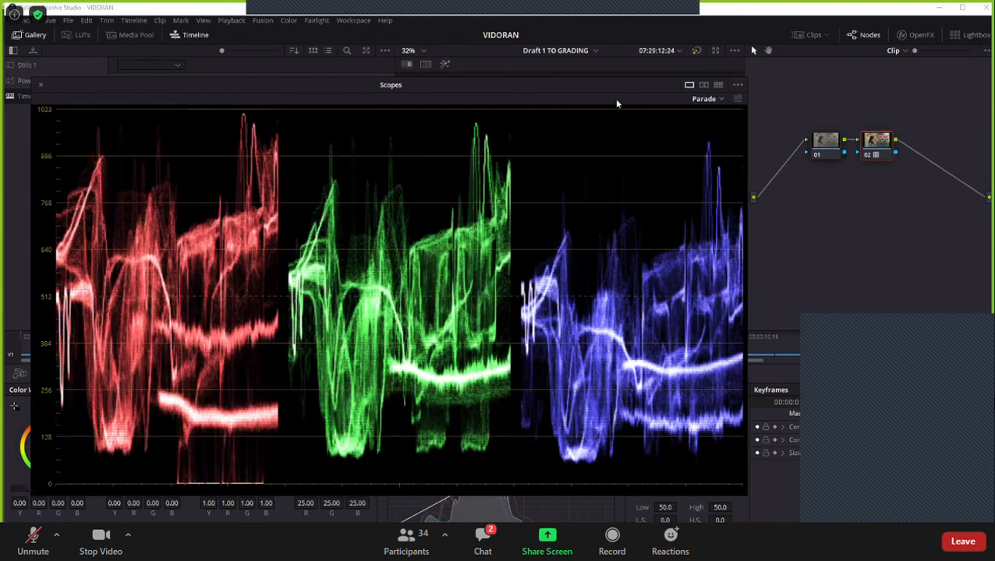
drag(606, 132, 688, 200)
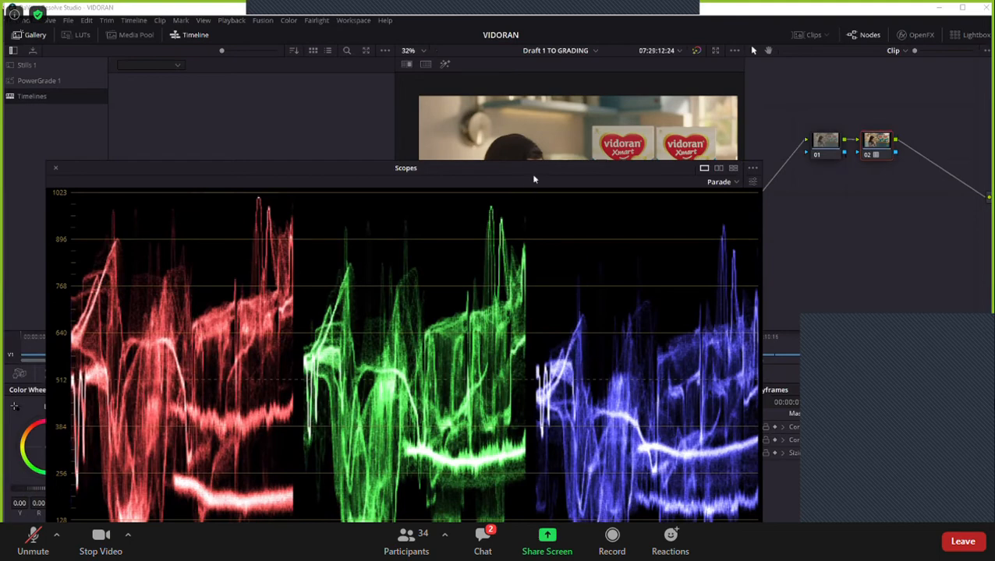
drag(534, 175, 508, 129)
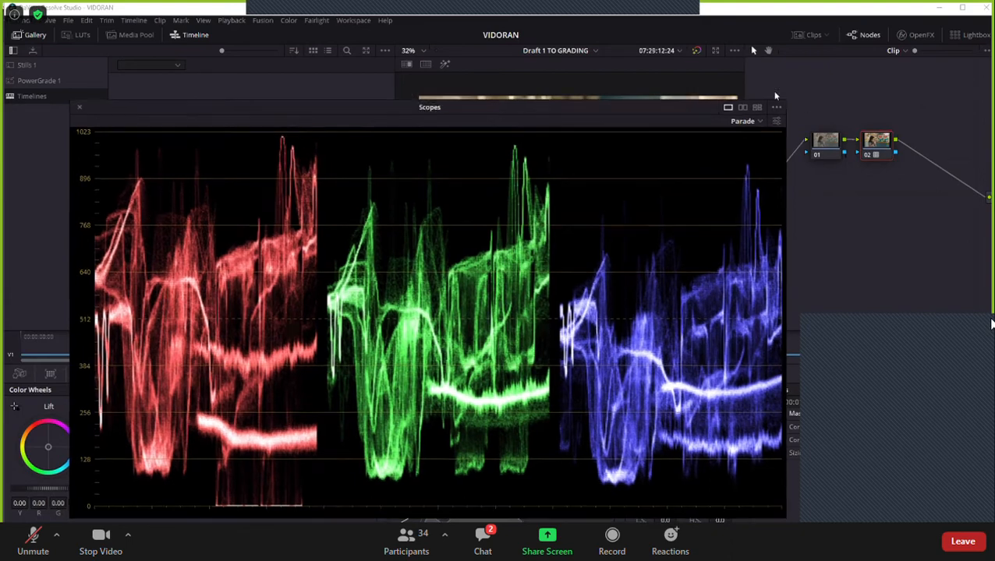
drag(682, 113, 776, 96)
Close and reopen the Scopes window, switch it to Vectorscope, and reposition it to examine the frame's hue and saturation spread.
click(175, 85)
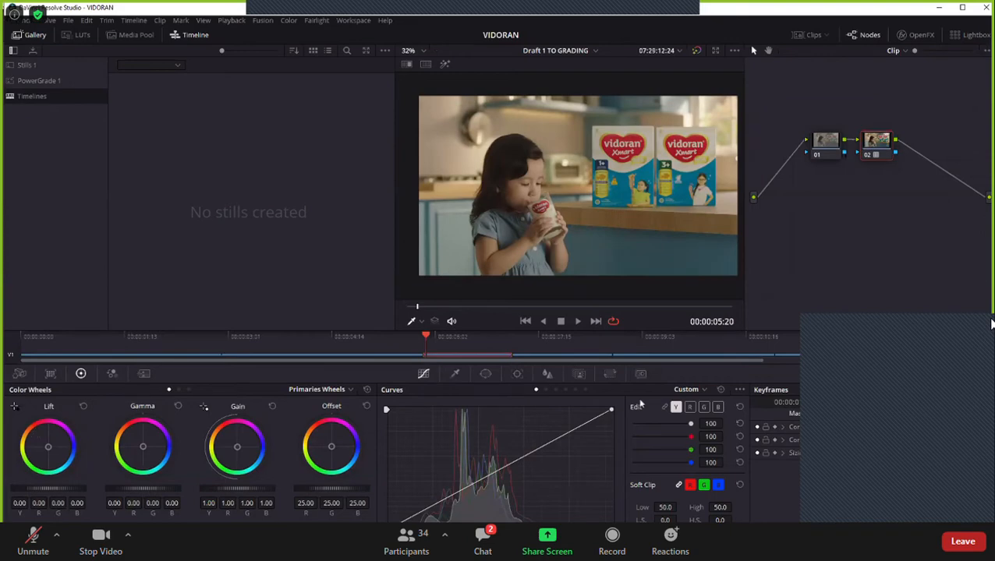
click(952, 374)
key(ctrl+shift+w)
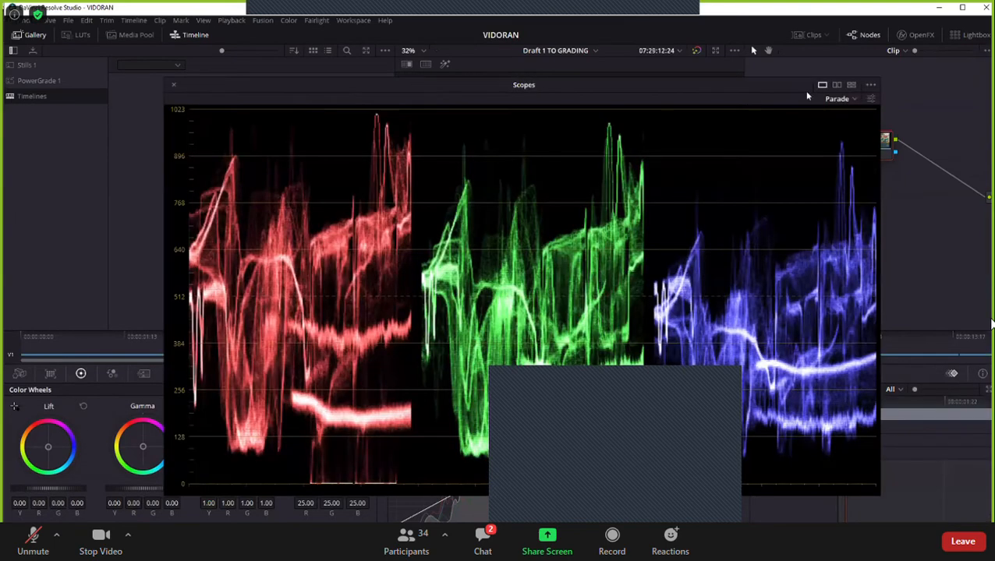
click(849, 98)
click(858, 137)
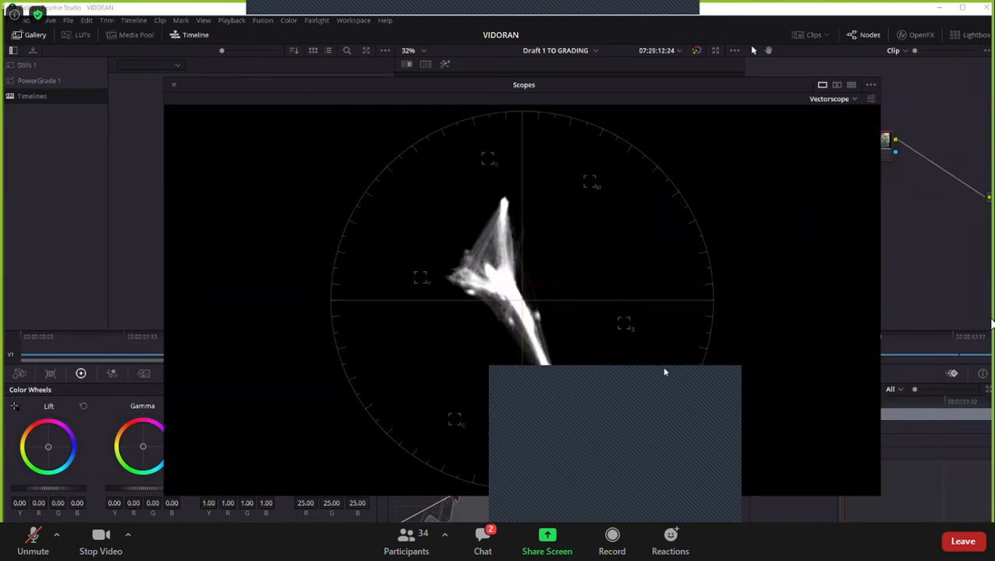
drag(488, 87, 347, 77)
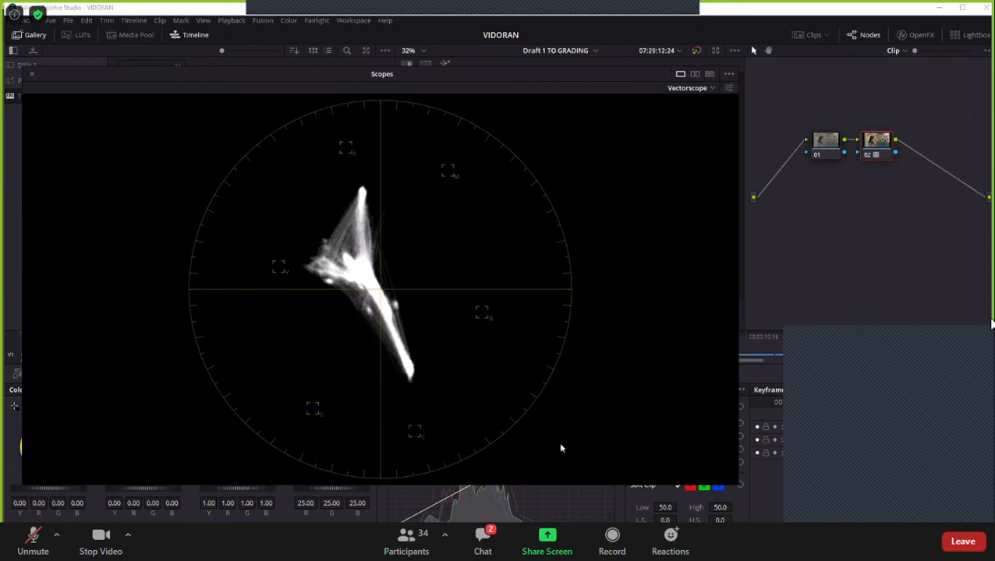
drag(286, 77, 474, 57)
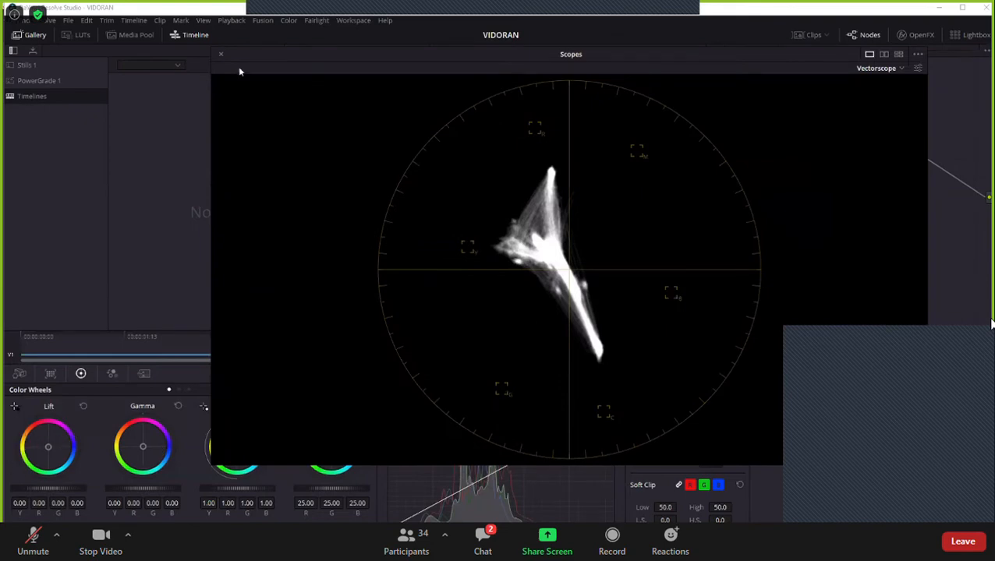
drag(239, 69, 202, 67)
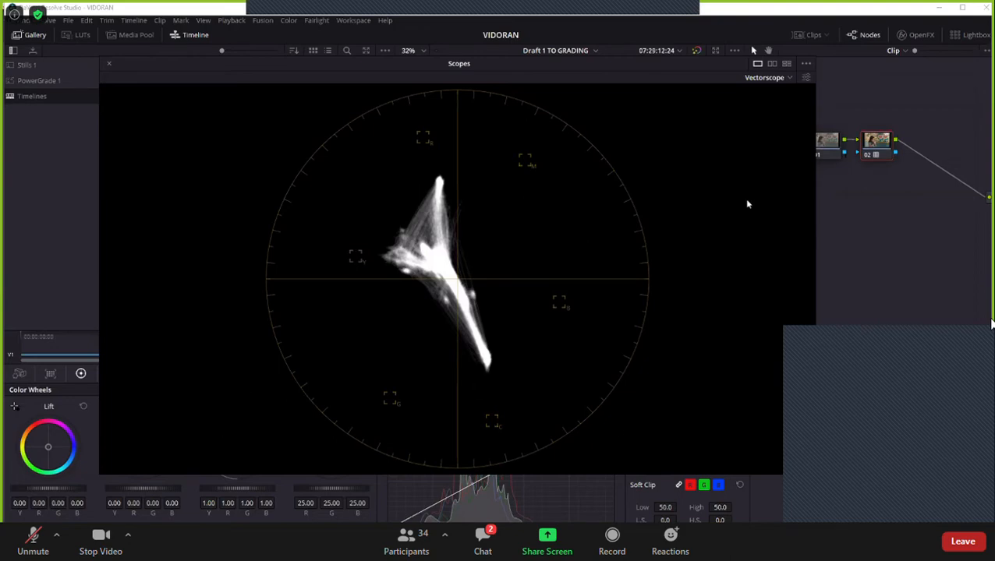
Set the scope to Parade and shrink the Scopes window so it sits over the gallery beside the viewer.
click(776, 78)
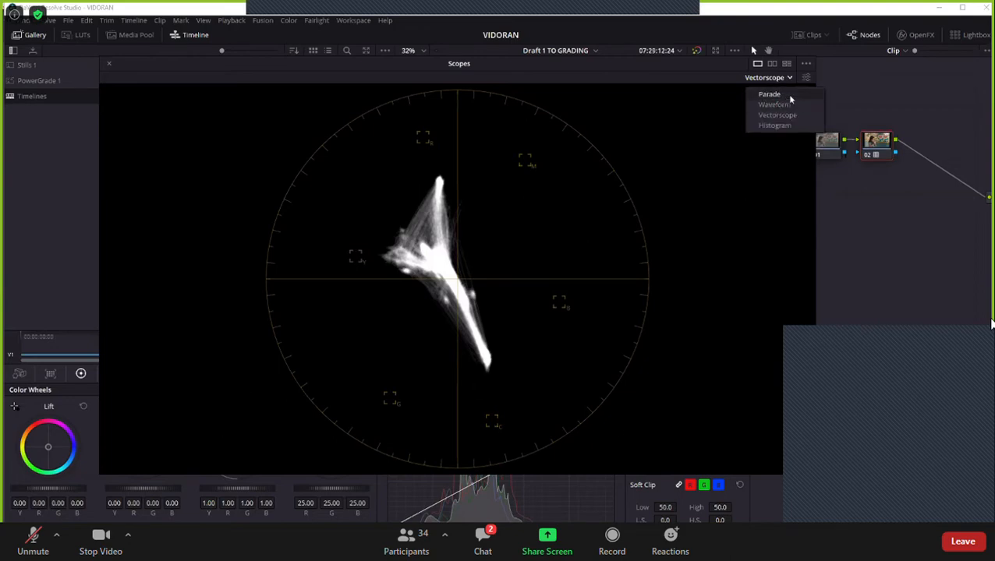
click(788, 92)
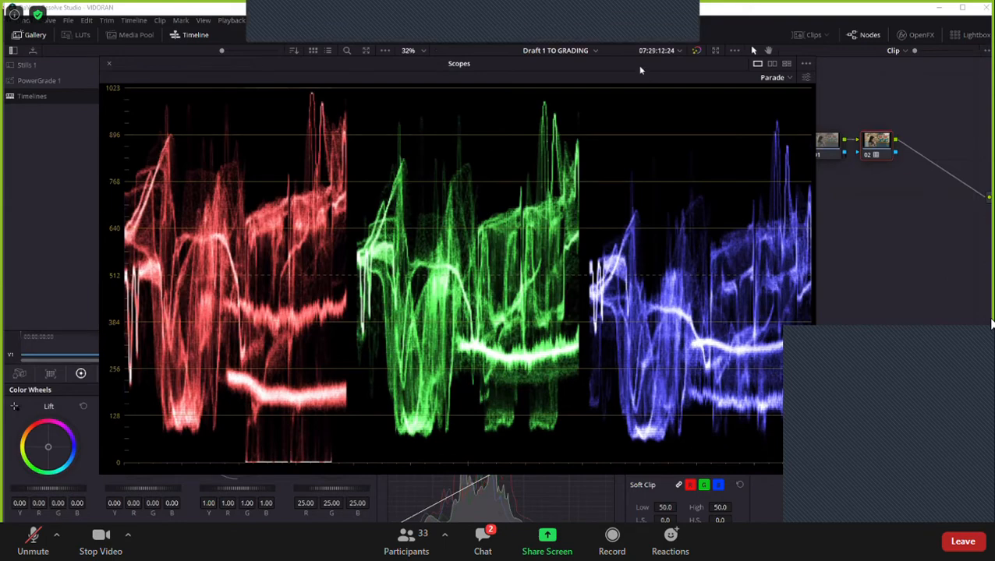
drag(640, 65, 508, 85)
drag(682, 491, 264, 95)
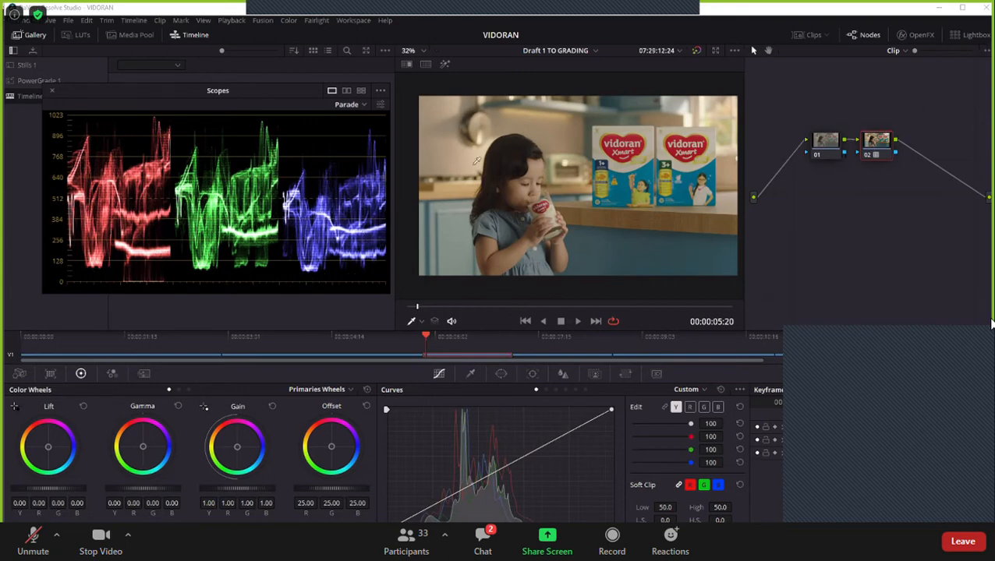
scroll(477, 160, up, 2)
scroll(507, 147, down, 2)
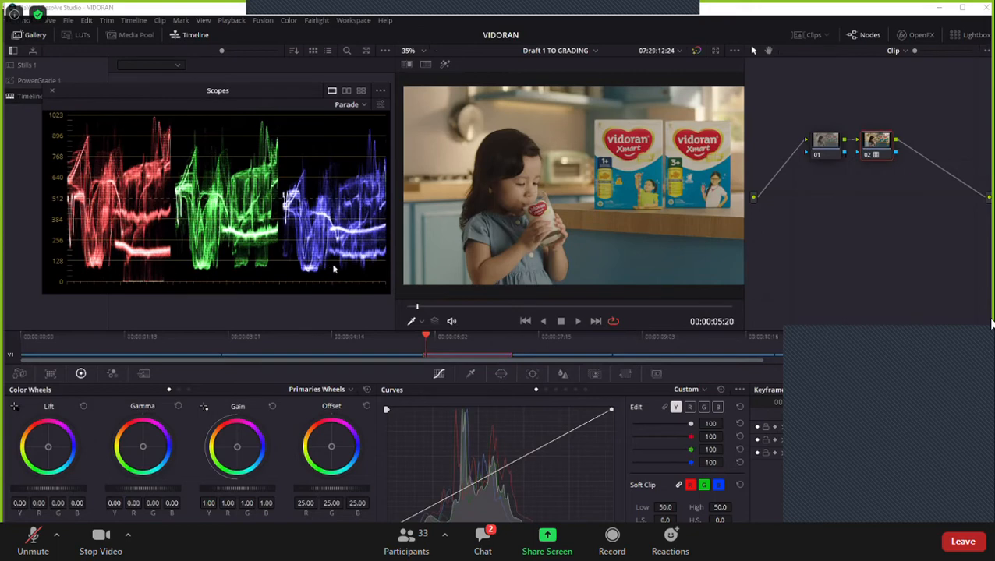
scroll(503, 167, down, 1)
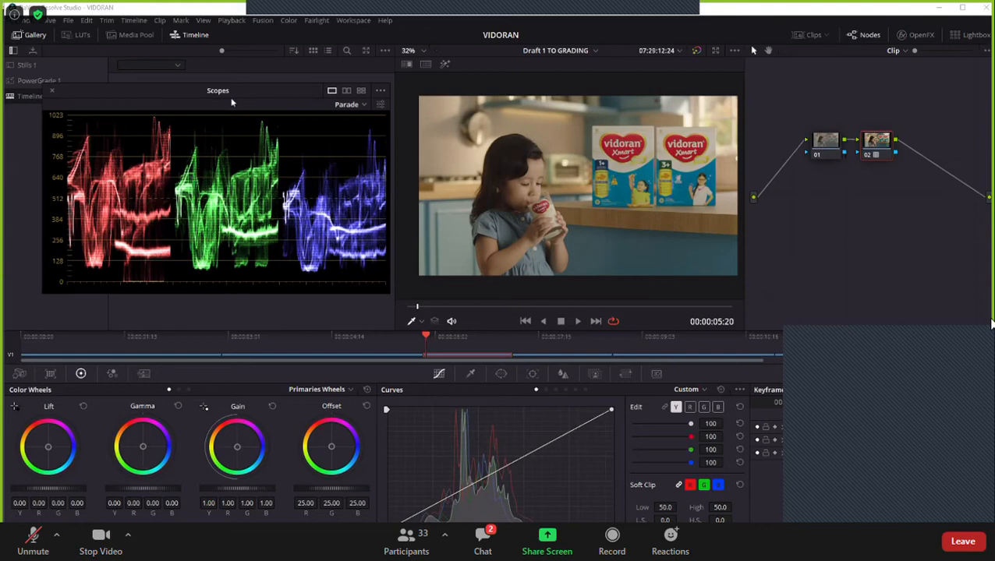
mouse_move(230, 99)
mouse_down()
mouse_move(258, 93)
mouse_move(241, 95)
mouse_up()
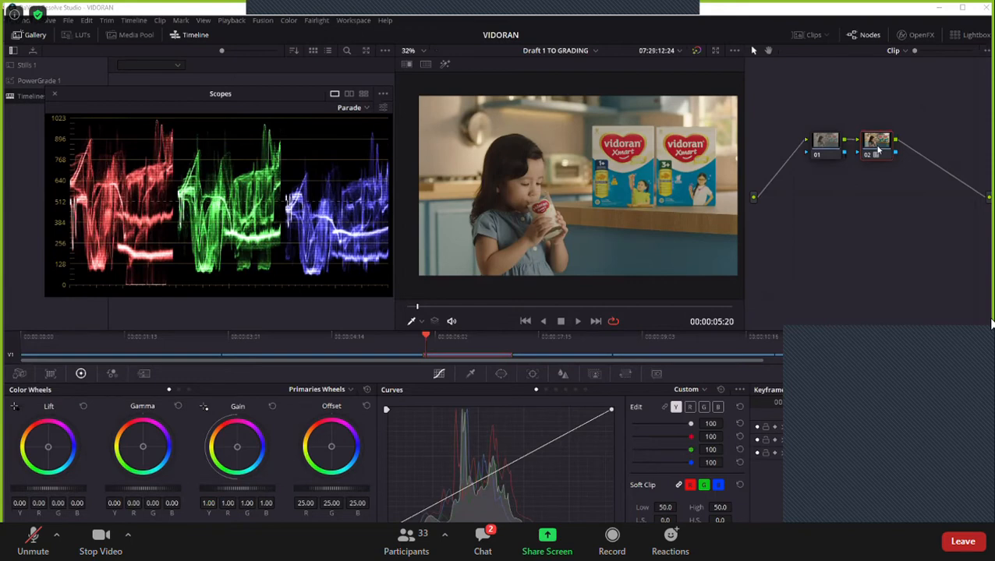
Move the playhead to the birthday party clip at 00:00:00:04 to inspect its Parade scope.
click(376, 337)
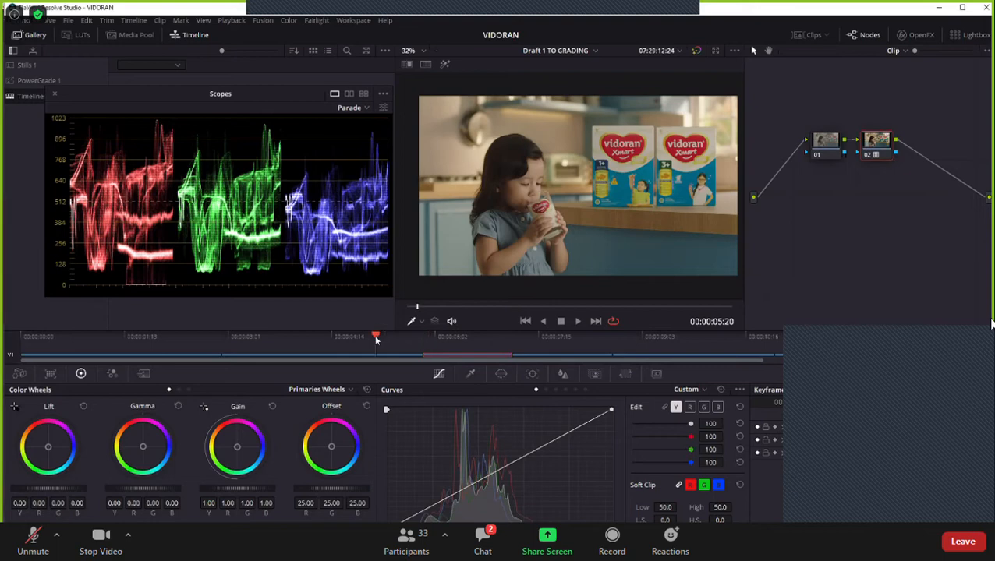
click(191, 338)
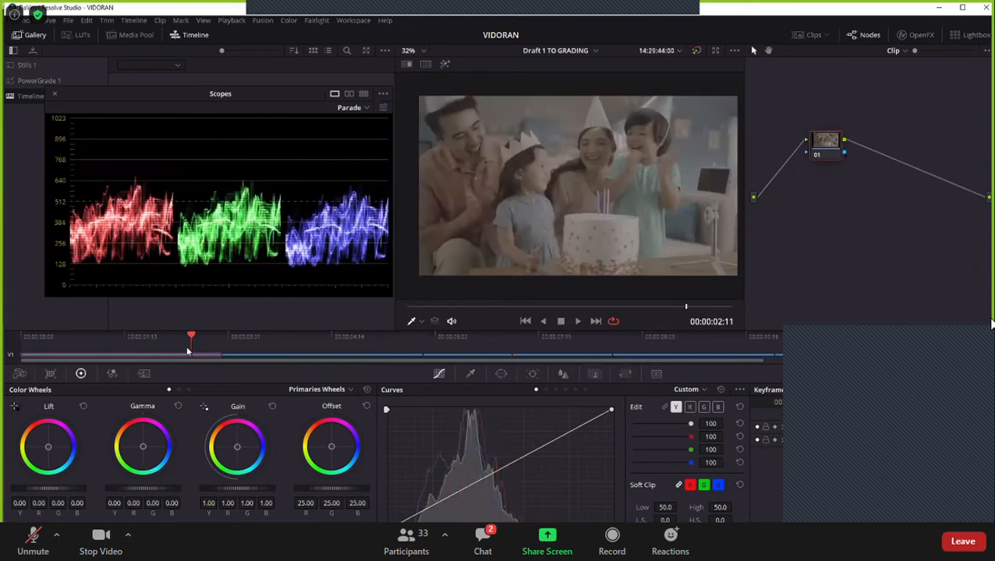
click(39, 337)
click(32, 338)
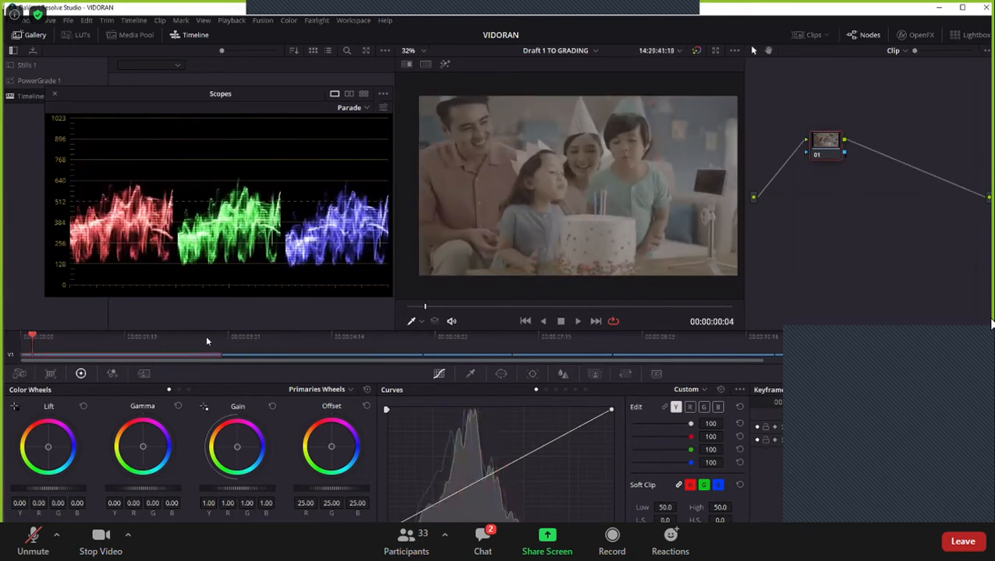
Scrub the timeline to 00:00:12:14, on the clip of the girl holding the gift box, to inspect its Parade scope.
scroll(262, 336, up, 5)
scroll(309, 350, down, 5)
scroll(310, 351, down, 1)
drag(365, 342, 668, 344)
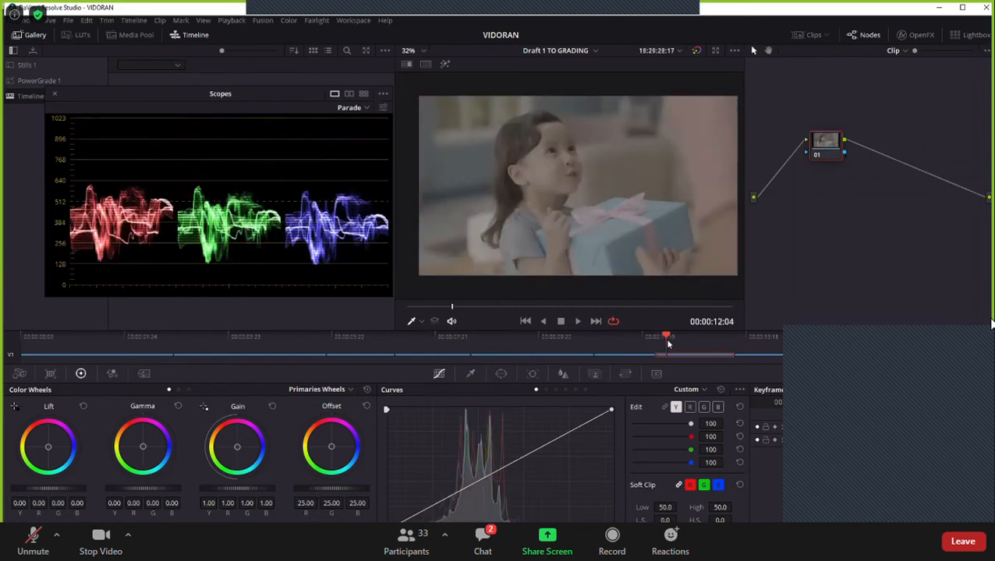
drag(668, 344, 733, 358)
drag(738, 358, 689, 351)
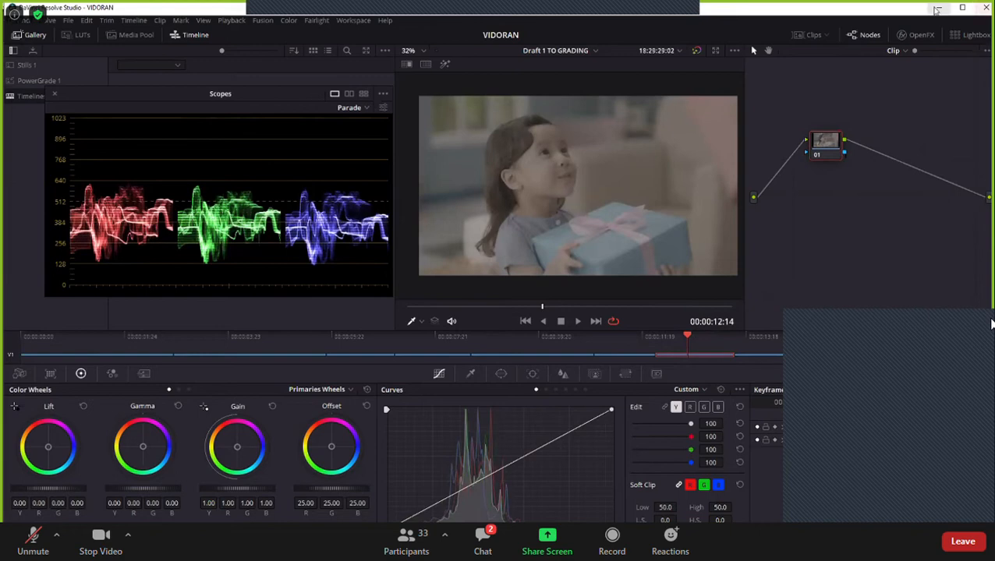
Show the clip thumbnails and select clip 07 of the girl holding the gift box, dismissing the backup warning.
click(811, 34)
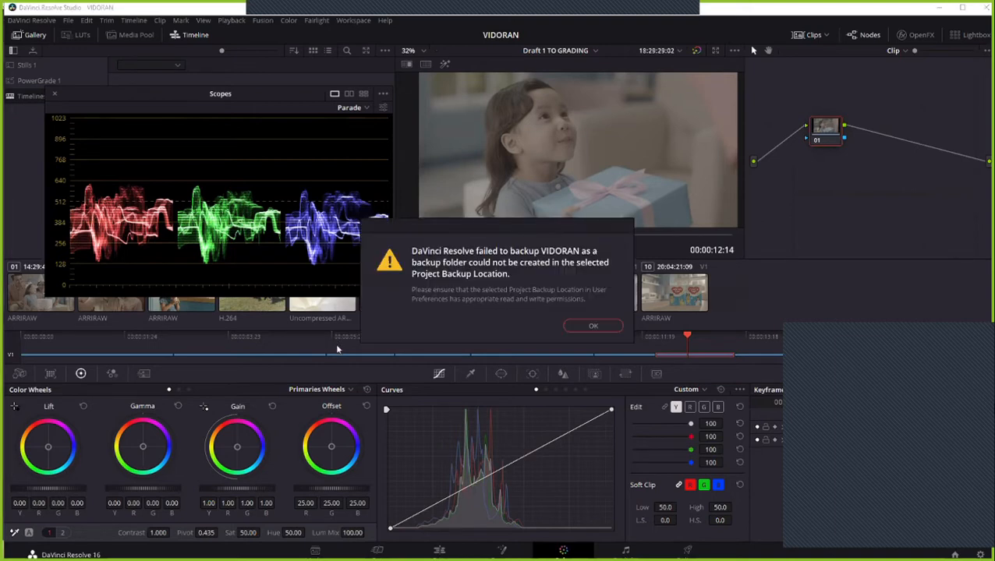
click(592, 327)
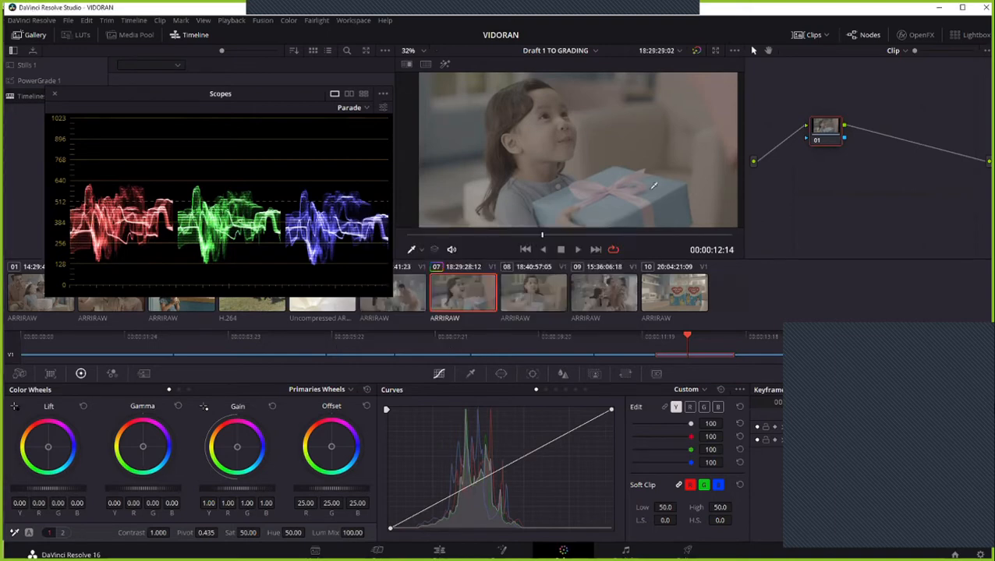
click(517, 297)
click(470, 300)
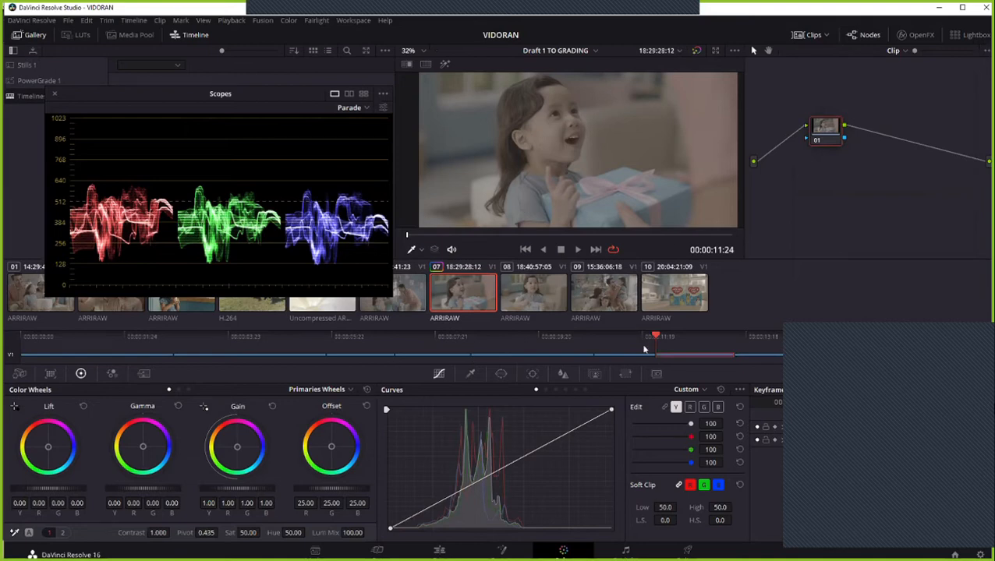
Set clip 07's contrast to 1.394 and its saturation to 70.40 in the primaries wheels.
drag(160, 533, 174, 533)
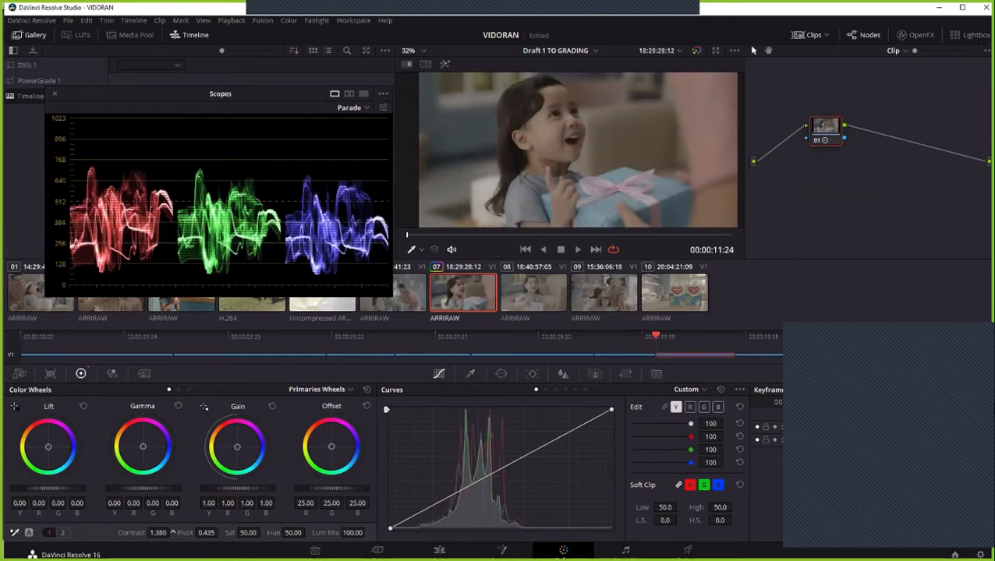
drag(248, 532, 265, 533)
Shape the custom luma curve into a gentle S by raising a highlight point and lowering a shadow point.
drag(580, 427, 568, 424)
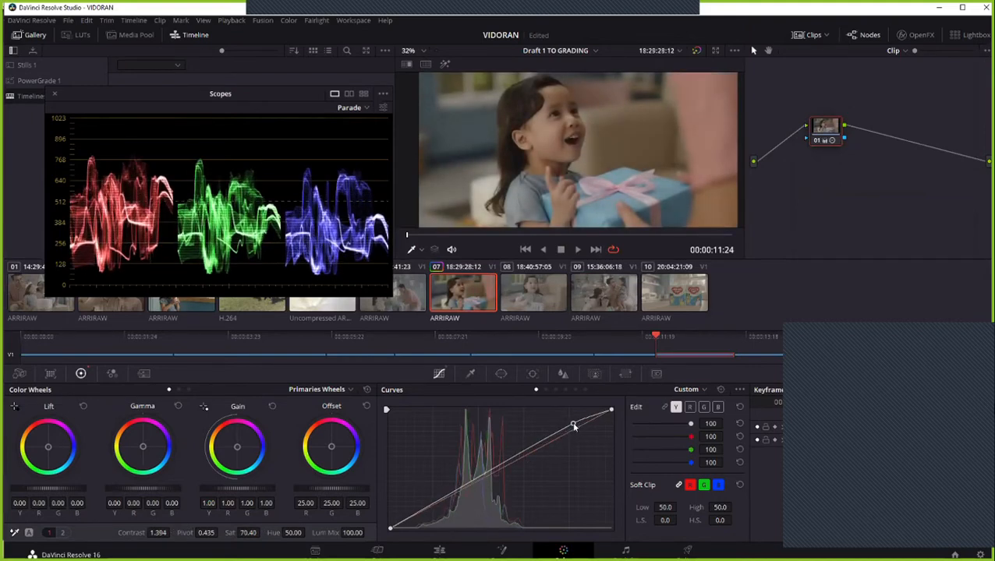
drag(440, 504, 437, 506)
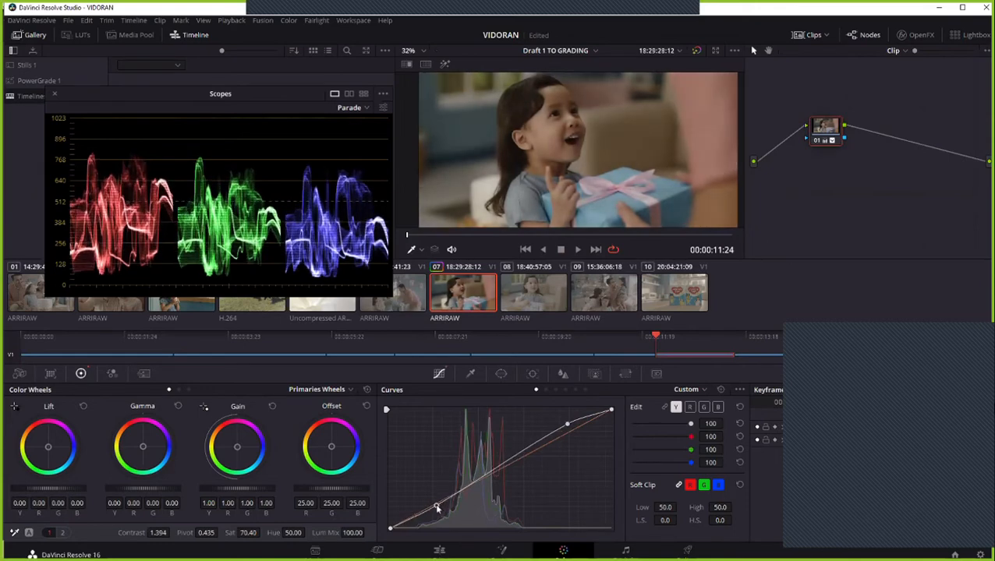
drag(567, 423, 556, 427)
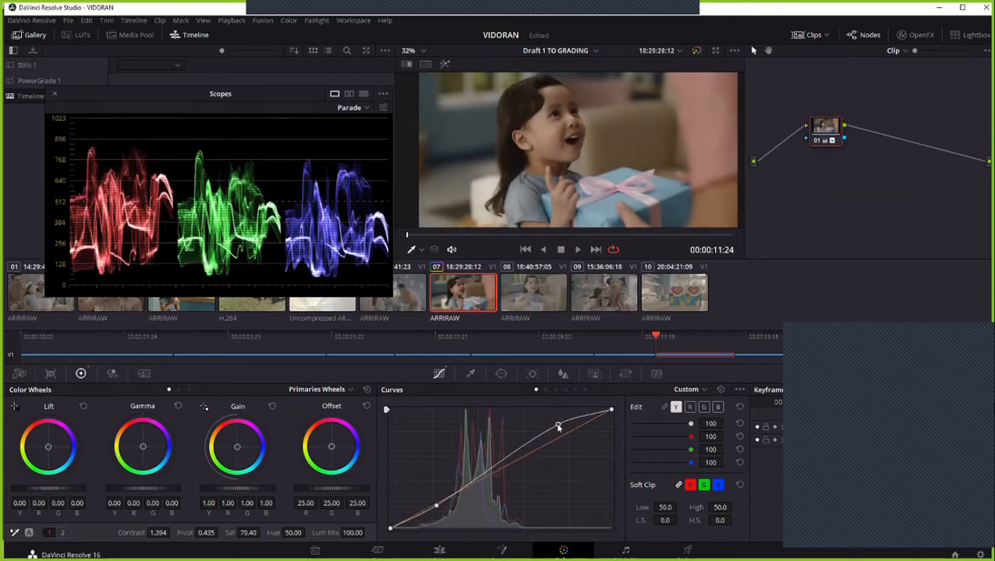
drag(438, 506, 434, 508)
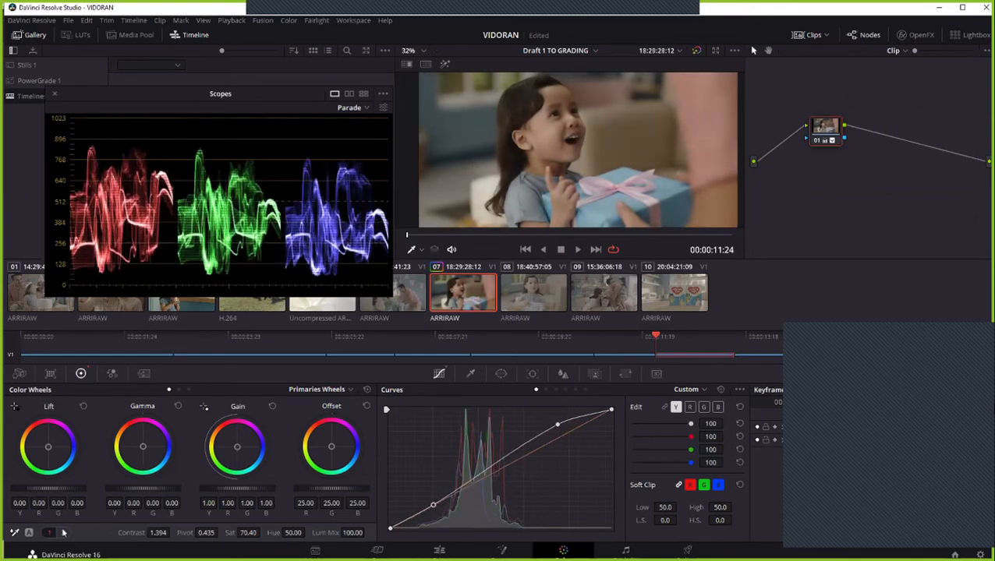
Set Lift to 0.01 on all channels and increase saturation to 87.80.
drag(64, 490, 67, 490)
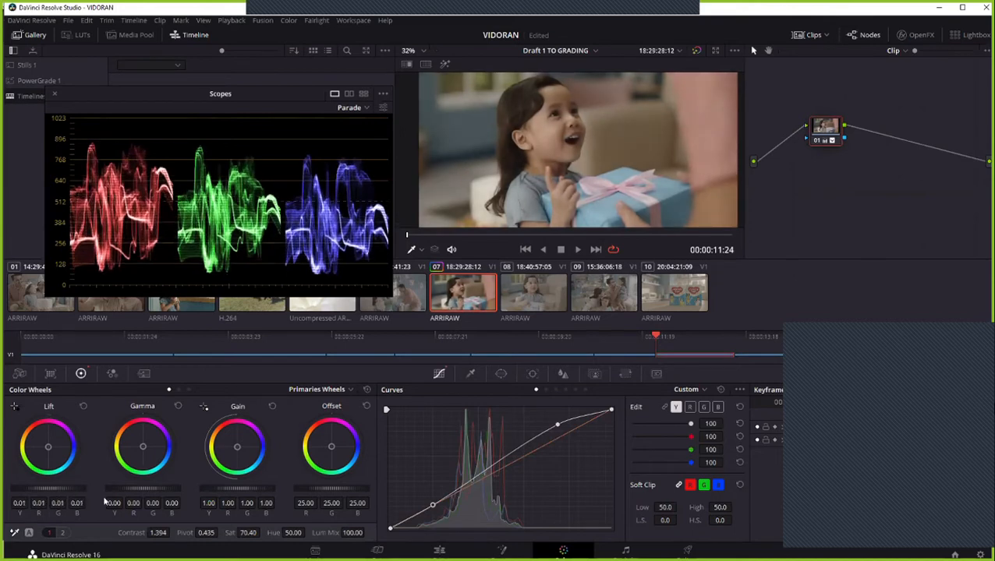
drag(247, 533, 257, 534)
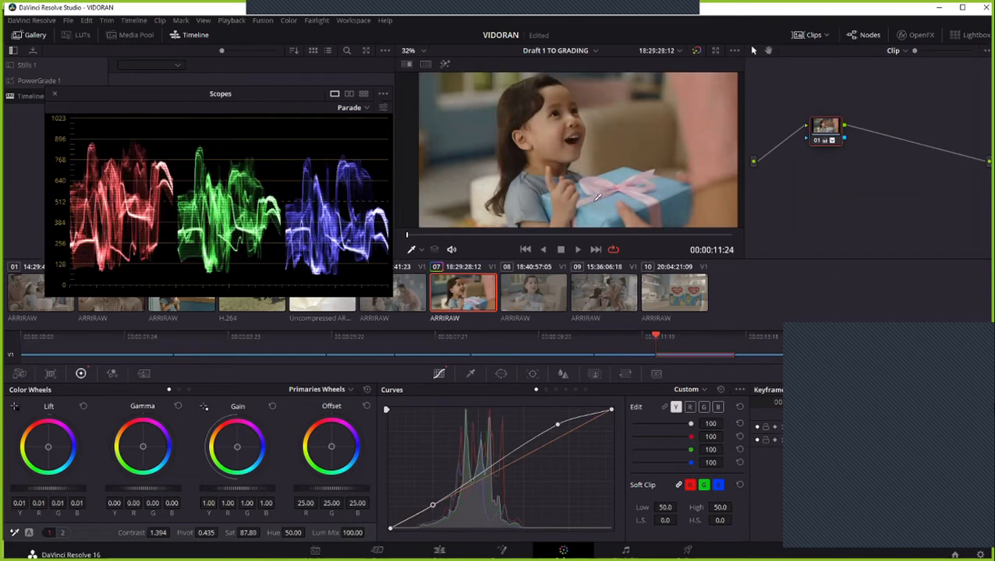
Check the graded gift box shot enlarged and in full screen, and reset the clip's entire grade.
scroll(513, 113, up, 1)
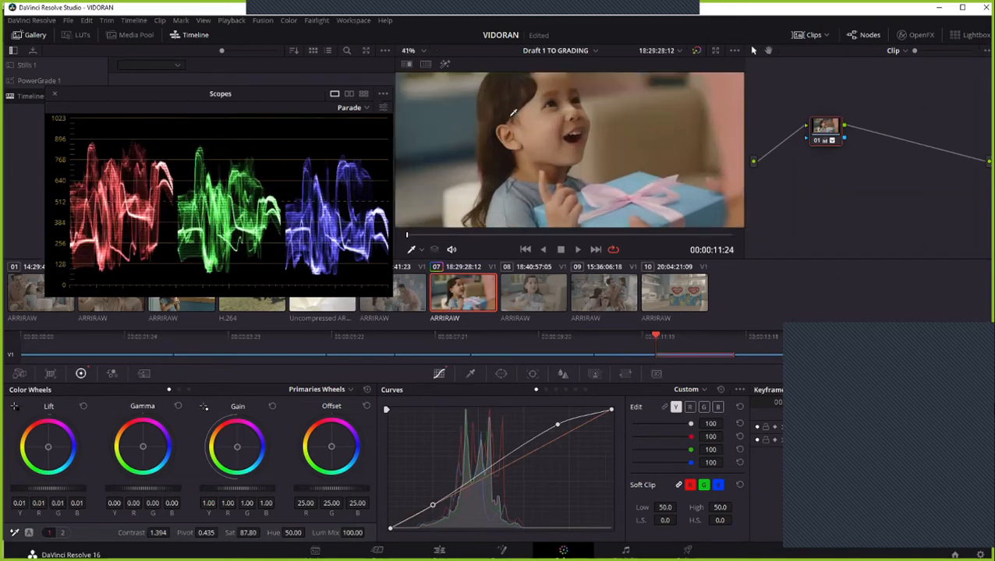
key(ctrl+f)
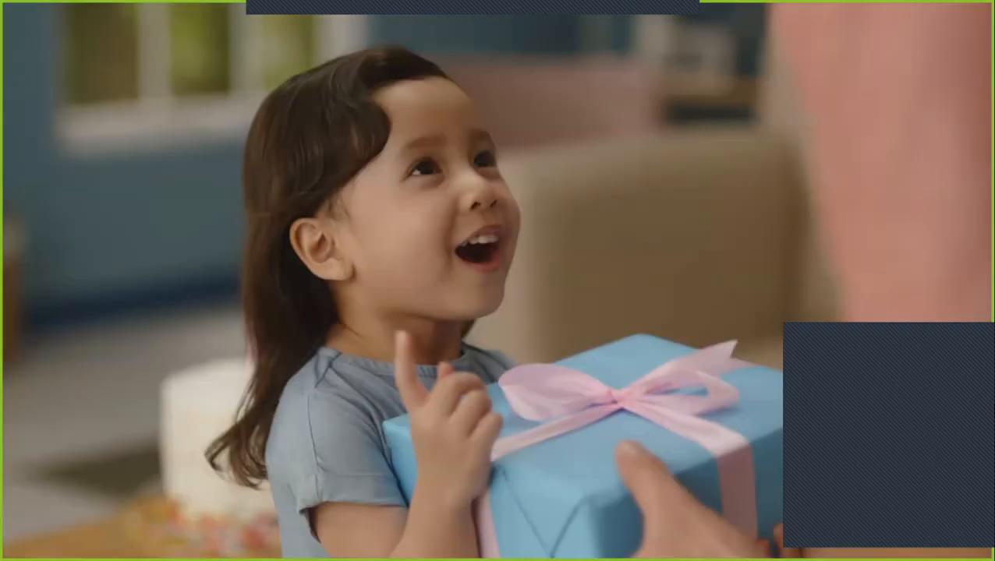
key(ctrl+f)
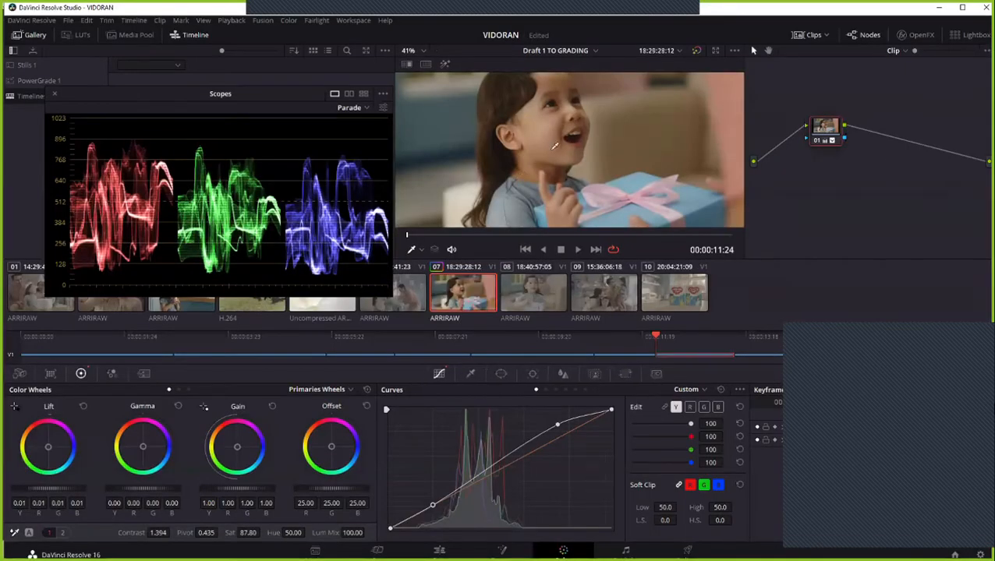
right_click(843, 159)
click(904, 166)
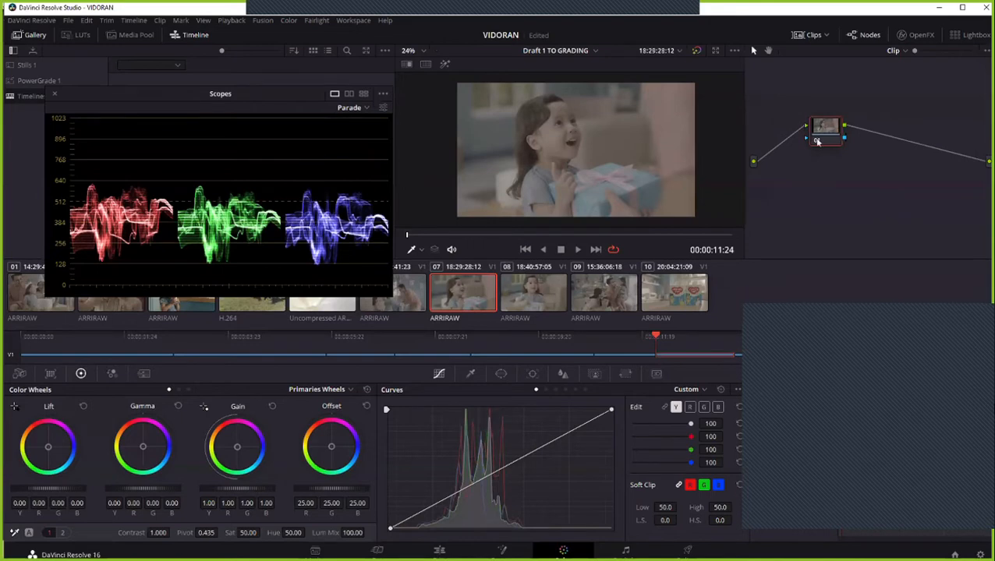
Add a serial node after node 01 and save the project.
key(alt+s)
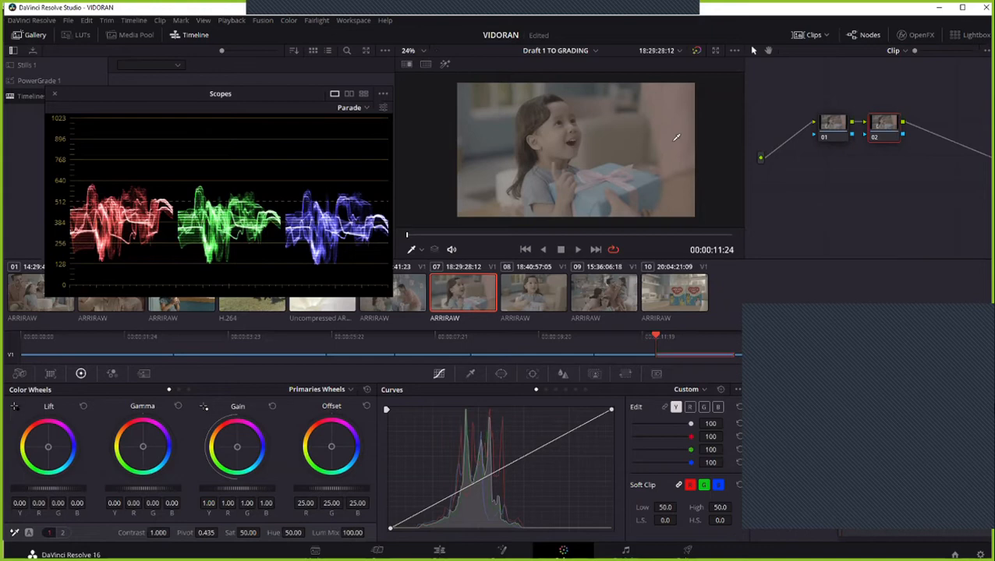
key(ctrl+s)
Look over the available options for node 02 and delete the node.
right_click(892, 126)
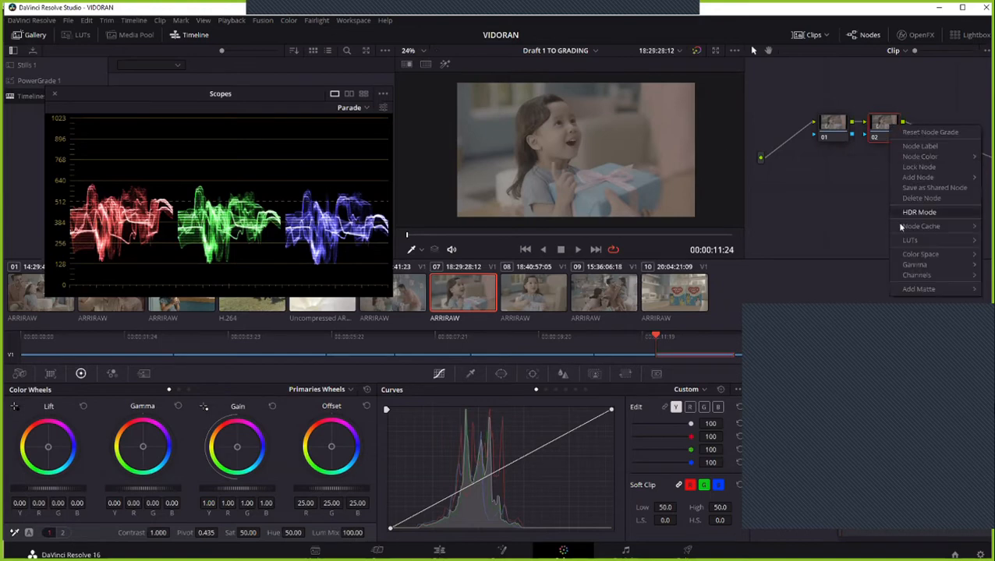
click(853, 204)
right_click(879, 139)
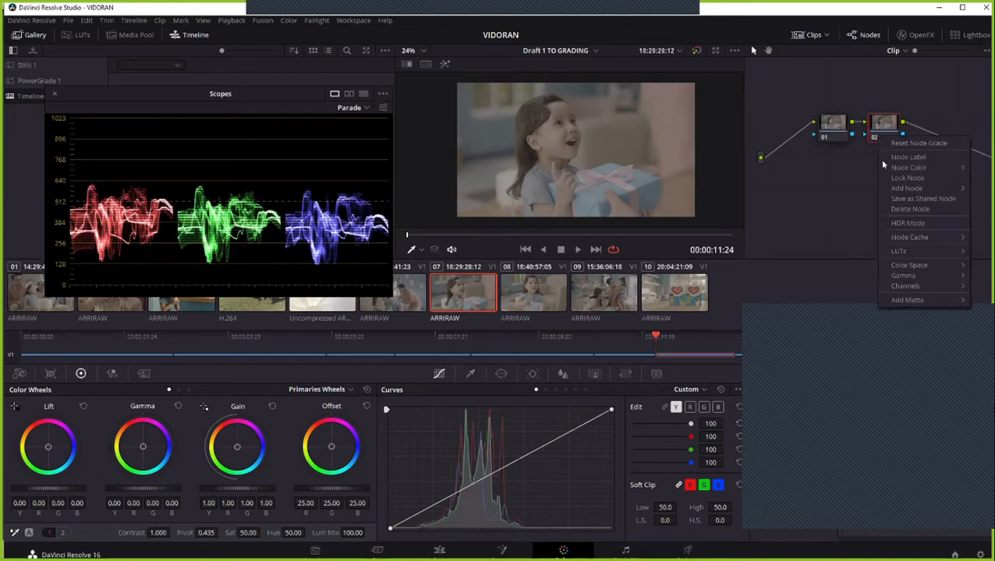
click(870, 130)
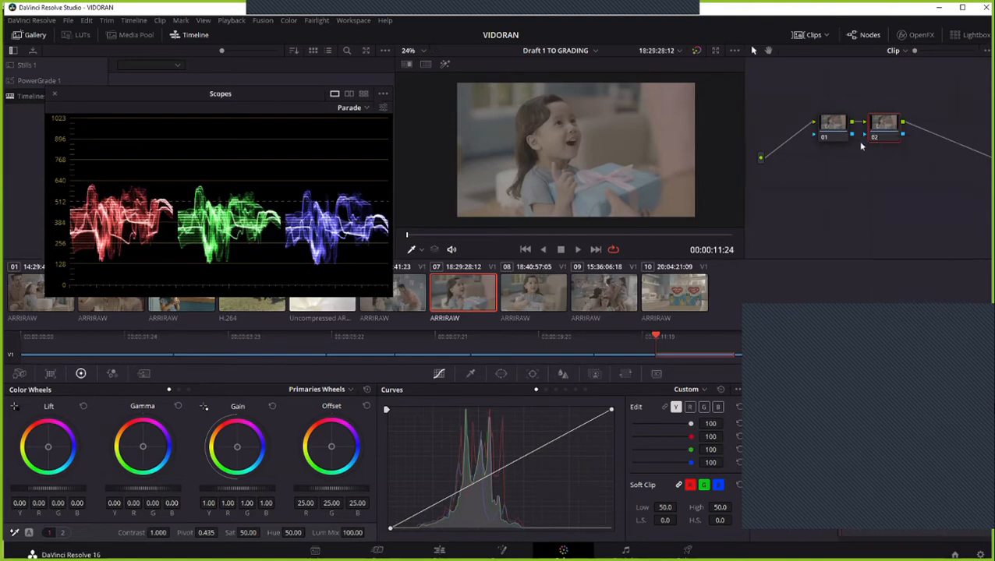
key(Delete)
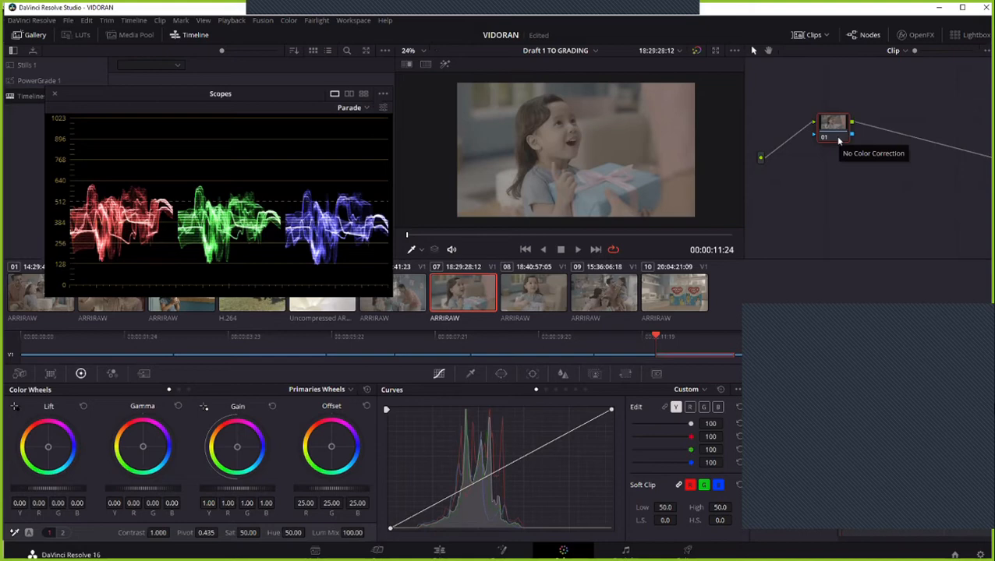
Add serial node 02 after node 01 again and reposition both nodes side by side in the graph.
key(alt+s)
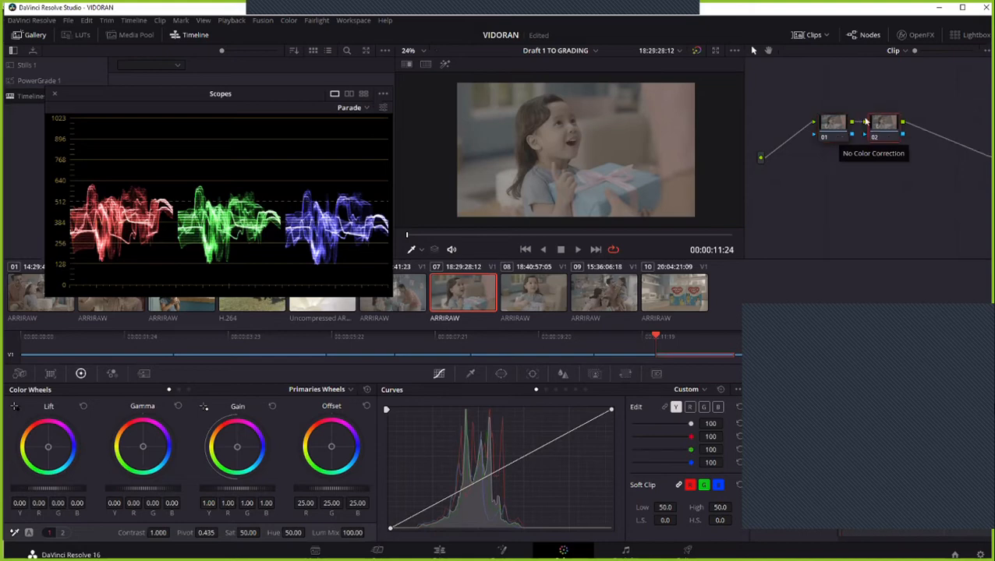
drag(832, 140, 819, 142)
click(891, 136)
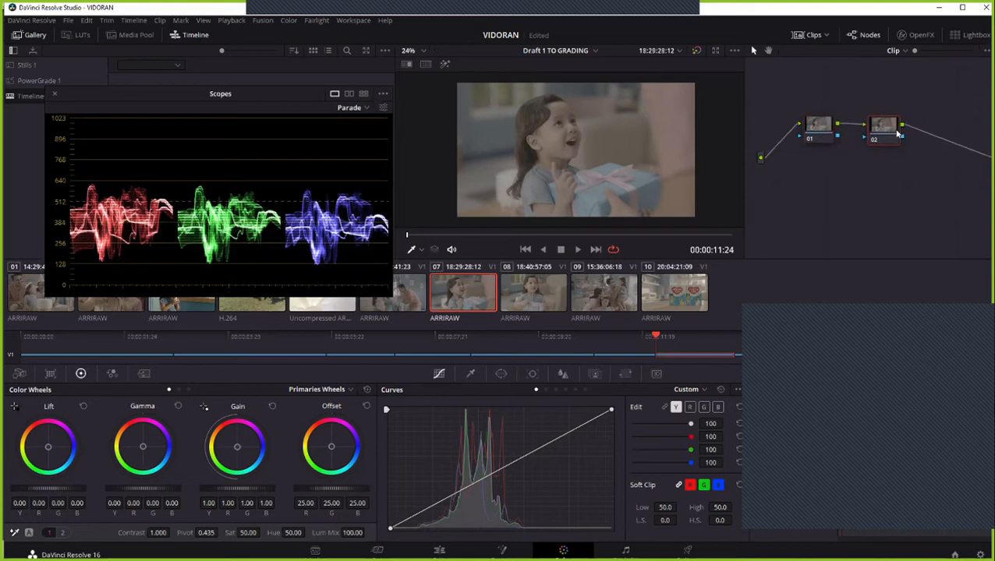
drag(898, 134, 877, 129)
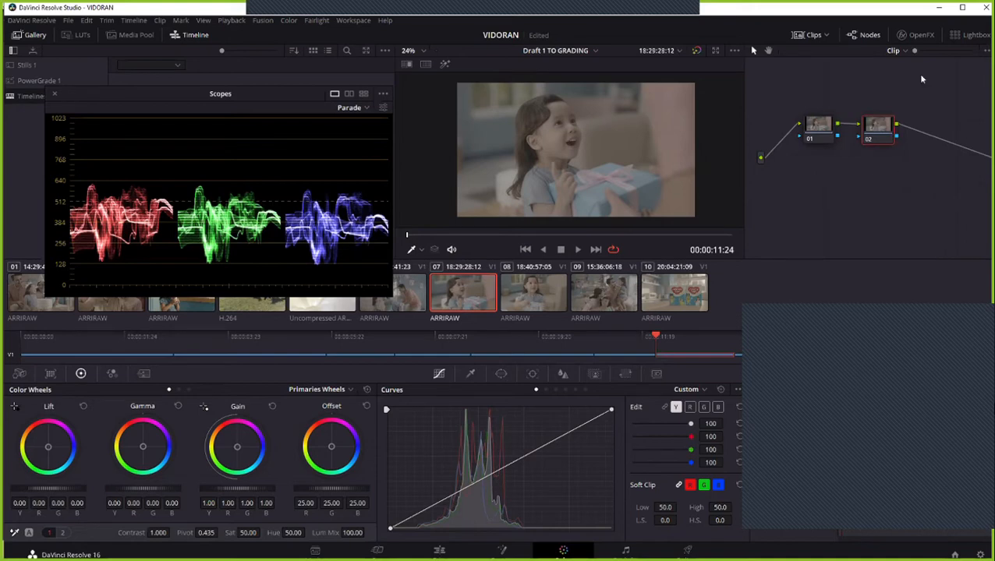
drag(878, 141, 871, 139)
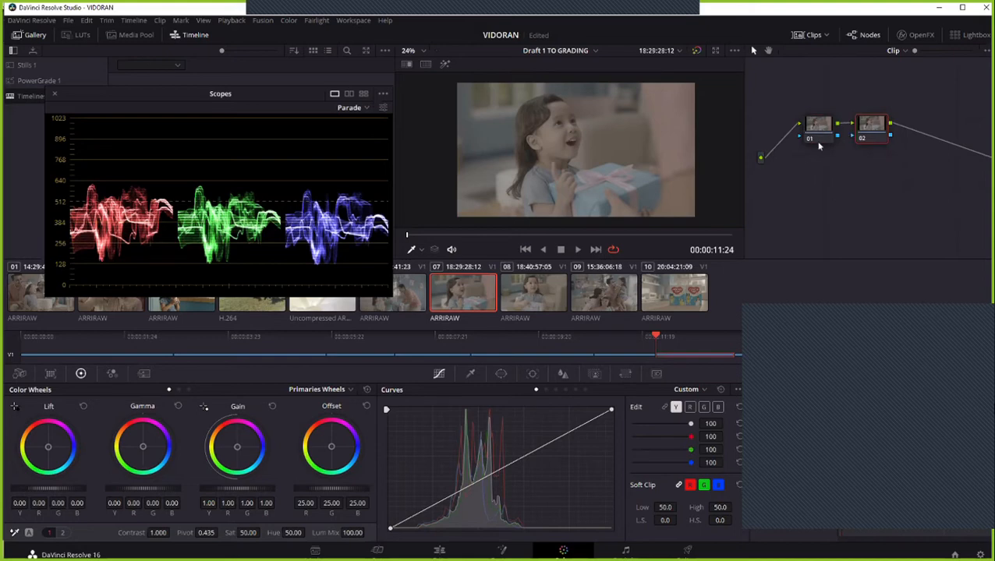
Open node 02's LUT options and browse the 3D LUT categories.
right_click(871, 142)
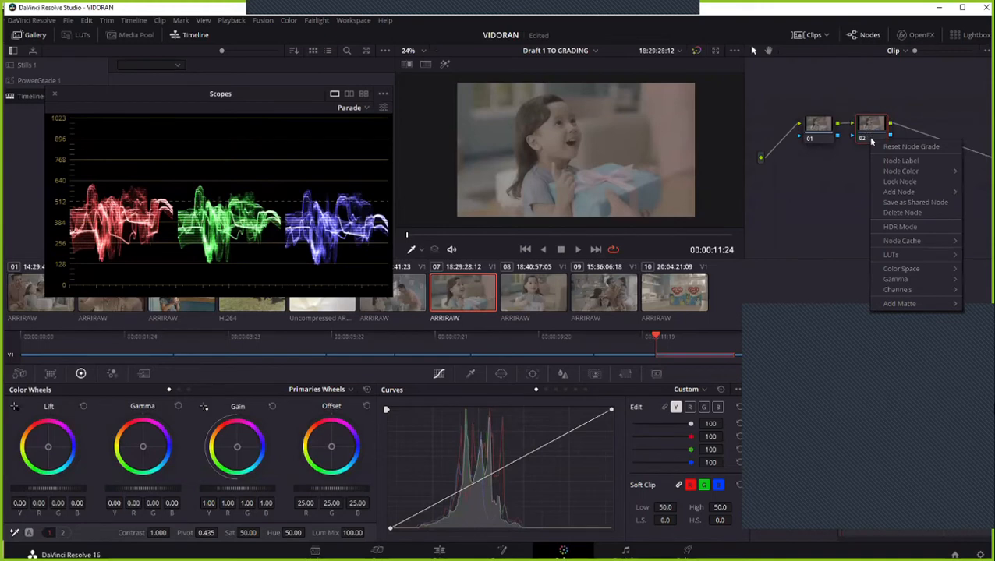
mouse_move(892, 260)
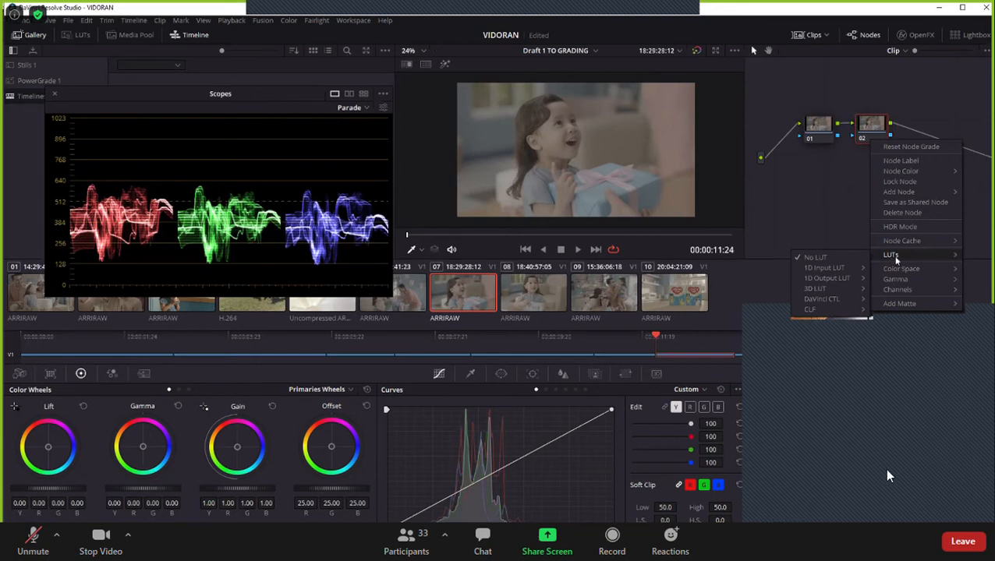
mouse_move(816, 290)
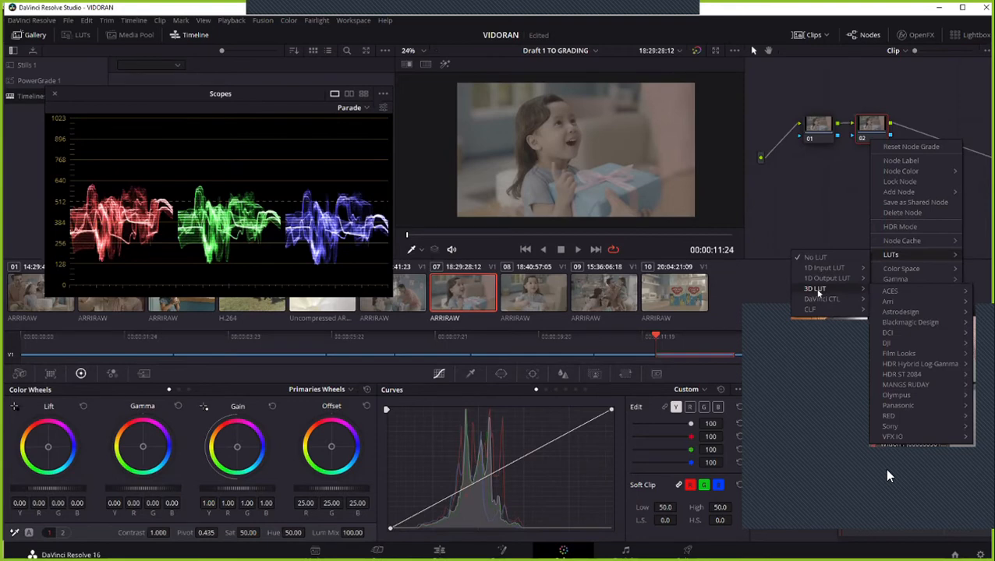
mouse_move(897, 297)
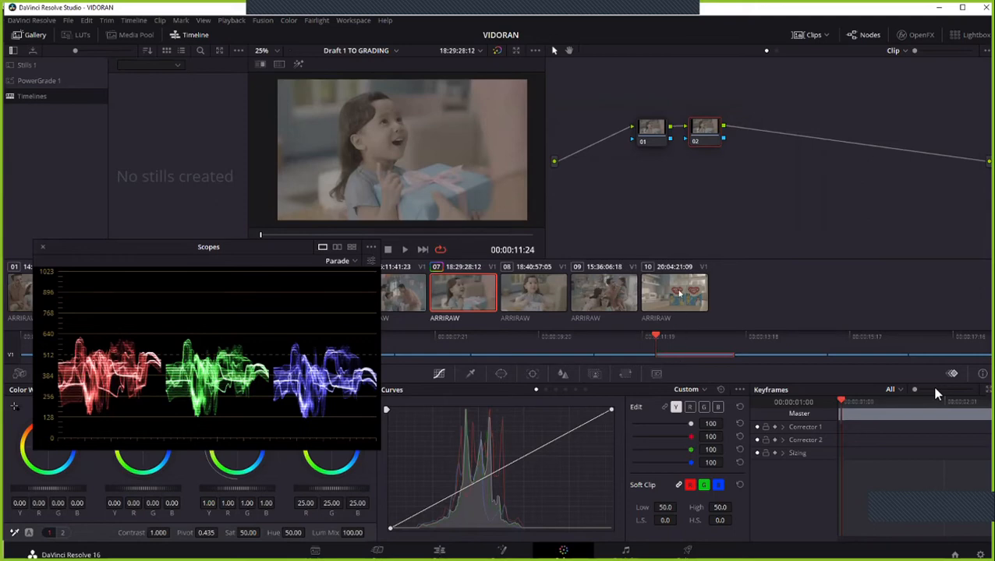
Demonstrate hiding and showing the clip thumbnails several times, leaving them hidden.
click(800, 37)
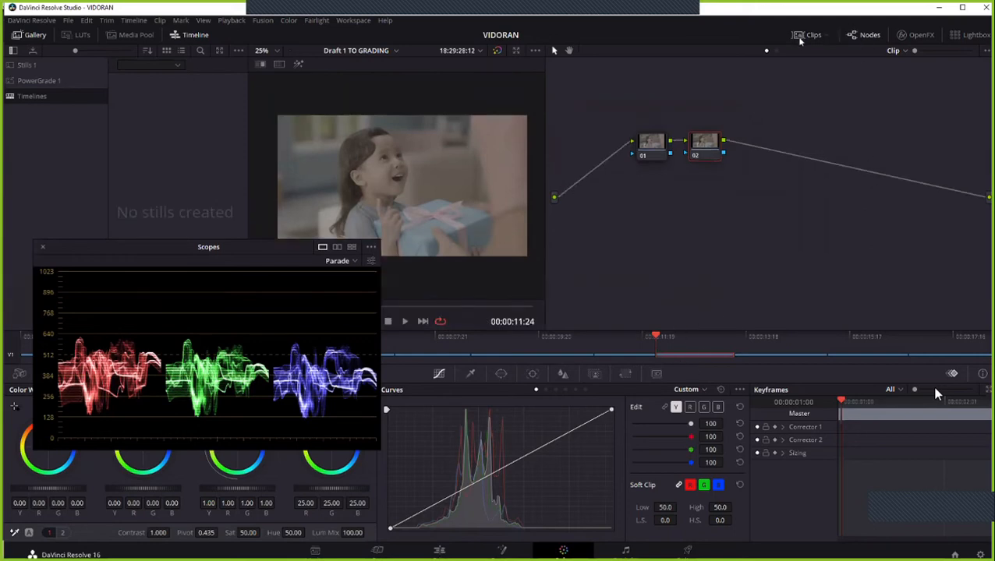
click(799, 36)
click(799, 37)
click(799, 37)
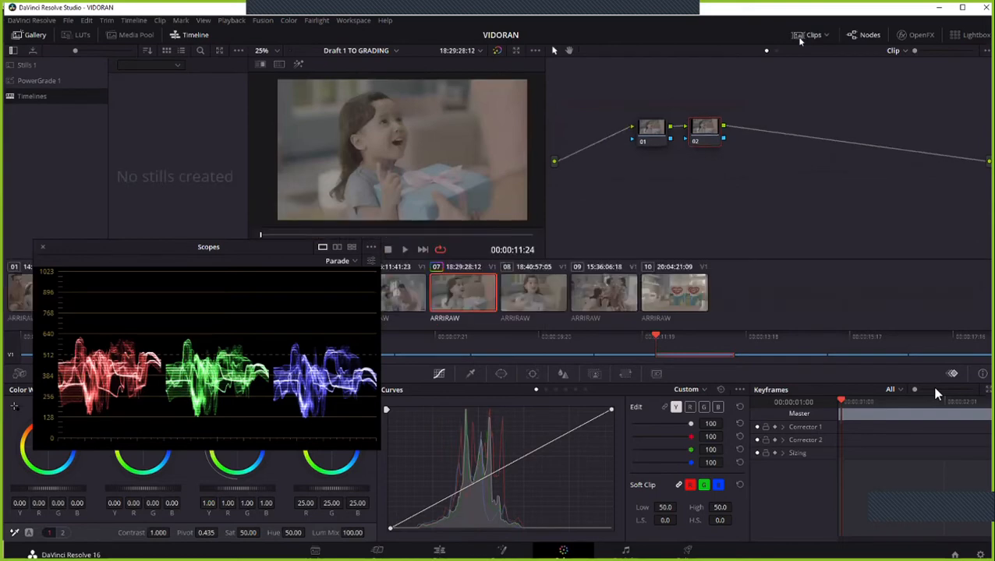
click(800, 37)
click(799, 36)
click(800, 37)
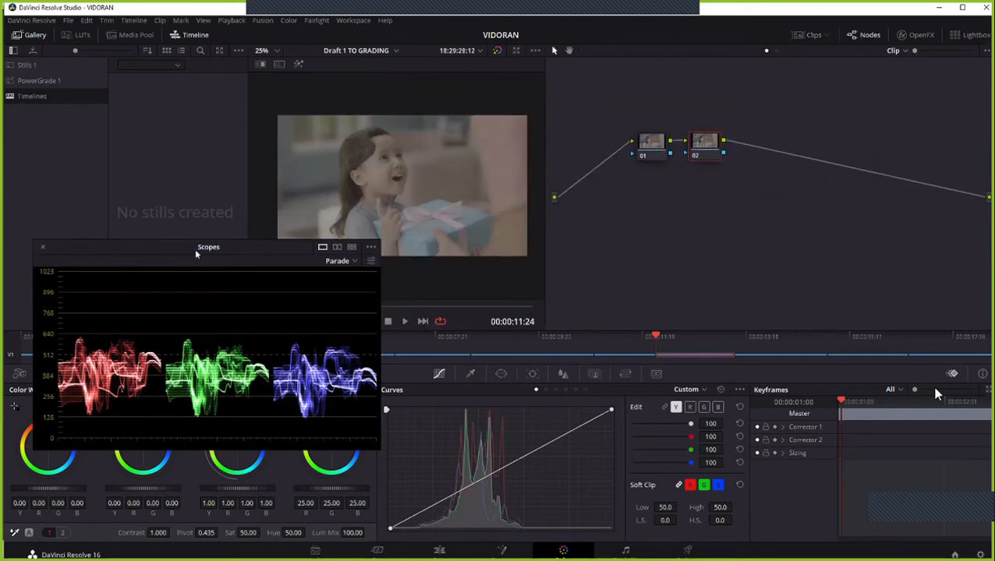
Move the Scopes window off the viewer and place it over the lower grading palettes.
drag(197, 253, 787, 374)
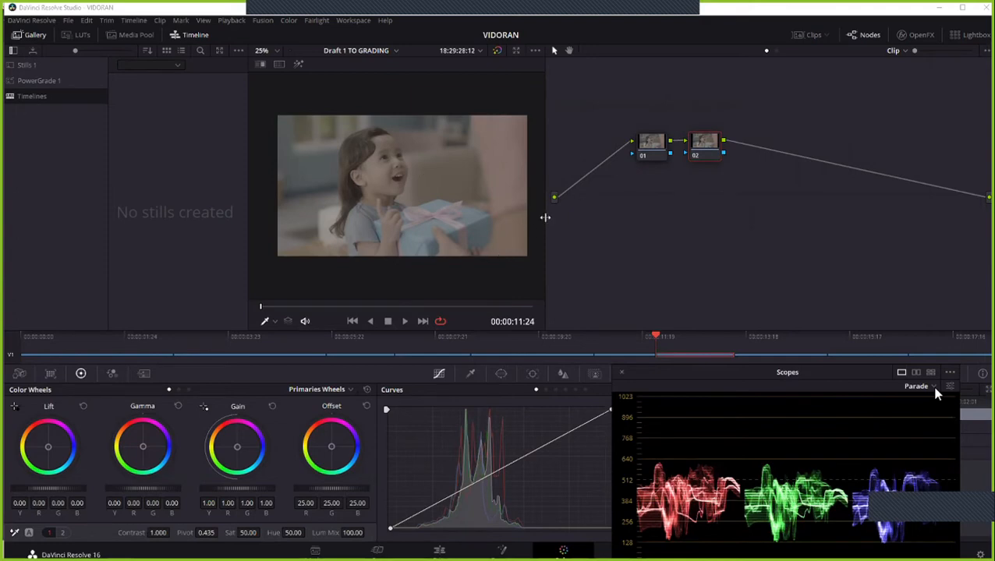
drag(544, 217, 269, 261)
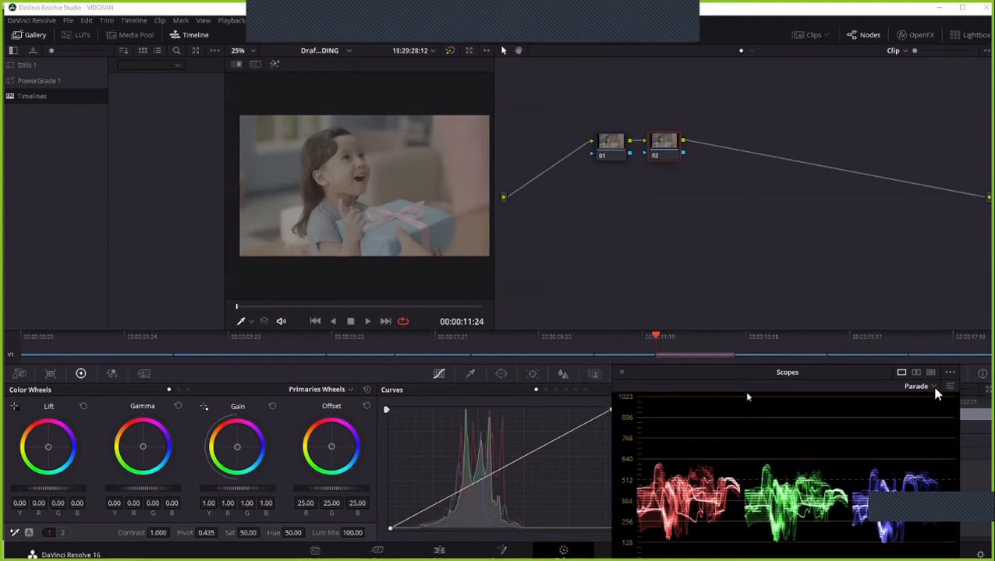
drag(747, 373, 461, 396)
Hide the mini timeline and enlarge the viewer, with the image zoomed to 43%.
click(796, 36)
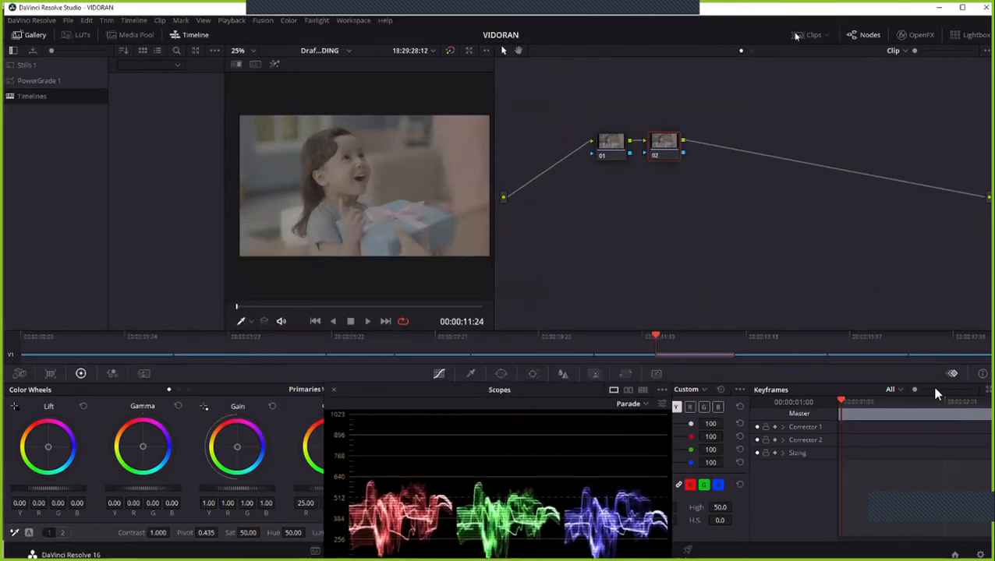
click(796, 36)
click(178, 35)
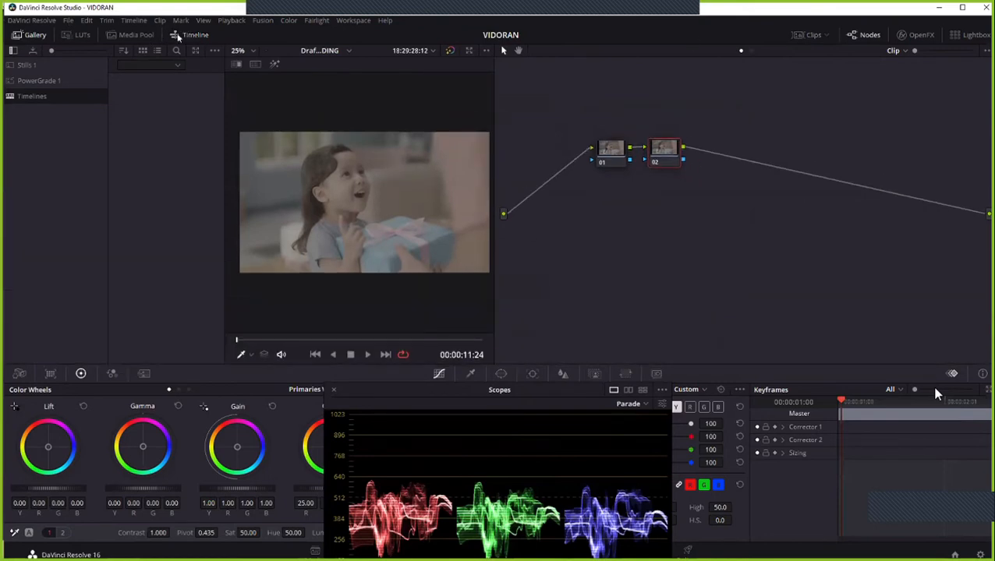
drag(493, 226, 725, 242)
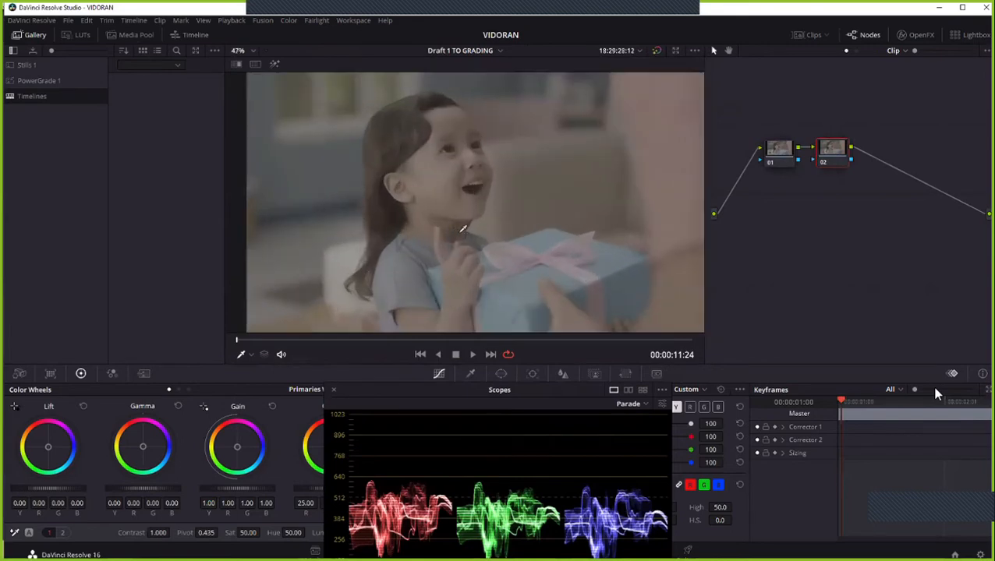
scroll(494, 212, down, 1)
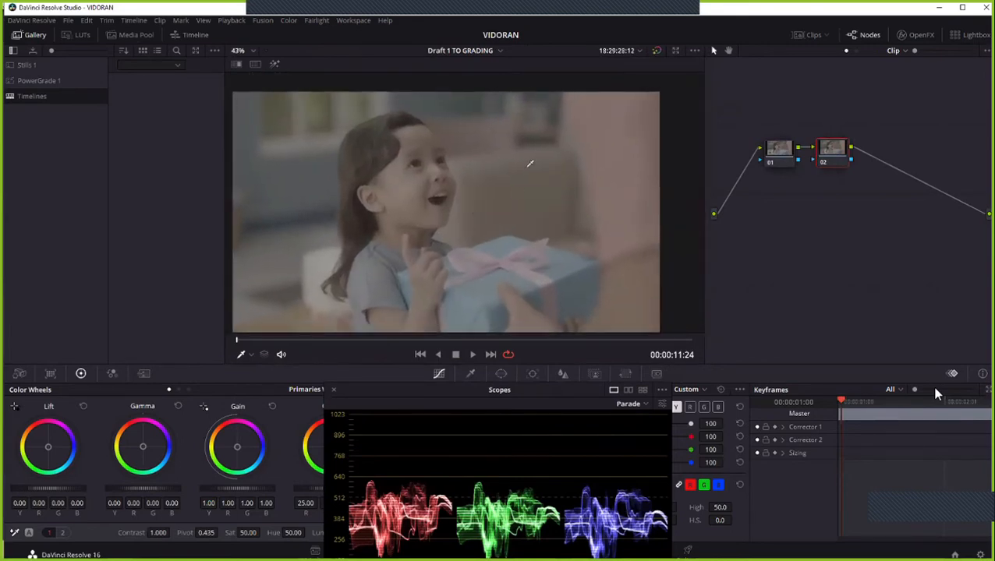
scroll(461, 237, down, 4)
scroll(458, 252, up, 5)
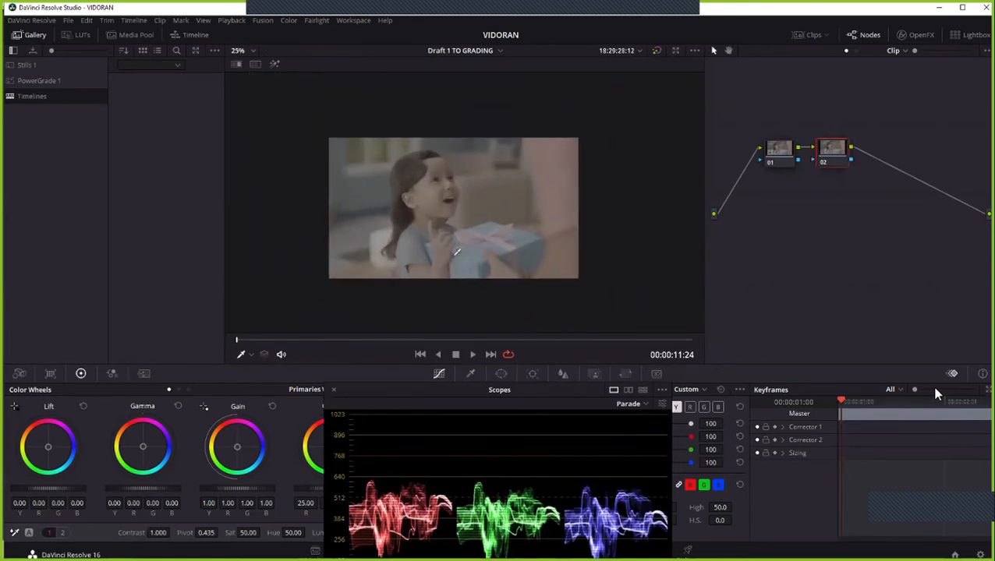
scroll(448, 238, down, 2)
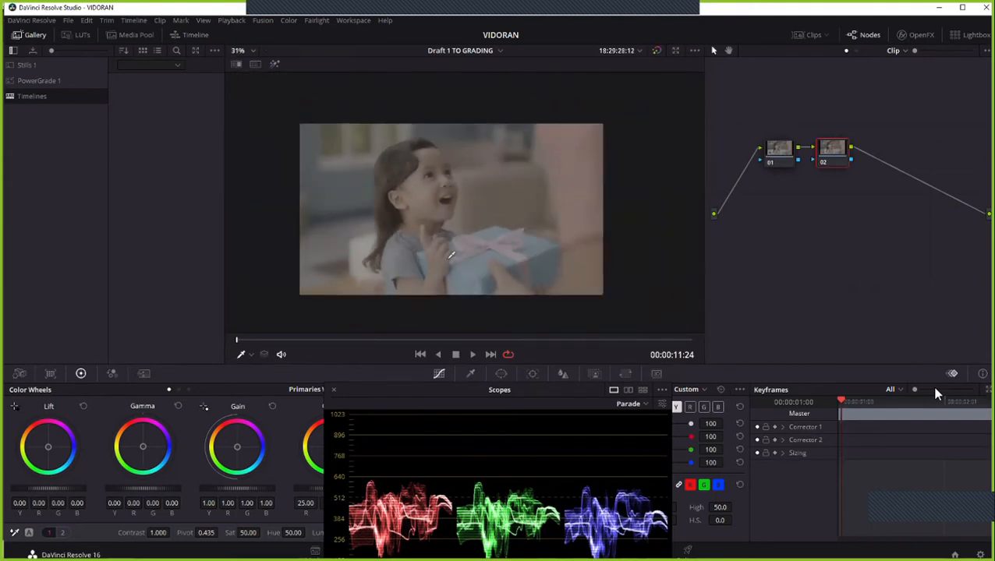
scroll(450, 250, up, 2)
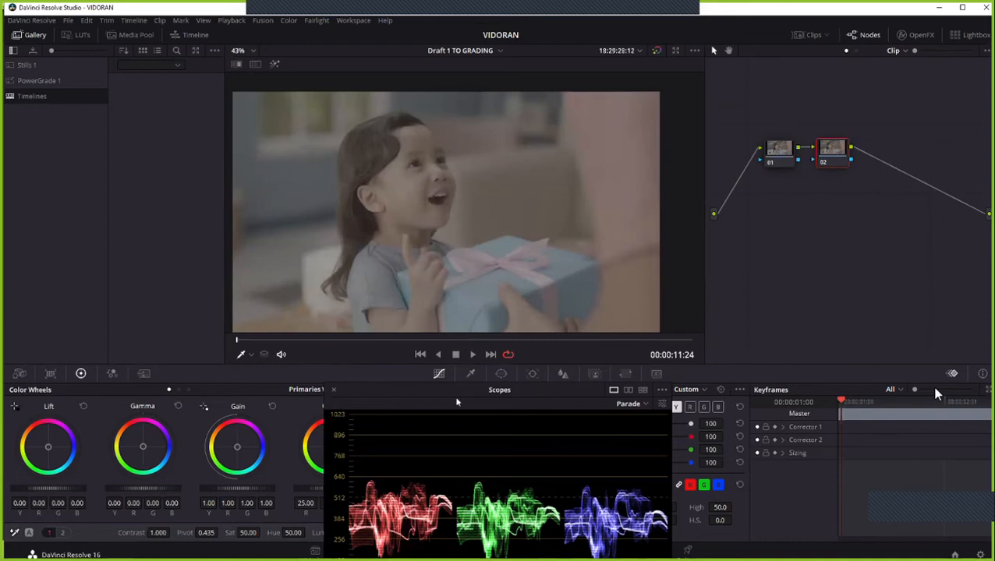
Reposition the Scopes window over the Curves and Keyframes palettes, leaving the viewer and the color wheels uncovered.
drag(487, 395, 388, 370)
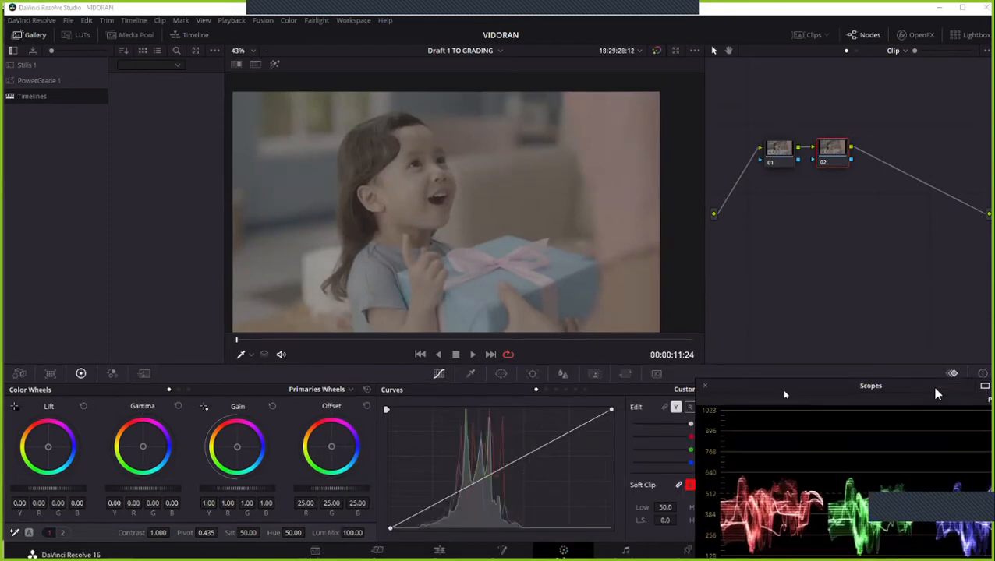
drag(784, 395, 613, 368)
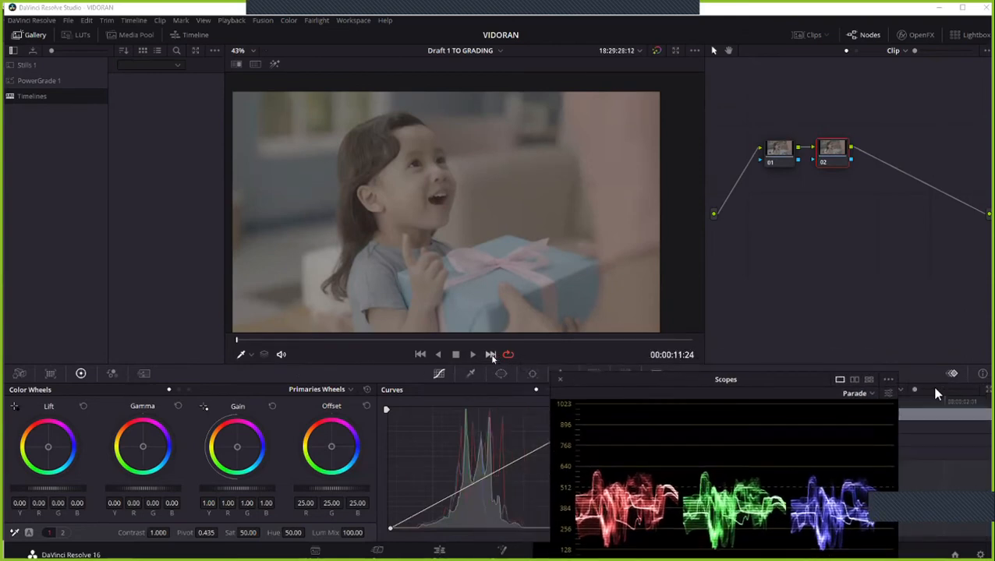
click(490, 355)
click(420, 355)
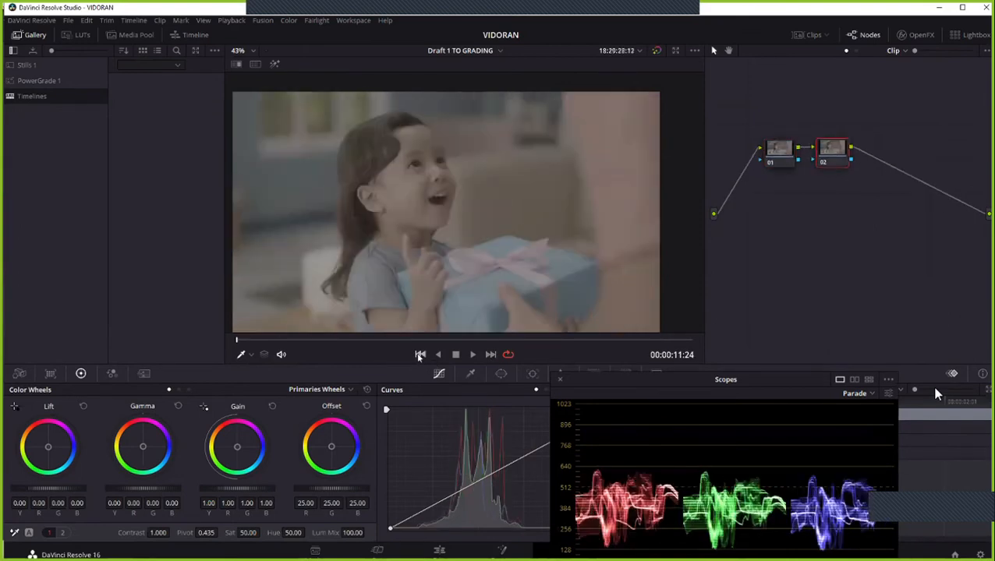
click(419, 355)
click(491, 355)
drag(642, 379, 712, 317)
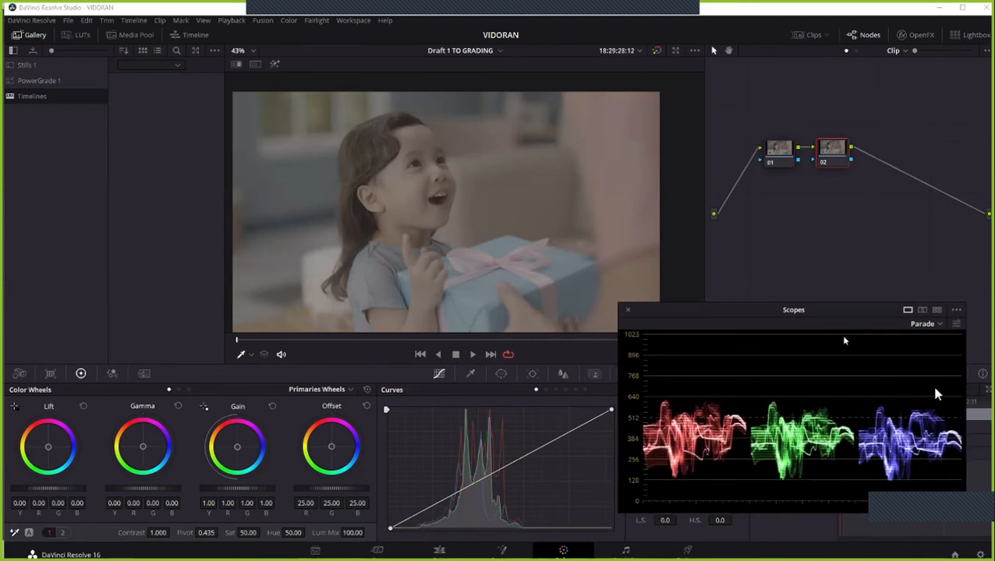
drag(830, 313, 326, 88)
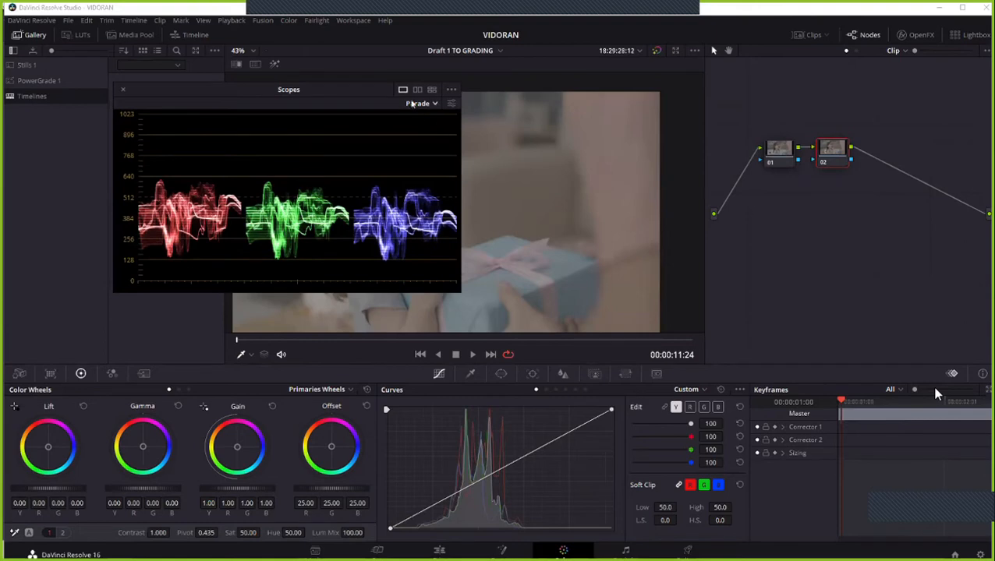
drag(335, 89, 761, 385)
Apply the ResolveFX Color Space Transform effect to node 02.
right_click(842, 153)
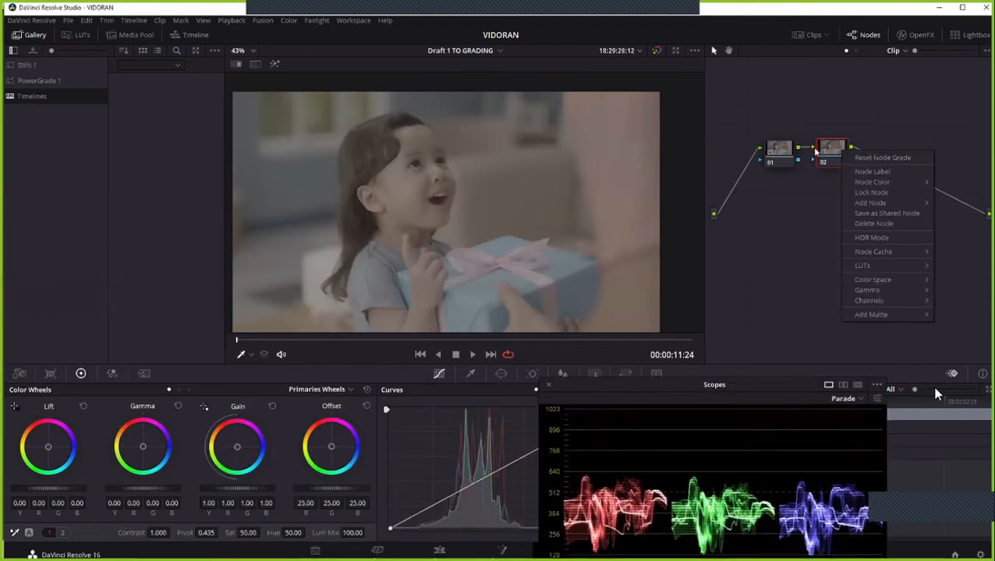
click(819, 150)
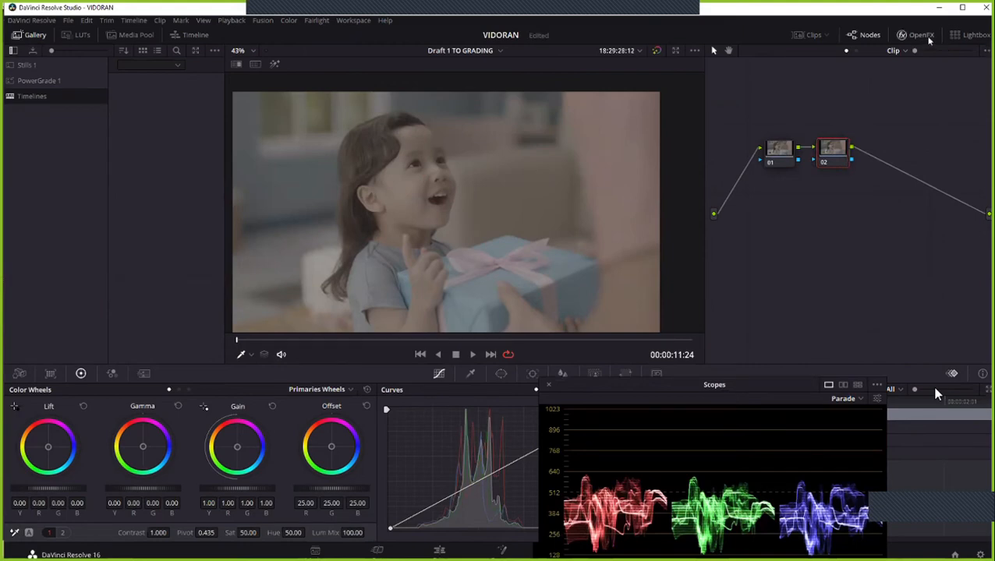
click(926, 37)
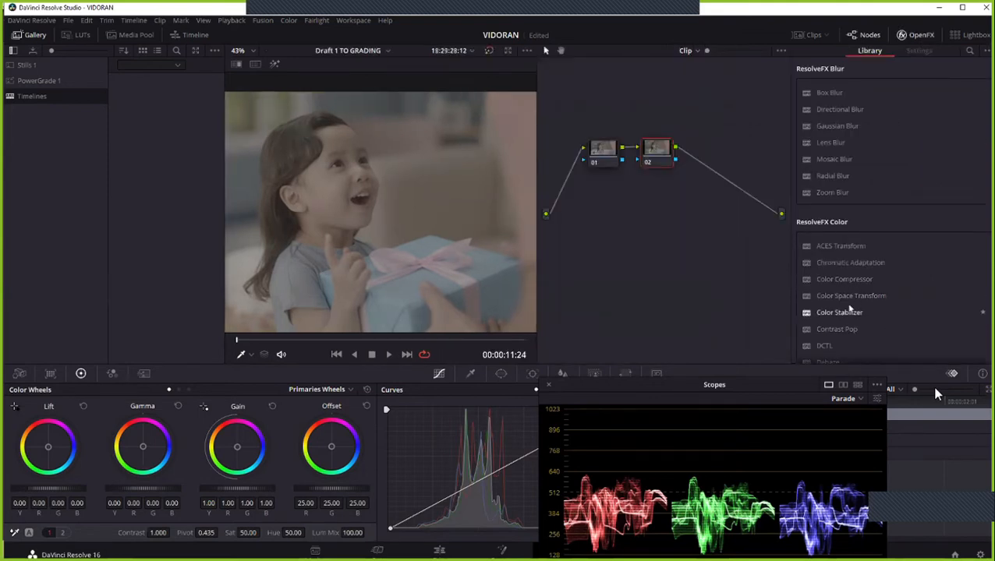
click(938, 37)
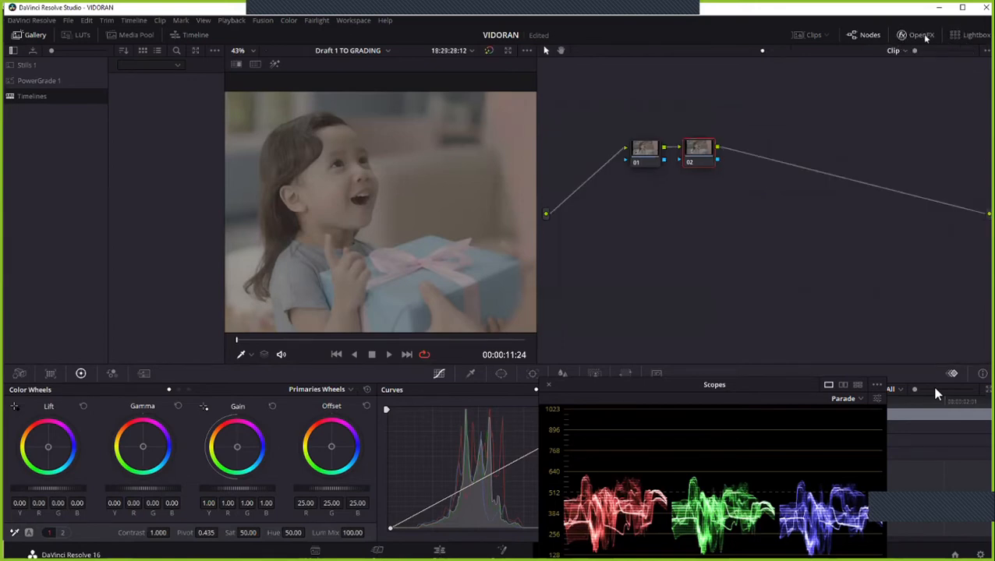
click(923, 37)
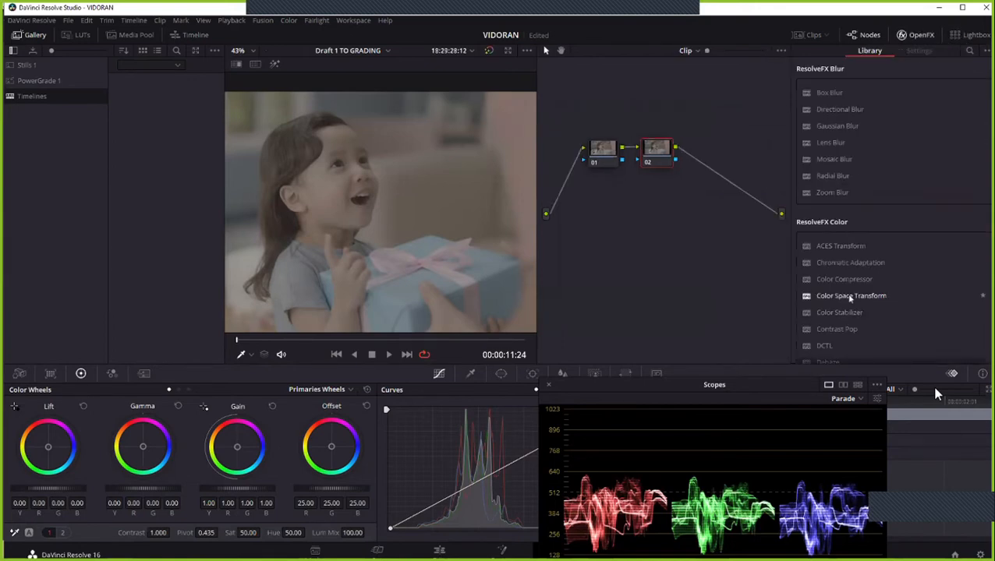
drag(879, 301, 657, 158)
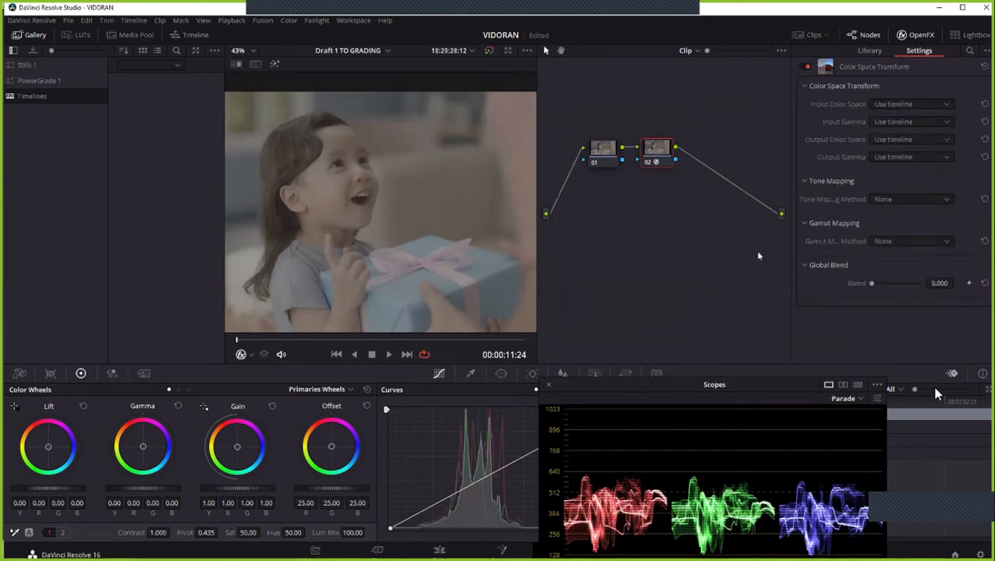
Set the transform's input color space to ARRI Alexa and its input gamma to ARRI LogC.
click(884, 111)
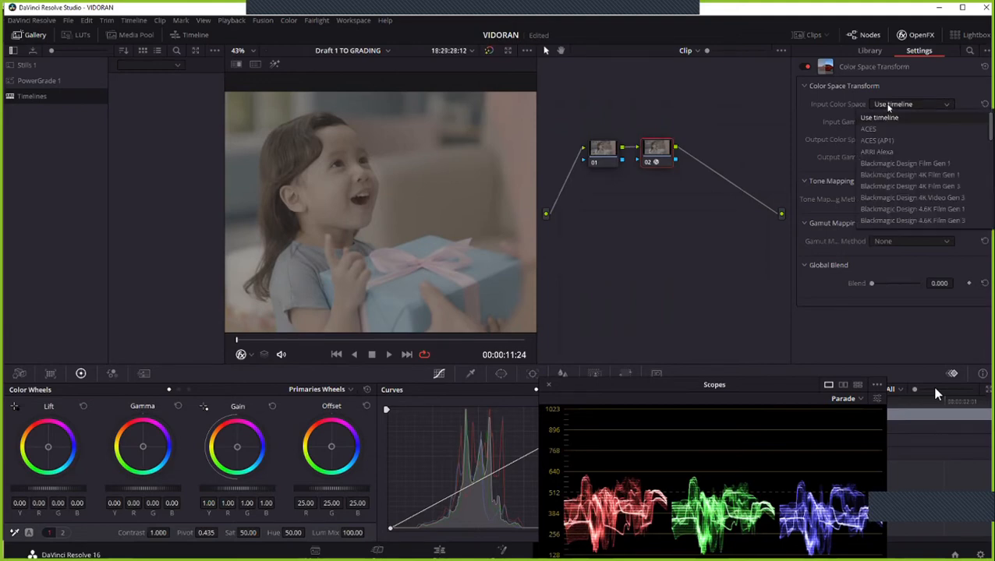
click(895, 104)
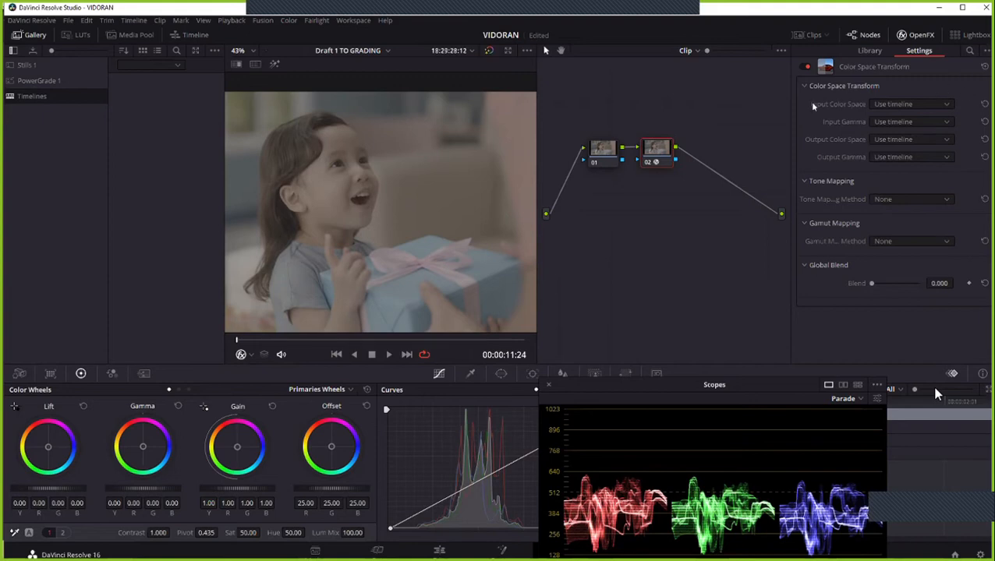
click(916, 106)
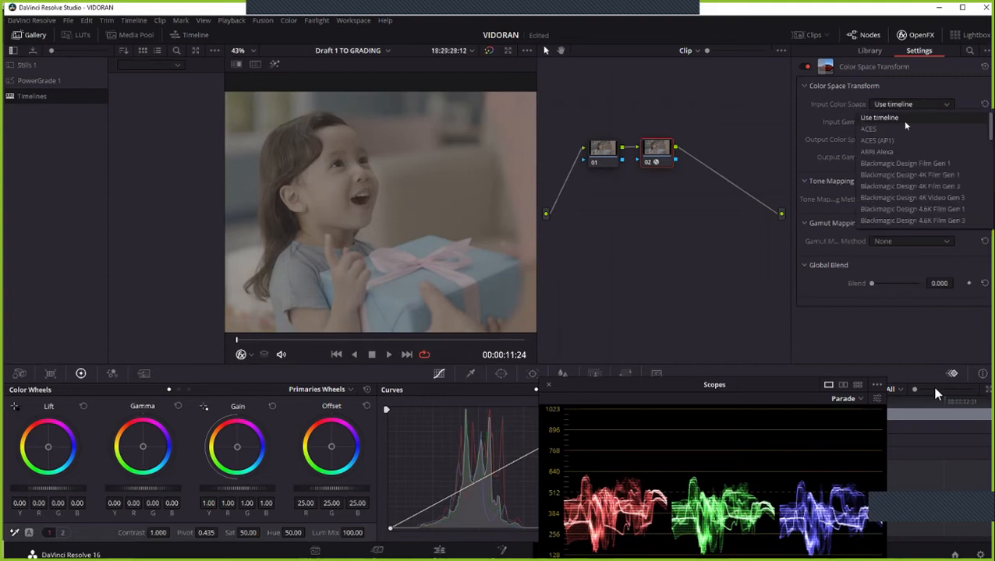
click(884, 151)
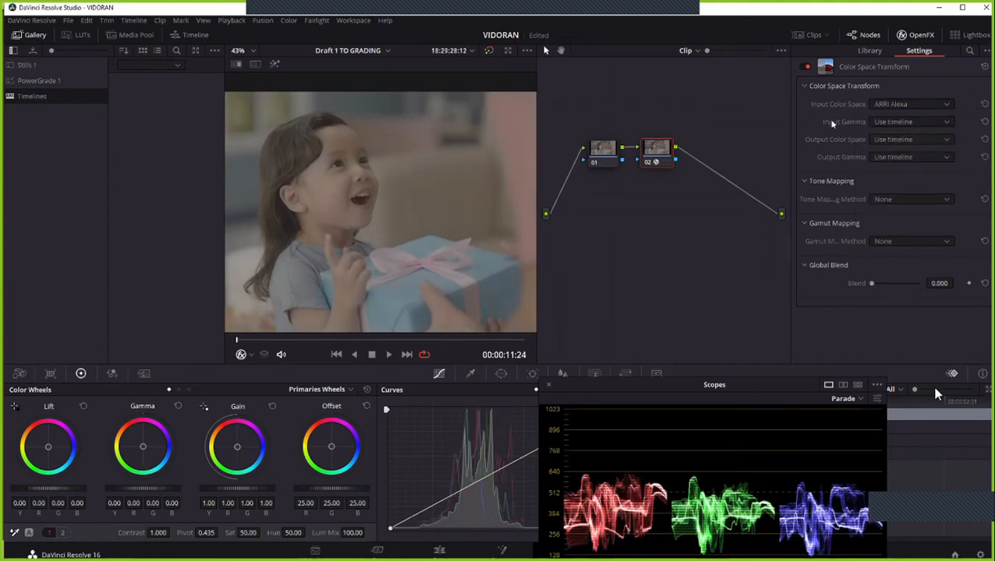
click(923, 124)
click(887, 180)
Set both the output color space and the output gamma of the transform to Rec.709.
click(892, 139)
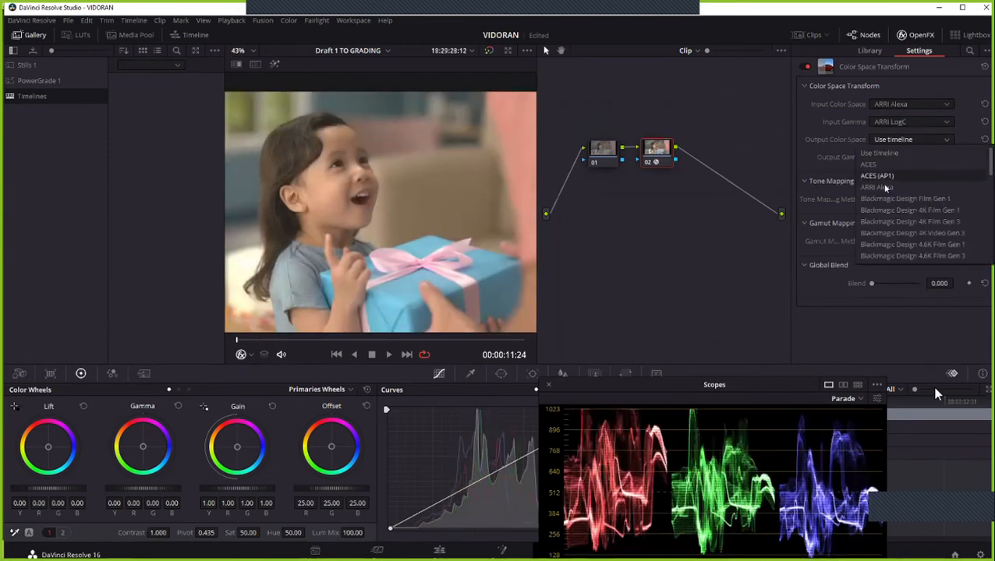
scroll(897, 203, down, 10)
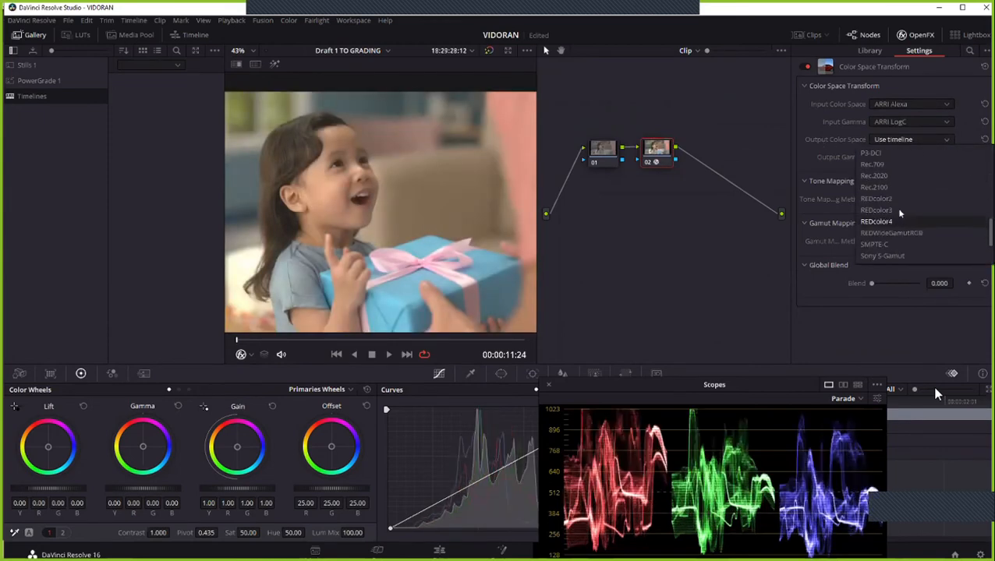
click(891, 164)
click(899, 155)
scroll(912, 203, down, 3)
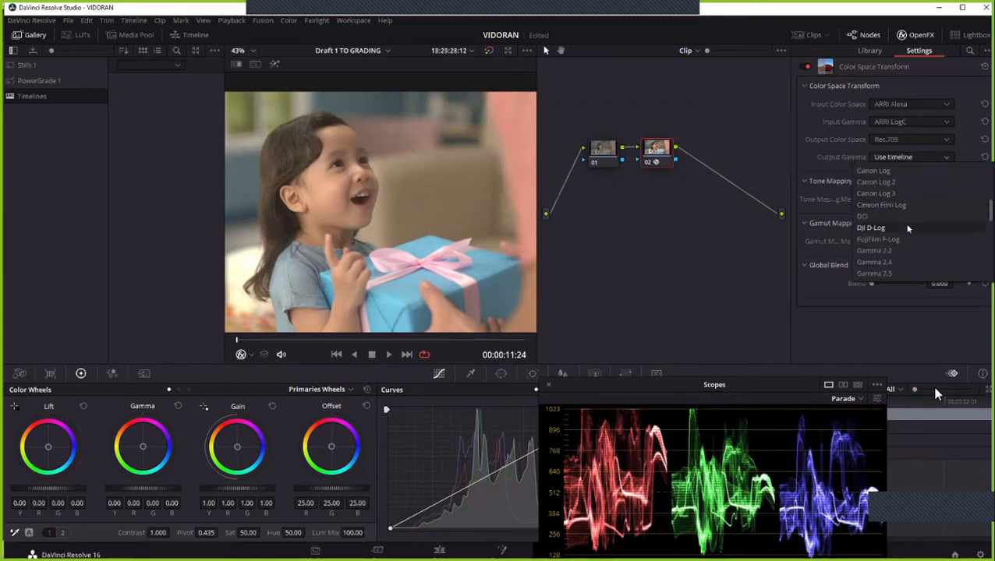
scroll(908, 203, down, 5)
click(901, 194)
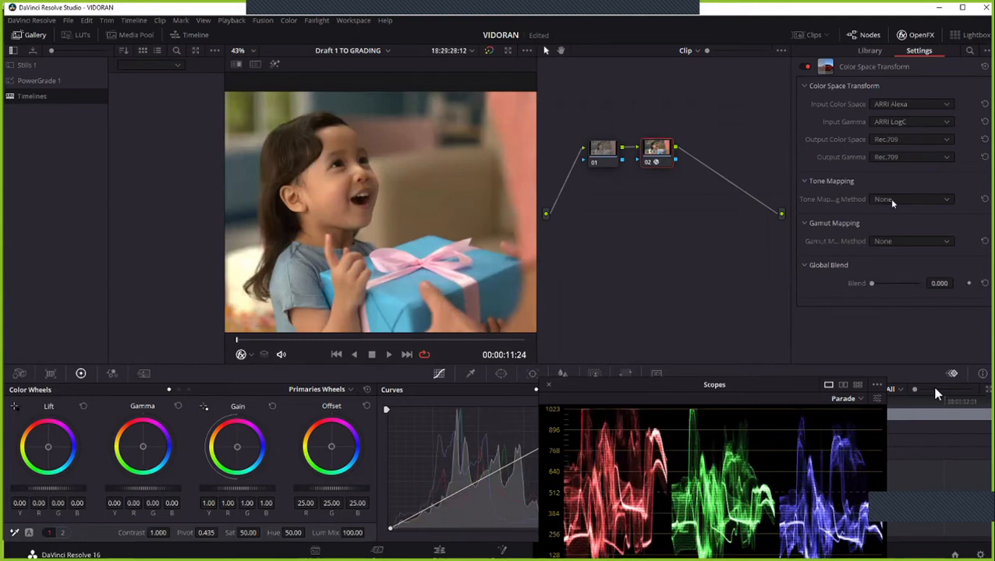
Set the tone mapping method to Luminance Mapping and the gamut mapping method to Saturation Mapping.
click(892, 199)
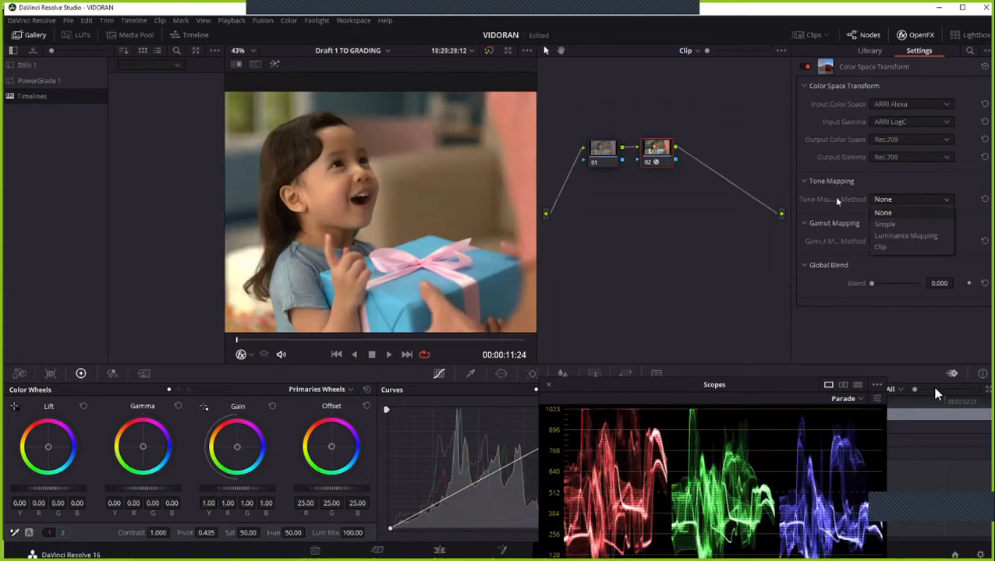
click(799, 209)
drag(789, 205, 738, 212)
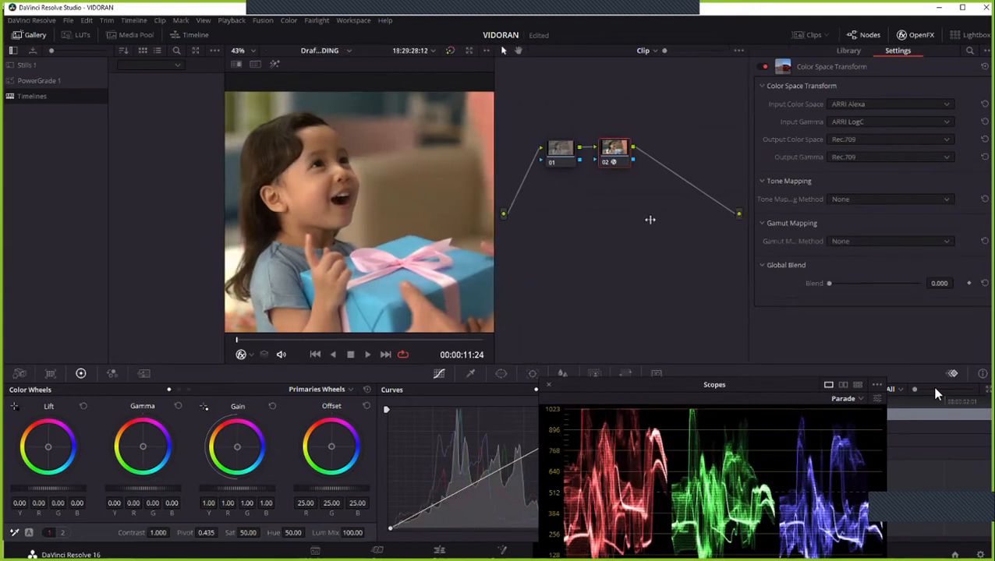
click(856, 202)
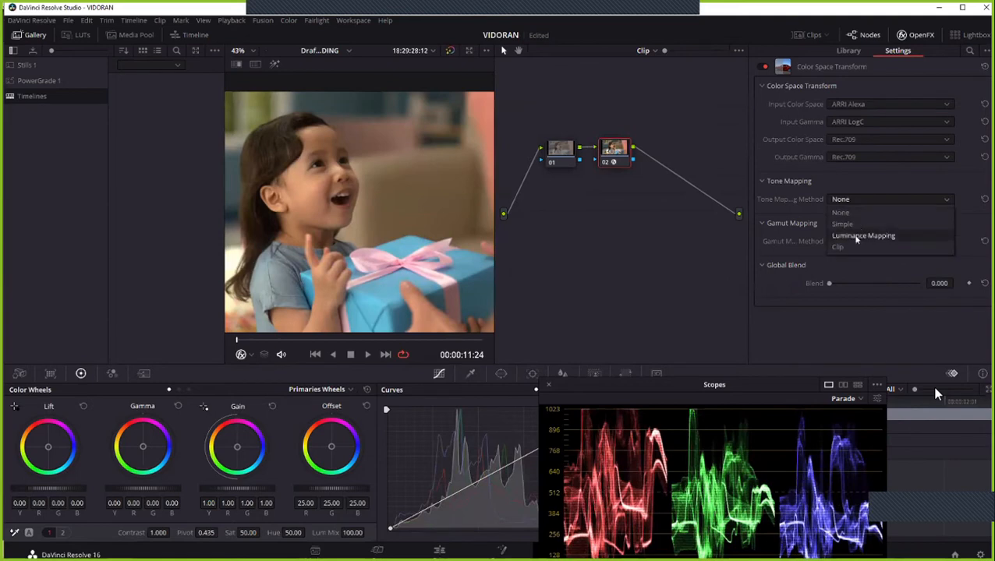
click(854, 236)
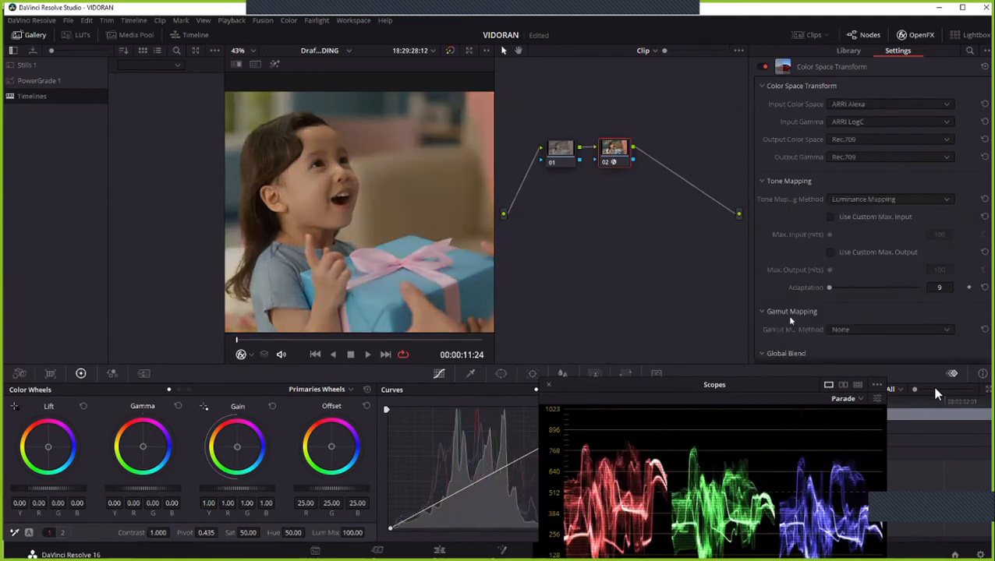
click(848, 330)
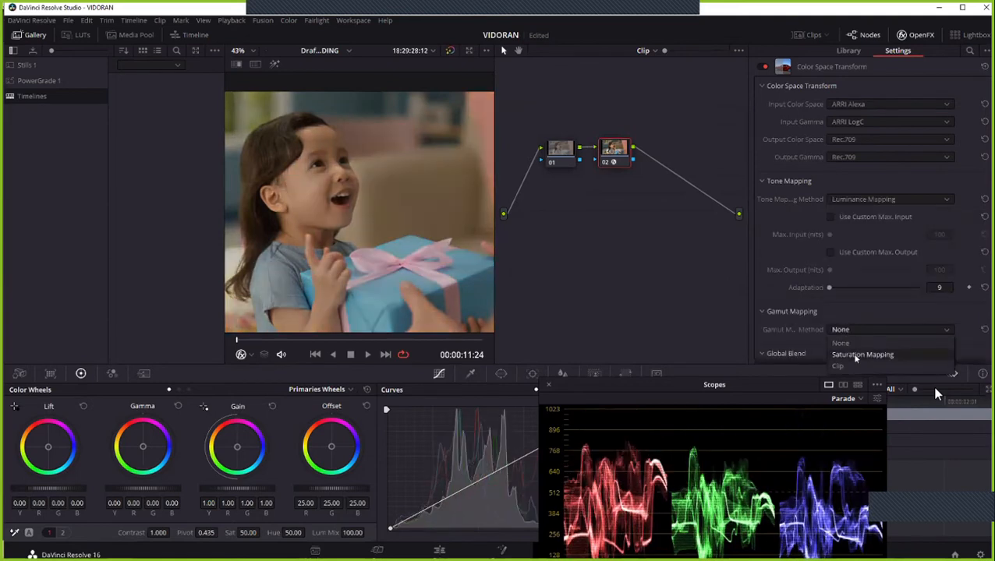
click(858, 355)
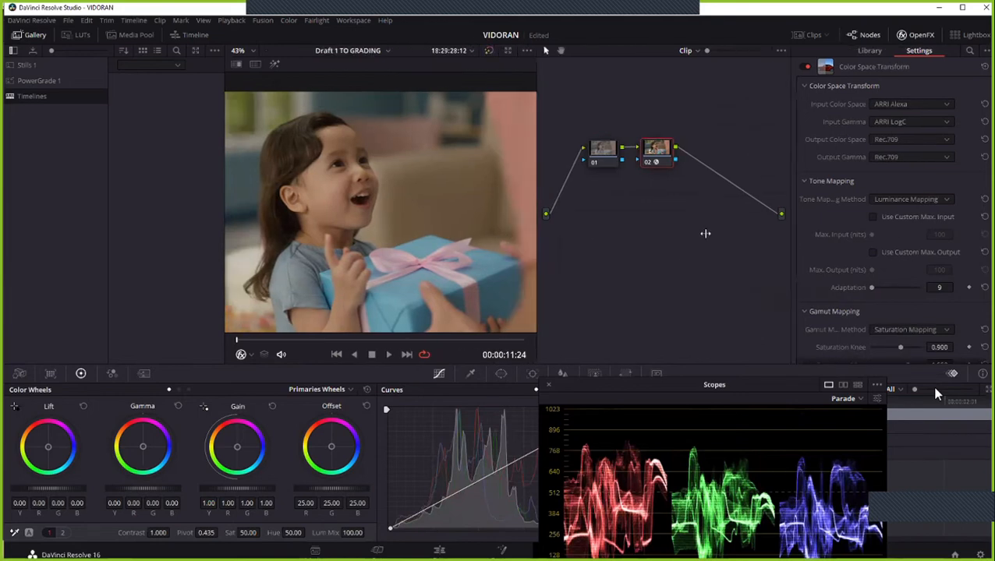
Move the Scopes window over the Curves palette so the whole parade scale fits on screen.
click(920, 35)
click(933, 36)
drag(769, 383, 574, 356)
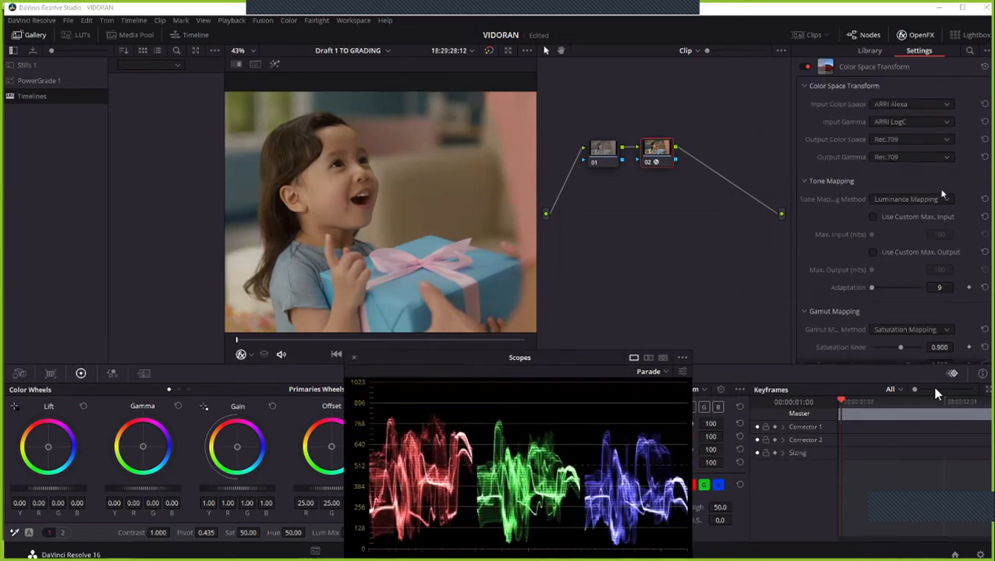
Hide the scopes and review the converted clip in full screen, scrubbing back and forth through the shot.
scroll(908, 255, down, 2)
scroll(876, 284, up, 2)
key(ctrl+shift+w)
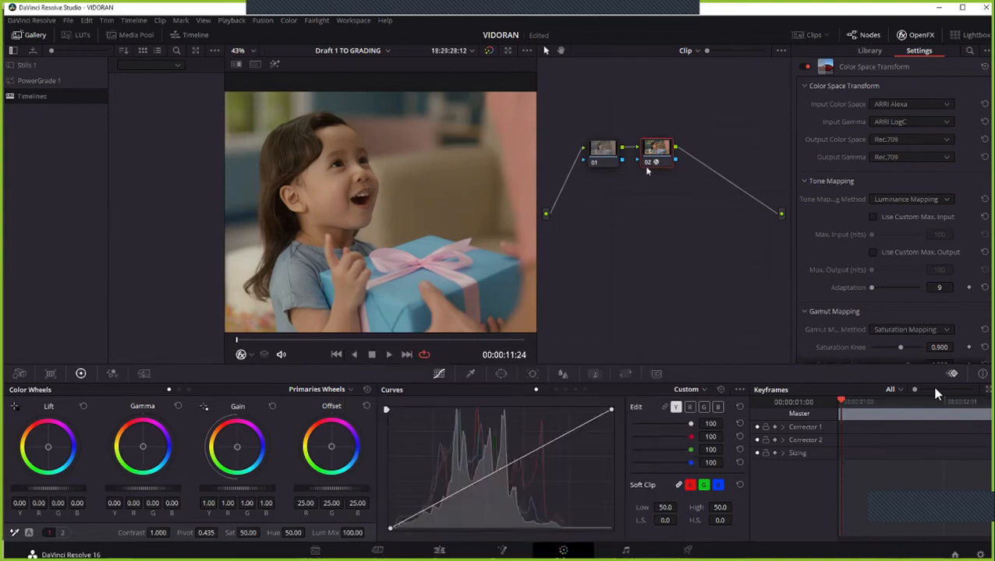
key(ctrl+f)
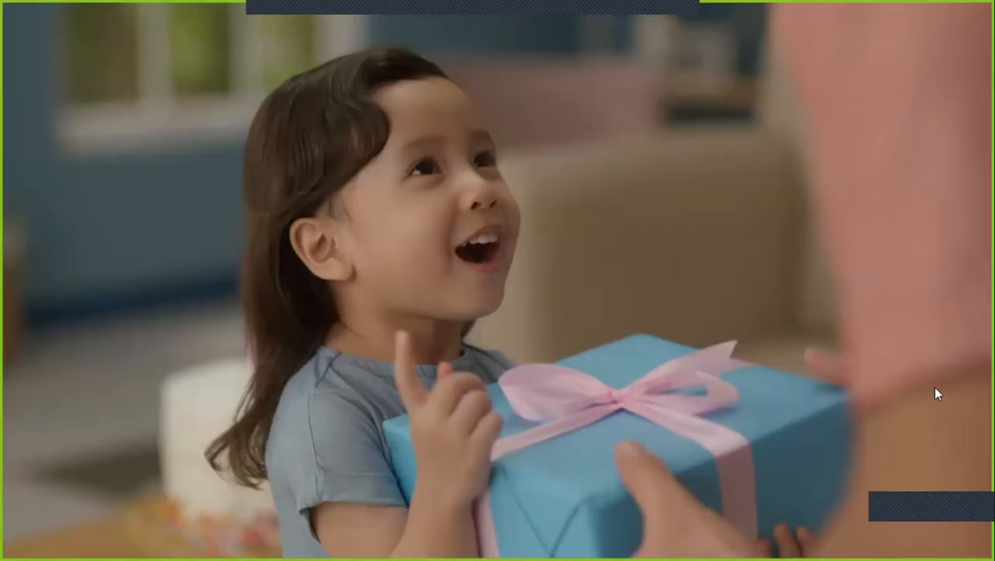
mouse_move(682, 126)
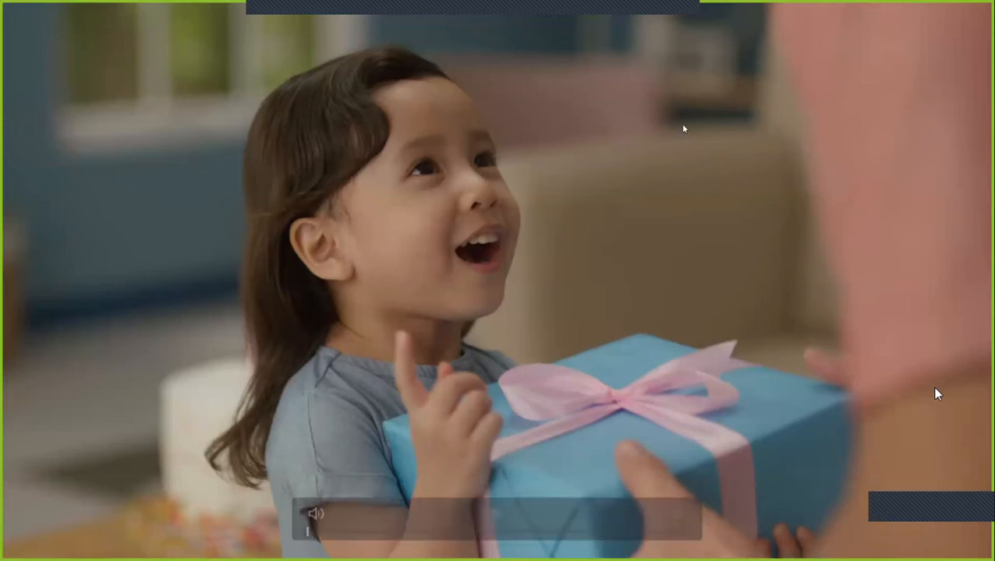
drag(332, 535, 656, 530)
drag(463, 531, 406, 535)
click(381, 533)
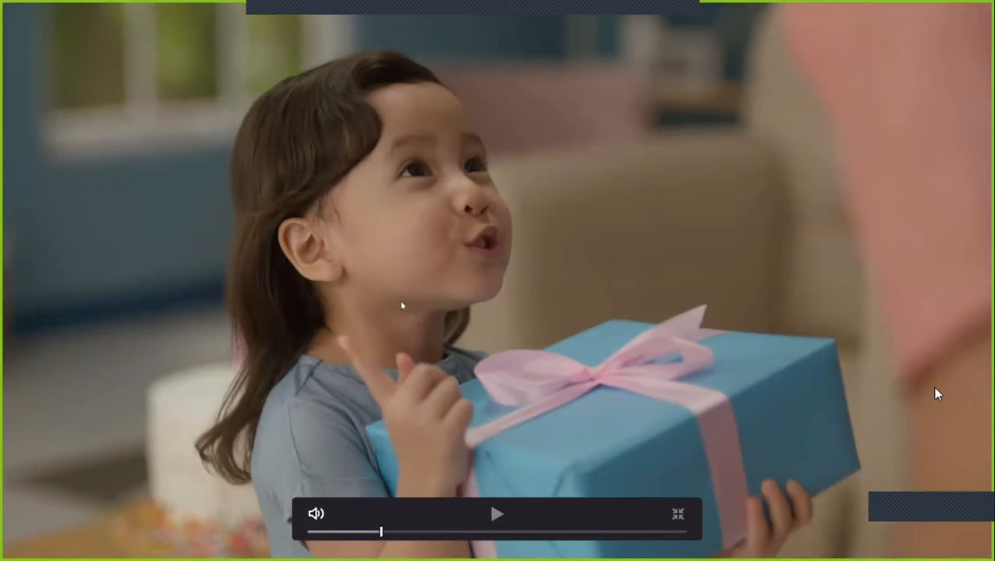
key(Escape)
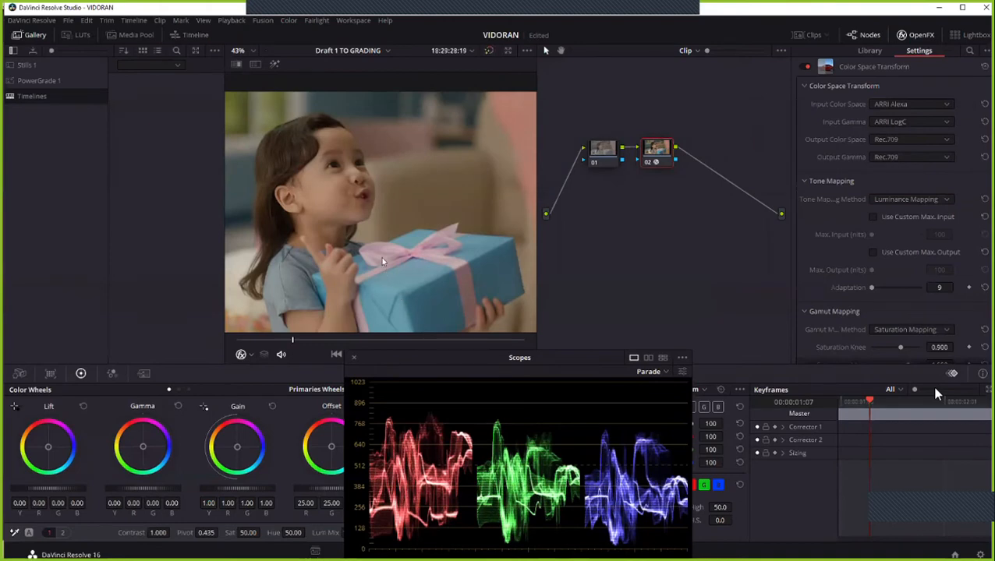
Zoom the viewer out to 29% to see the whole frame, and check the image once more in full screen.
scroll(382, 262, down, 2)
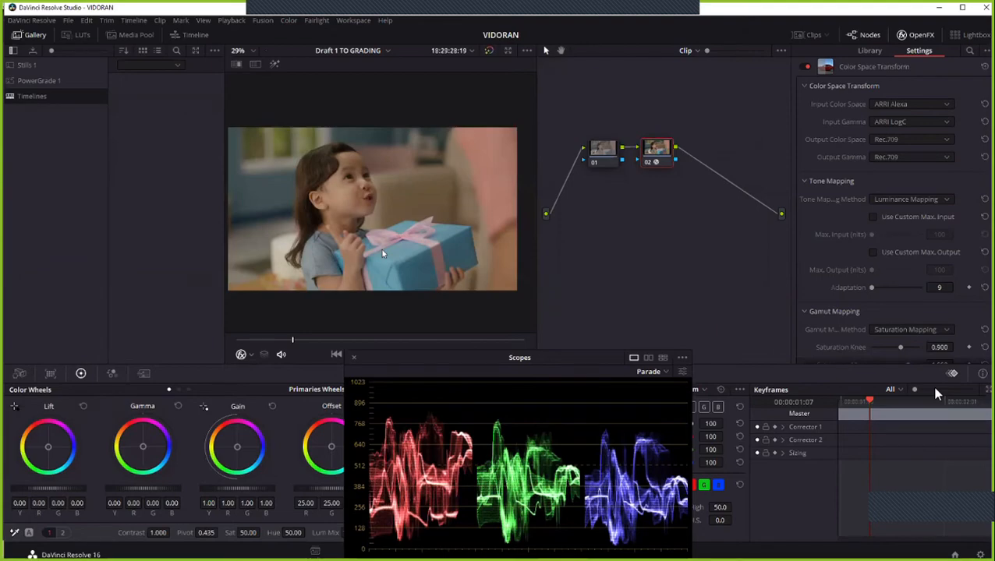
key(ctrl+f)
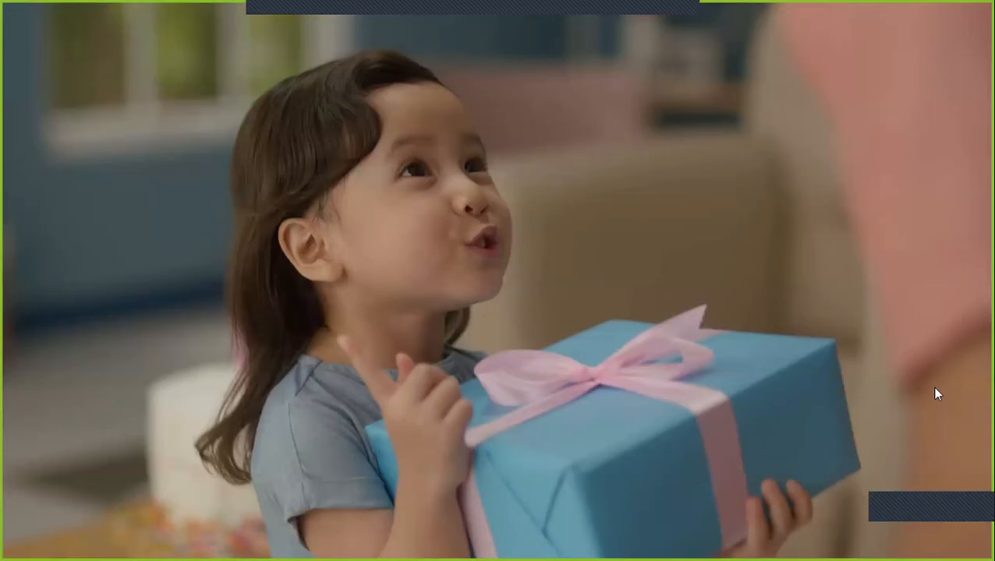
key(Escape)
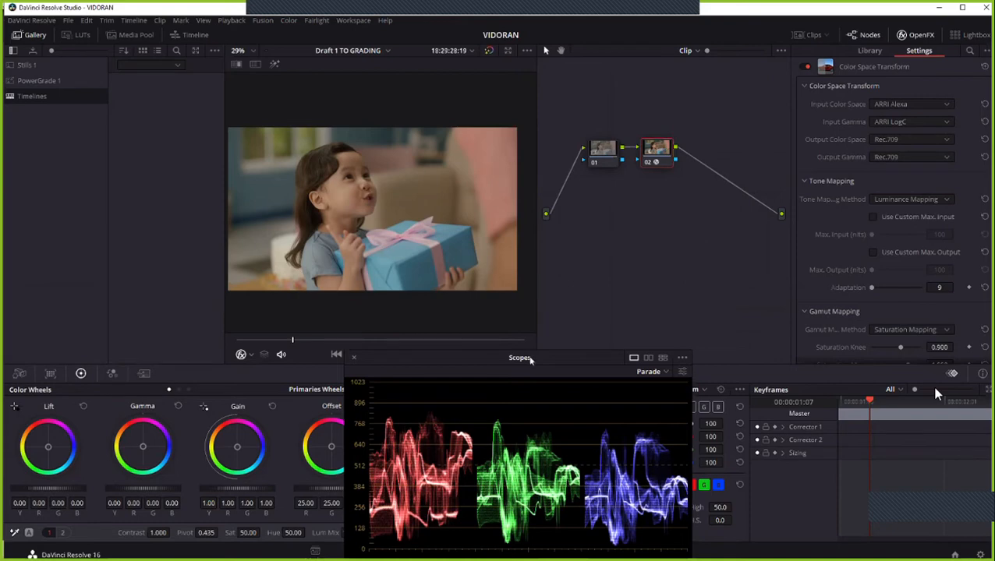
Move the Scopes window below the node graph and place node 02 farther from node 01, dismissing the project backup warning.
drag(531, 358, 737, 313)
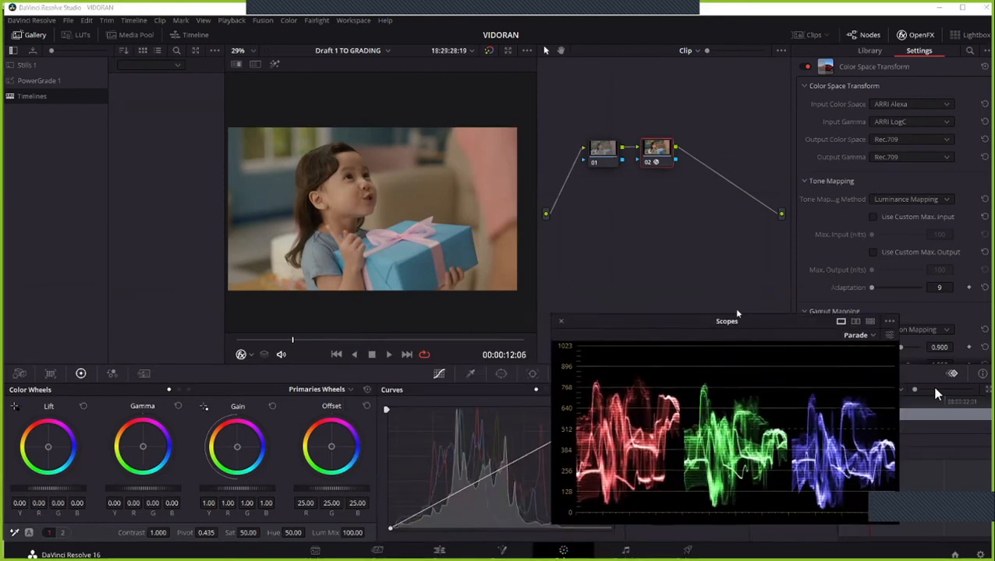
click(633, 163)
drag(664, 156, 676, 157)
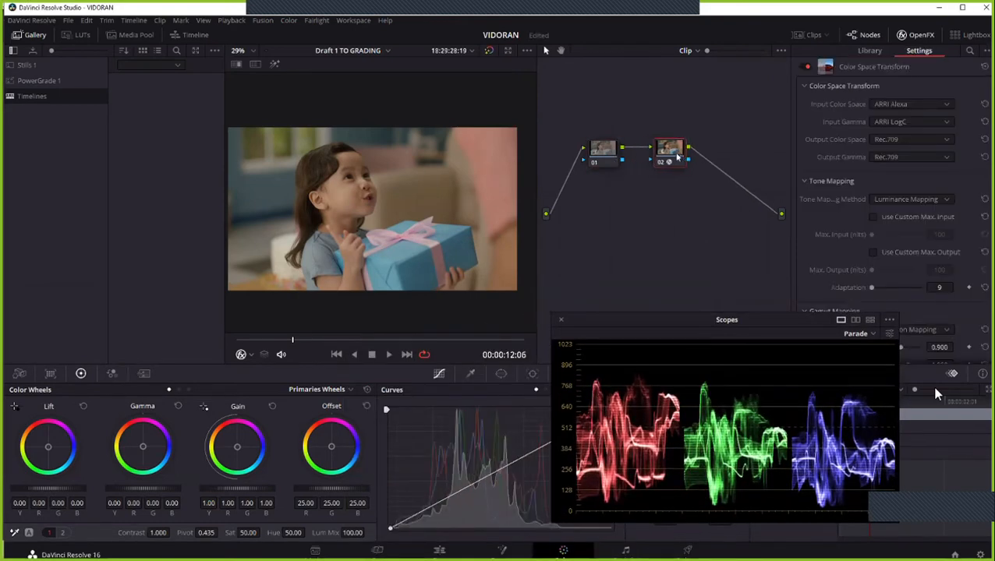
click(604, 170)
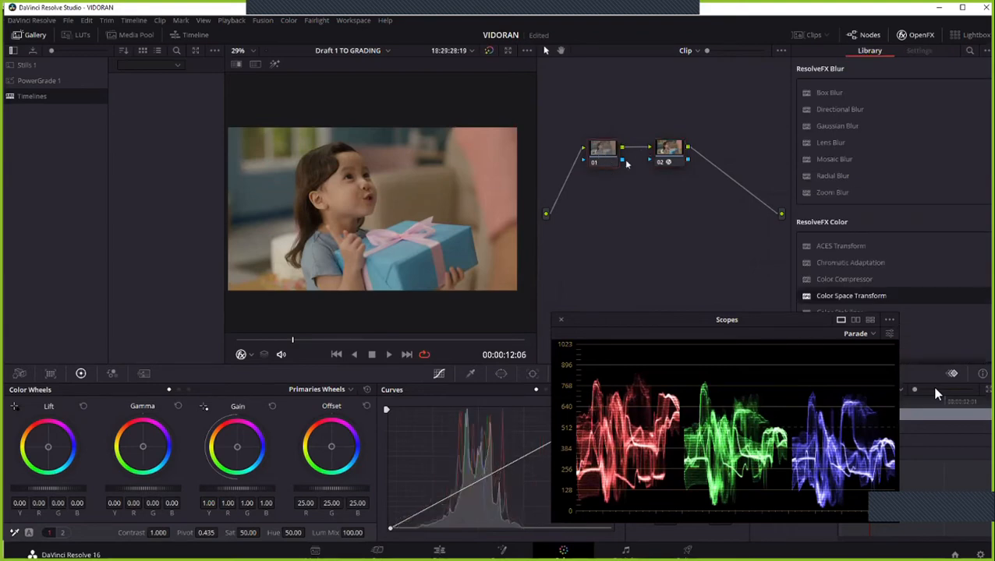
drag(666, 148, 692, 148)
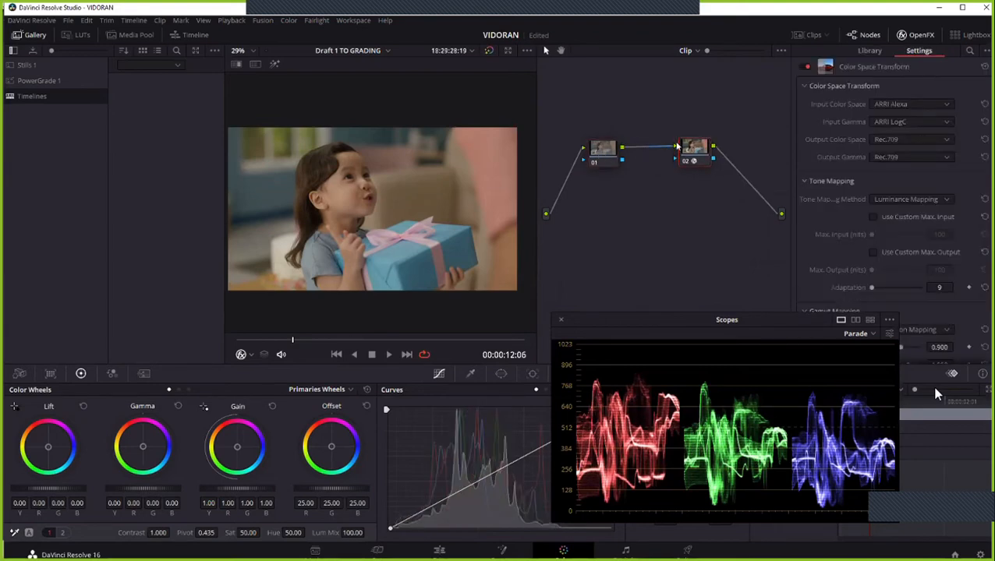
click(609, 164)
drag(689, 325, 705, 324)
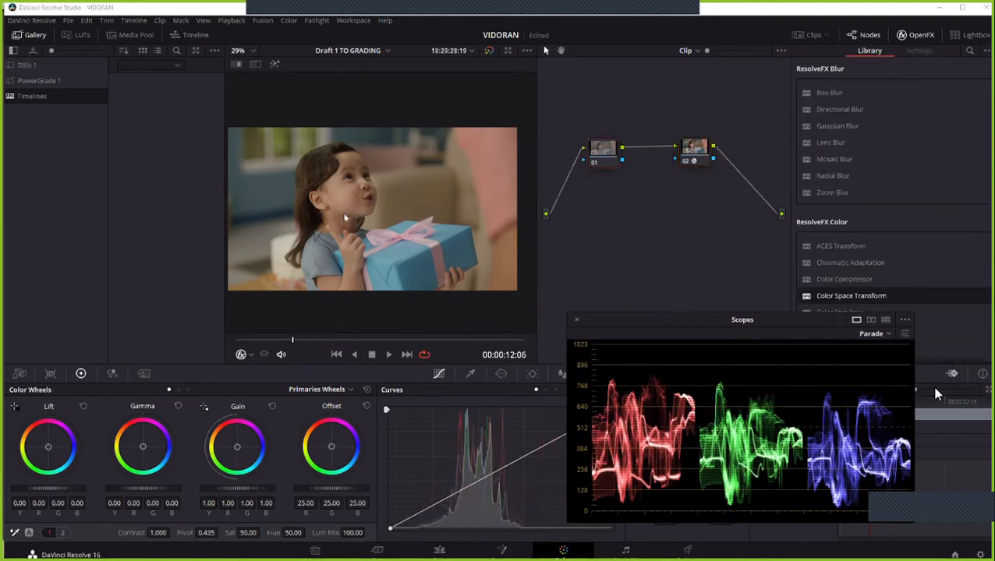
scroll(515, 207, up, 1)
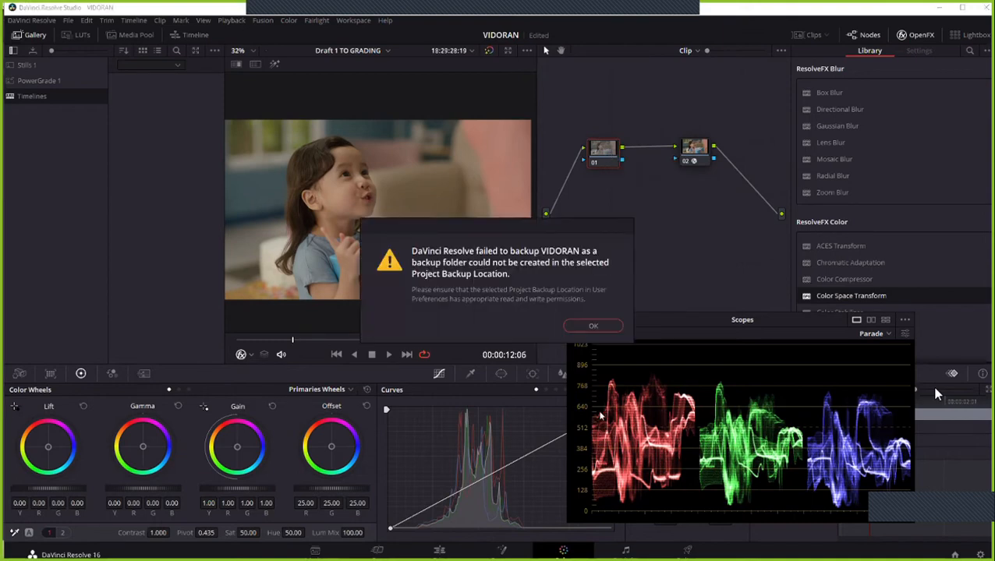
click(605, 326)
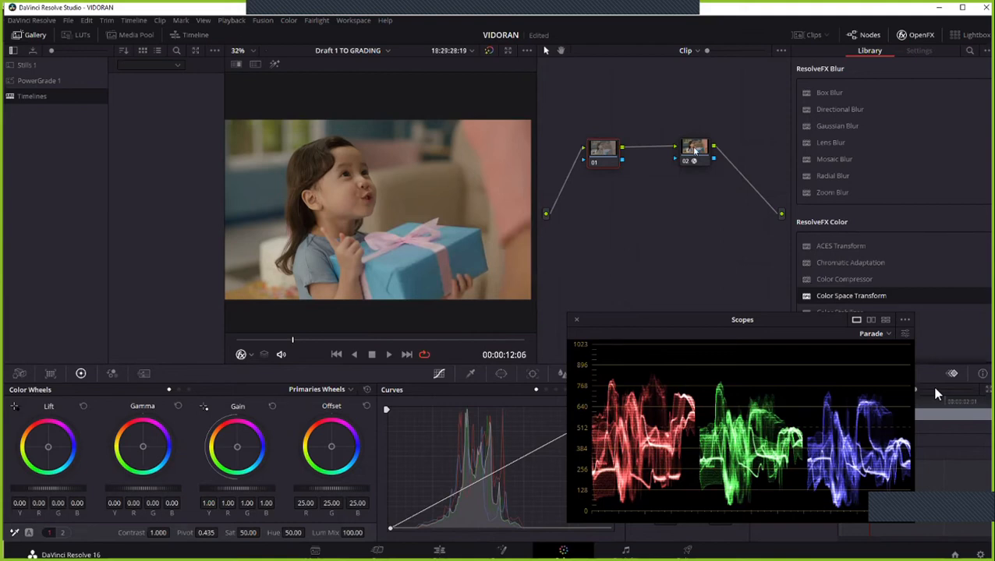
Add serial node 03 after the Color Space Transform node and space nodes 02 and 03 apart in the graph.
drag(698, 150, 699, 149)
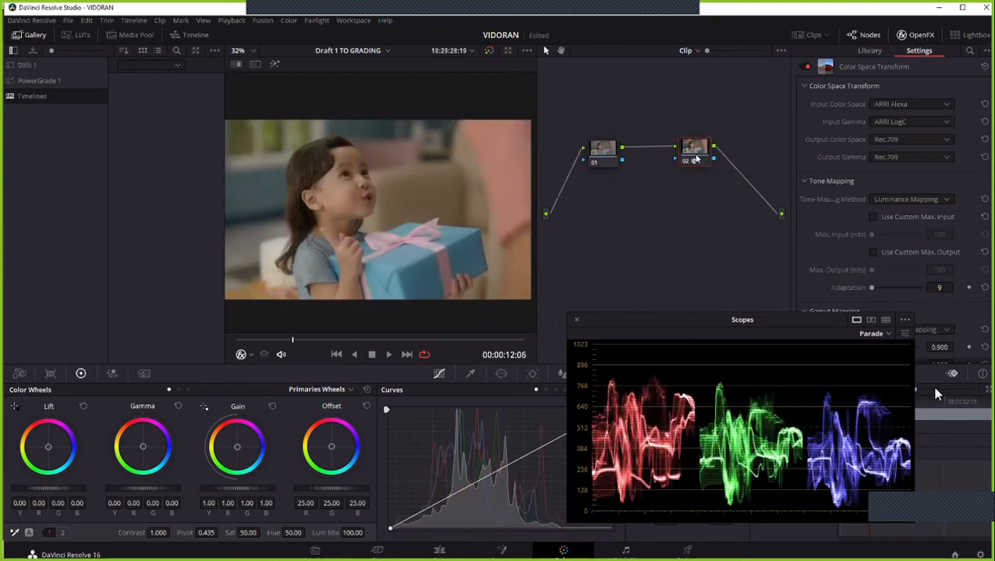
drag(698, 159, 660, 180)
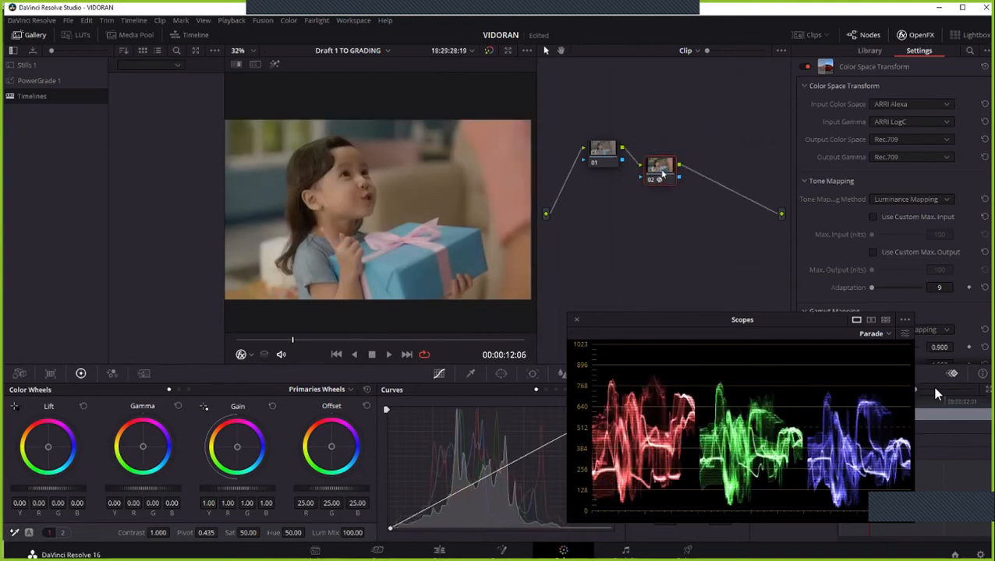
key(alt+s)
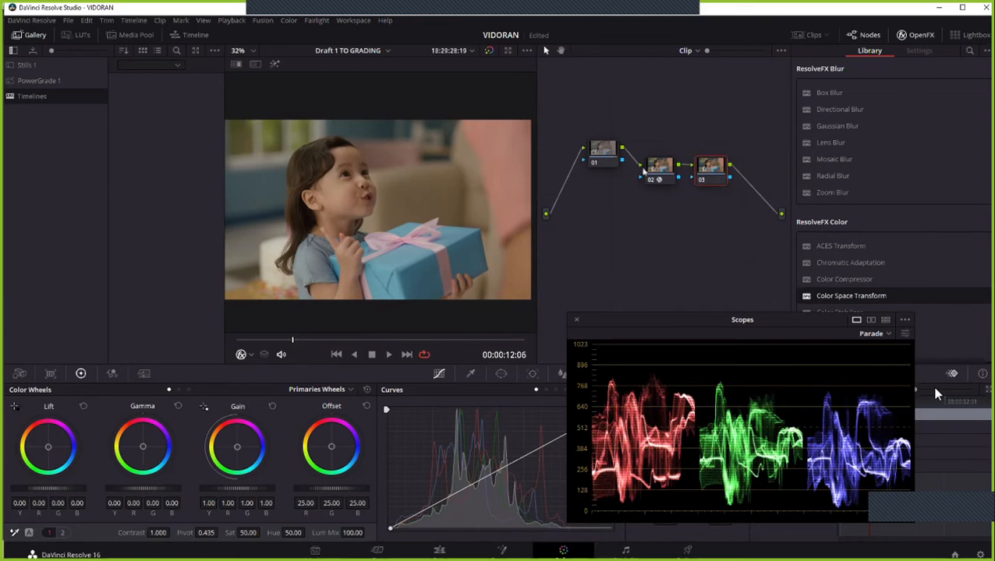
drag(716, 174, 737, 173)
drag(661, 172, 664, 164)
click(737, 168)
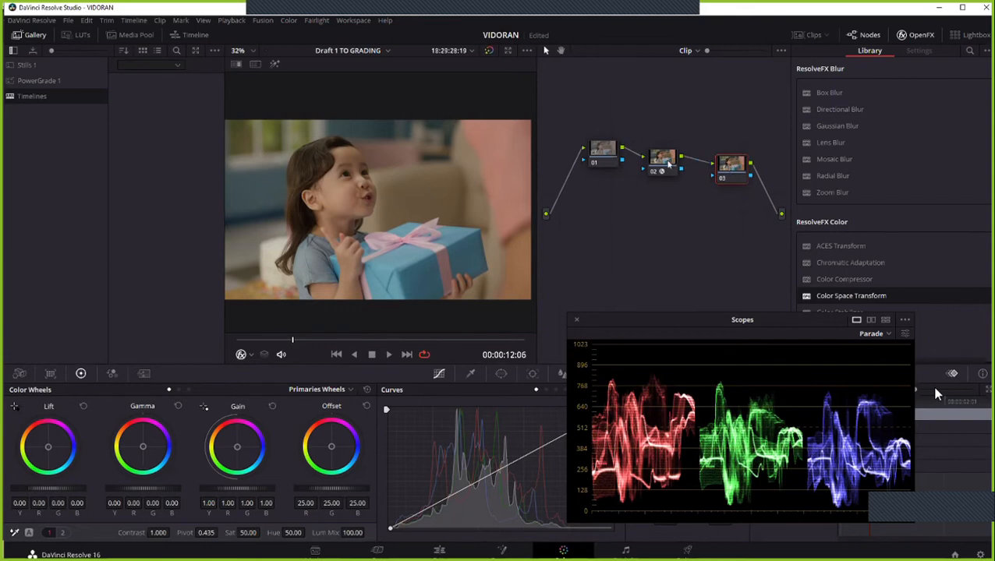
Try a slight Gain color shift on node 03 and reset the Gain wheel.
click(667, 162)
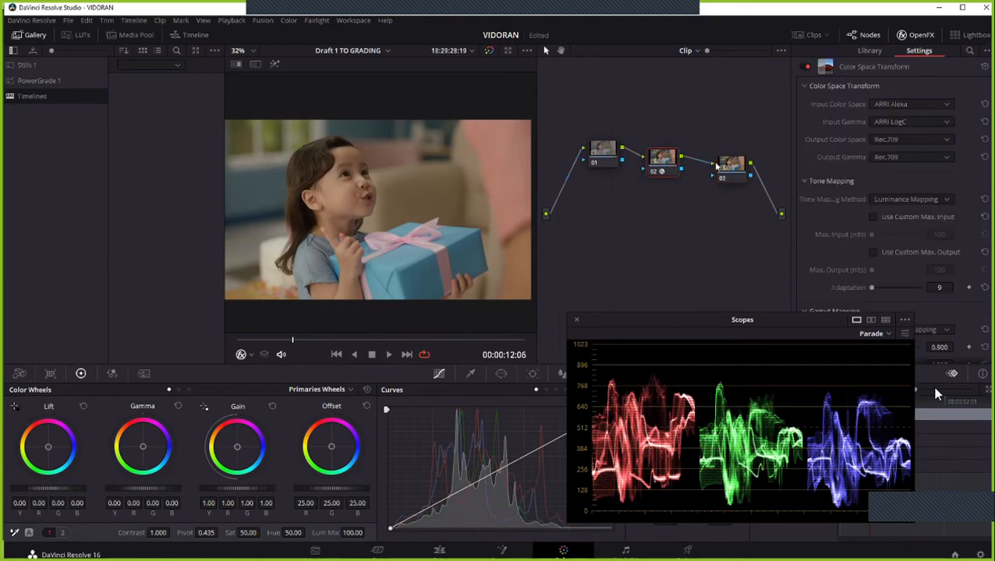
click(726, 166)
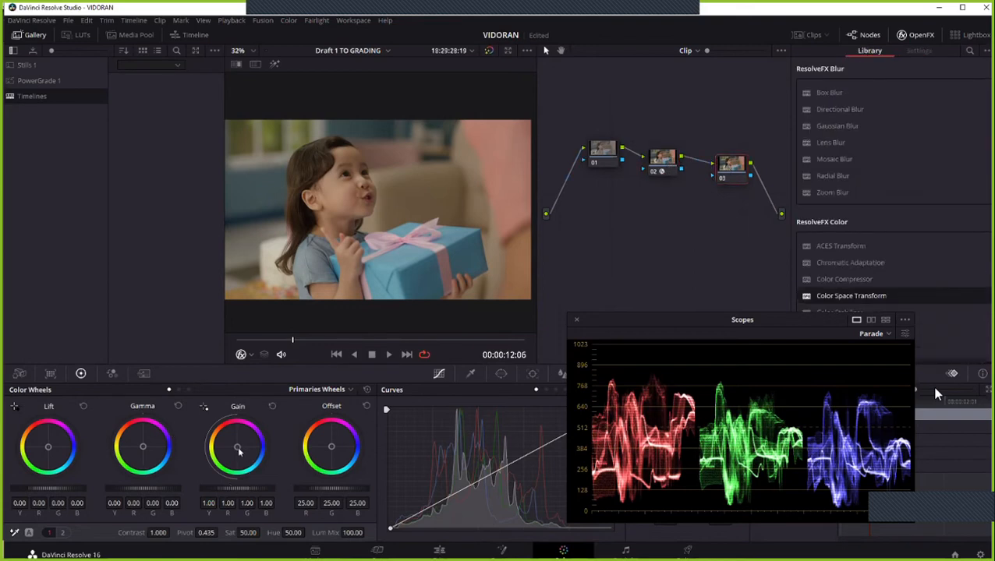
drag(237, 448, 240, 448)
click(272, 407)
Line node 01 up with node 02 and move the Scopes window up off the Curves palette.
drag(595, 159, 602, 167)
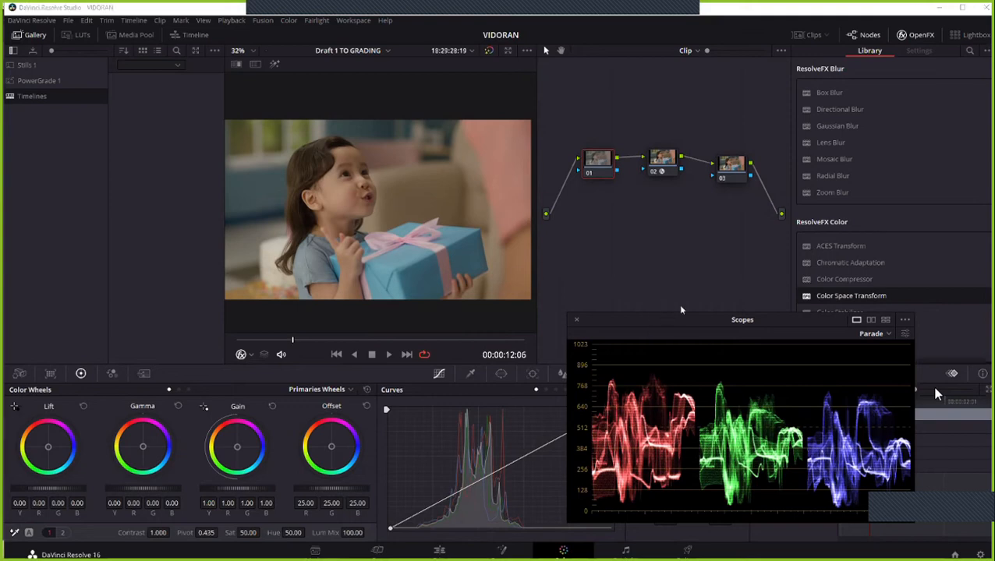
drag(685, 322, 705, 197)
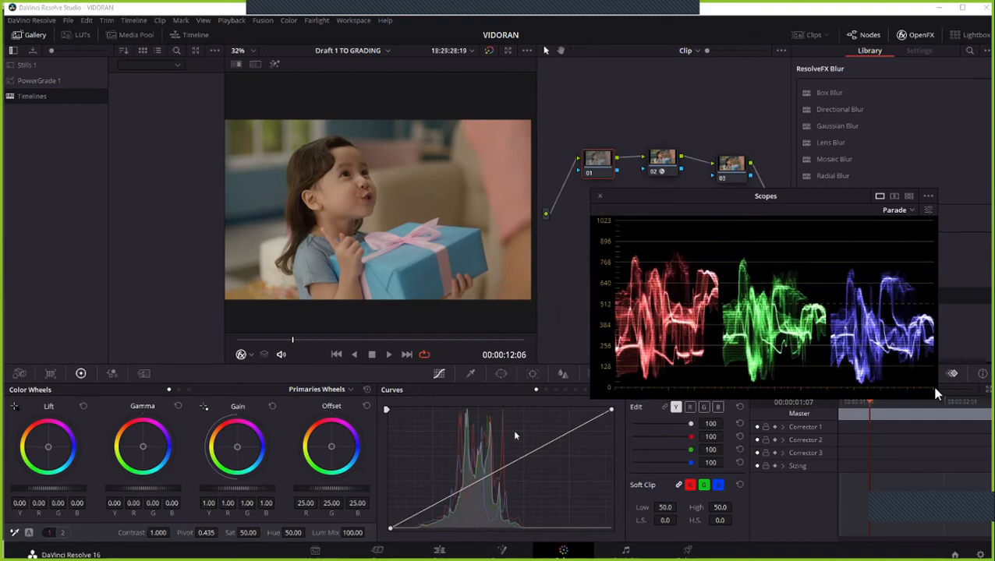
drag(691, 196, 709, 170)
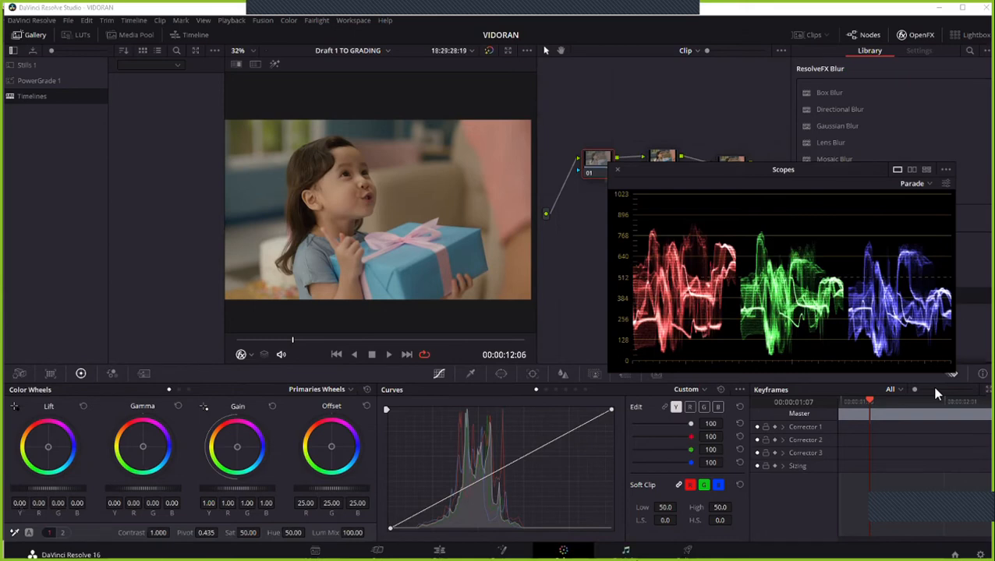
View the Log wheels, return to the Primaries Wheels, and move the Scopes window down to uncover all three nodes.
click(188, 389)
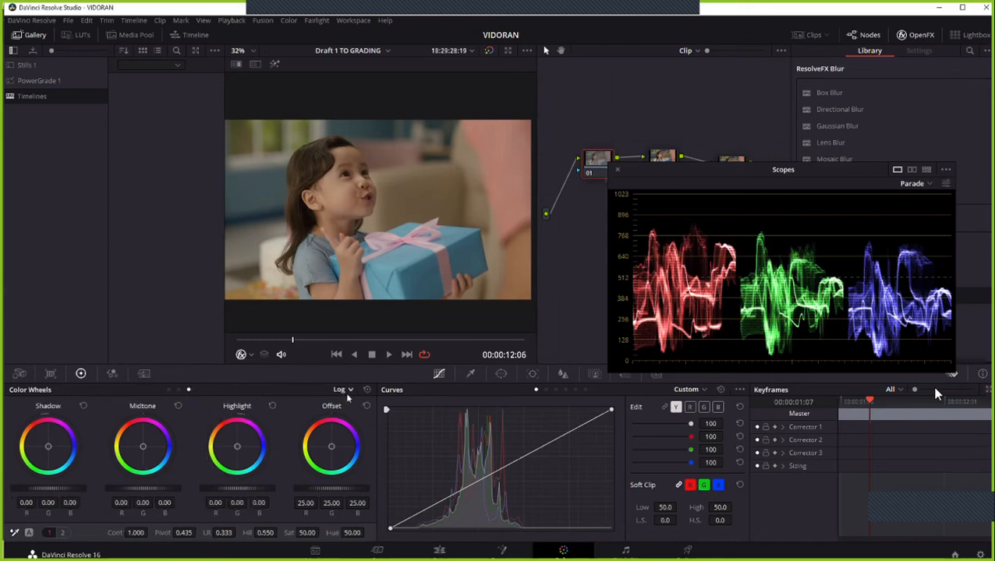
click(168, 390)
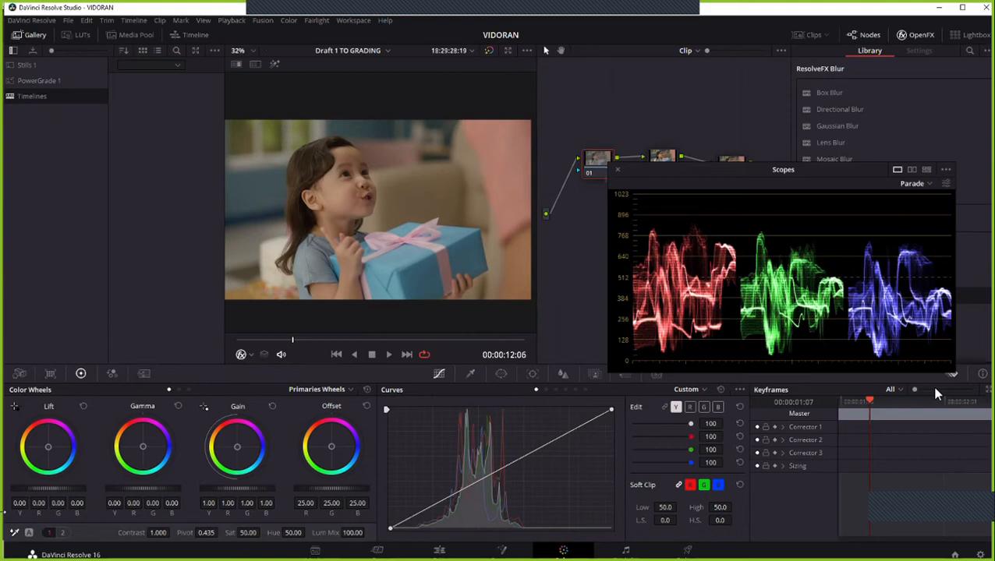
drag(706, 177, 722, 244)
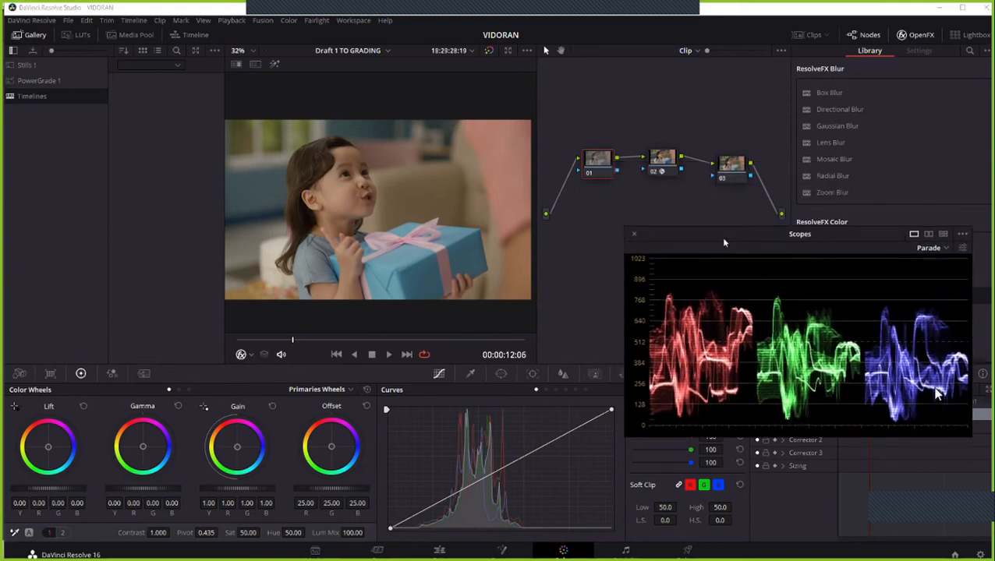
Enlarge the viewer image to 34% and move node 01 slightly up and away from node 02.
click(663, 156)
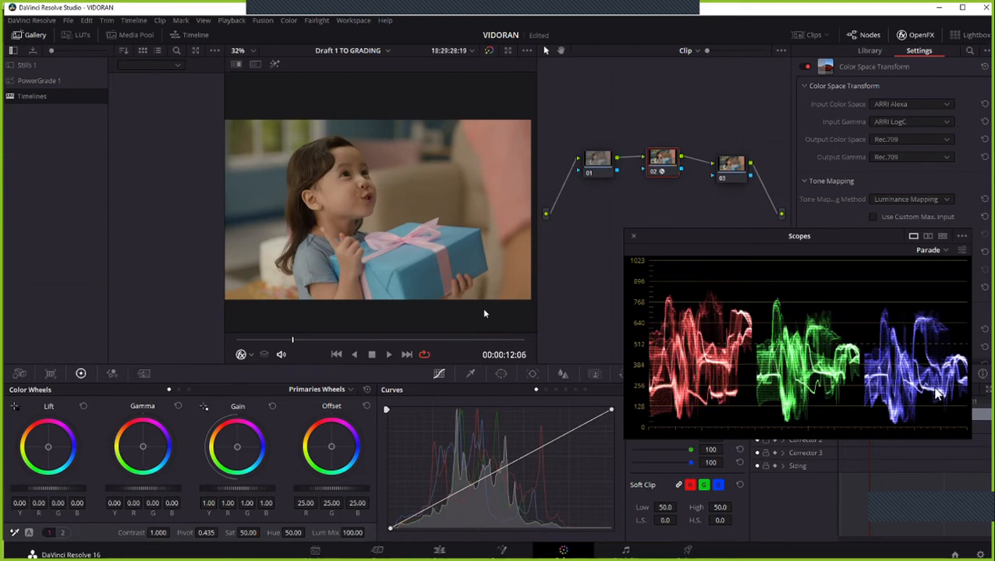
scroll(484, 313, up, 1)
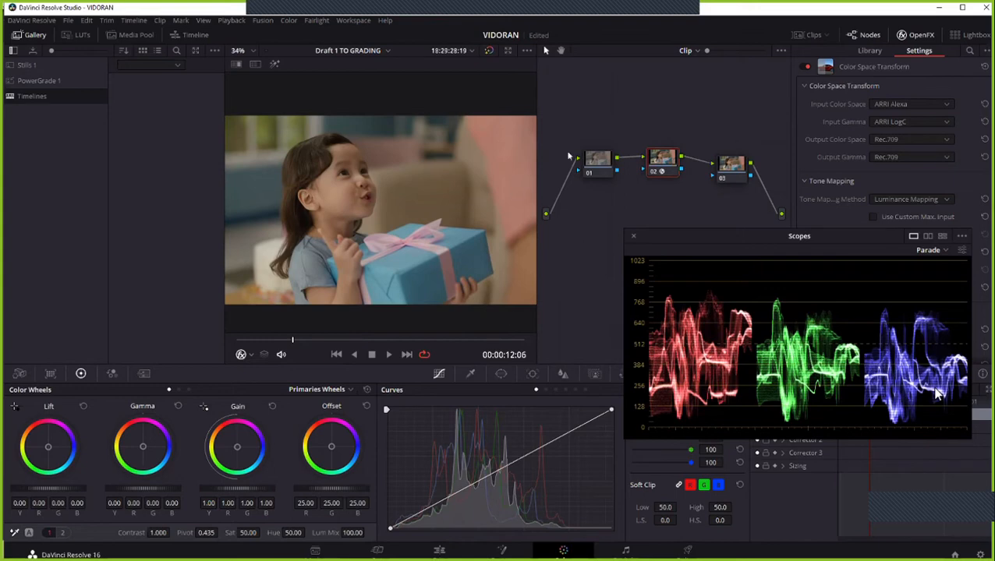
drag(593, 169, 583, 159)
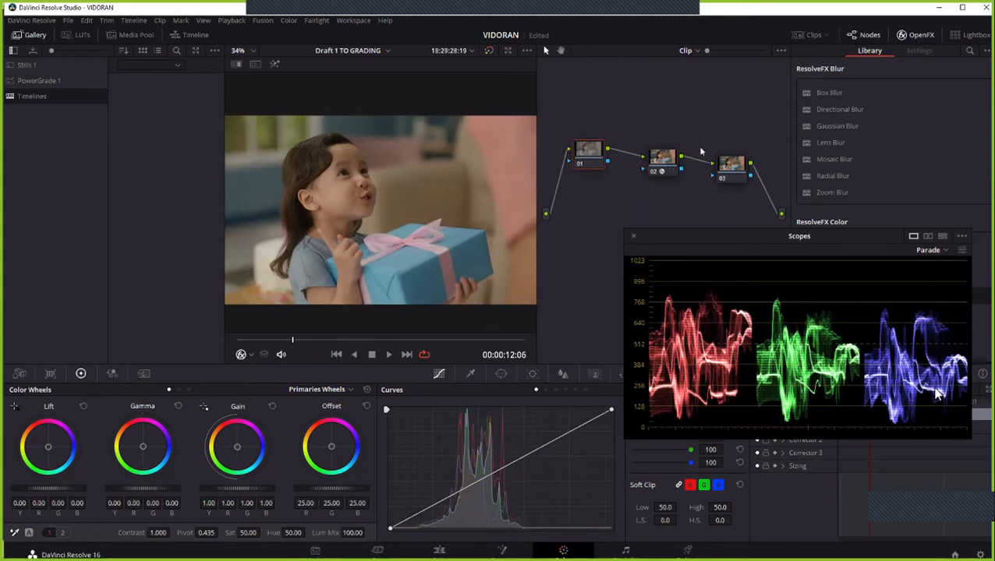
Try a Lift color shift on node 02 and an Offset shift of 21.62, 25.34, 26.37 on node 01, resetting the Offset wheel.
click(672, 162)
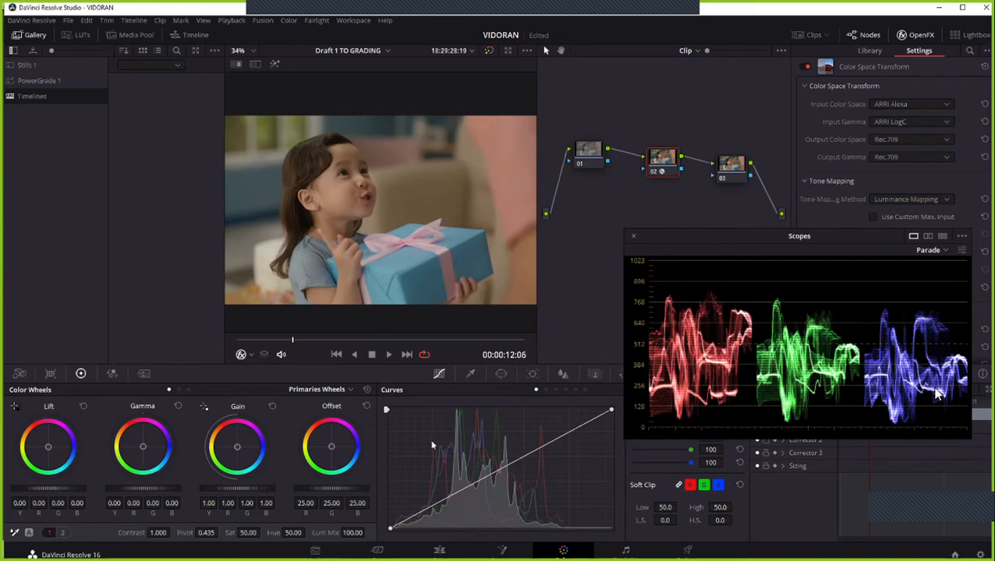
drag(49, 451, 47, 448)
click(594, 160)
drag(331, 446, 331, 448)
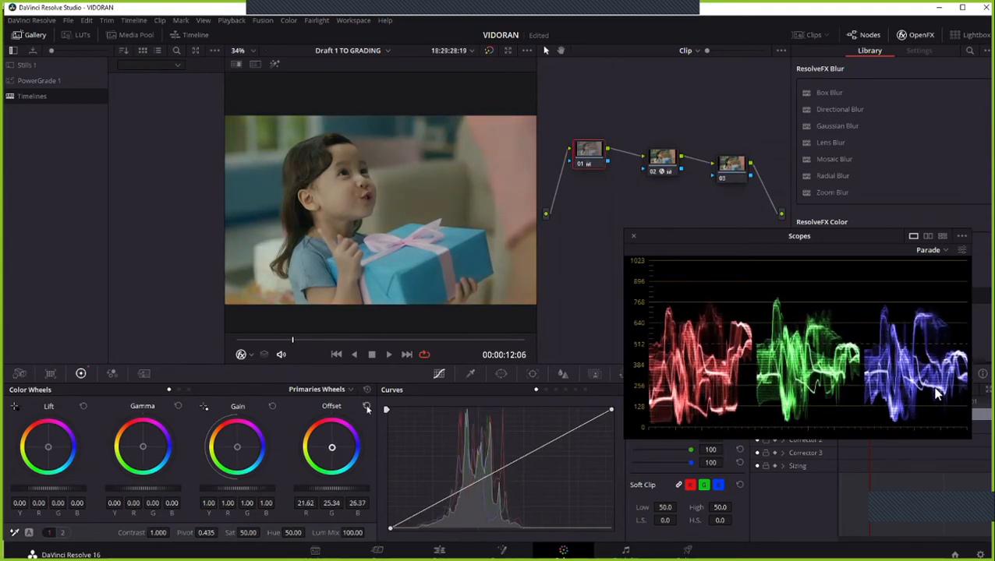
click(367, 406)
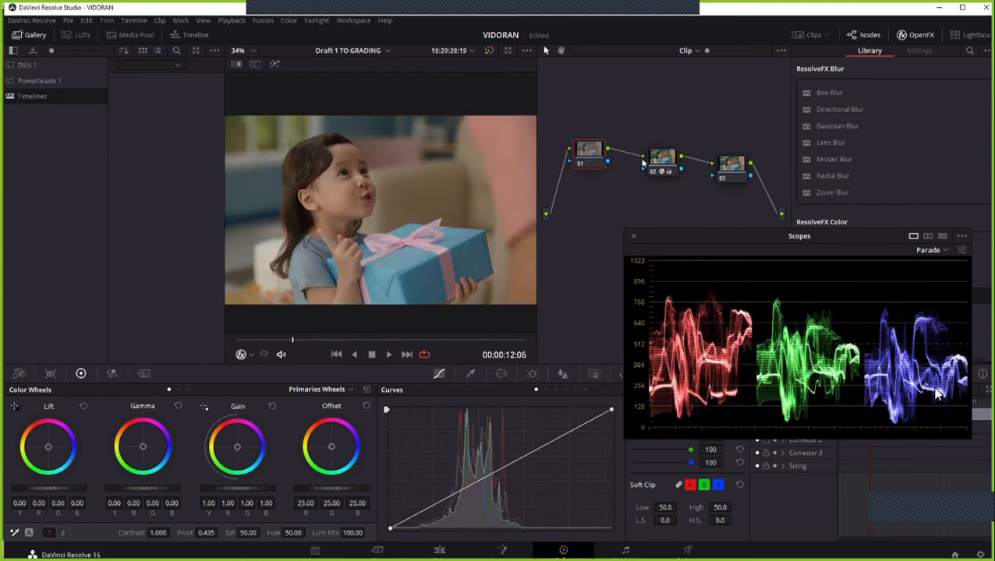
Reset the node grade of node 02 to clear its Lift adjustment.
click(667, 160)
right_click(678, 166)
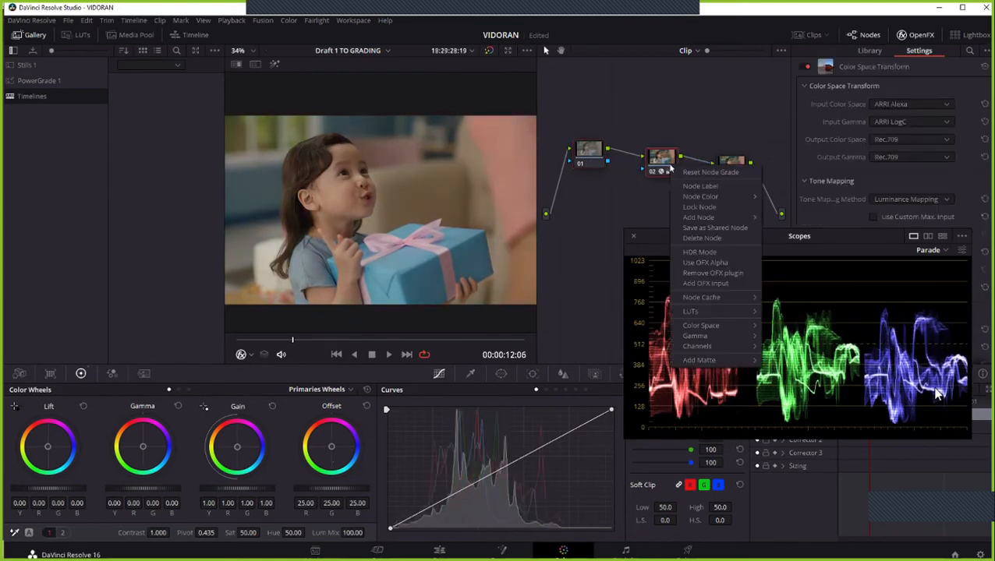
click(694, 172)
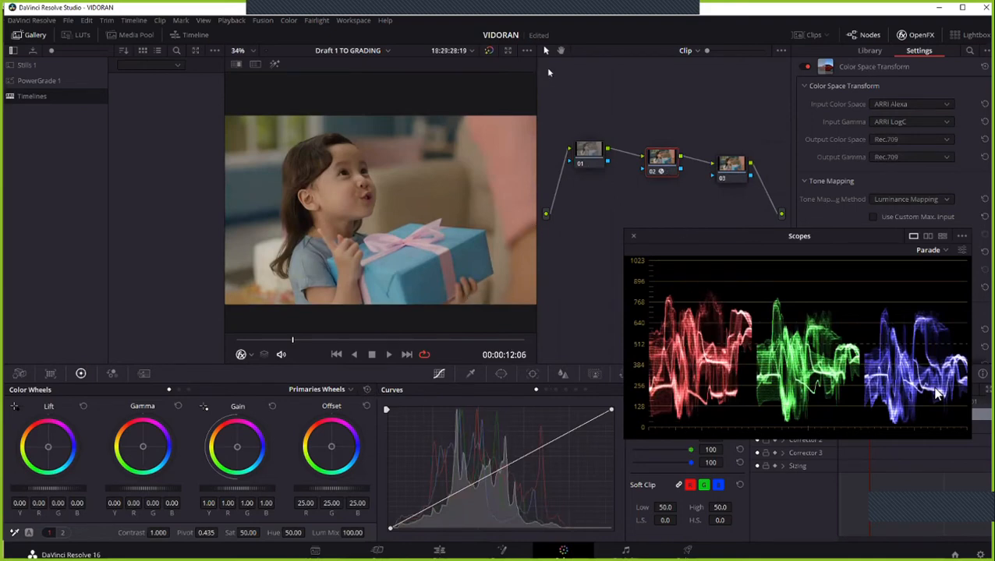
Line up nodes 01, 02 and 03 in a straight row and show the Log wheels for node 02.
click(732, 174)
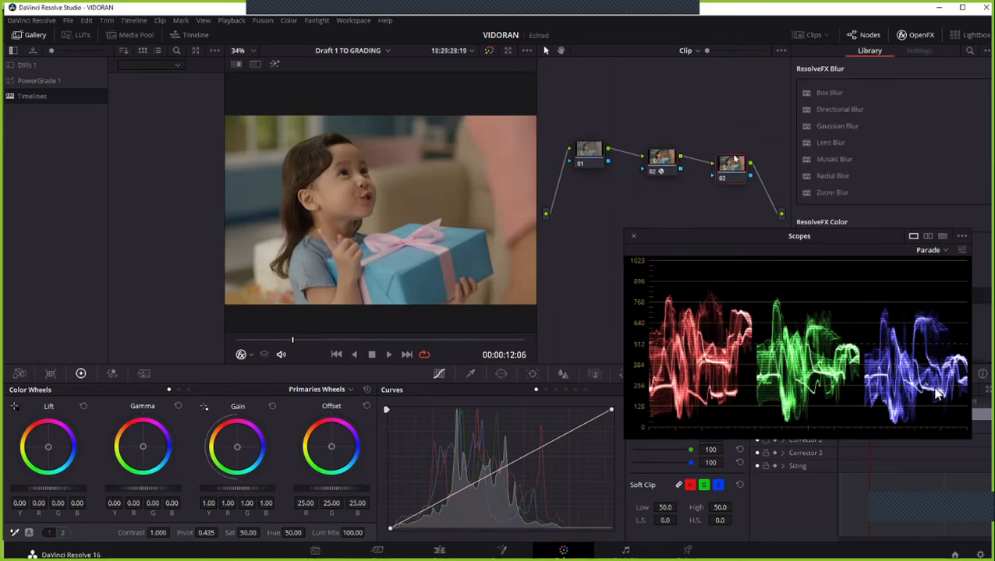
drag(579, 159, 582, 167)
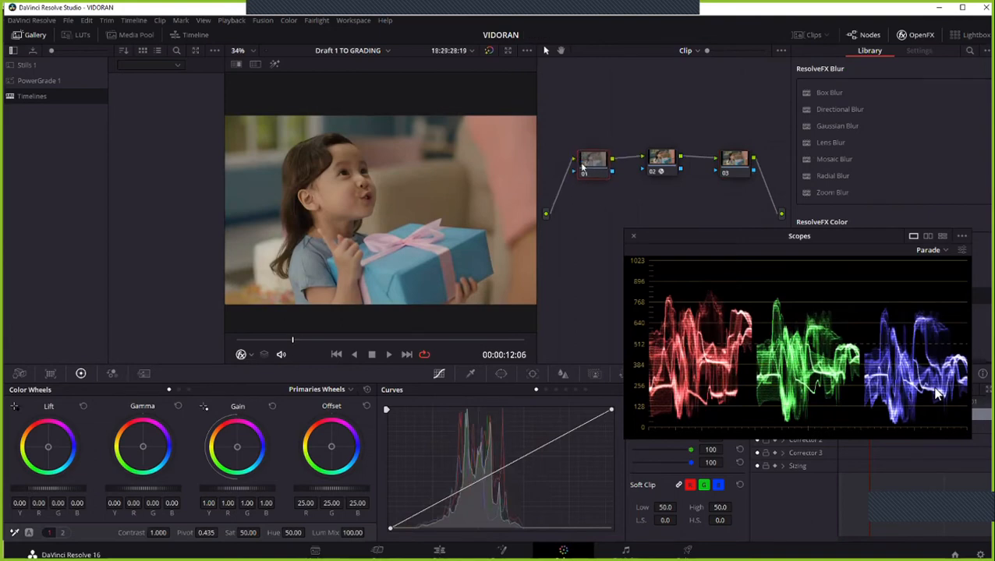
click(664, 164)
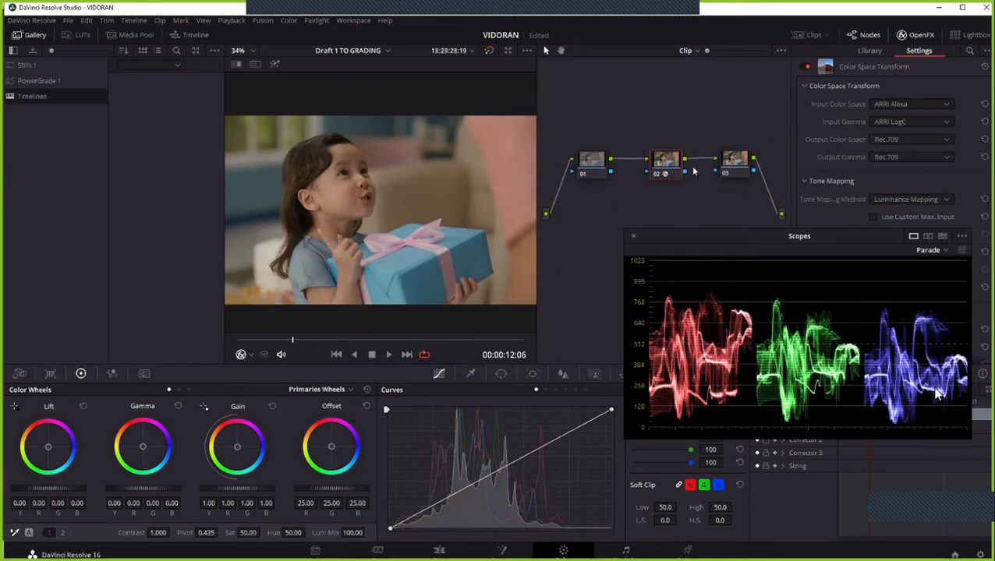
click(188, 390)
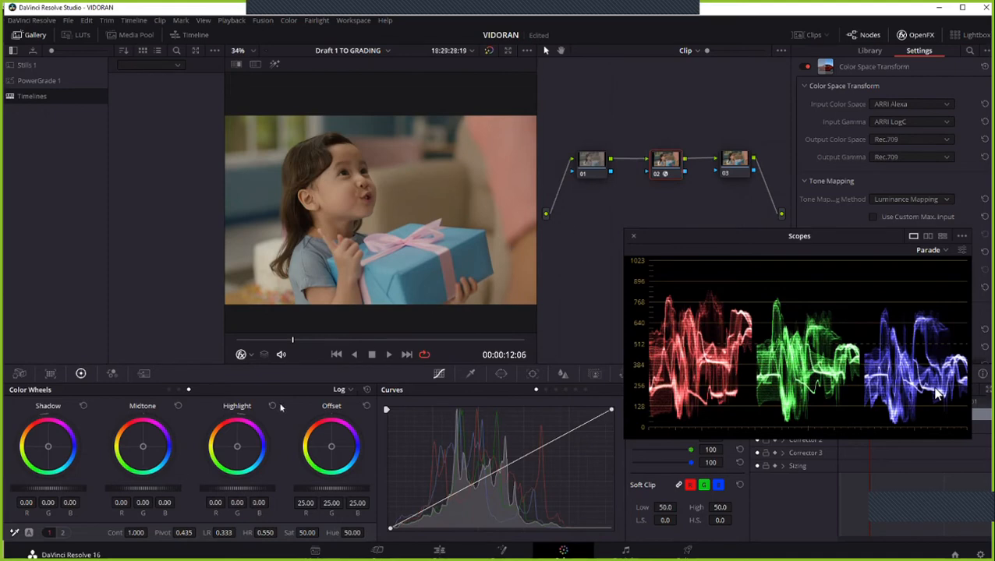
Place node 01 close beside node 02 in the row and move the Scopes window lower, clear of the nodes.
drag(588, 170, 553, 178)
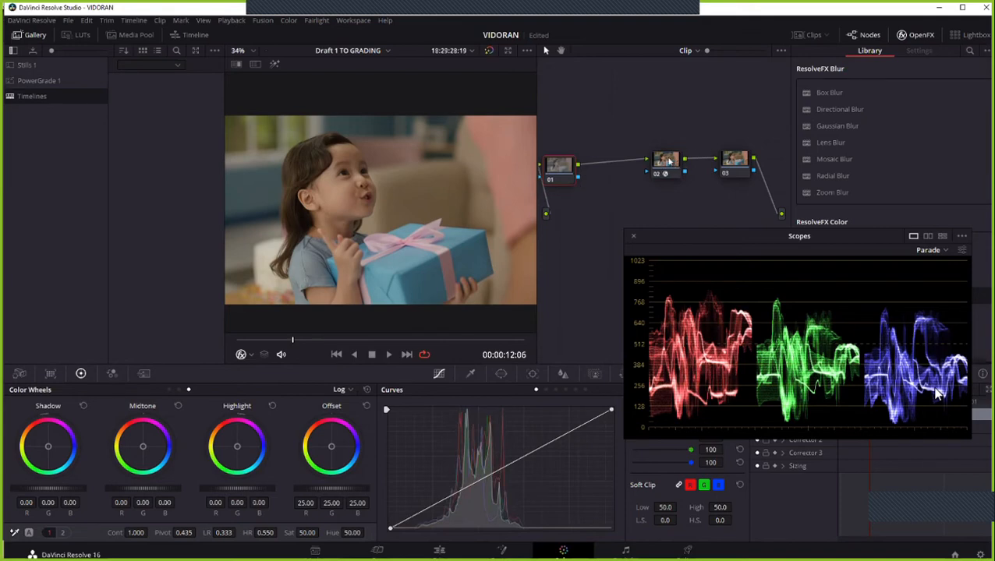
drag(560, 166, 572, 161)
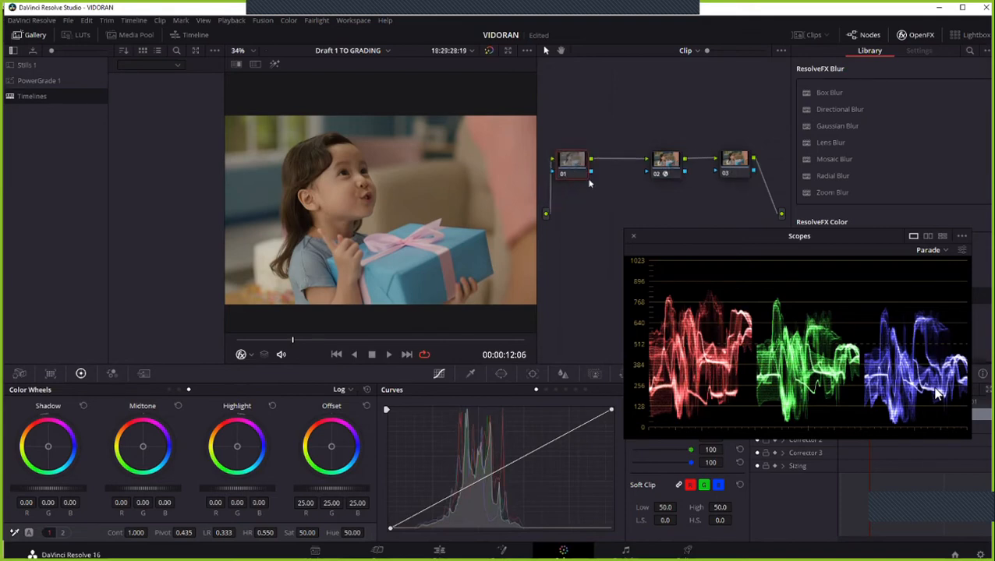
drag(711, 247, 718, 317)
drag(578, 165, 610, 166)
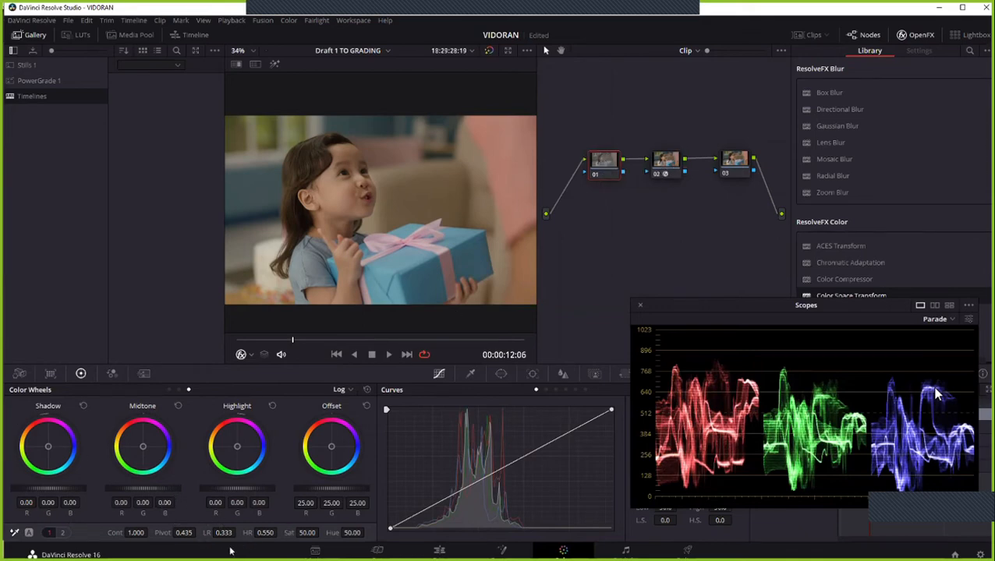
Set Shadows to 17.50 on node 01 and inspect the girl's hair and face up close.
click(61, 534)
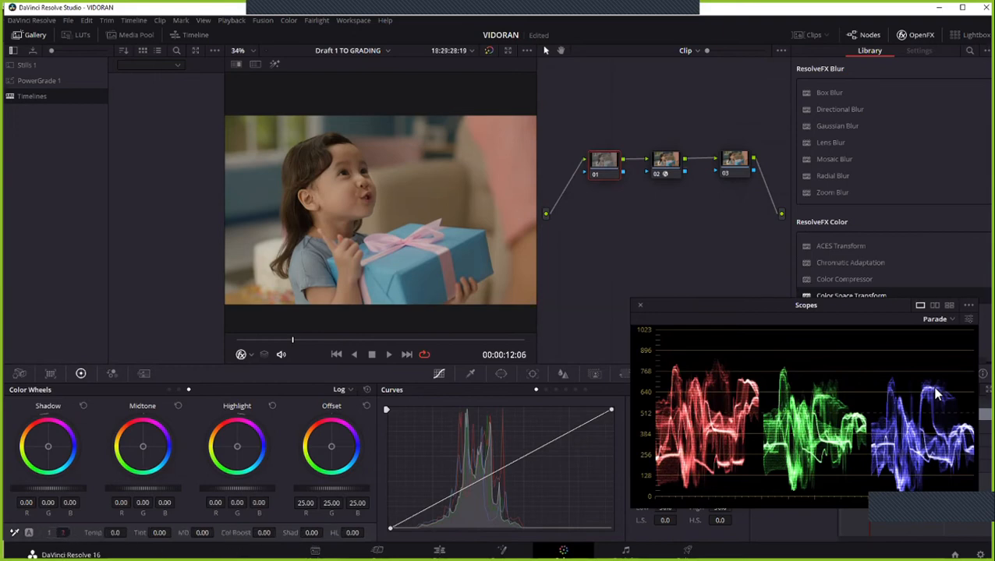
drag(312, 533, 331, 533)
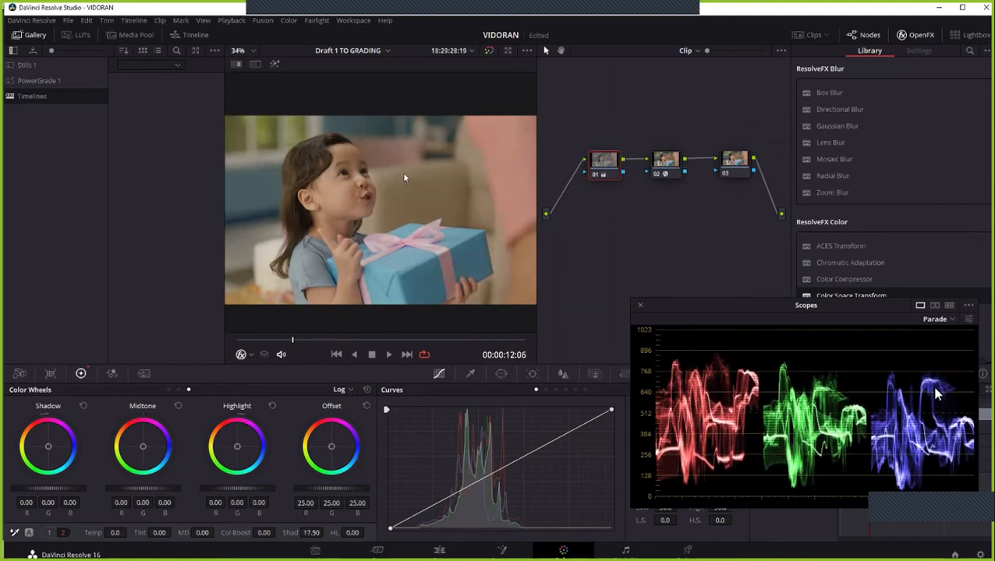
scroll(401, 171, up, 3)
scroll(517, 207, up, 1)
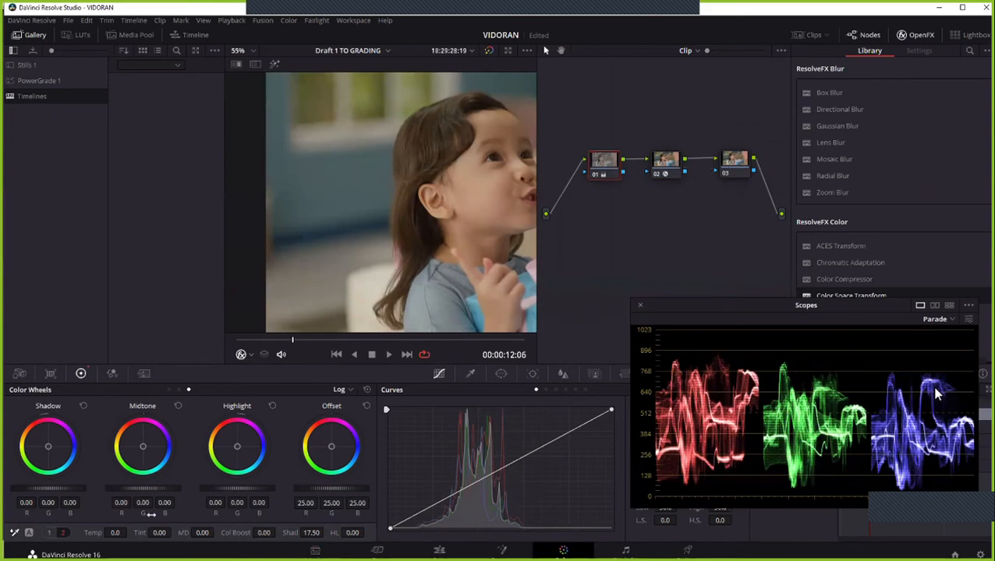
Set Color Boost to 11.50 and raise the Offset to 31.35 in all channels on node 01.
scroll(438, 180, down, 2)
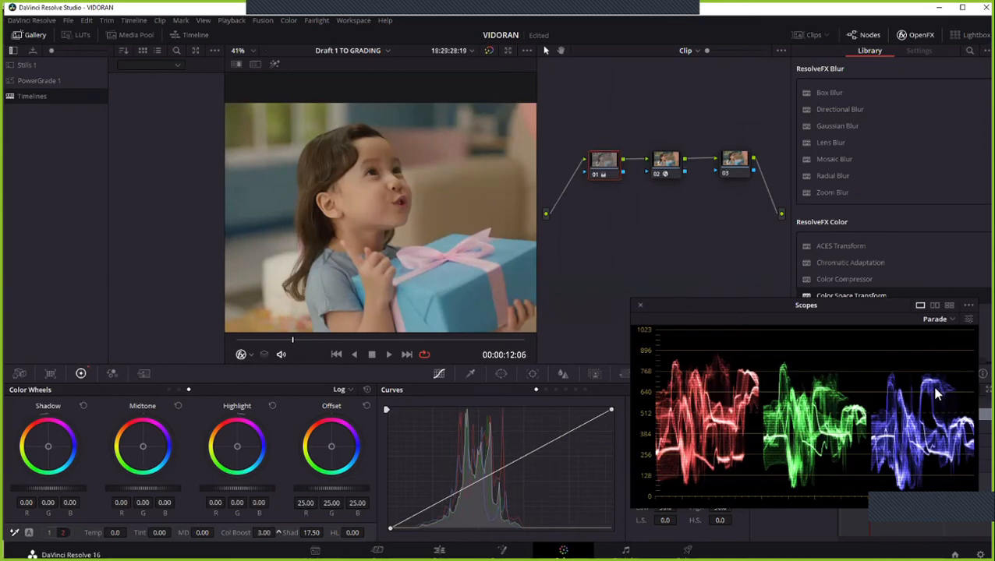
drag(263, 532, 276, 533)
scroll(400, 206, up, 5)
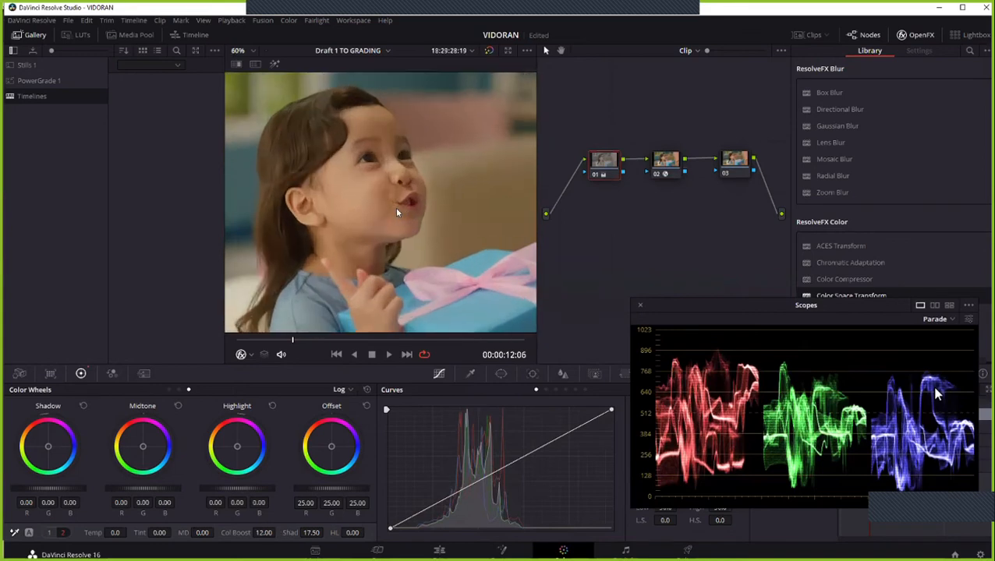
scroll(400, 206, down, 4)
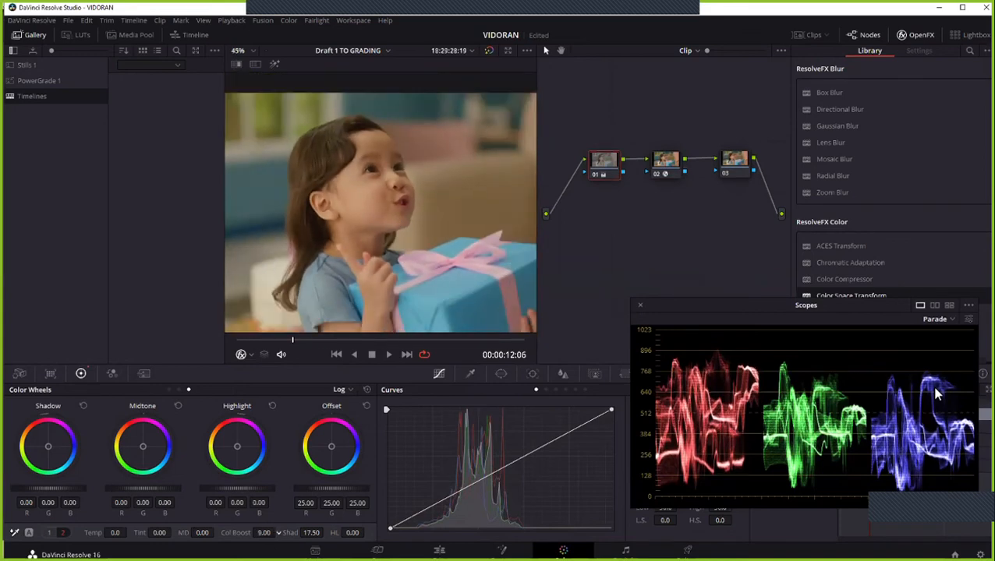
drag(277, 533, 278, 533)
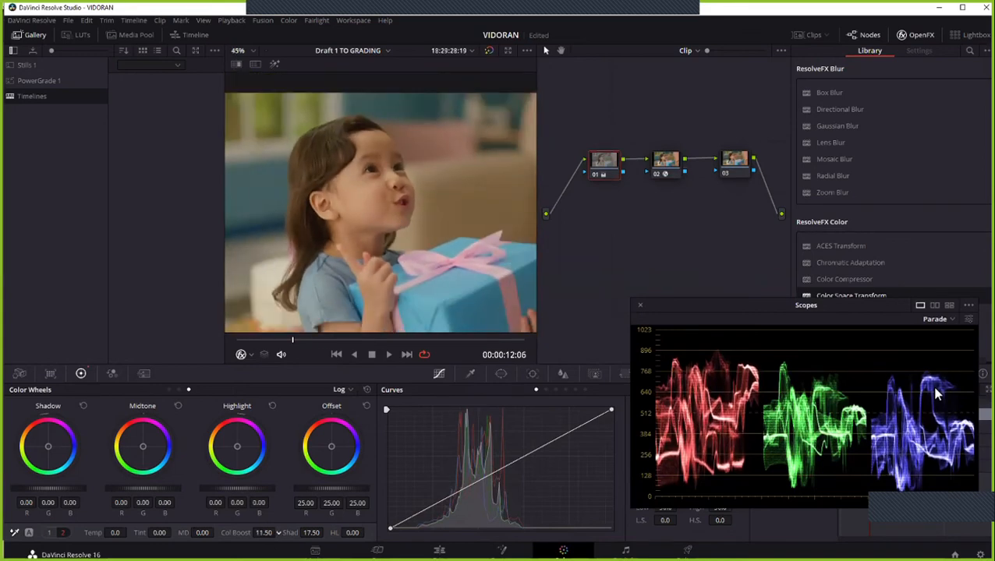
scroll(479, 191, down, 2)
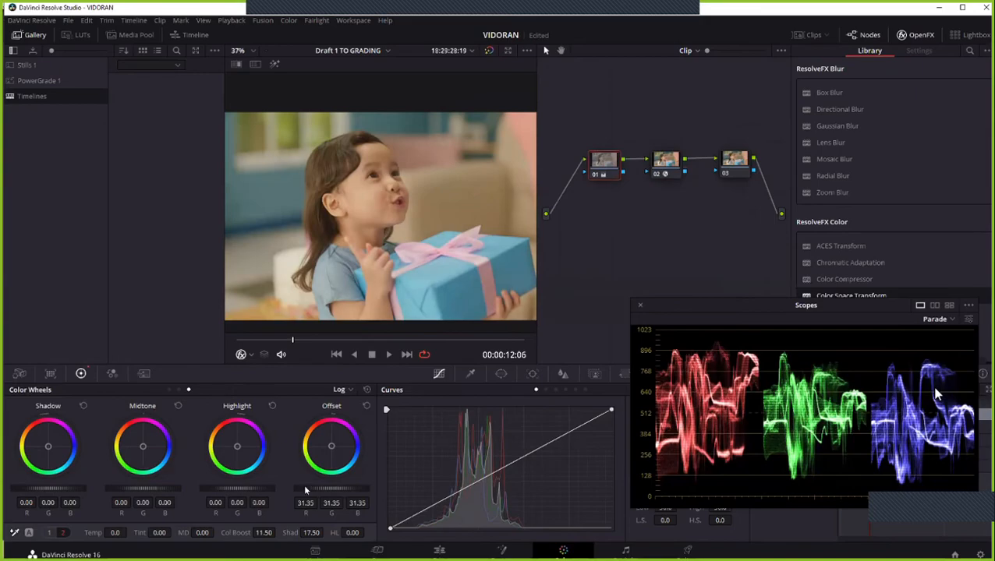
Check the graded image in full screen and compare it with node 01 disabled and enabled.
key(ctrl+shift+w)
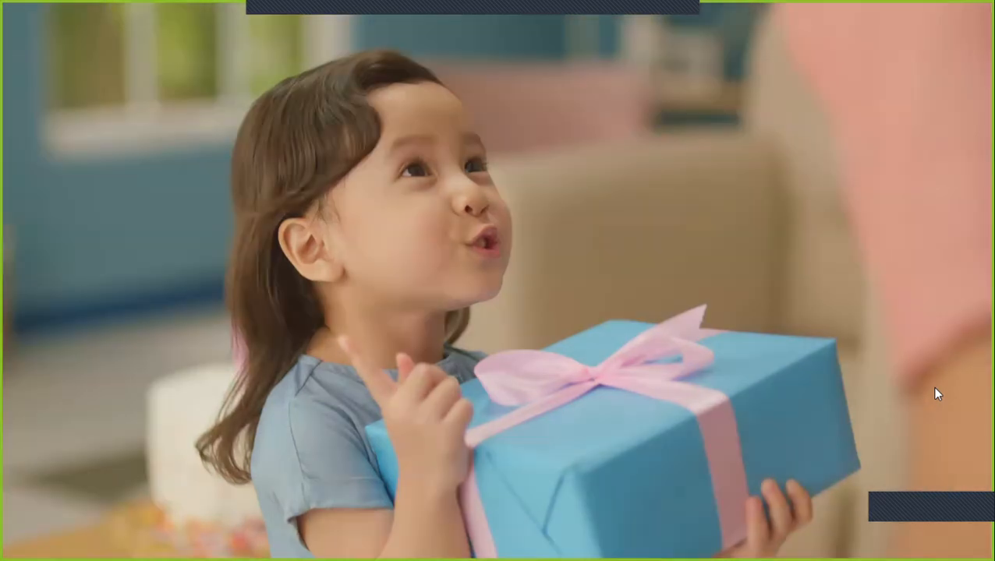
key(Escape)
key(ctrl+d)
key(ctrl+d)
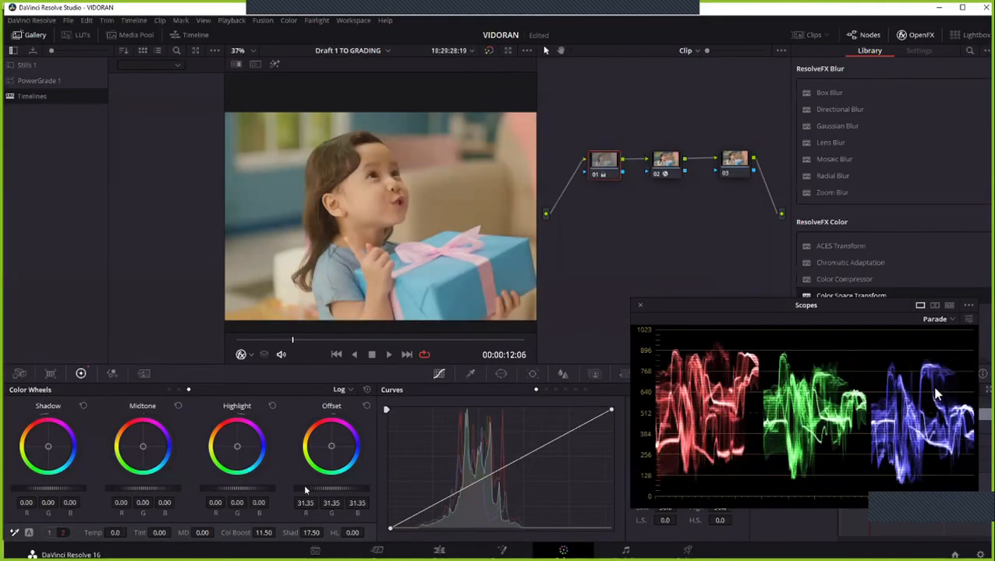
key(ctrl+d)
key(ctrl+d)
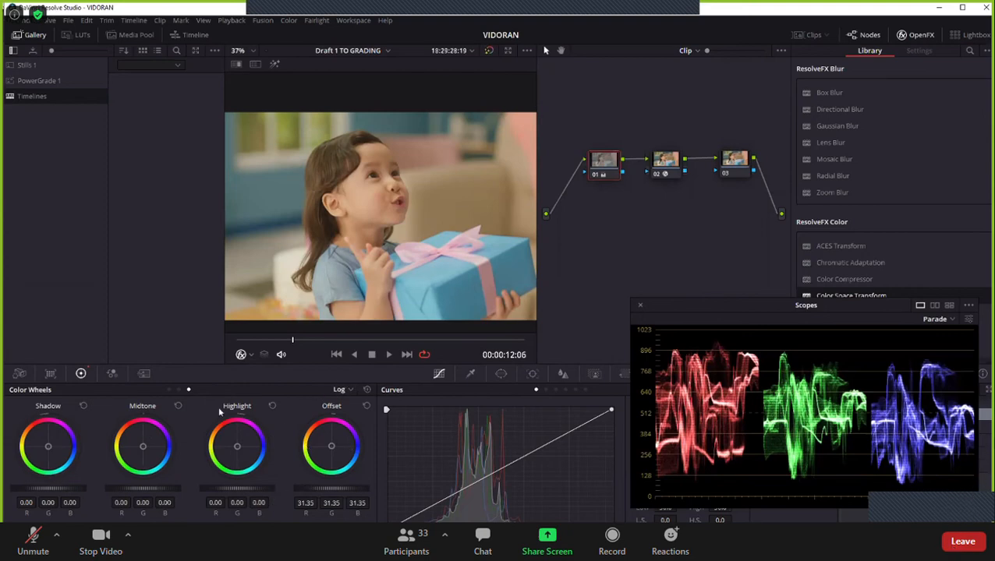
View node 01's Primaries Wheels, return to the Log wheels, and nudge the Scopes window slightly down.
click(168, 390)
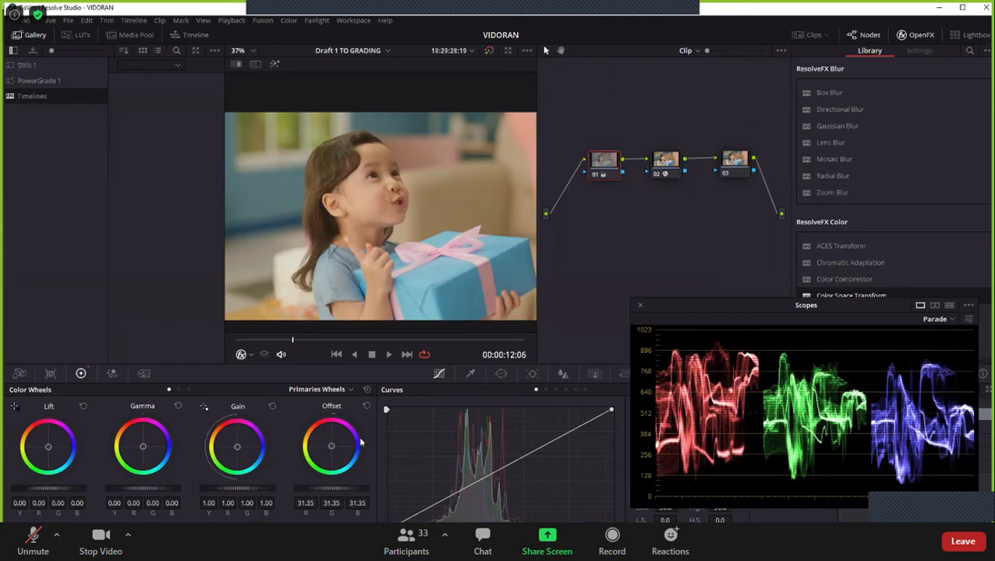
click(189, 390)
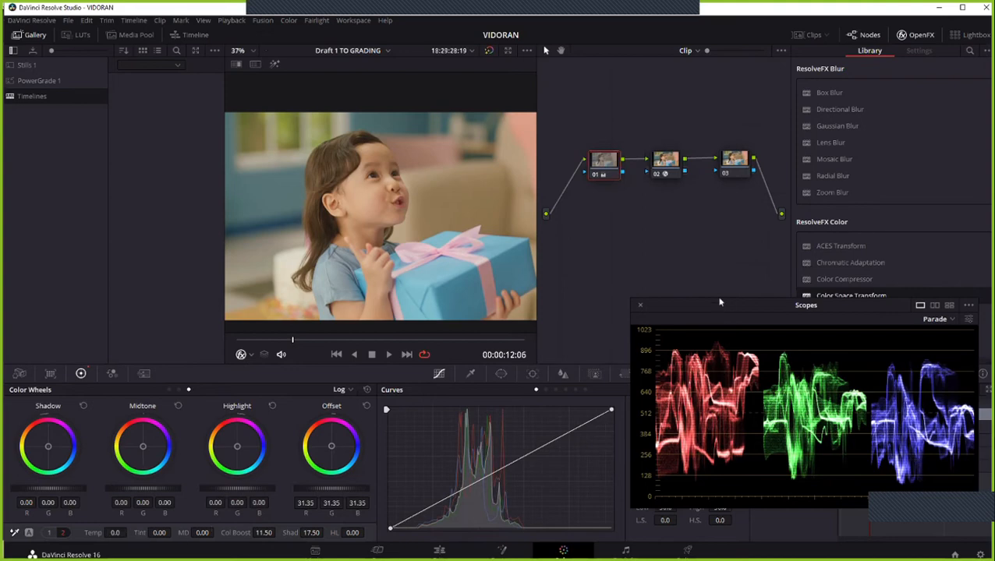
mouse_move(716, 309)
mouse_down()
mouse_move(692, 293)
mouse_move(711, 314)
mouse_up()
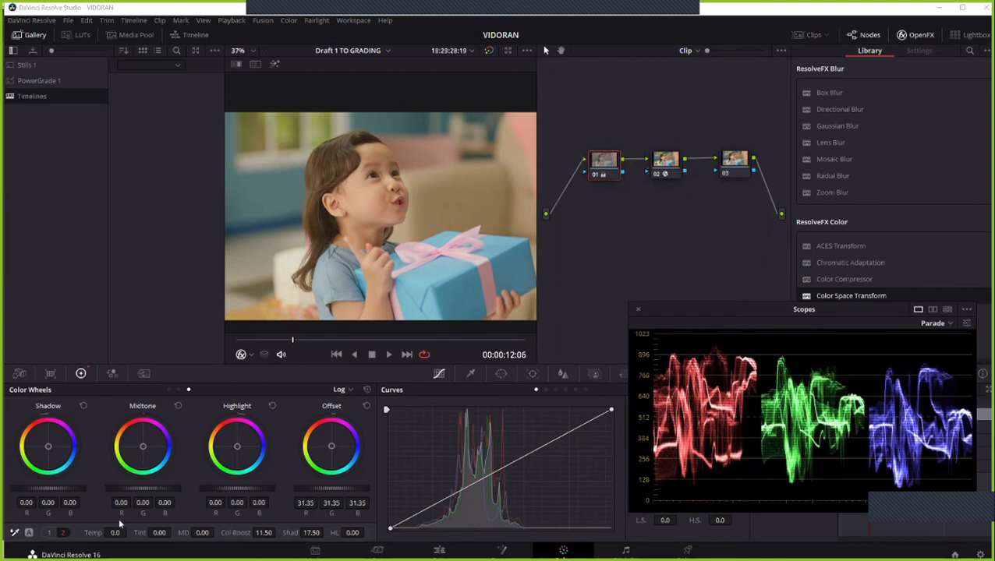
Try color temperatures of -290.0 and -310.0 on node 01, resetting Temp to 0.0.
mouse_move(113, 532)
mouse_down()
mouse_move(79, 532)
mouse_move(124, 533)
mouse_up()
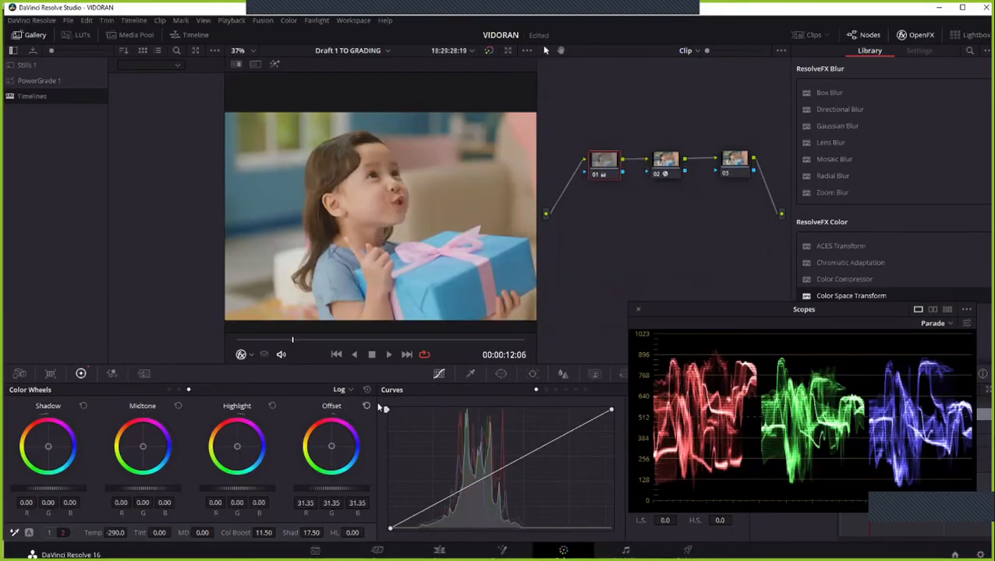
double_click(88, 532)
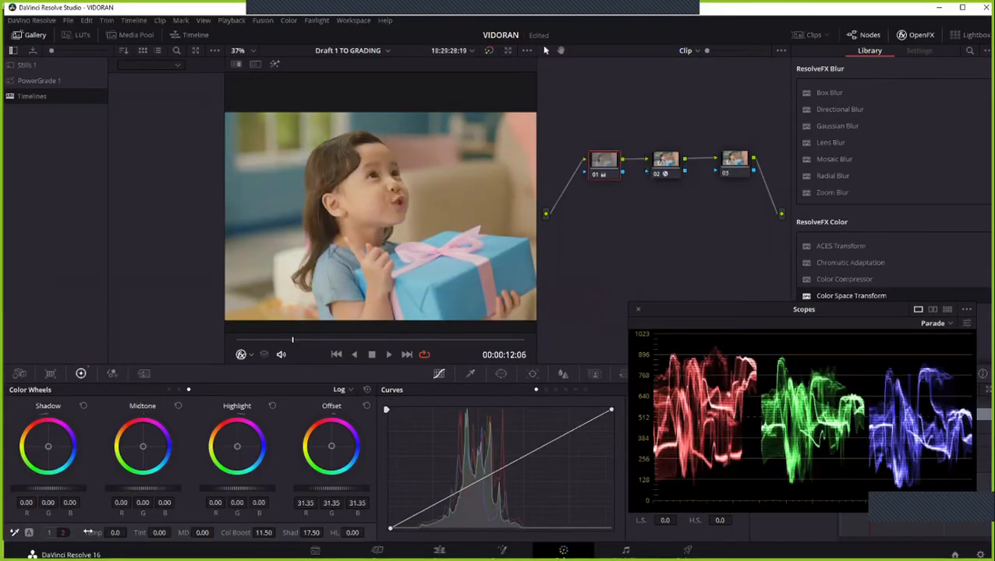
key(ctrl+z)
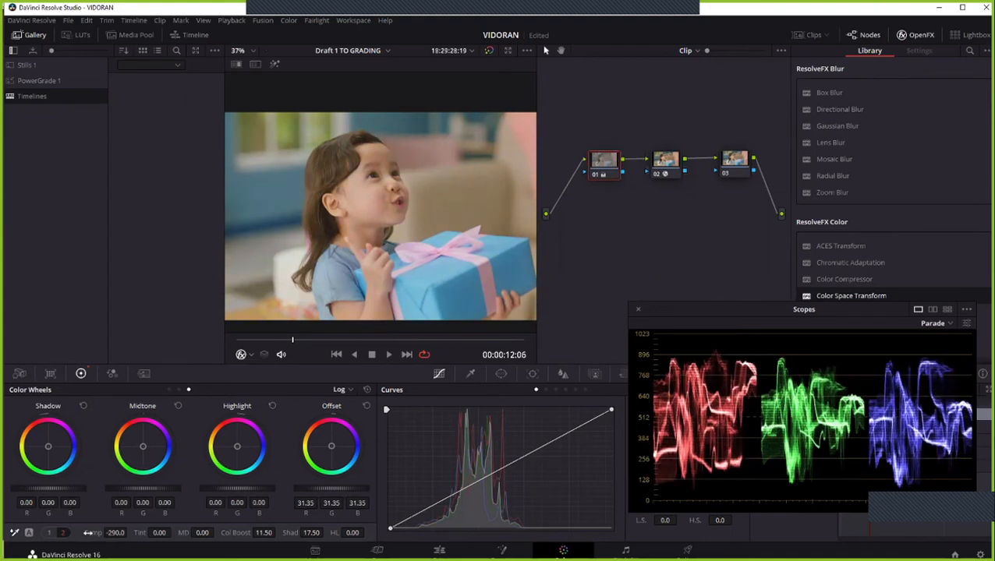
drag(88, 532, 85, 533)
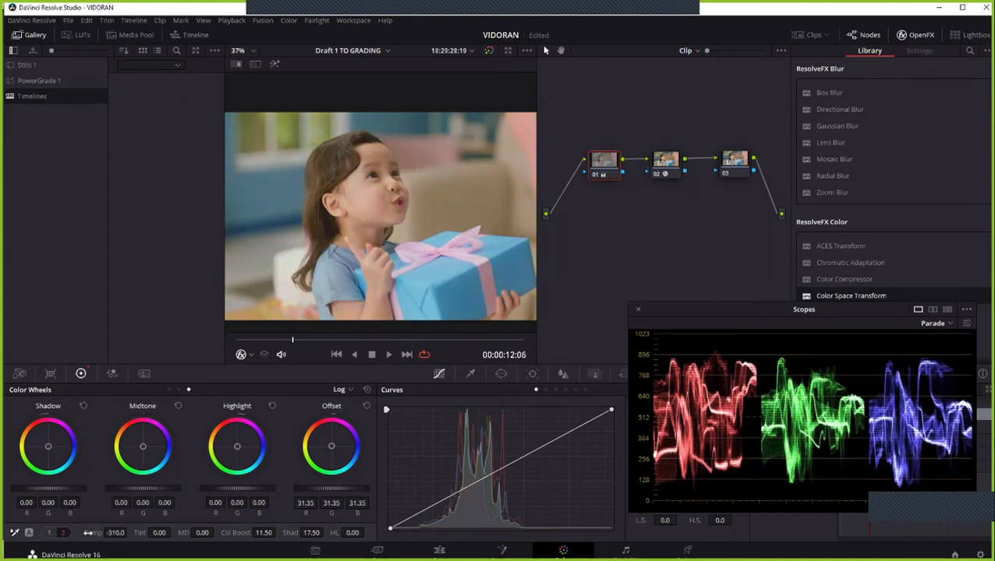
double_click(88, 532)
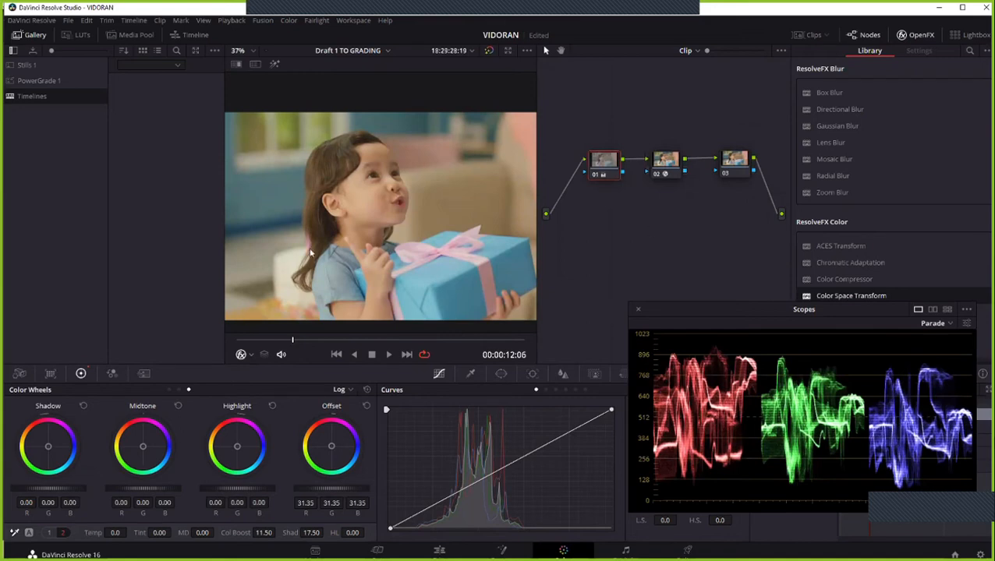
Reset all Color Wheels adjustments on node 01 and show the Camera Raw controls.
click(366, 391)
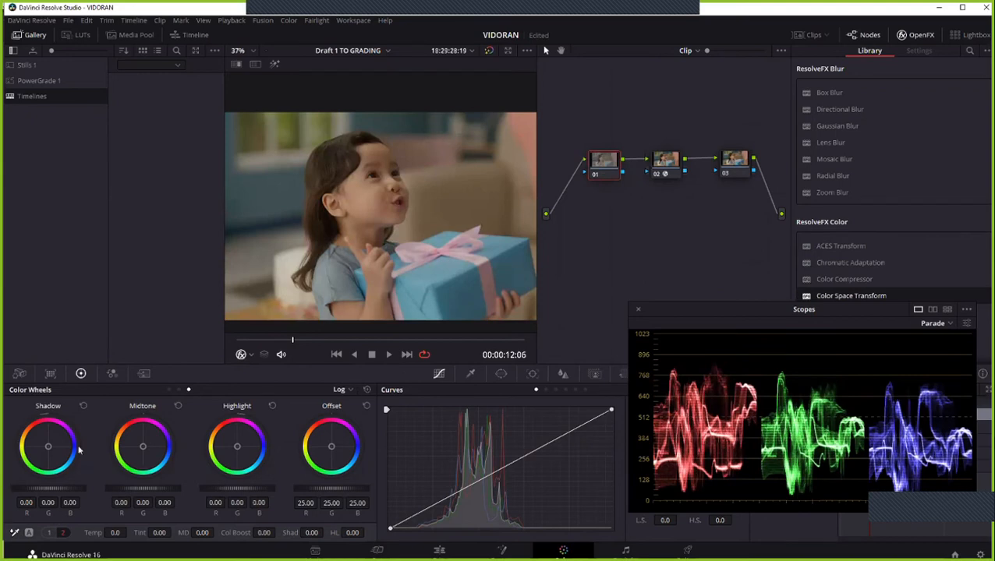
click(20, 373)
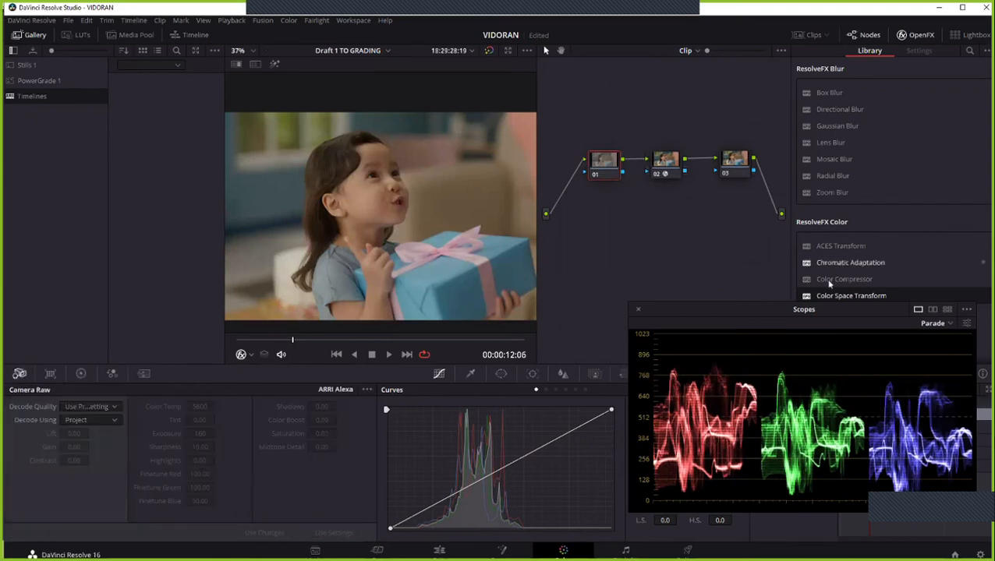
Show four scopes at once in the Scopes window and position it beside the viewer image.
drag(820, 312, 301, 129)
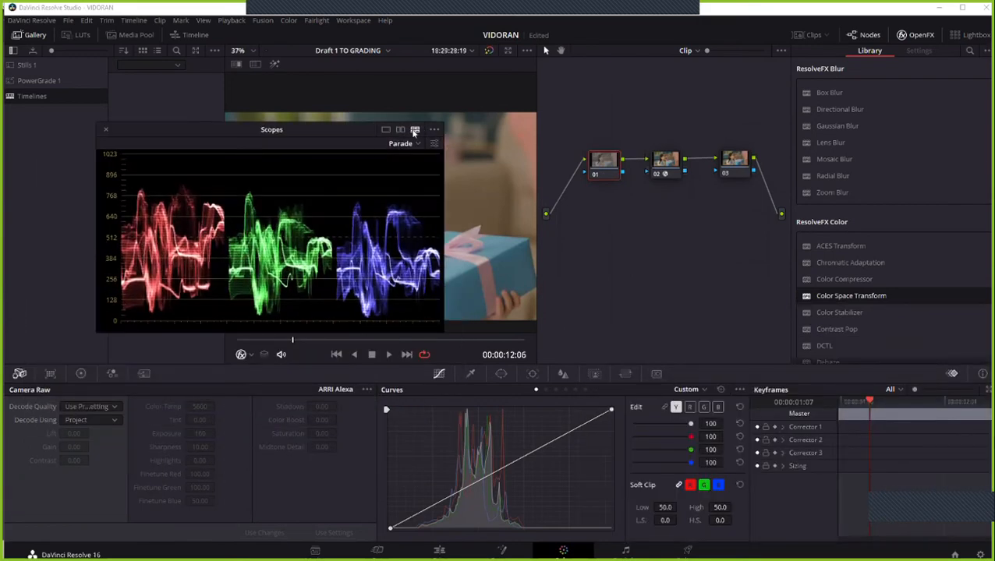
click(415, 129)
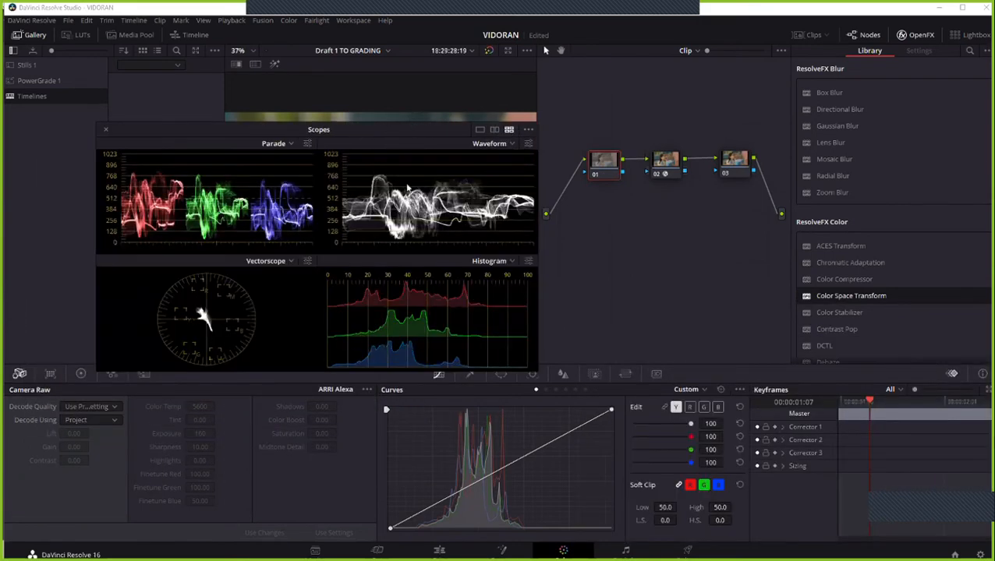
drag(366, 129, 736, 193)
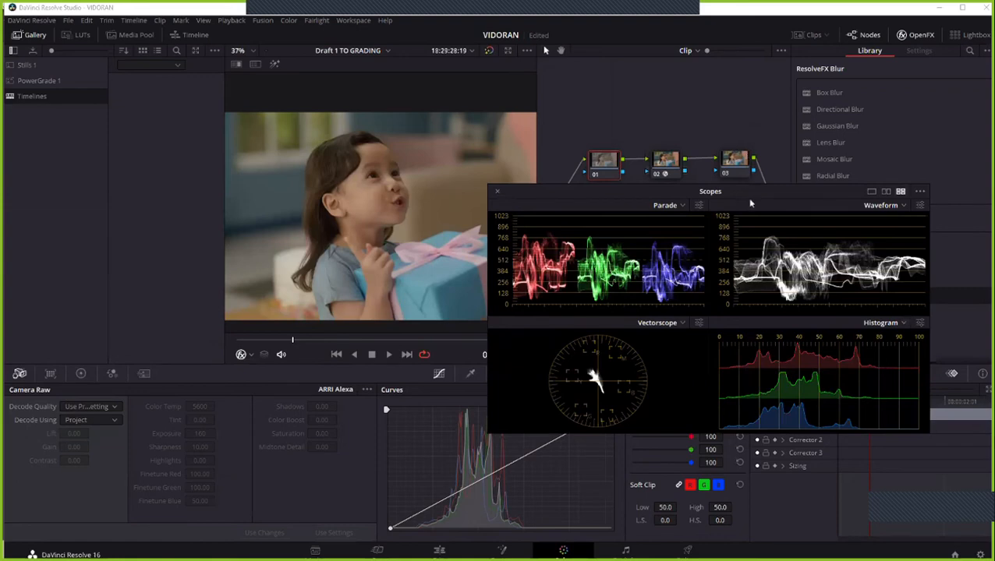
drag(751, 197, 766, 172)
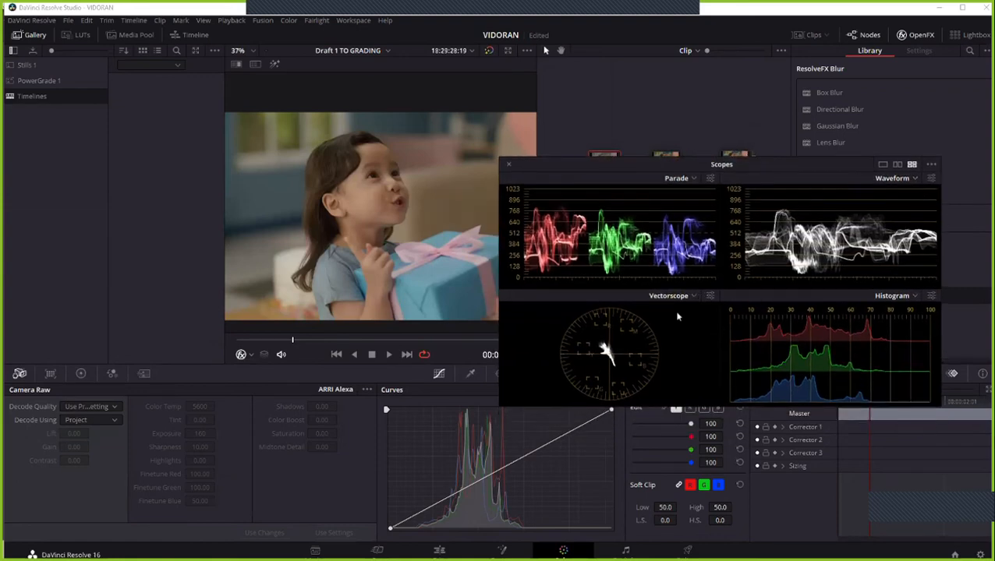
Show only the Vectorscope in a single-scope layout and move the Scopes window below the nodes.
click(883, 165)
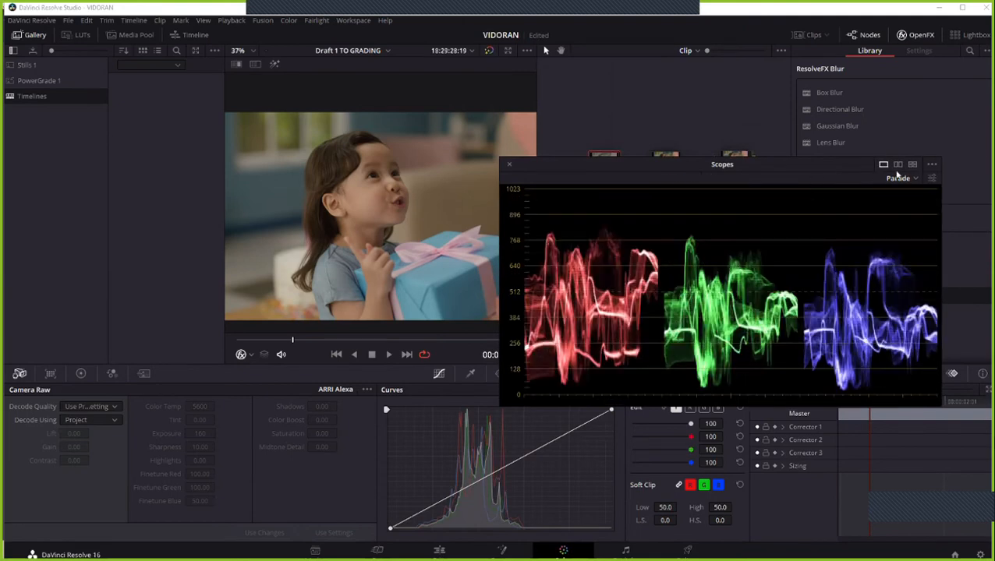
click(900, 177)
click(917, 216)
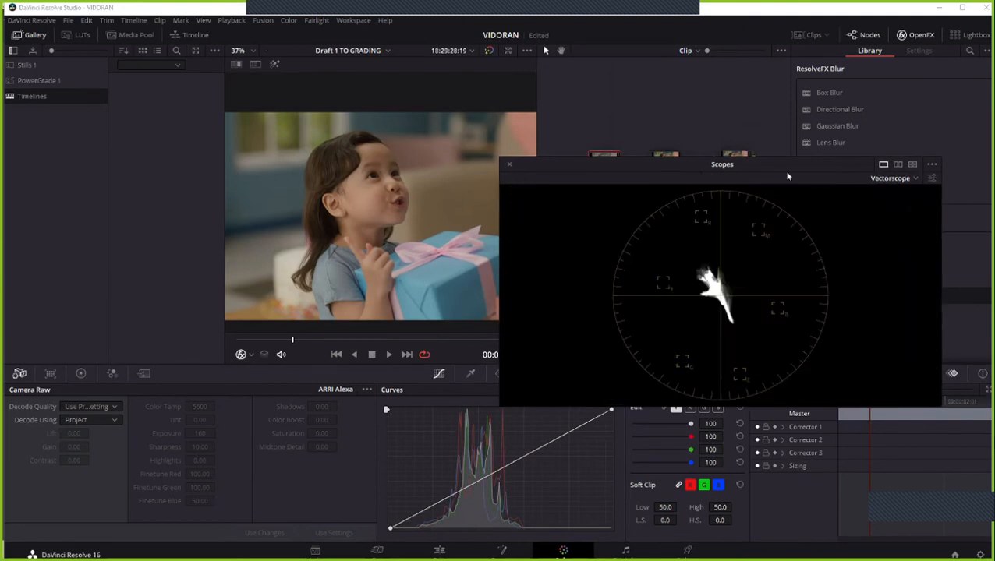
drag(796, 169, 832, 241)
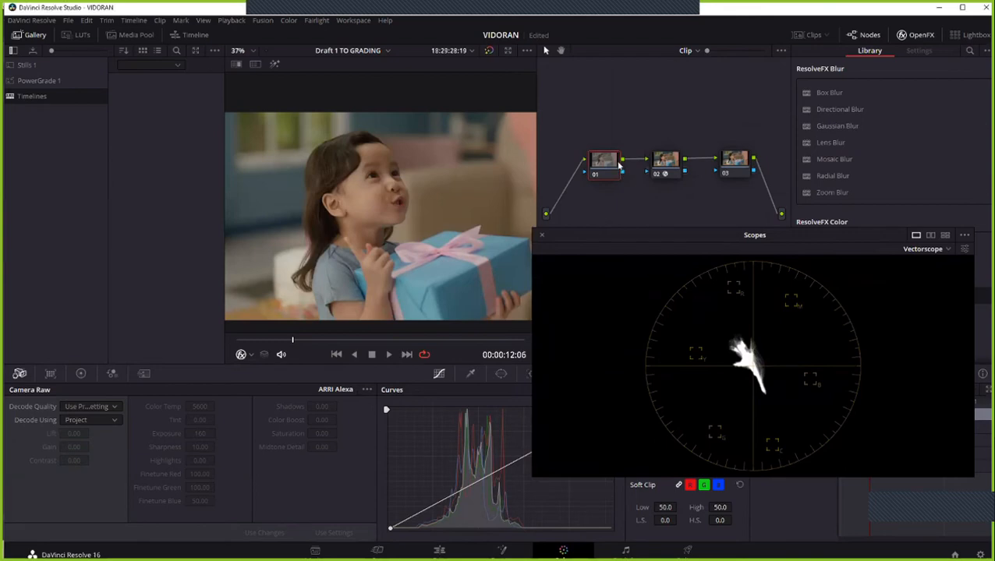
Compare the image and vectorscope trace with node 01's grade switched on and off.
key(ctrl+d)
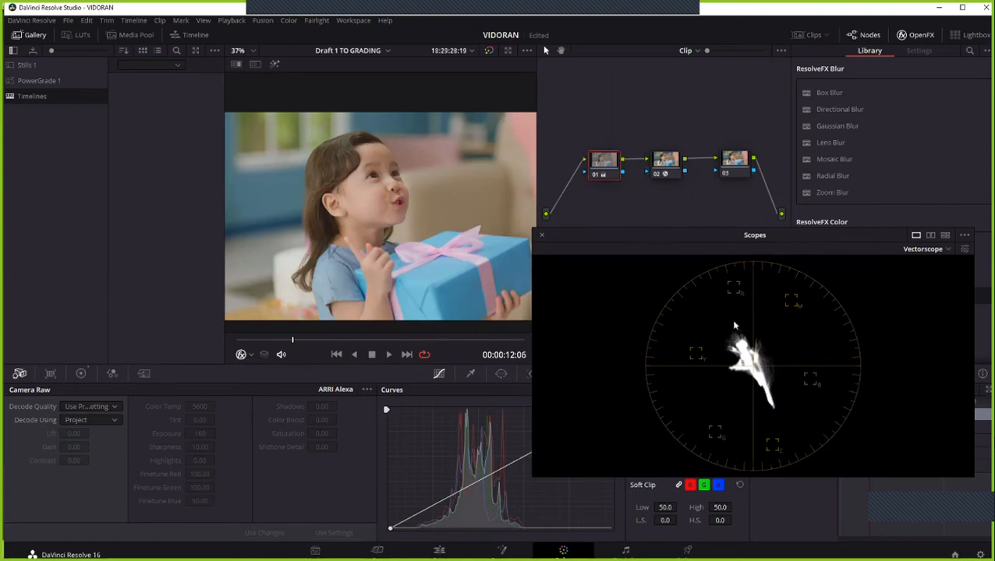
key(ctrl+d)
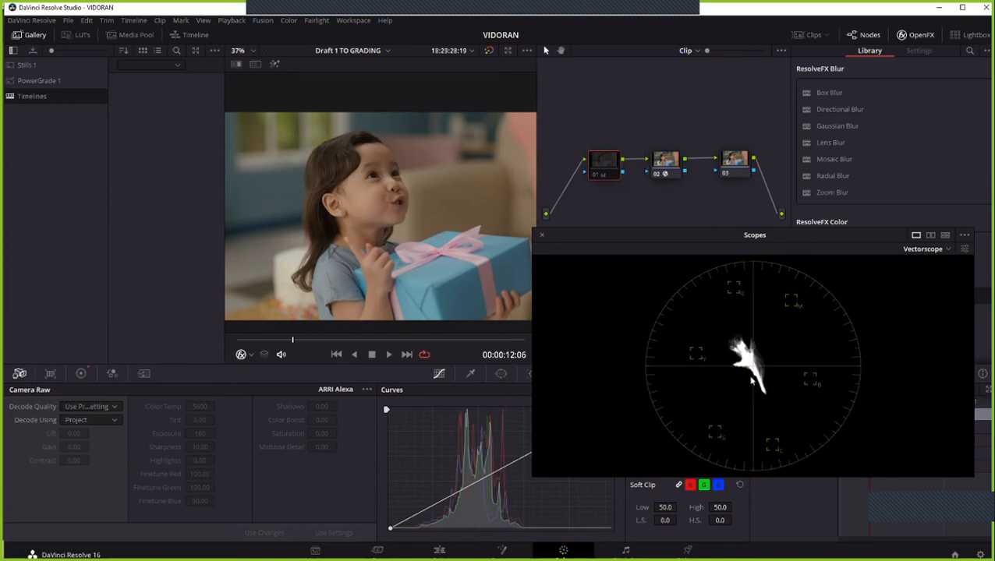
key(ctrl+d)
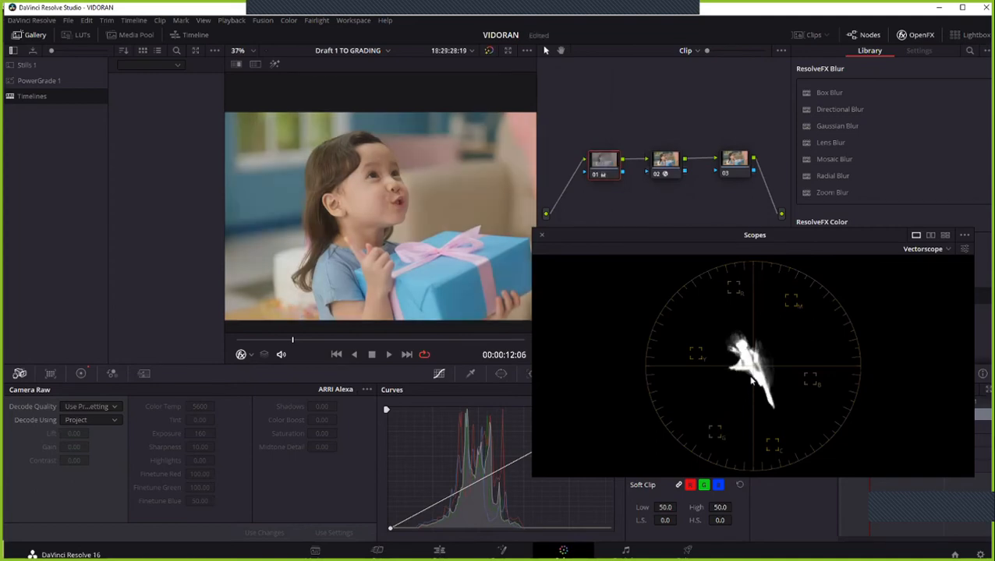
key(ctrl+d)
key(ctrl+d)
Show the Color Wheels for node 01 and try a color temperature of -200.0.
click(81, 374)
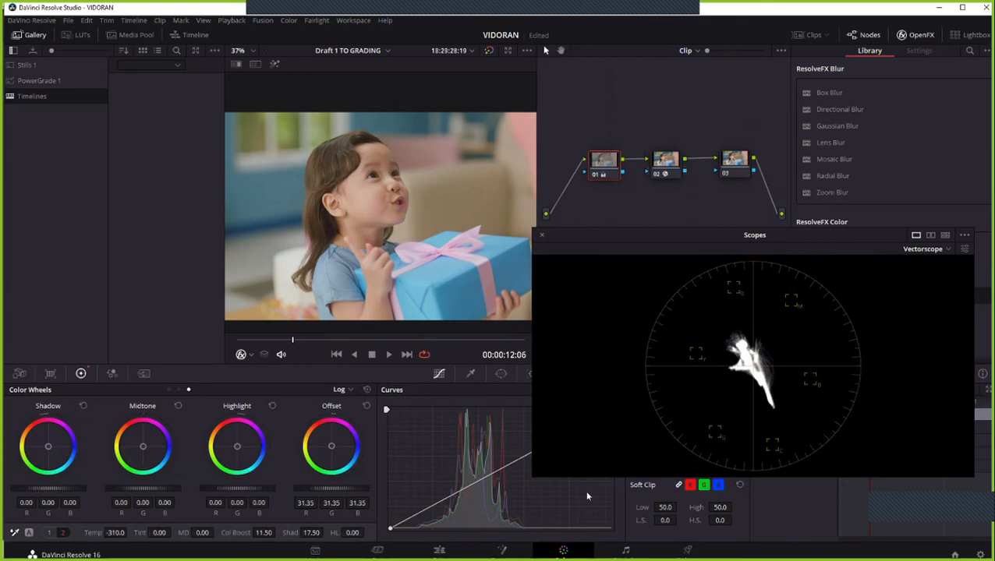
double_click(92, 534)
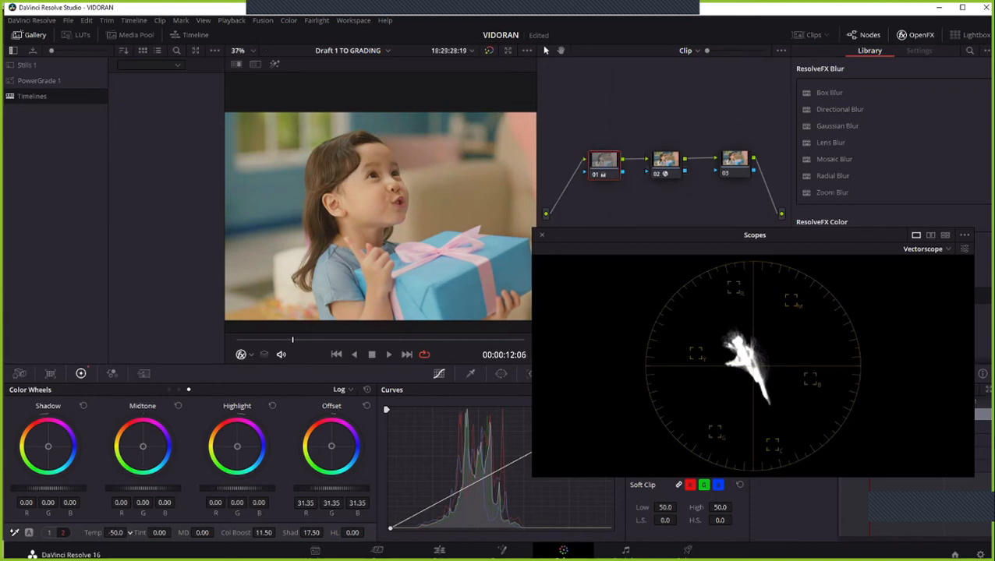
drag(115, 533, 129, 532)
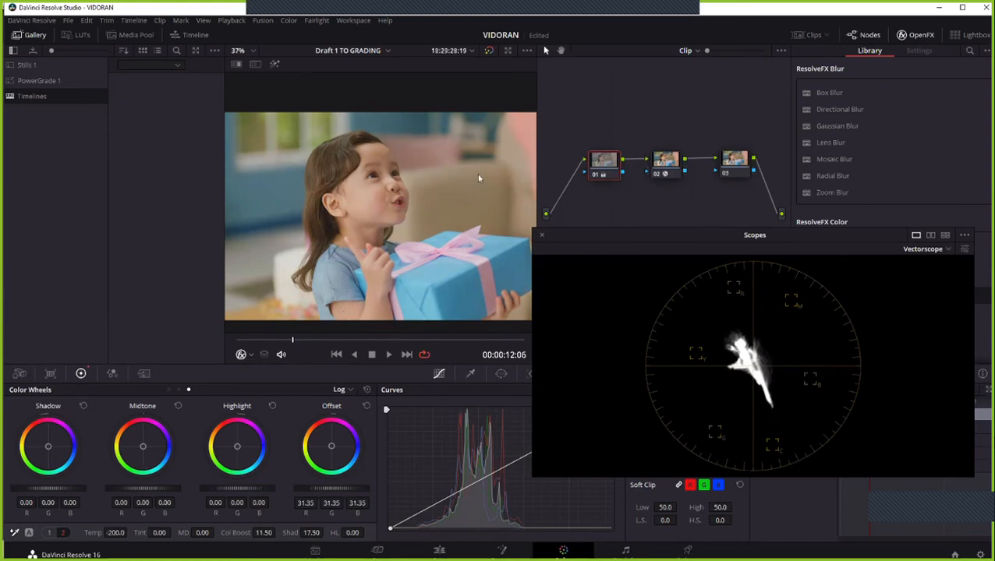
Review the image full screen and at several zoom levels, and compare it with the vectorscope trace.
key(ctrl+f)
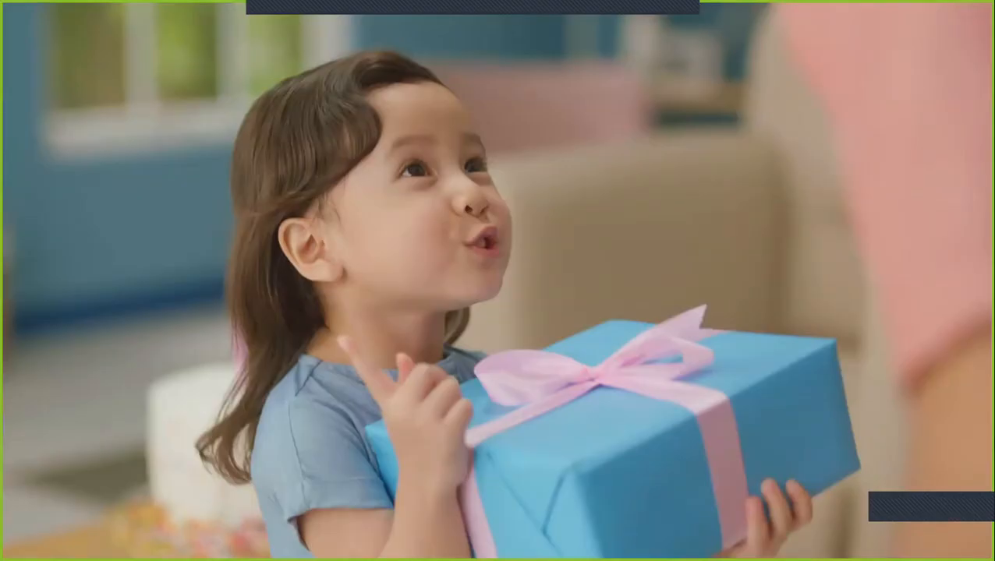
key(ctrl+f)
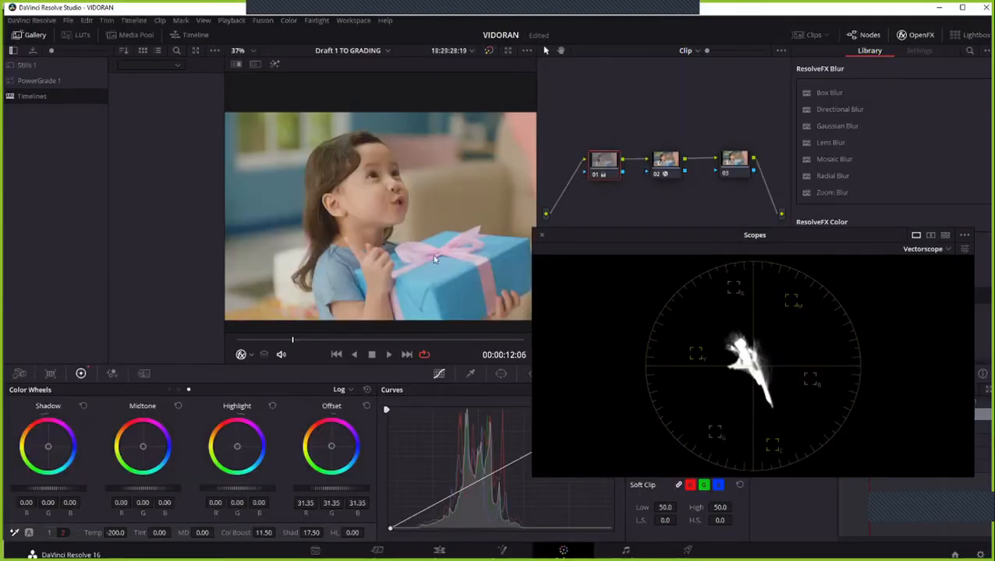
scroll(403, 205, down, 3)
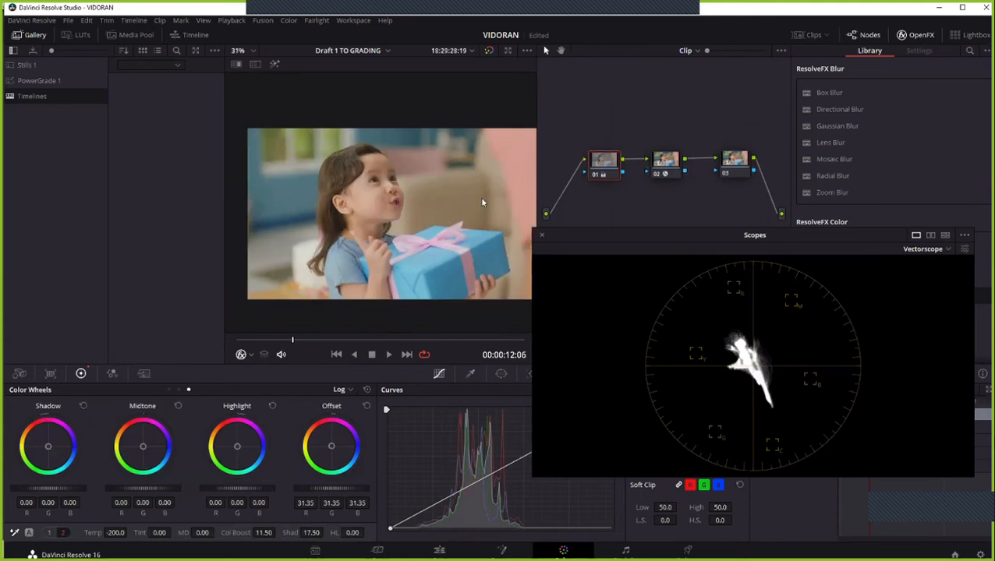
scroll(481, 202, down, 1)
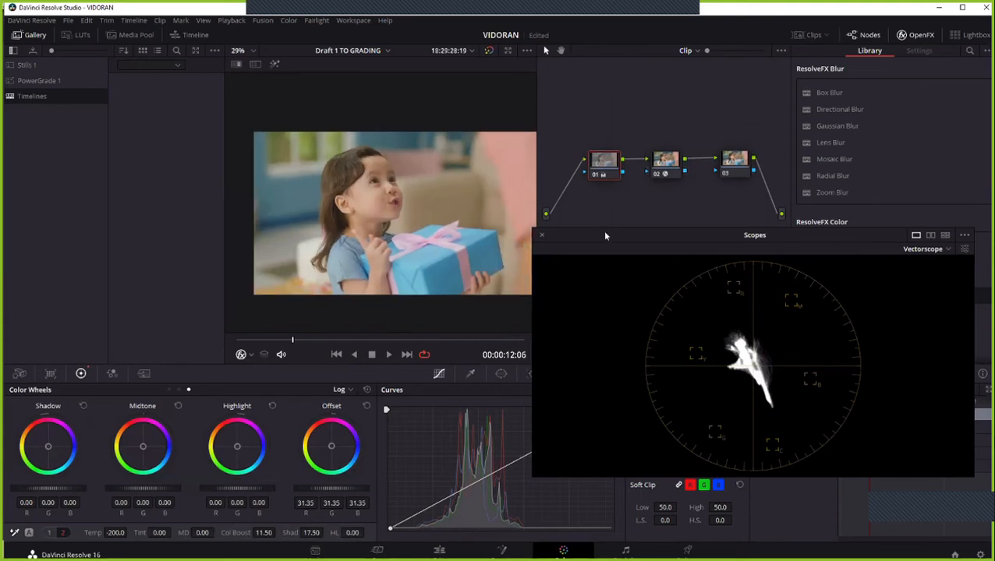
drag(605, 235, 605, 245)
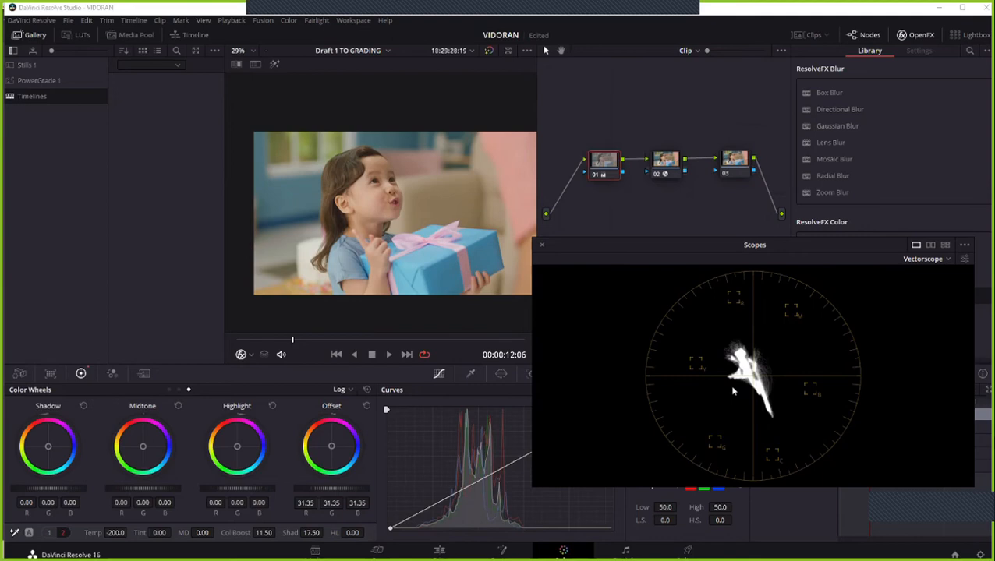
scroll(399, 310, up, 2)
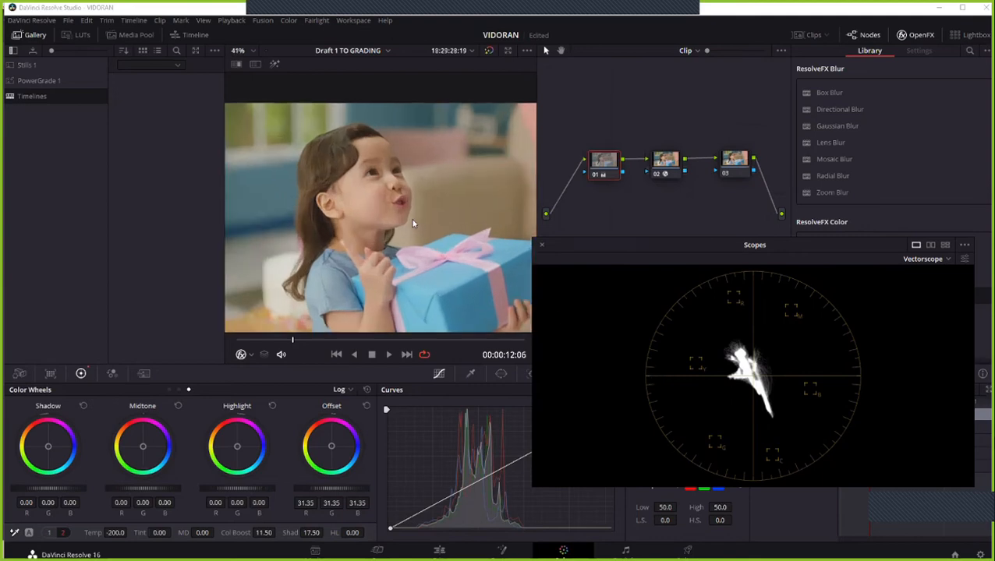
scroll(414, 218, up, 2)
scroll(413, 224, down, 4)
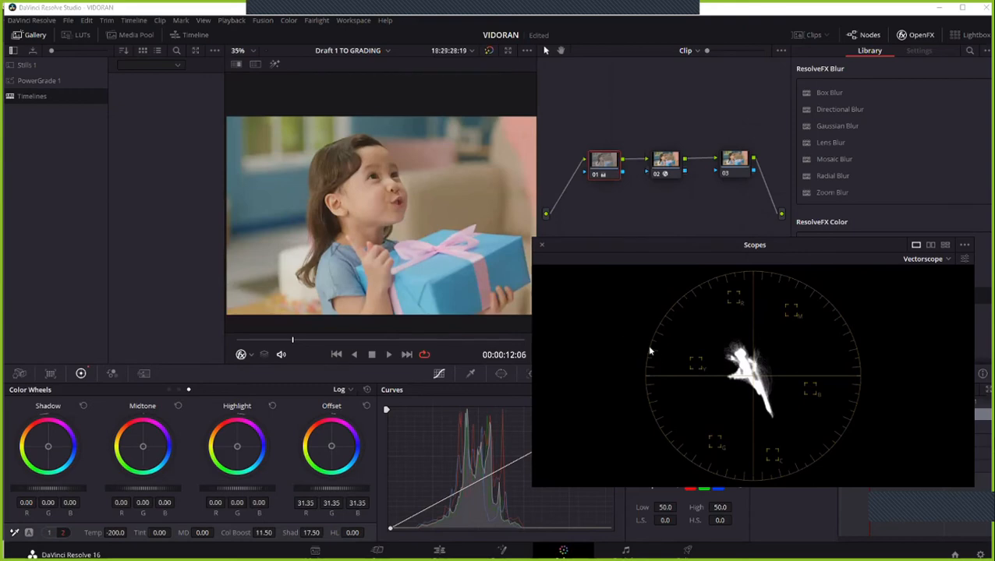
drag(634, 246, 641, 247)
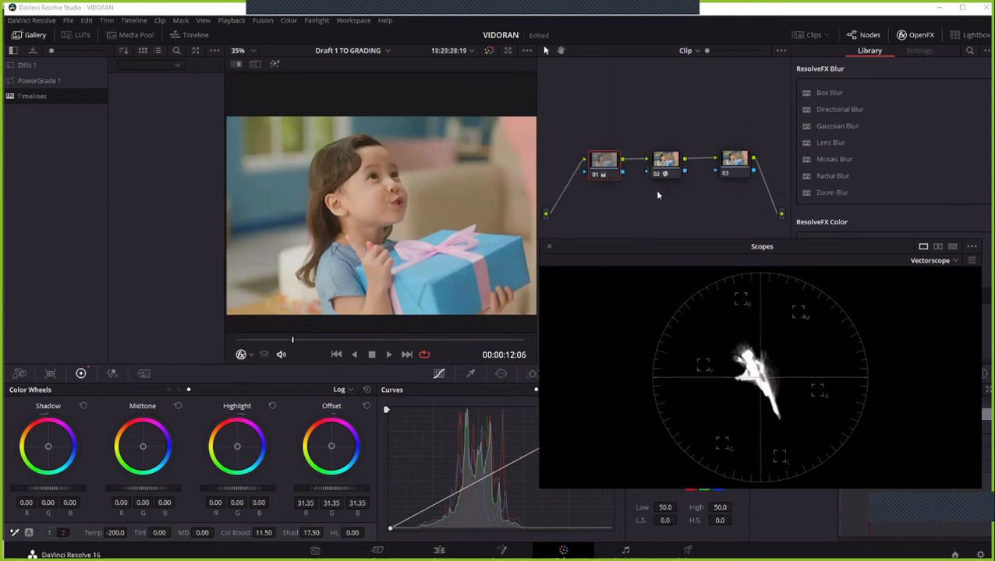
Reset all Color Wheels adjustments on node 01 and move the Scopes window further below the nodes.
click(366, 390)
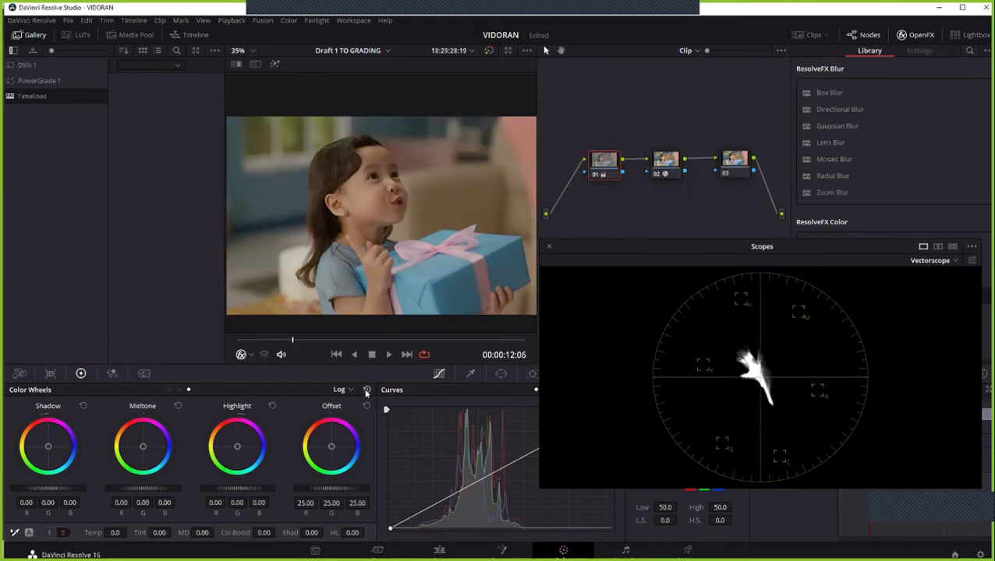
drag(658, 250, 675, 271)
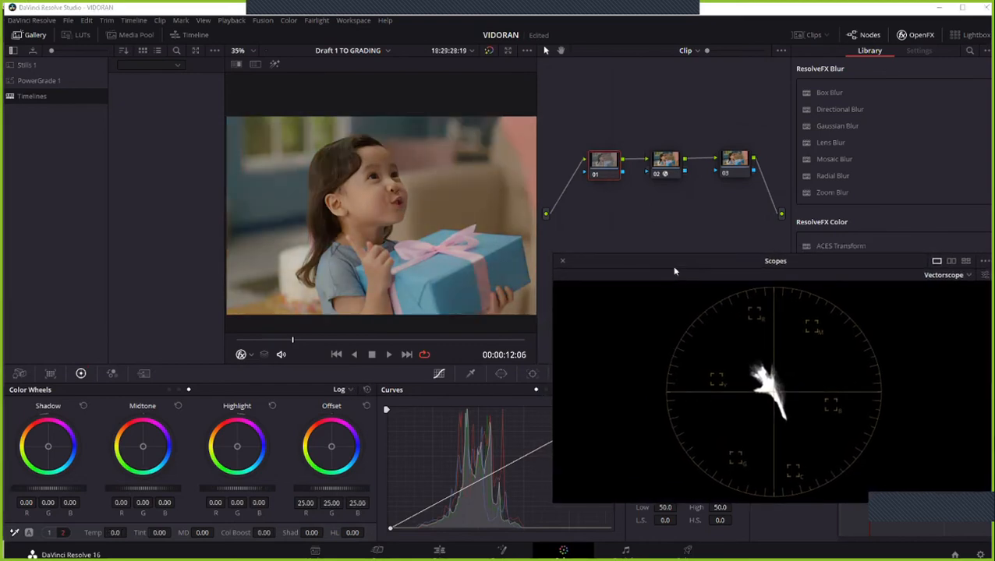
drag(589, 265, 583, 309)
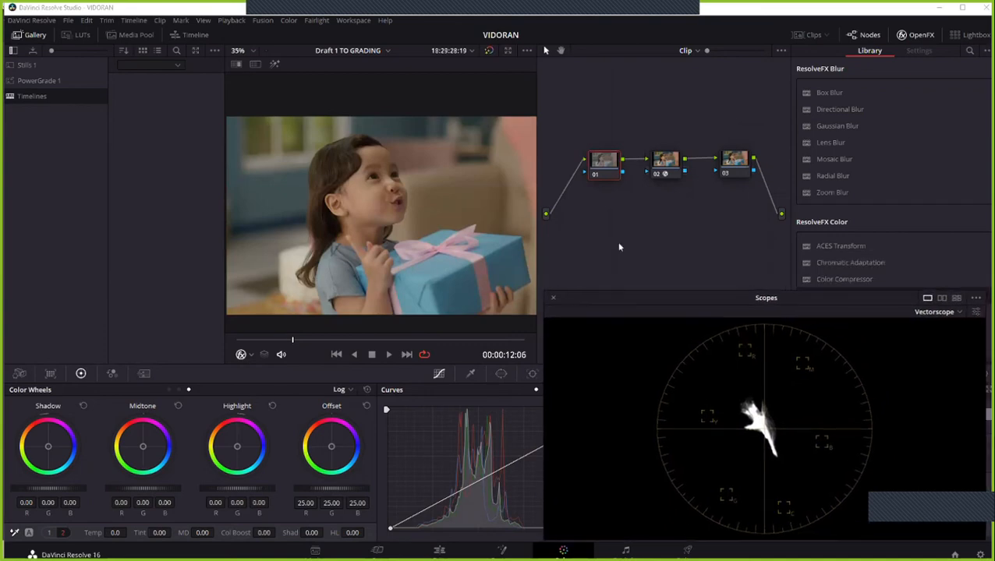
Check the Color Space Transform settings on node 02 and hide OpenFX to widen the node graph.
click(914, 35)
click(722, 165)
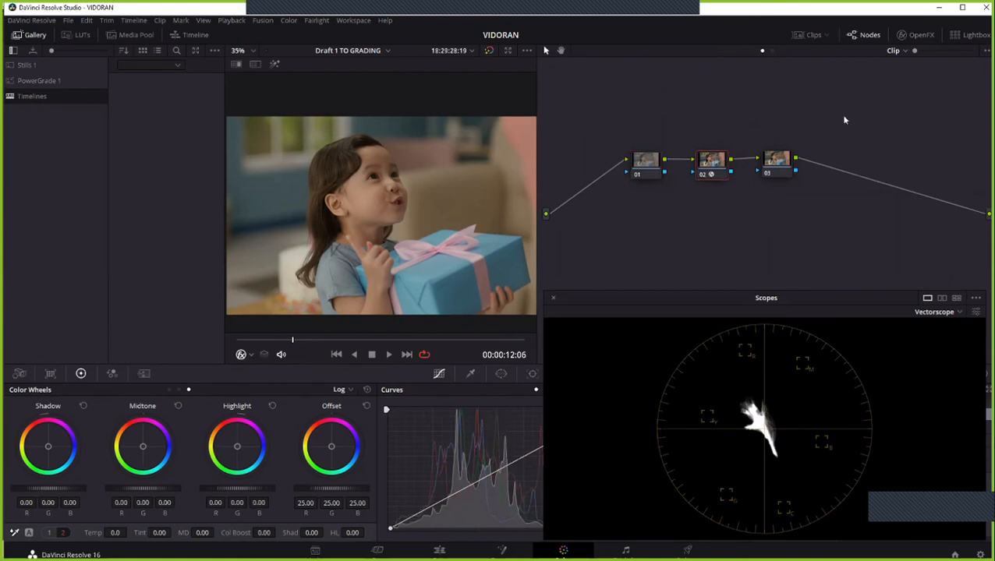
click(916, 35)
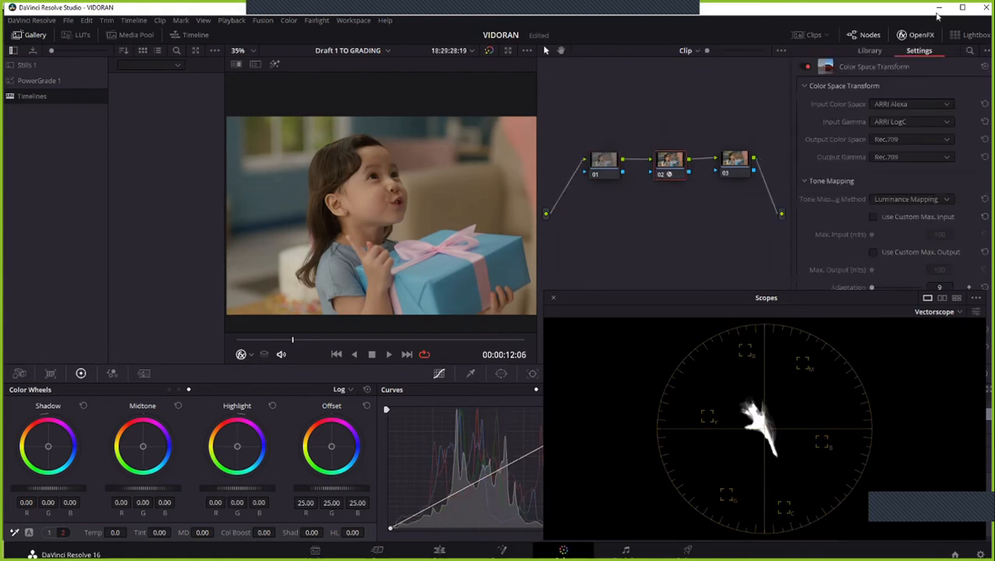
click(914, 35)
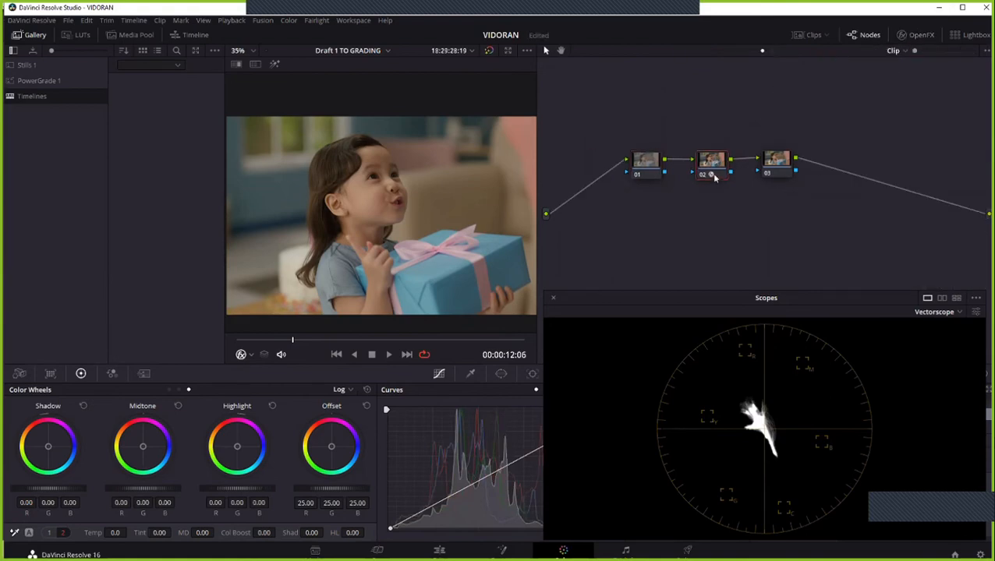
drag(715, 177, 719, 164)
click(651, 165)
click(777, 161)
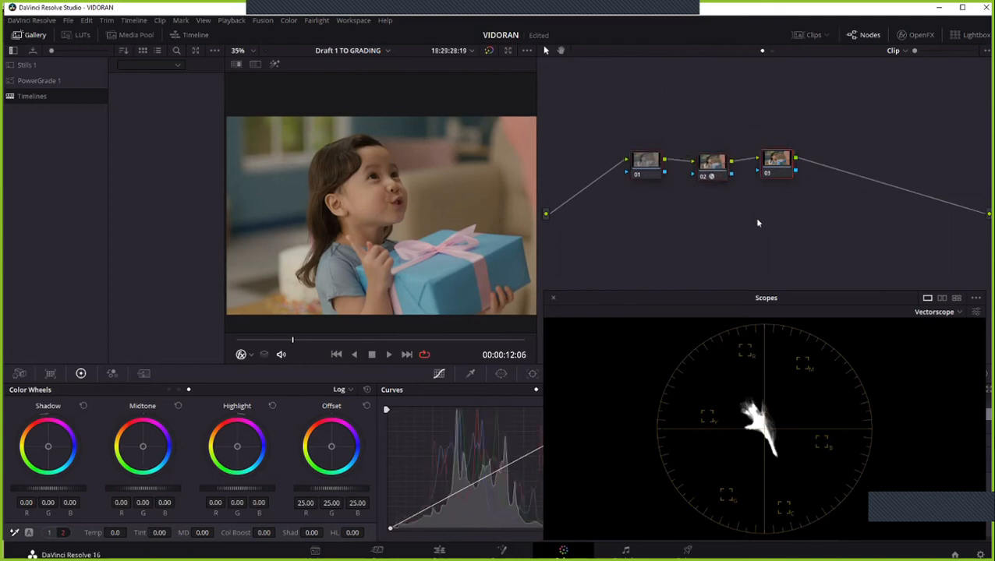
Show only the Parade in a single-scope layout below the nodes and select node 01.
drag(764, 298, 550, 287)
click(689, 279)
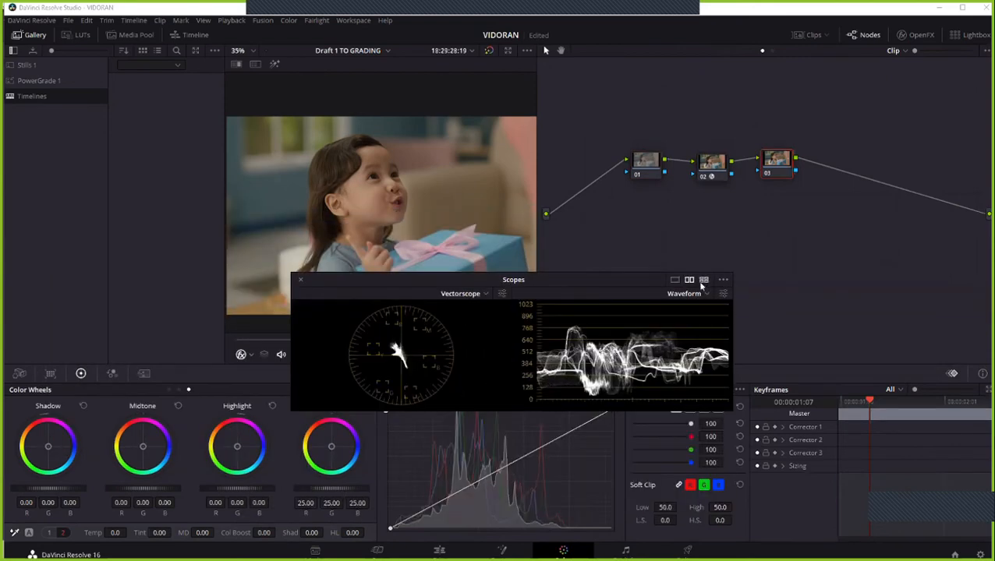
click(676, 279)
click(691, 295)
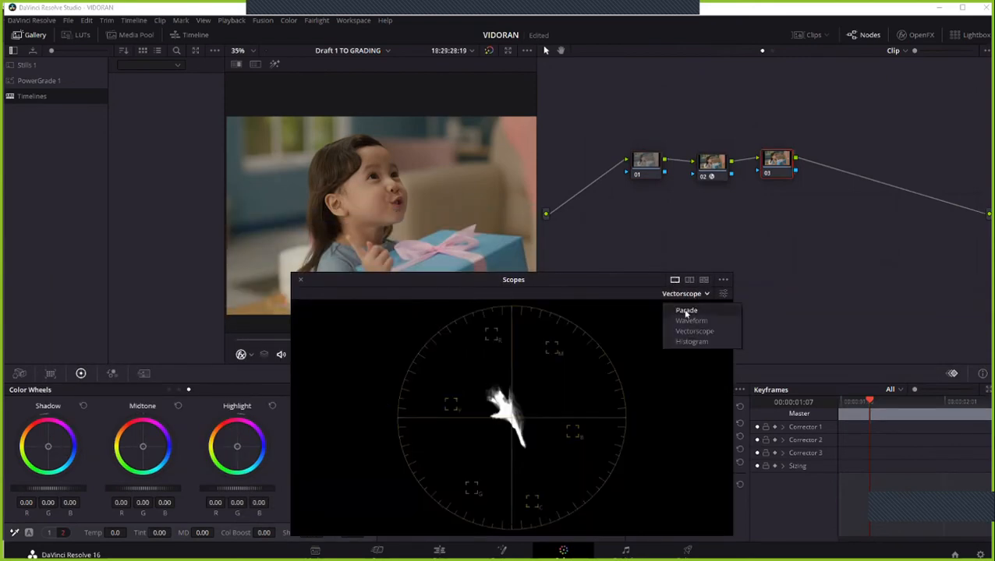
click(686, 310)
drag(436, 280, 704, 280)
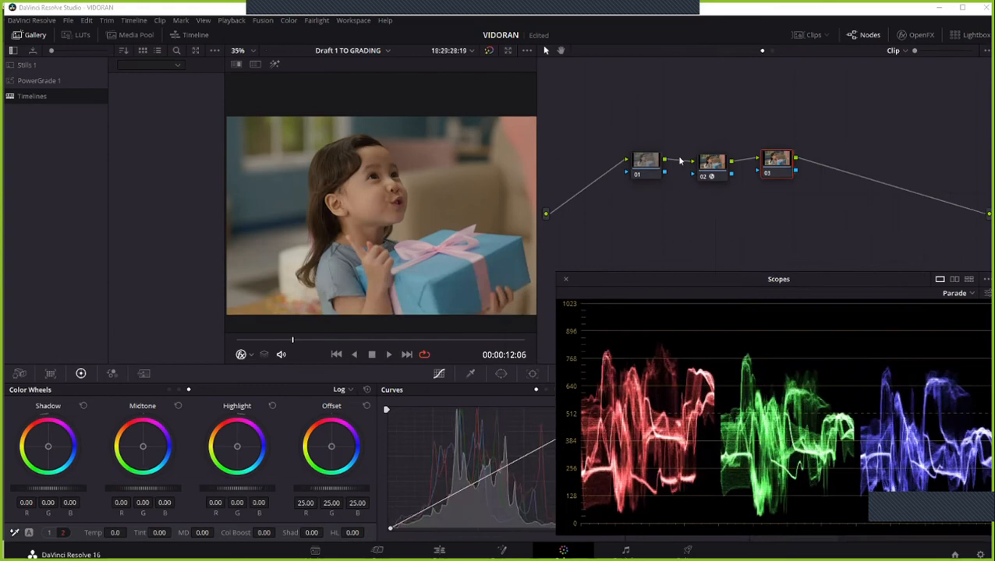
click(703, 214)
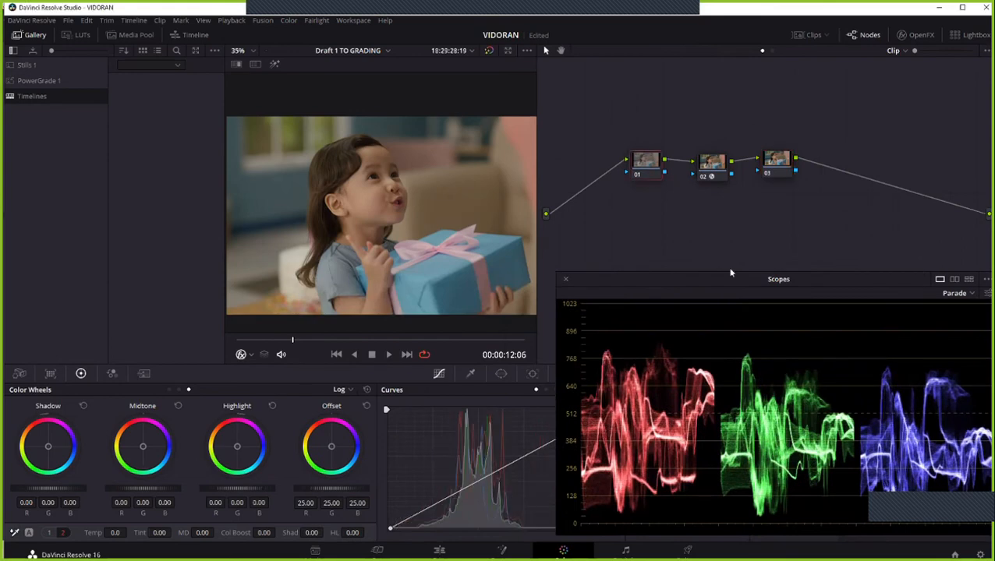
click(605, 329)
drag(655, 284, 647, 275)
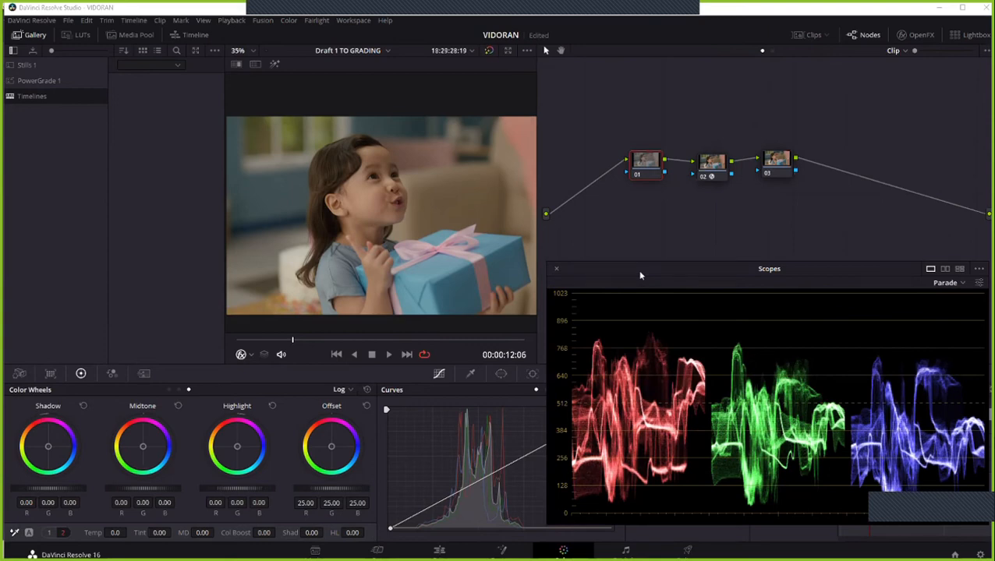
Show the Camera Raw controls and set Decode Using to Clip.
click(19, 375)
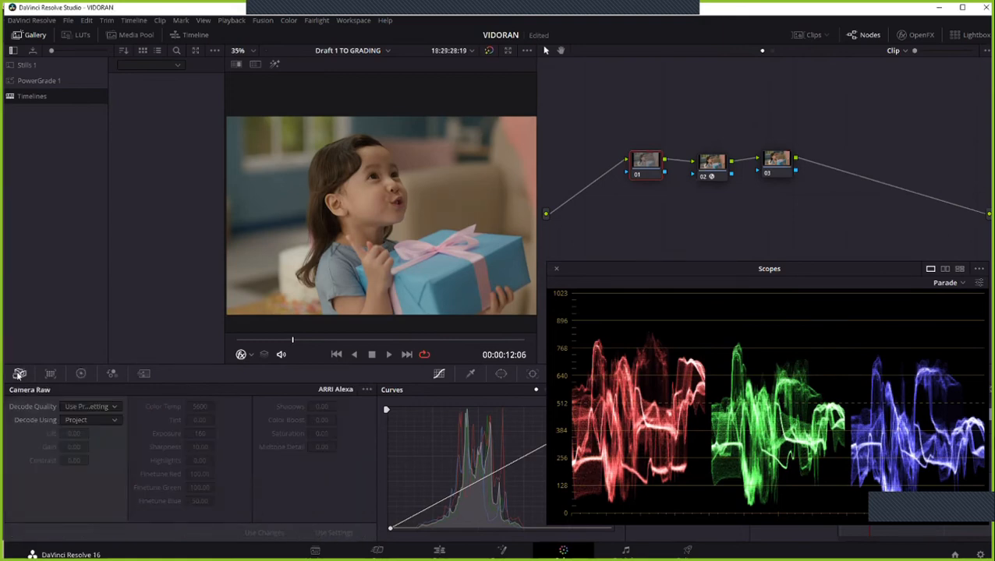
click(81, 420)
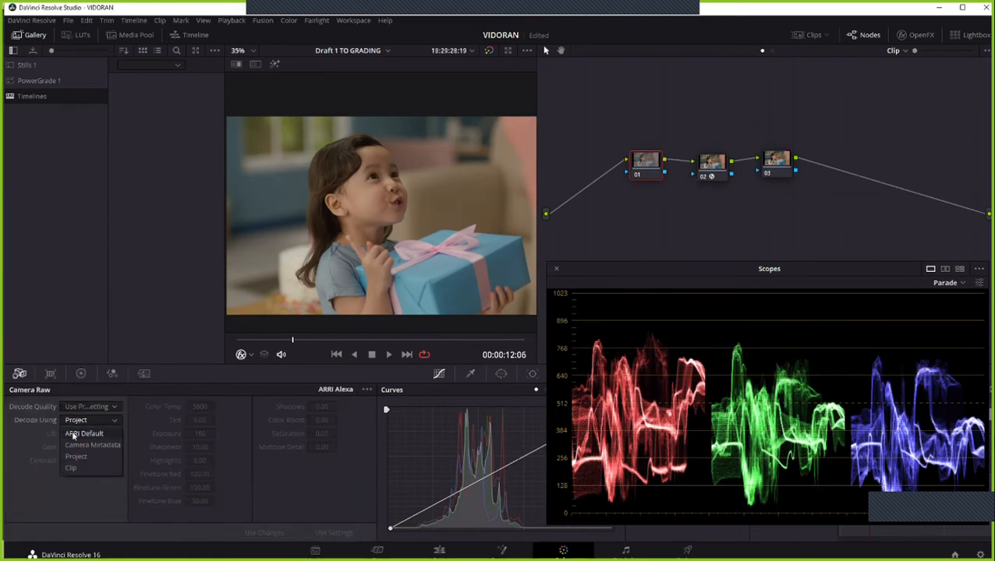
click(34, 328)
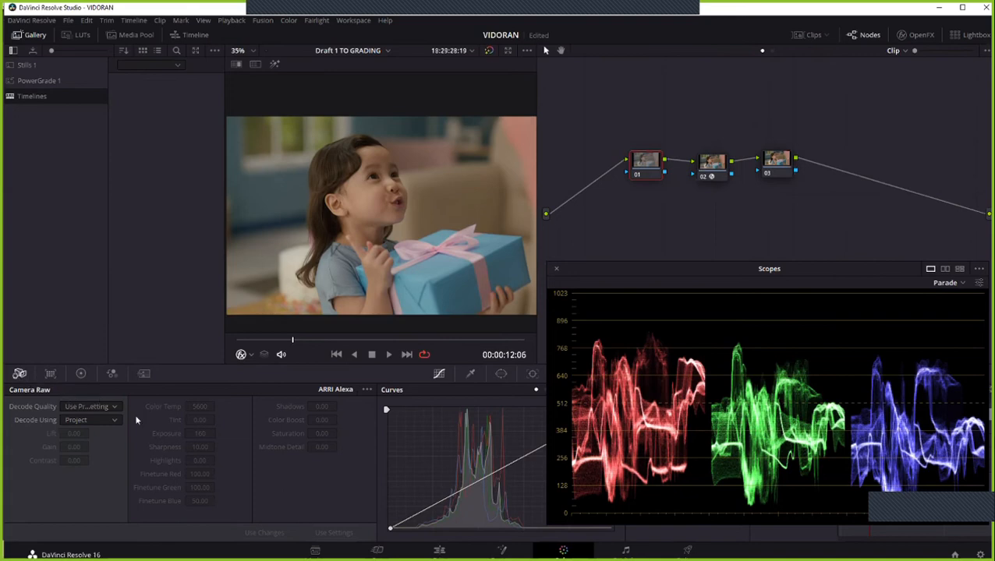
click(95, 420)
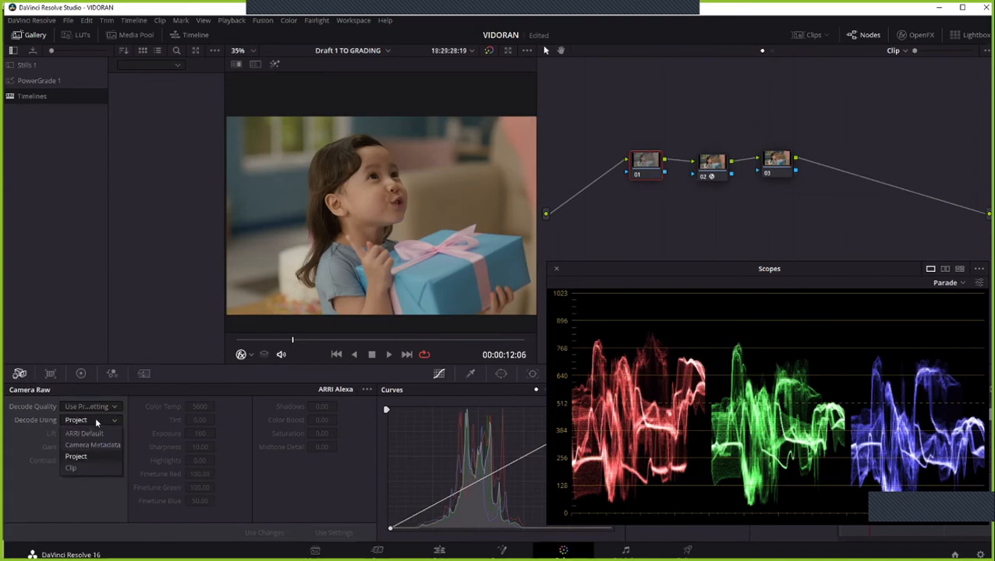
click(82, 469)
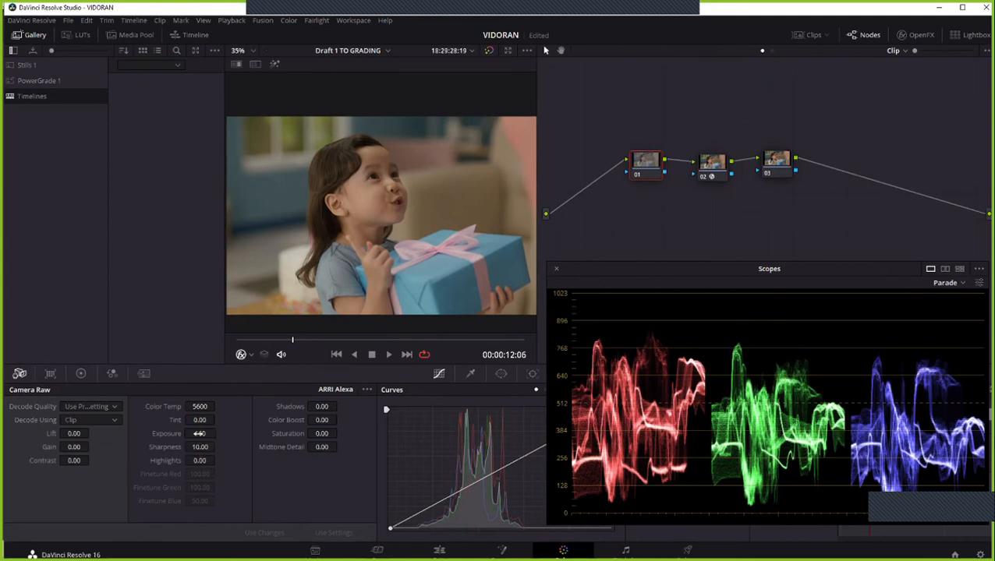
Switch Decode Using to Camera Metadata and Project for comparison, and return it to Clip.
click(86, 420)
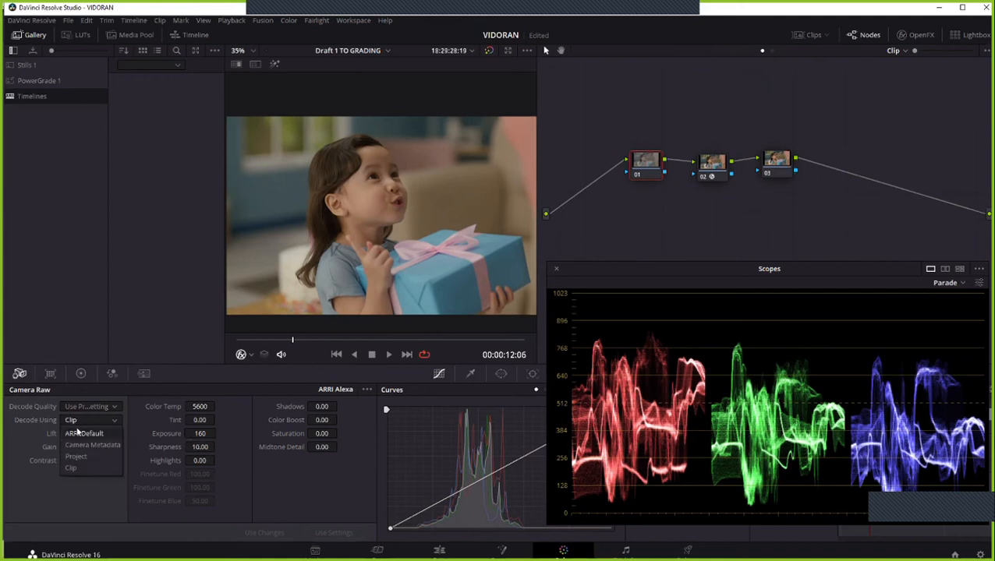
click(90, 443)
click(88, 421)
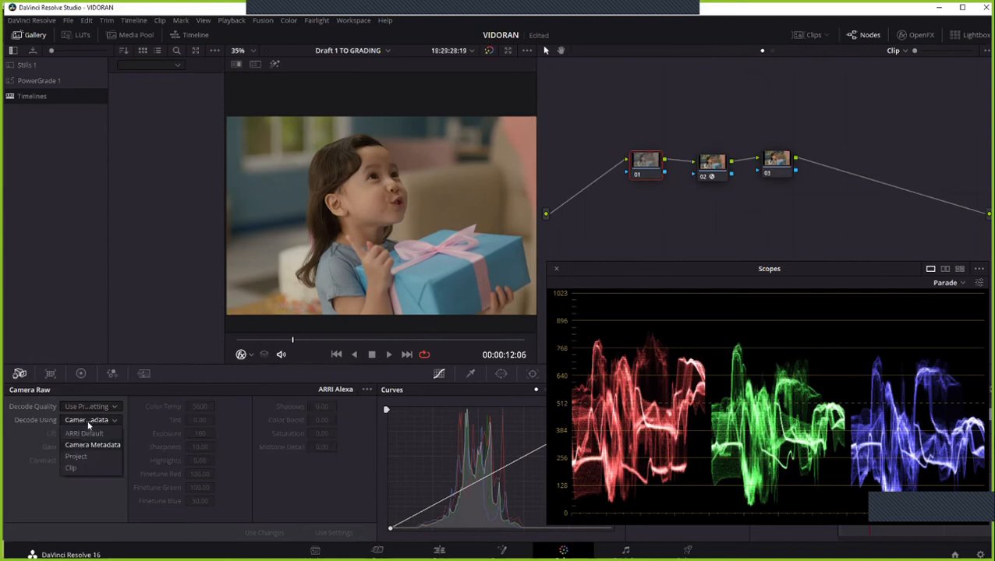
click(78, 457)
click(89, 422)
click(72, 468)
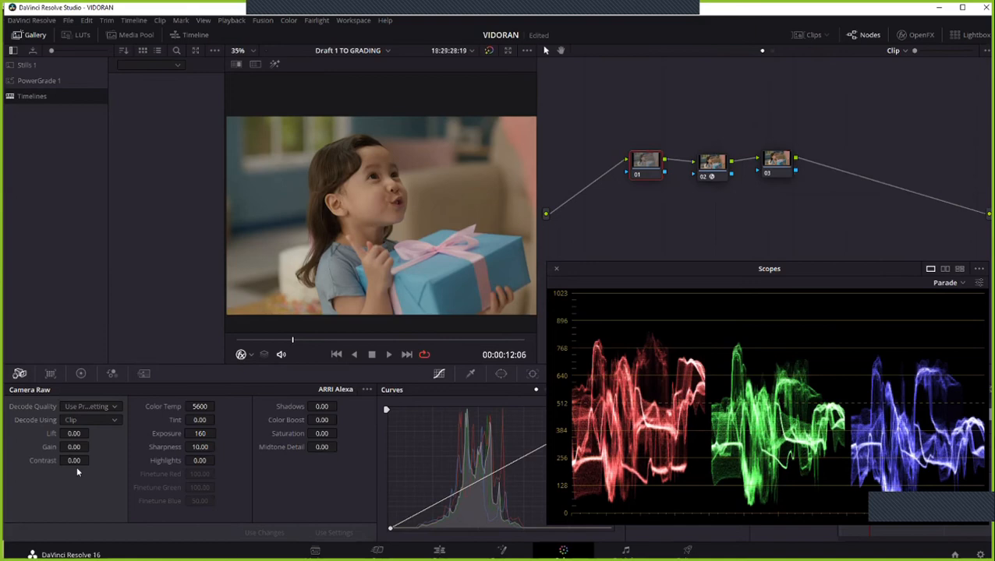
click(87, 419)
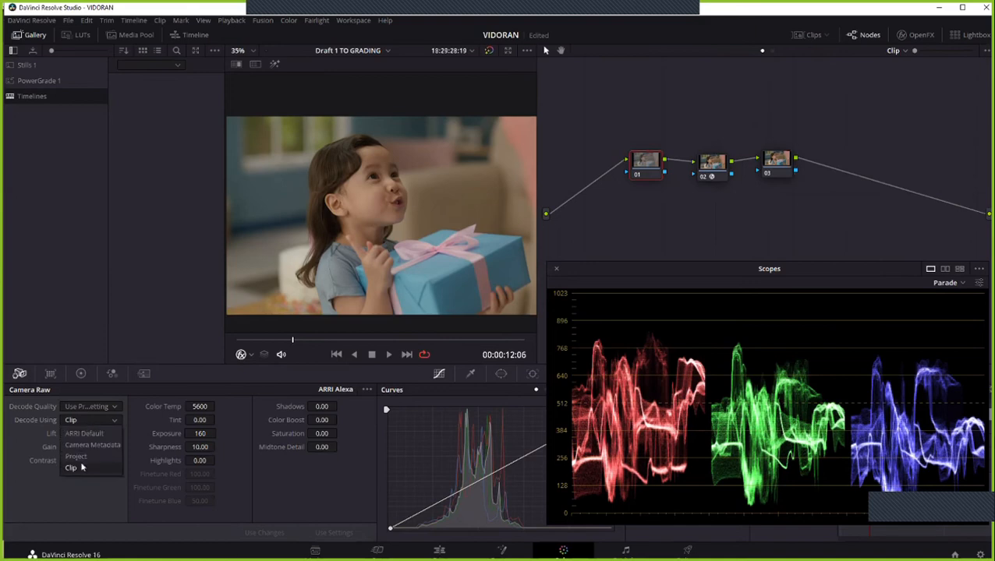
click(76, 454)
click(110, 425)
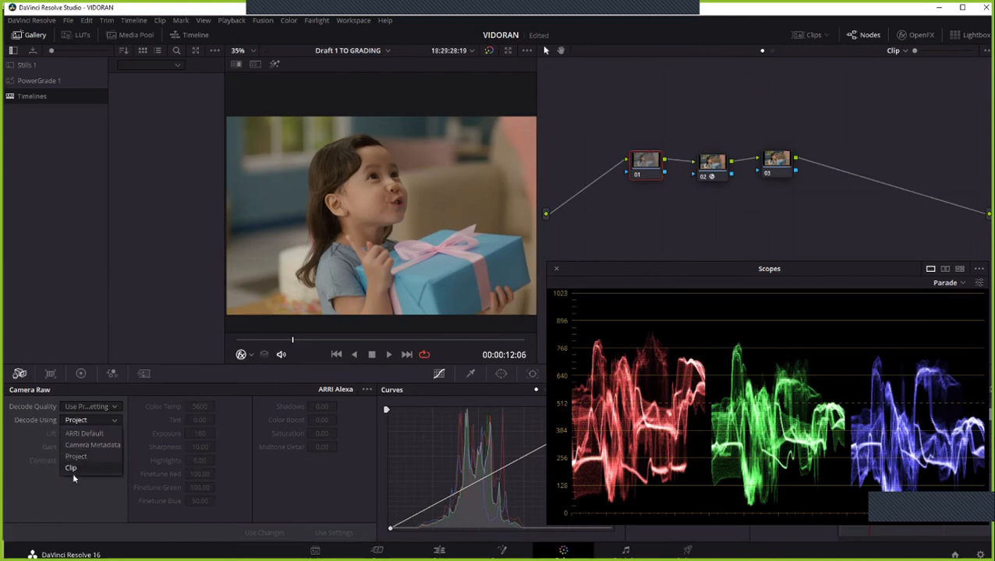
click(75, 470)
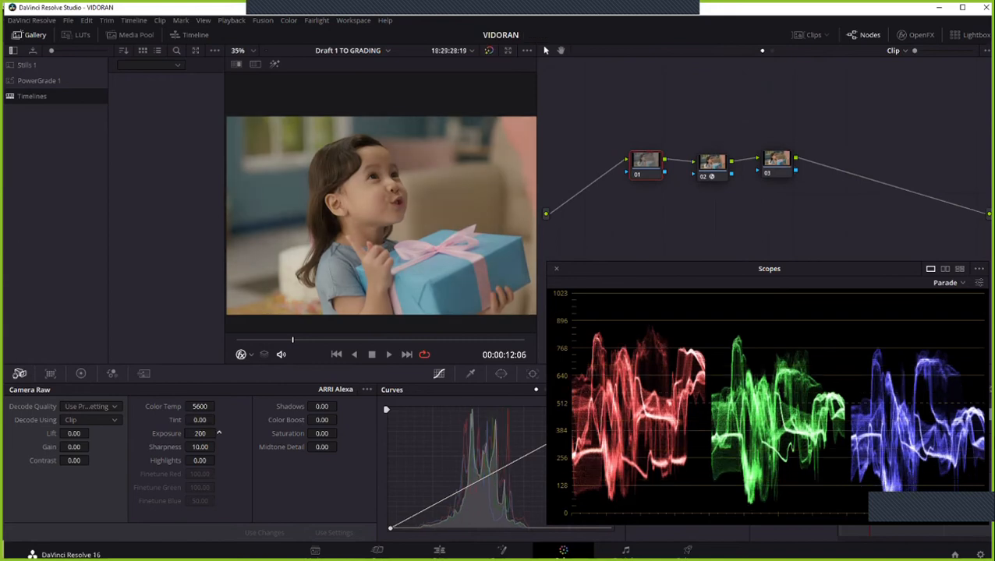
Try raising the Camera Raw Exposure to 320, comparing it with 250 on the image and Parade.
click(219, 433)
click(219, 433)
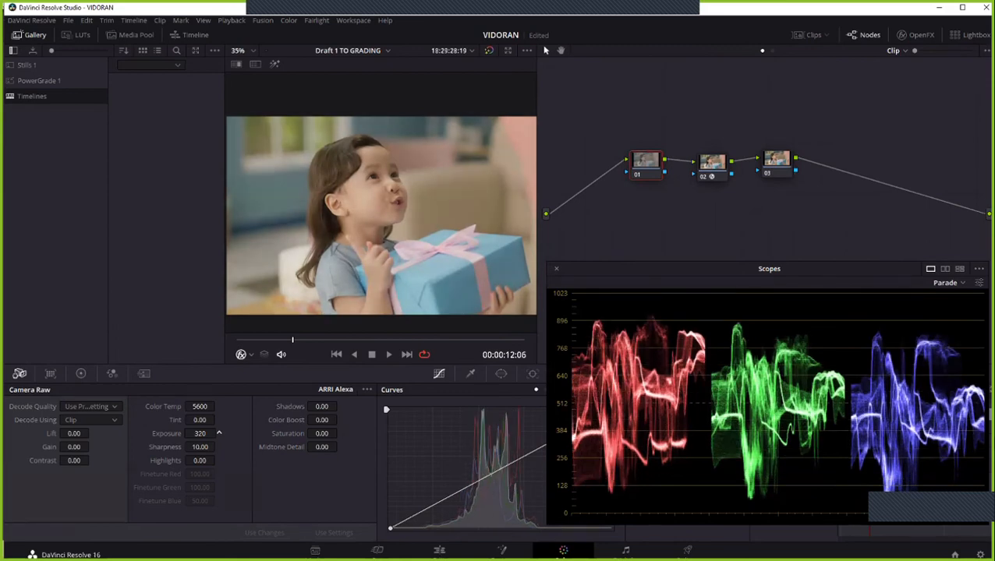
click(219, 434)
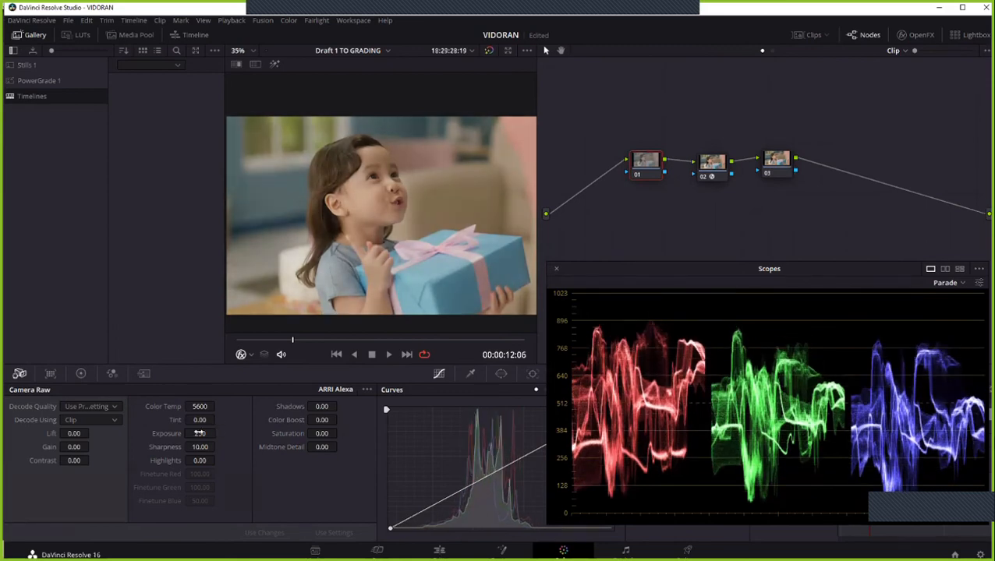
click(219, 434)
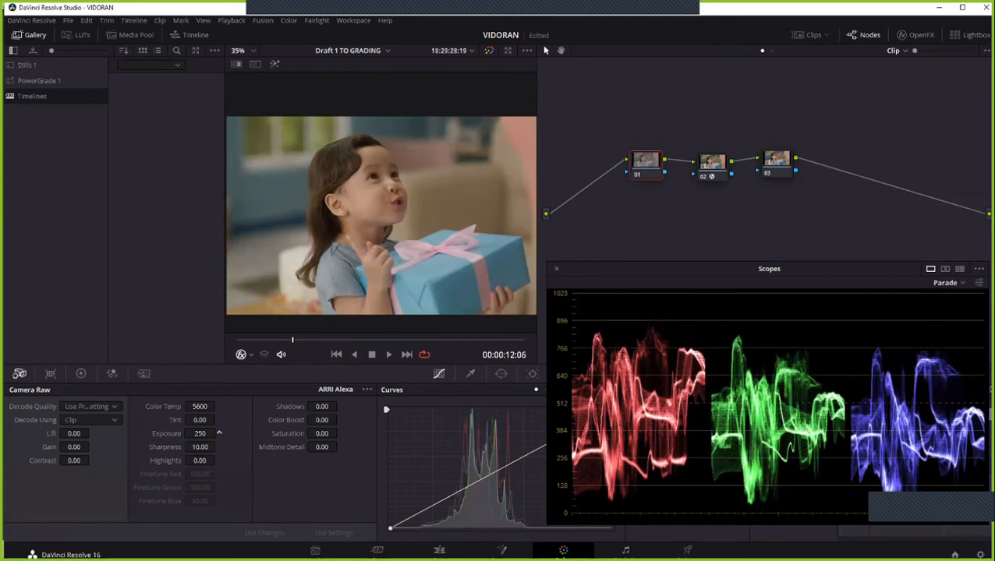
click(219, 433)
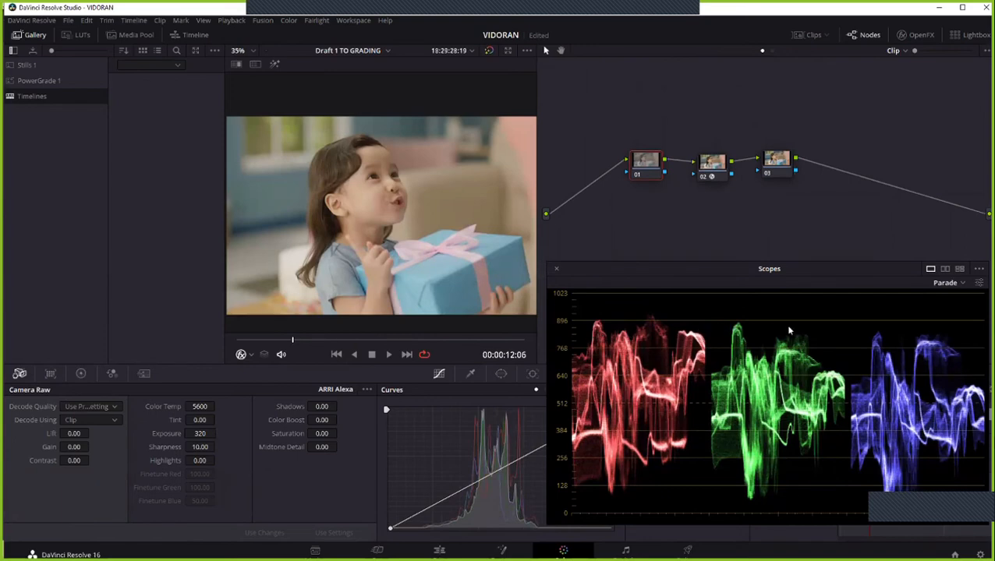
scroll(364, 237, down, 2)
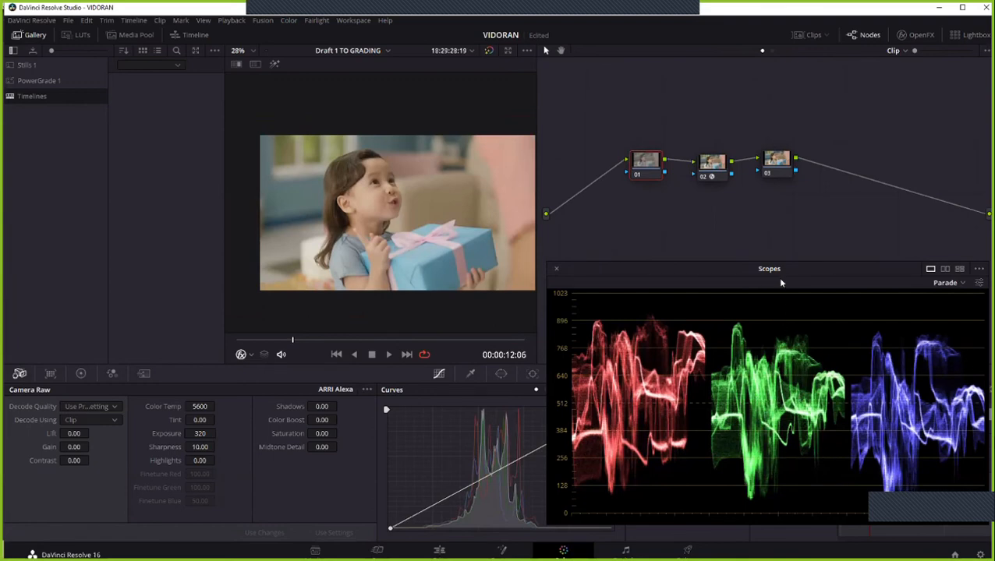
Set the Camera Raw Exposure to 250 and move the Scopes window slightly lower beneath the node graph.
mouse_move(202, 434)
mouse_down()
mouse_move(179, 435)
mouse_move(194, 435)
mouse_up()
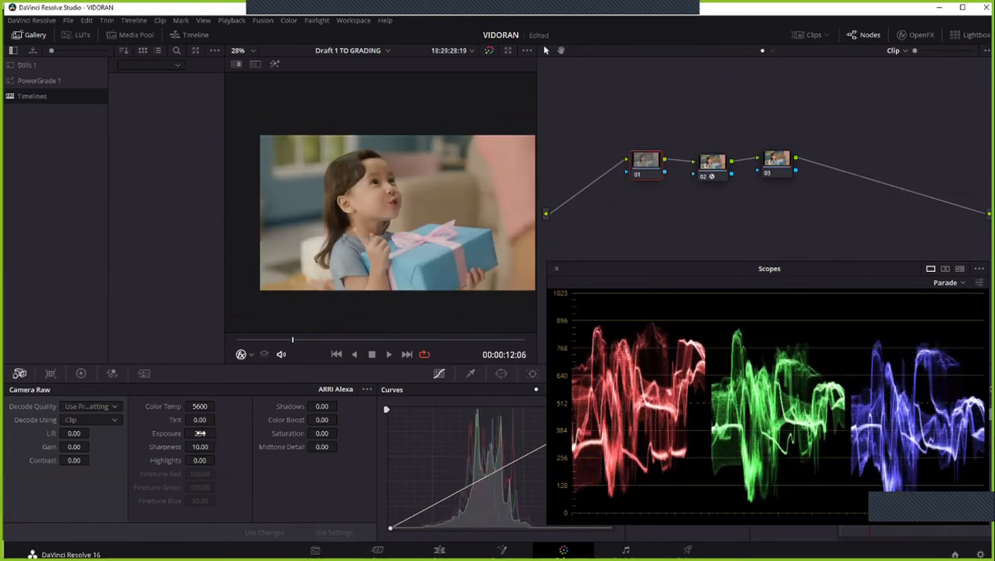
drag(720, 270, 721, 260)
scroll(352, 184, up, 2)
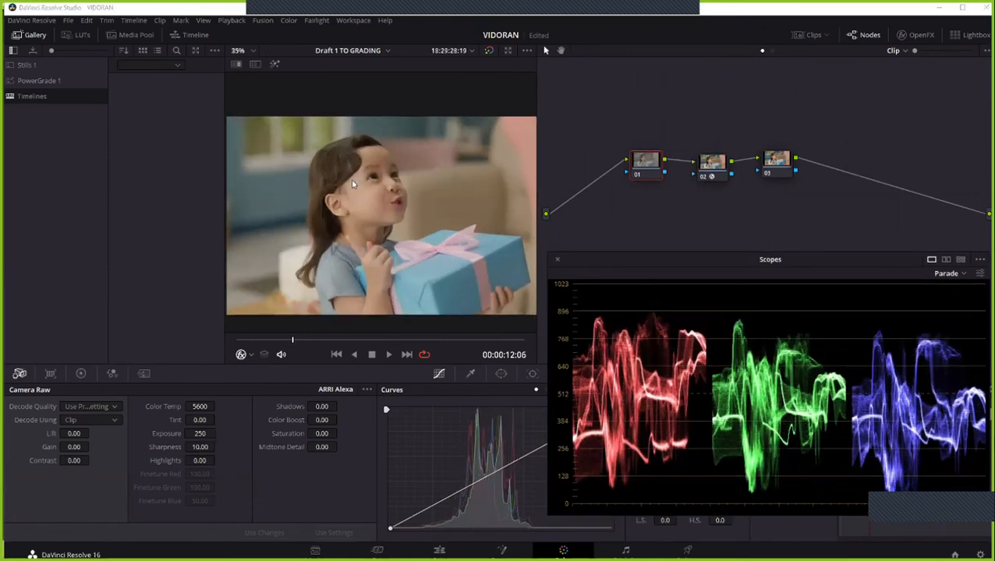
scroll(352, 184, up, 2)
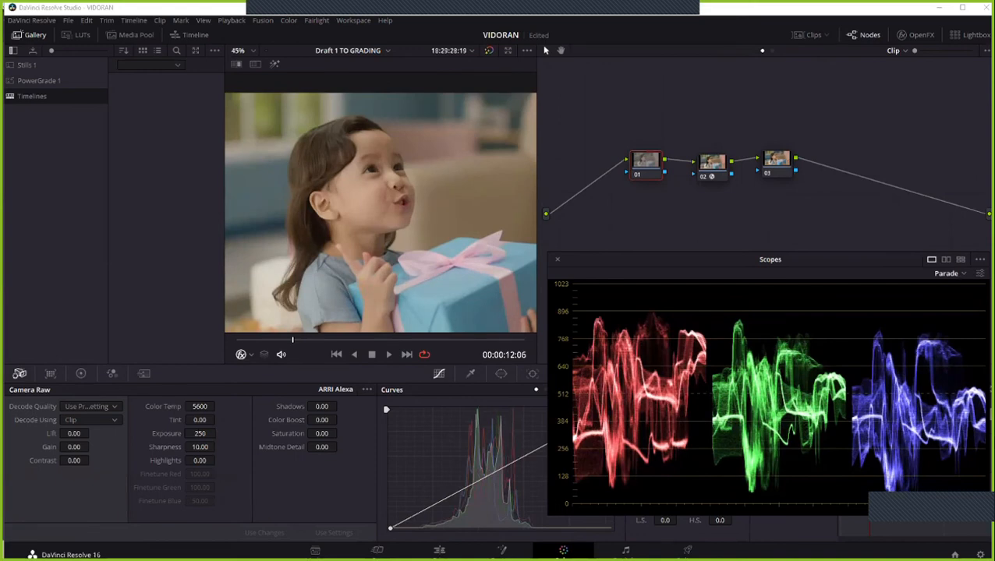
mouse_move(200, 434)
mouse_down()
mouse_move(189, 433)
mouse_move(201, 434)
mouse_up()
scroll(427, 206, down, 1)
scroll(428, 212, down, 1)
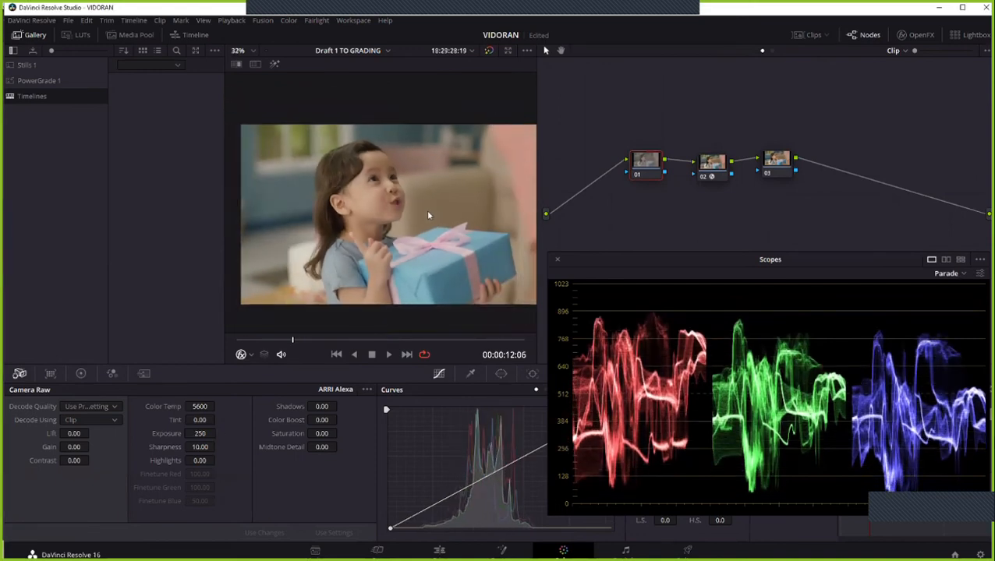
drag(651, 257, 638, 294)
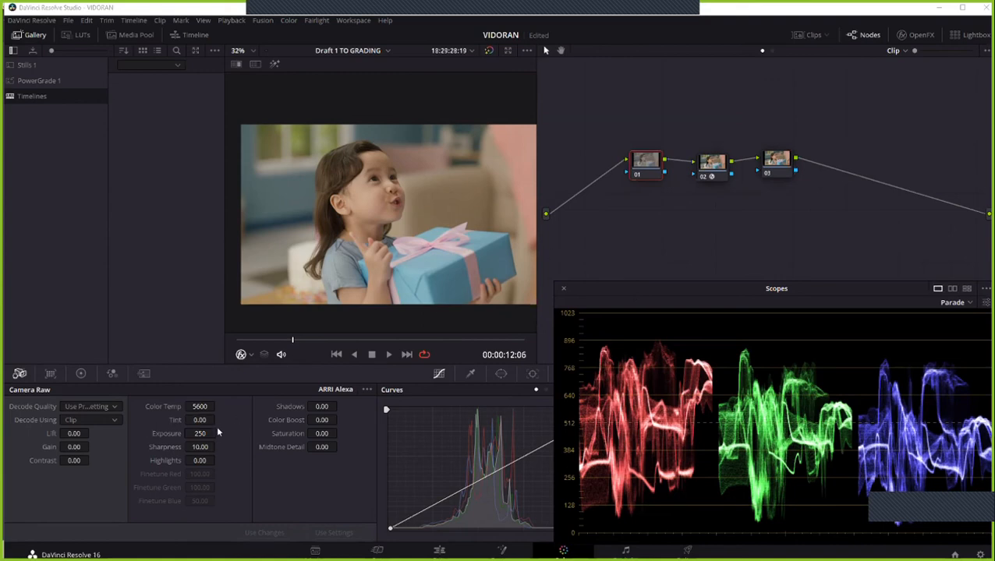
scroll(343, 221, up, 2)
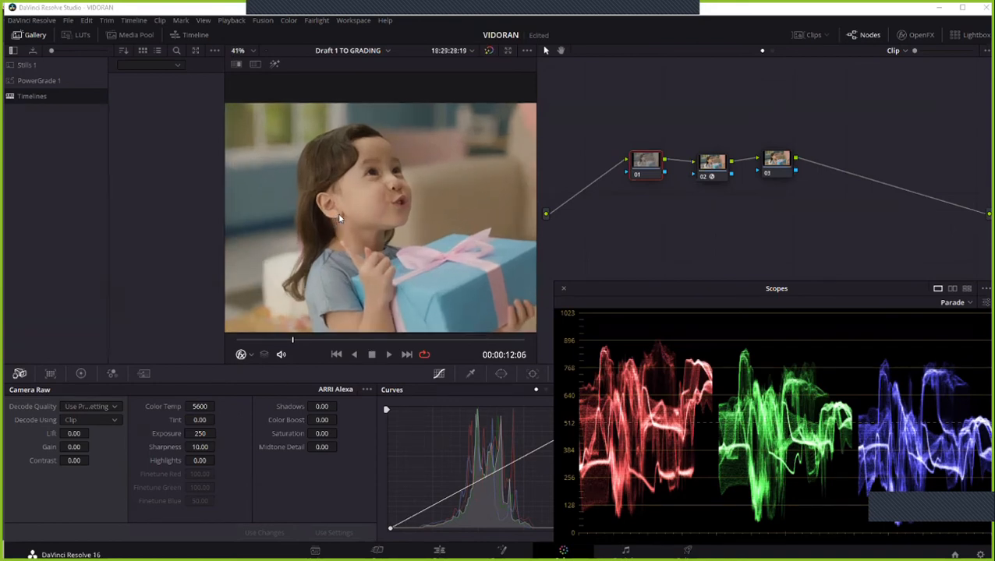
scroll(333, 228, down, 1)
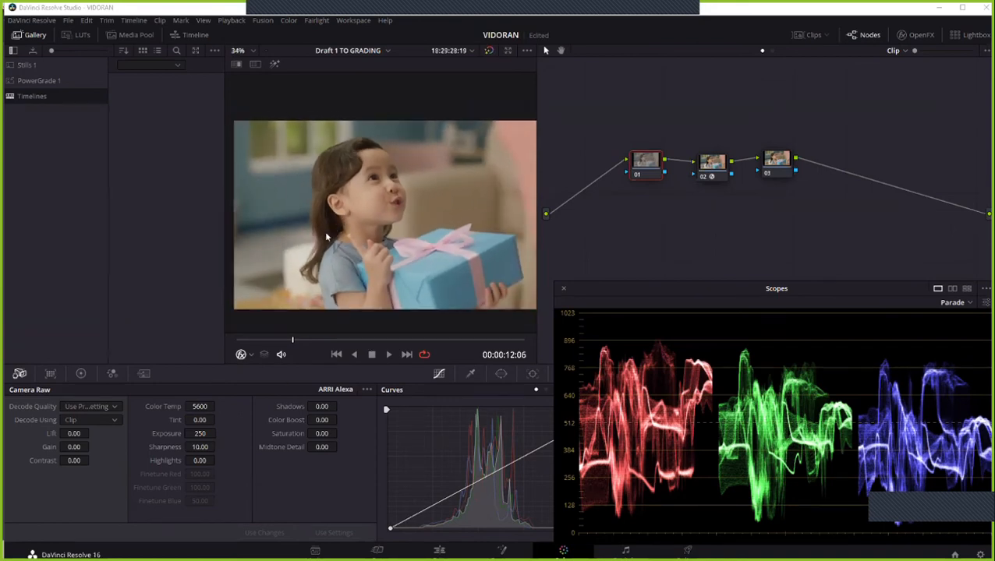
Try a Color Temp of 5200 on the clip and compare it with 5600.
click(200, 407)
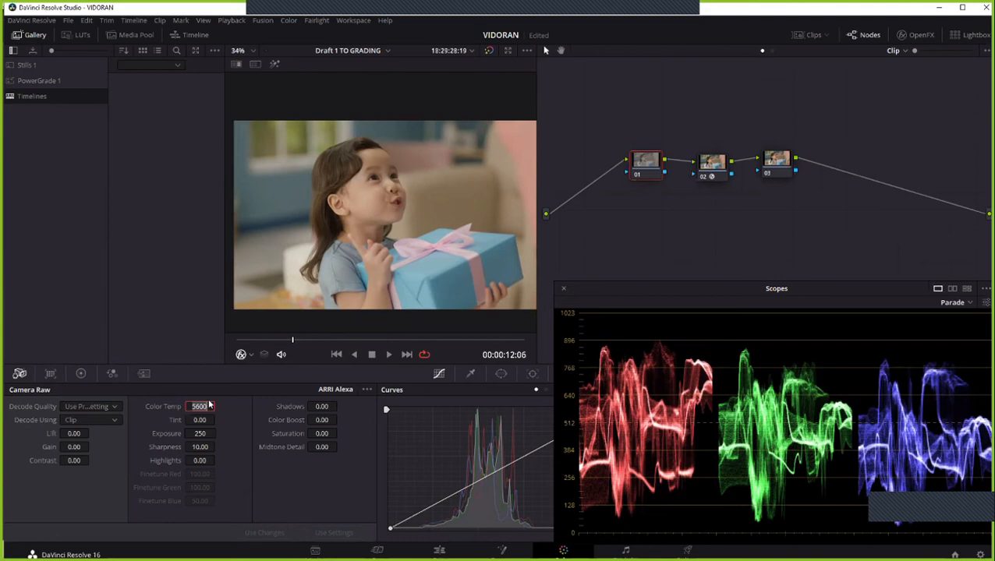
text(5200)
key(Return)
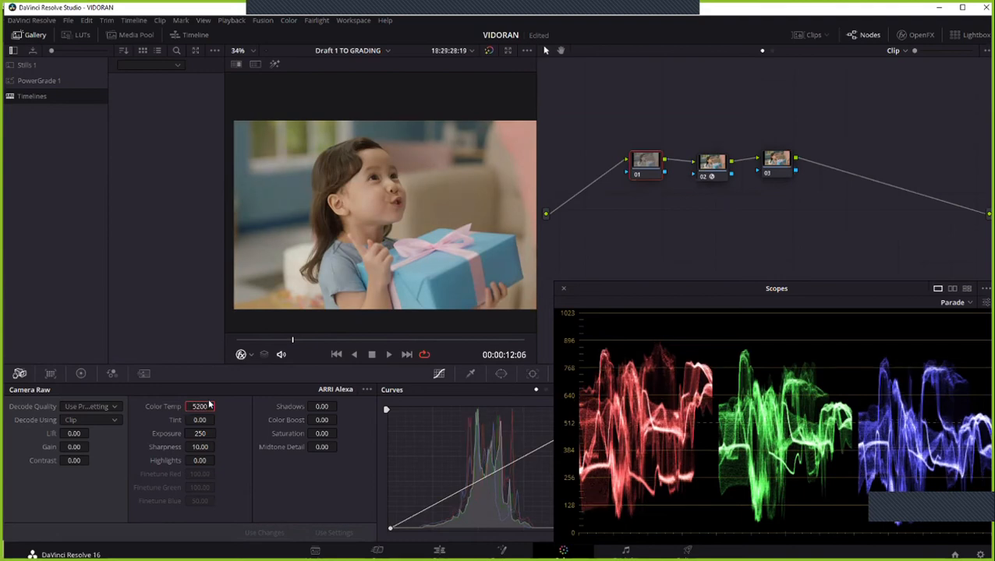
scroll(367, 259, up, 1)
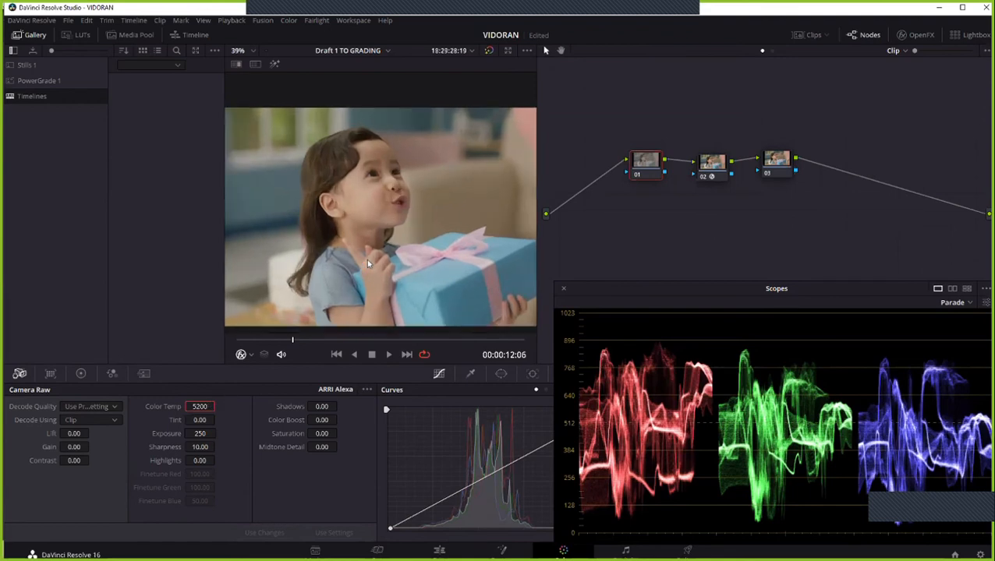
scroll(372, 226, down, 1)
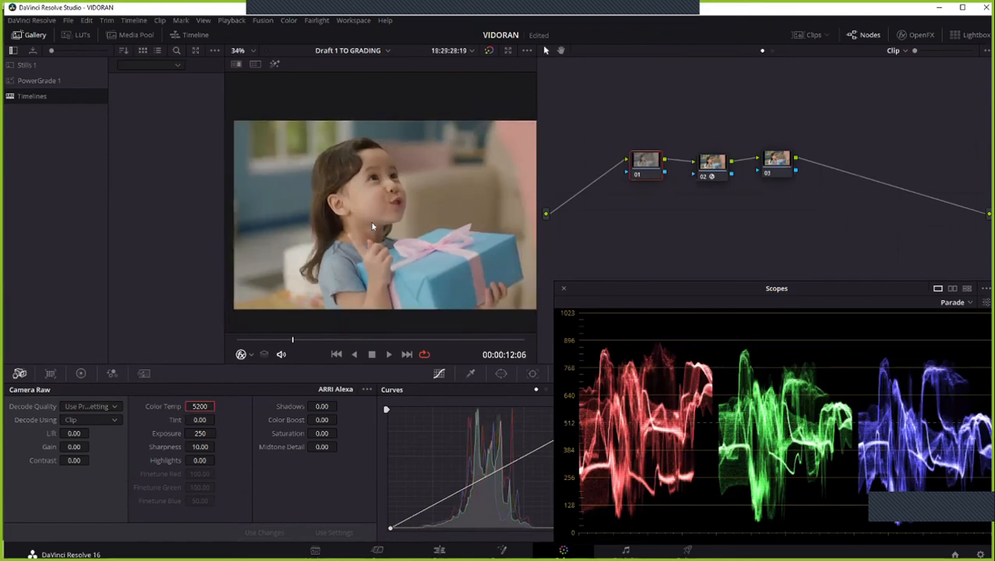
click(202, 406)
text(5600)
key(Return)
Set the Camera Raw Color Temp to 5300 and check the girl's skin tone.
click(201, 406)
text(5300)
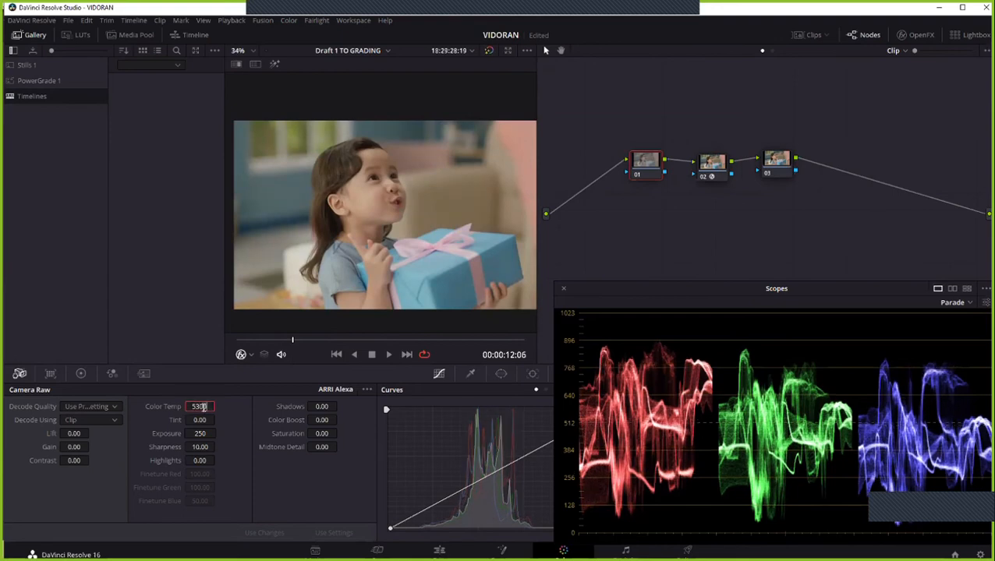
key(Return)
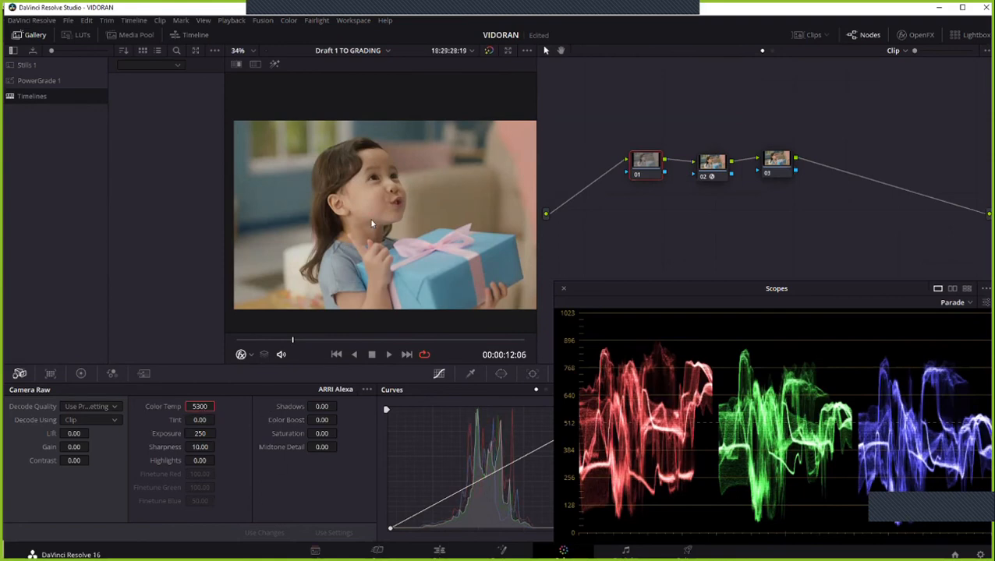
scroll(353, 290, up, 1)
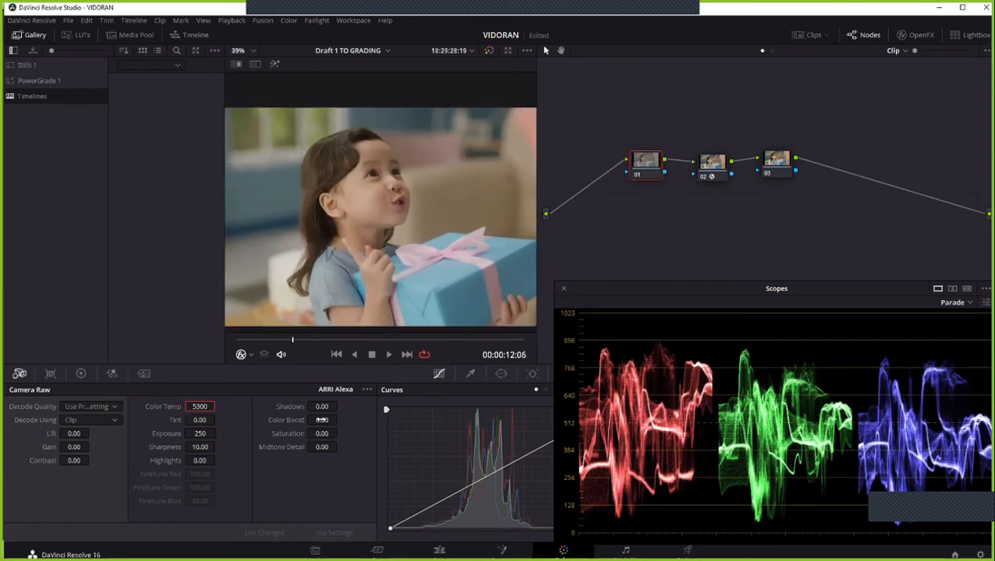
Set the Camera Raw Color Boost to 5 and inspect the girl's face up close and in the full frame.
click(322, 420)
scroll(368, 226, down, 1)
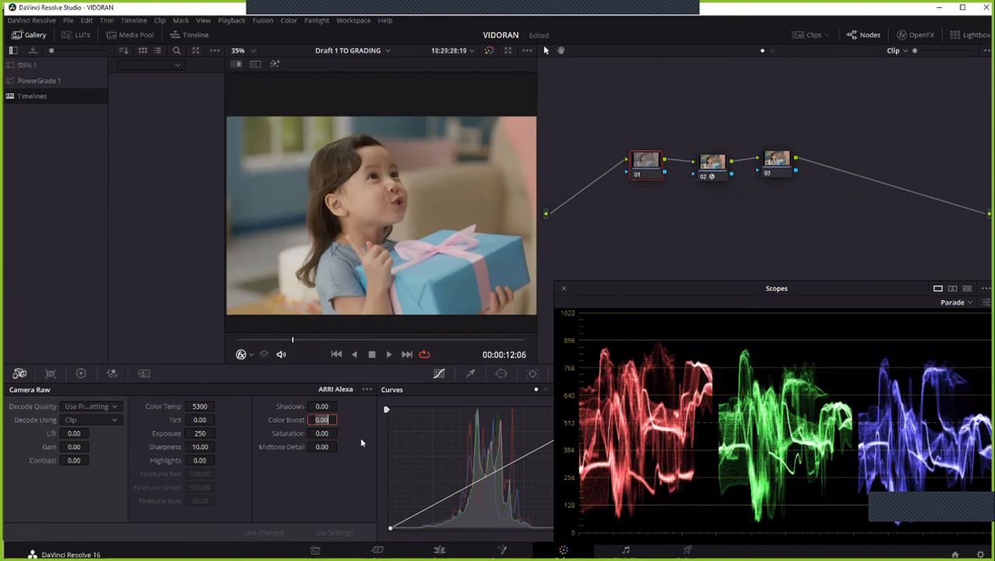
text(5)
key(Return)
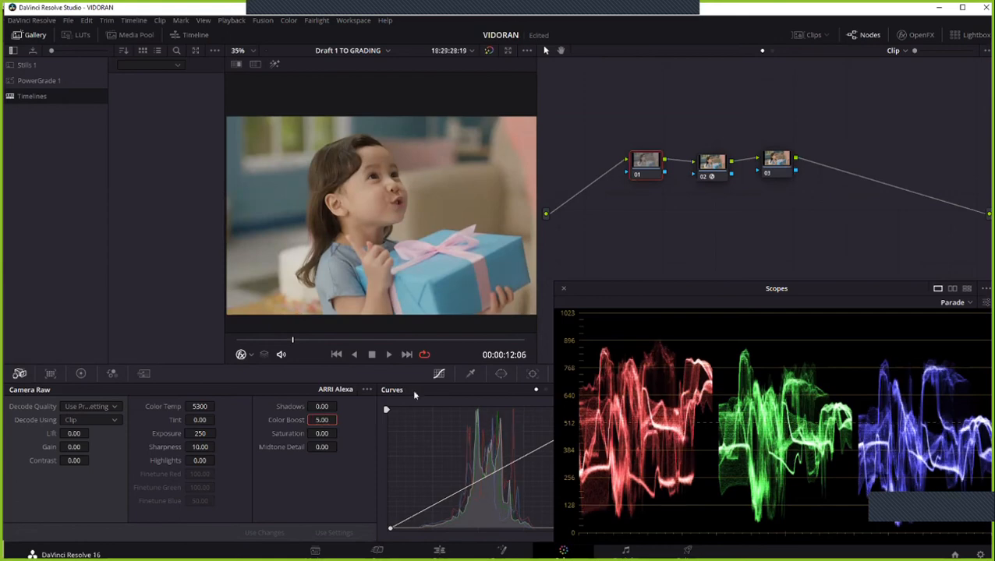
scroll(386, 214, up, 2)
scroll(387, 220, up, 3)
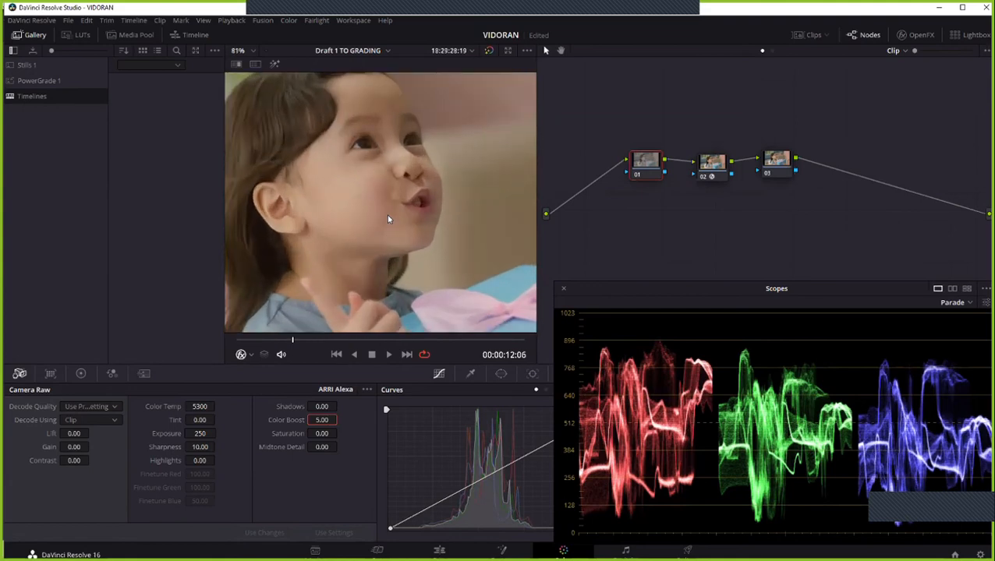
scroll(387, 219, down, 3)
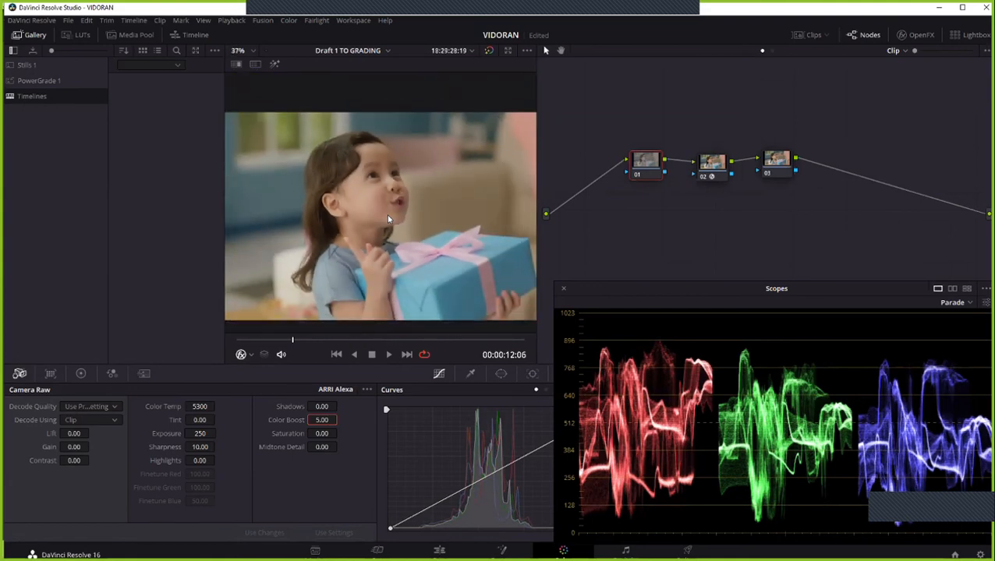
scroll(388, 219, up, 4)
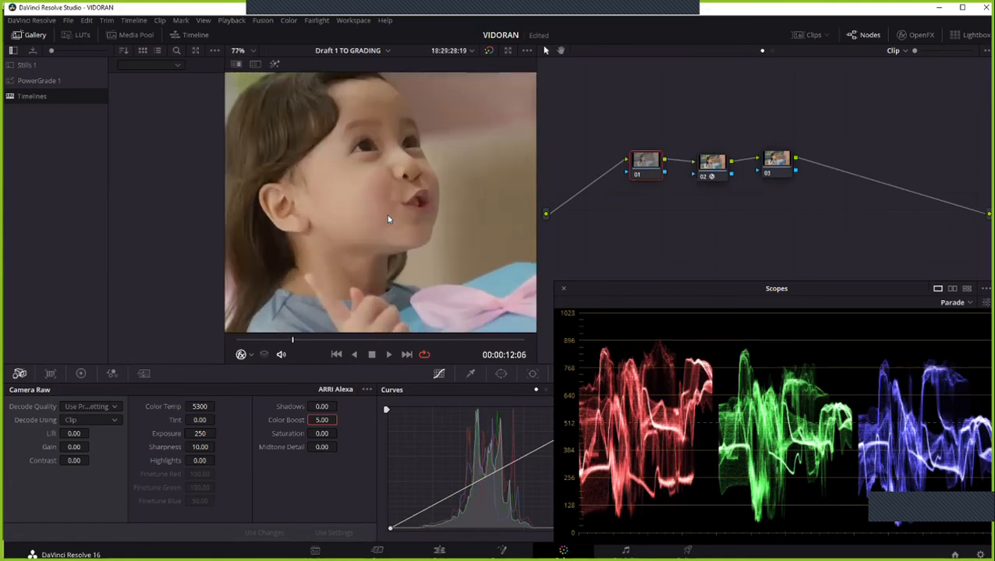
scroll(388, 219, down, 3)
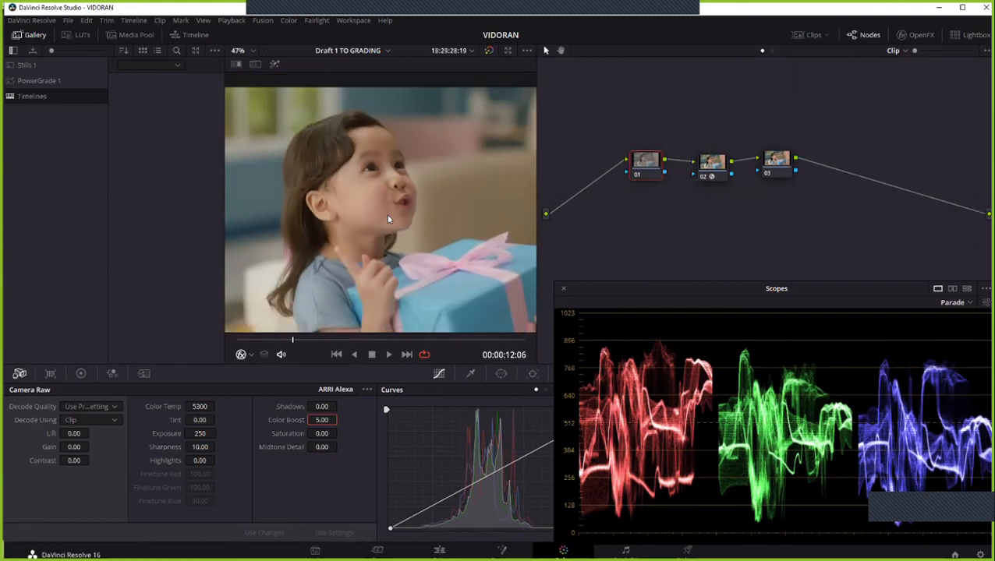
scroll(387, 219, down, 1)
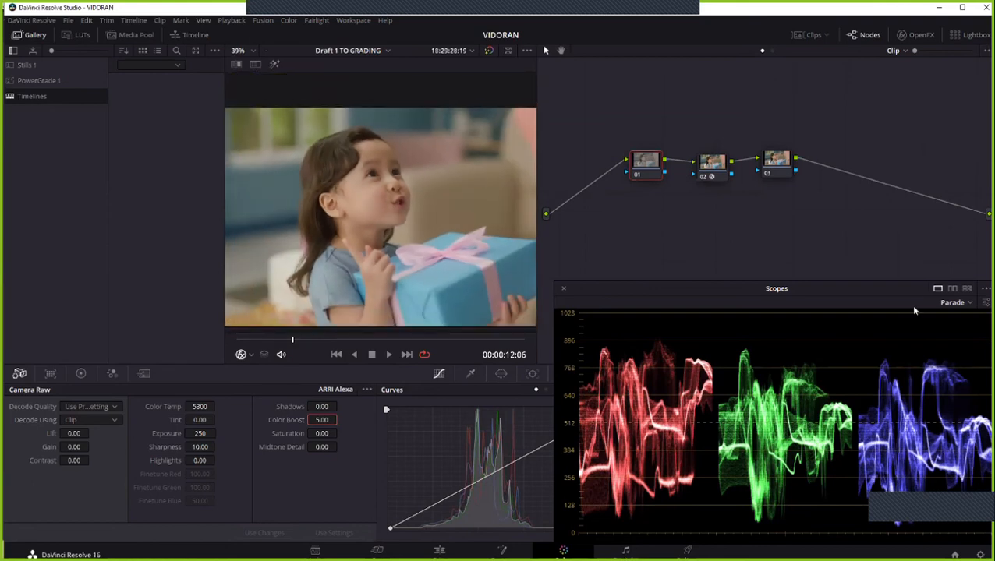
Keep the Parade scope and reposition the Scopes window just beneath the nodes, clear of the viewer image.
click(964, 304)
click(889, 299)
drag(878, 290, 773, 241)
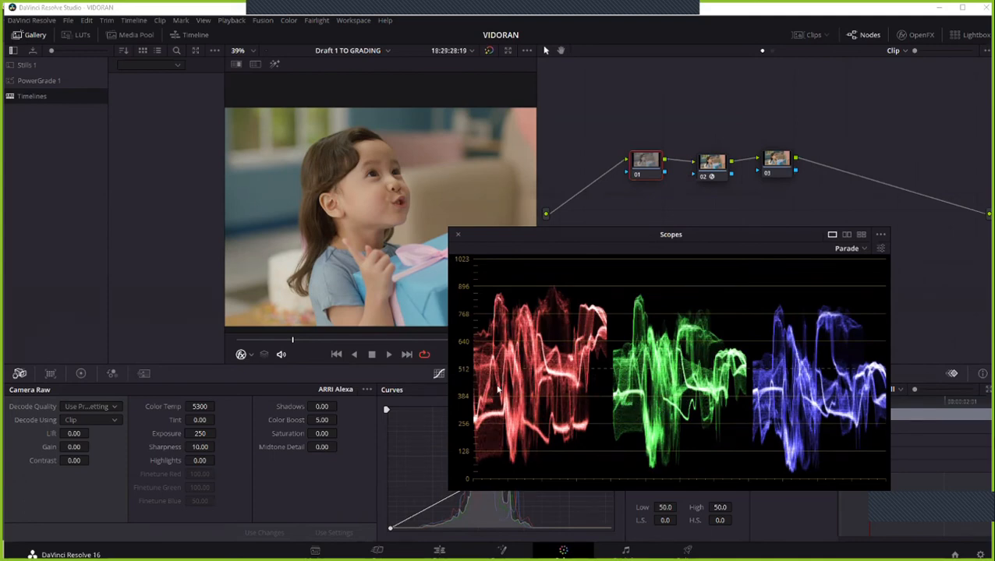
drag(744, 238, 807, 247)
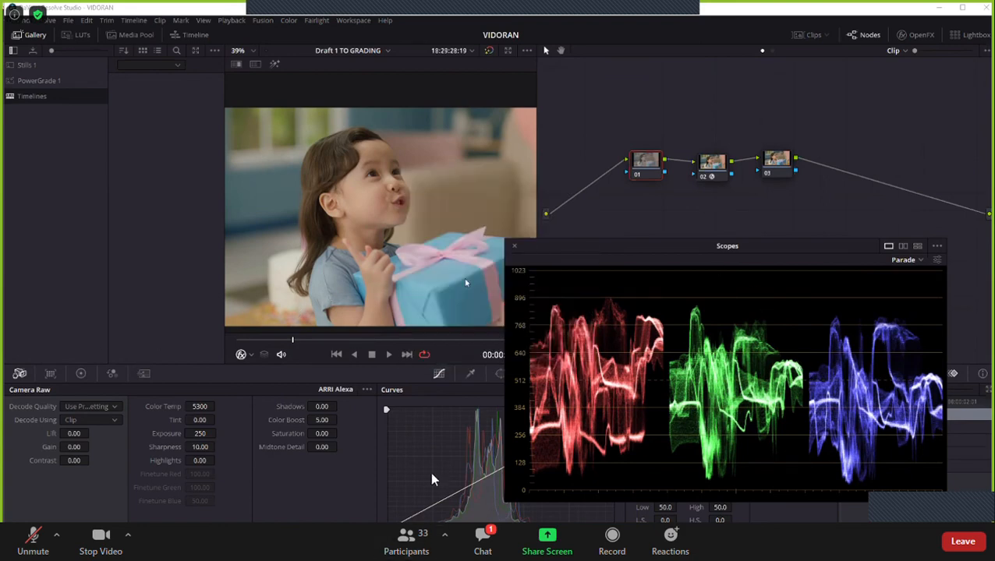
drag(584, 246, 624, 236)
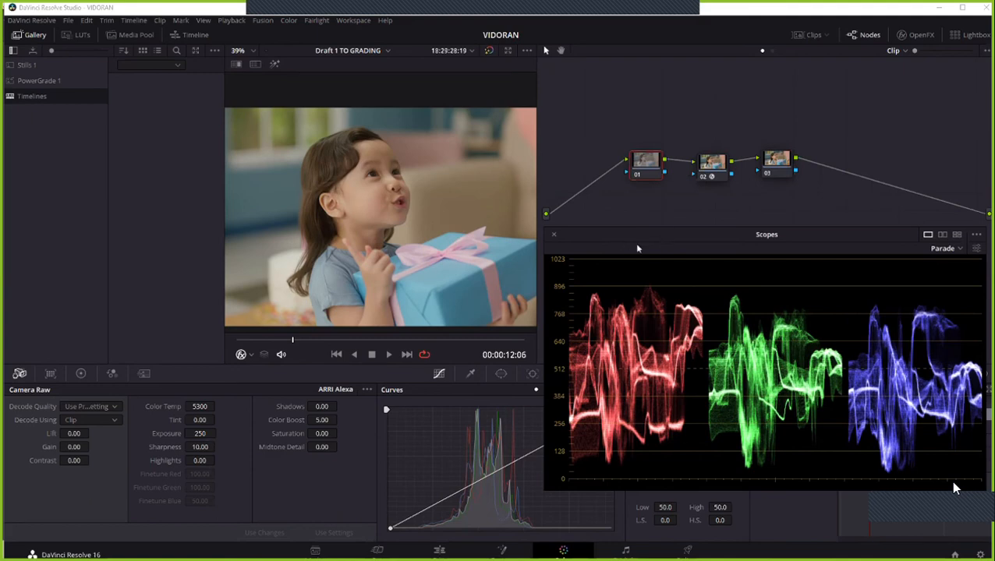
Line up nodes 01, 02 and 03 in a level row and place the Scopes window beneath them.
drag(664, 239, 663, 271)
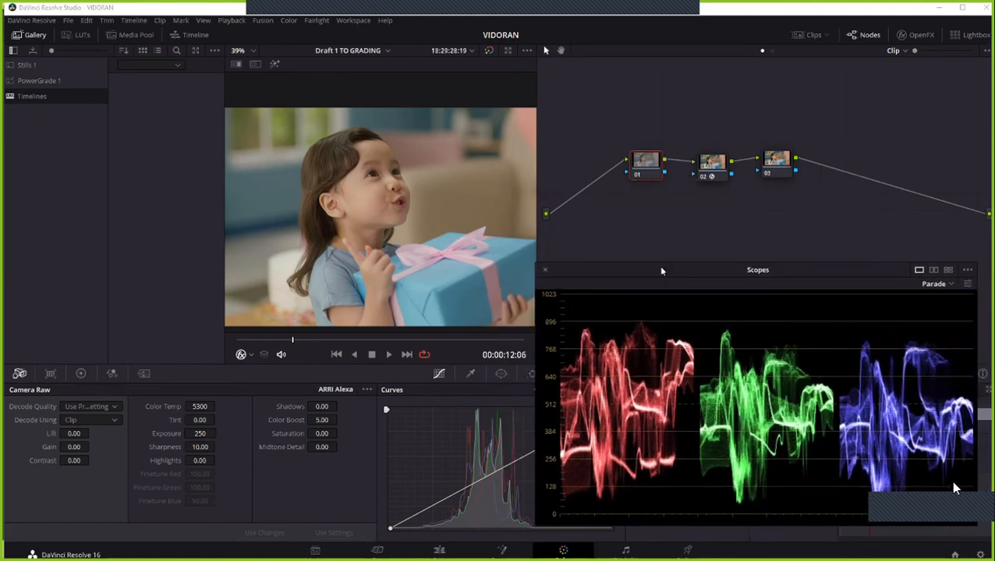
drag(655, 168, 645, 174)
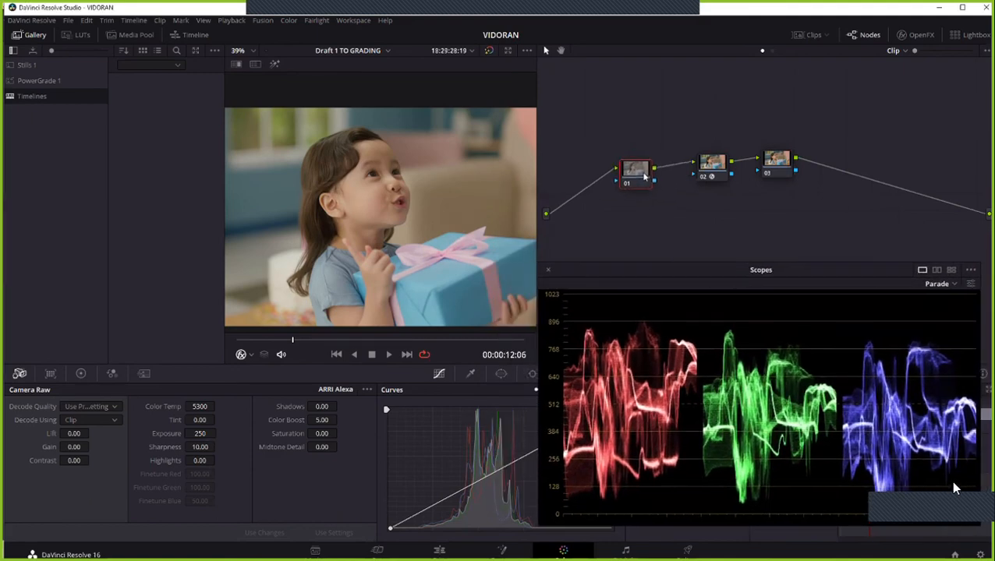
drag(725, 277, 710, 257)
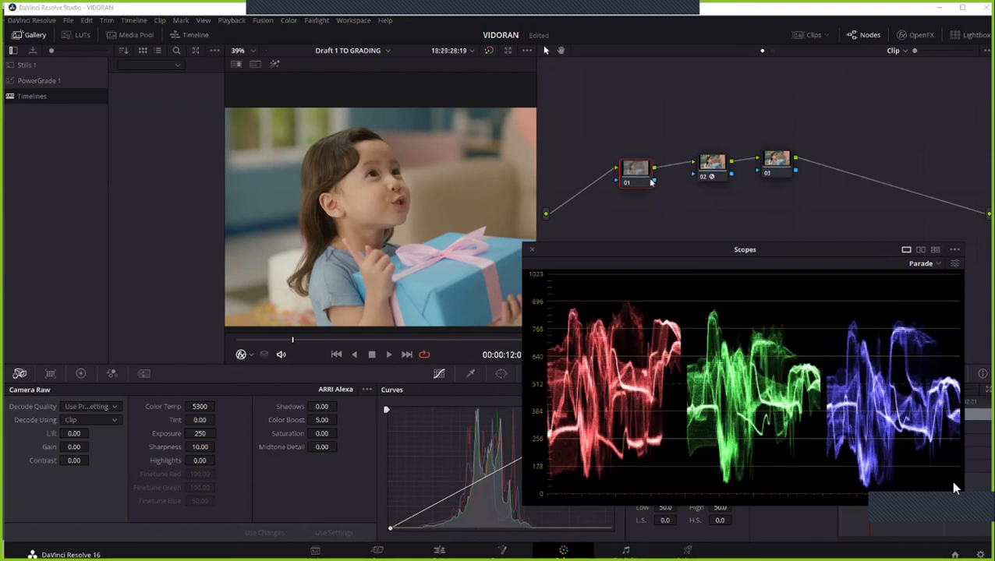
click(708, 176)
drag(708, 172, 704, 177)
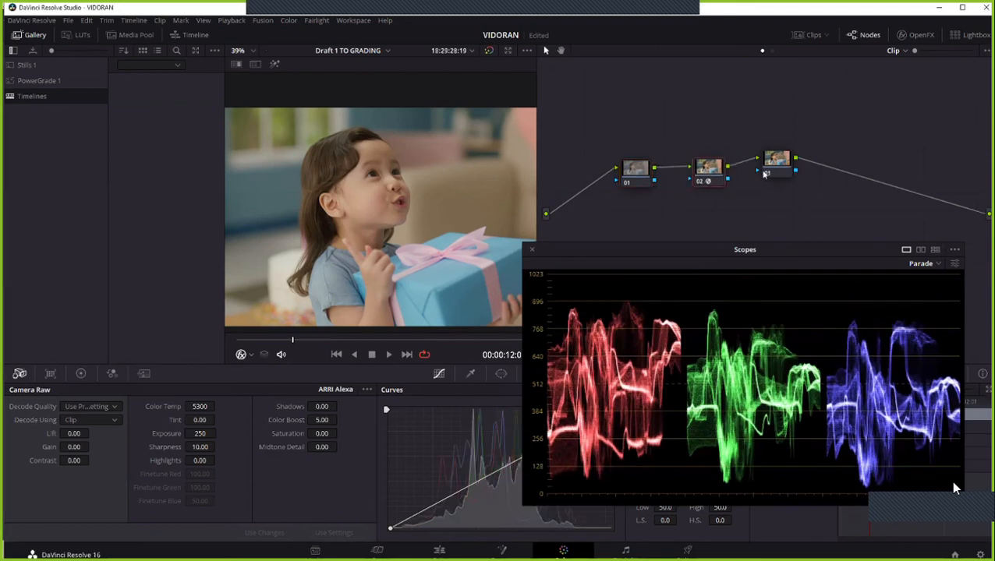
click(786, 174)
drag(788, 178, 789, 184)
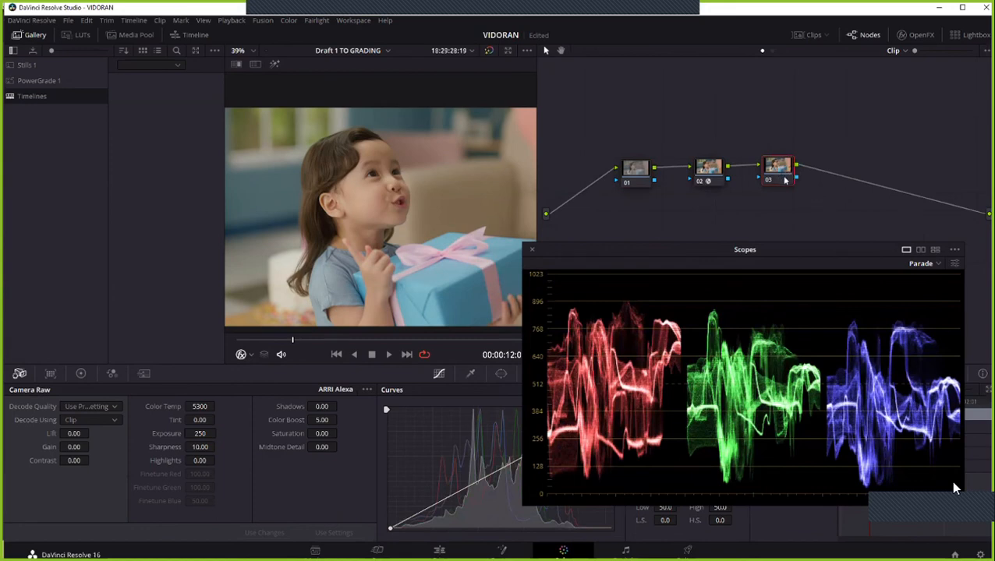
drag(779, 177, 785, 180)
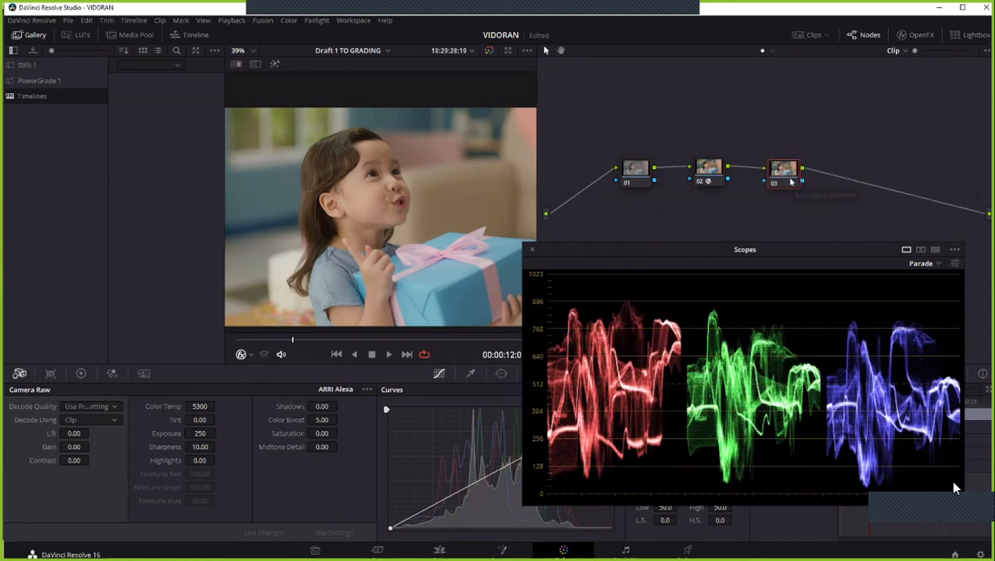
Label node 03 BALANCE and shift the Scopes window clear of the viewer image.
right_click(790, 181)
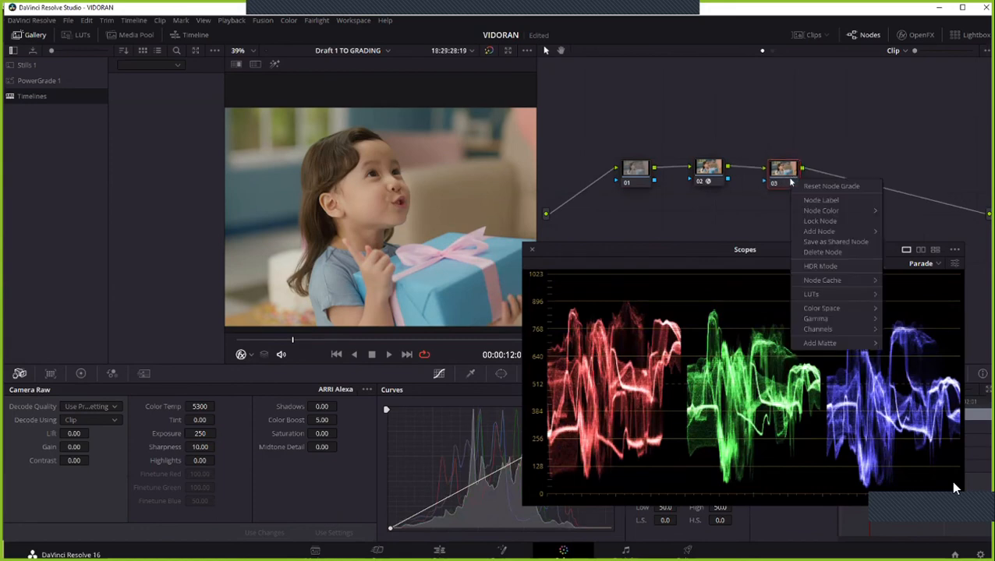
click(822, 205)
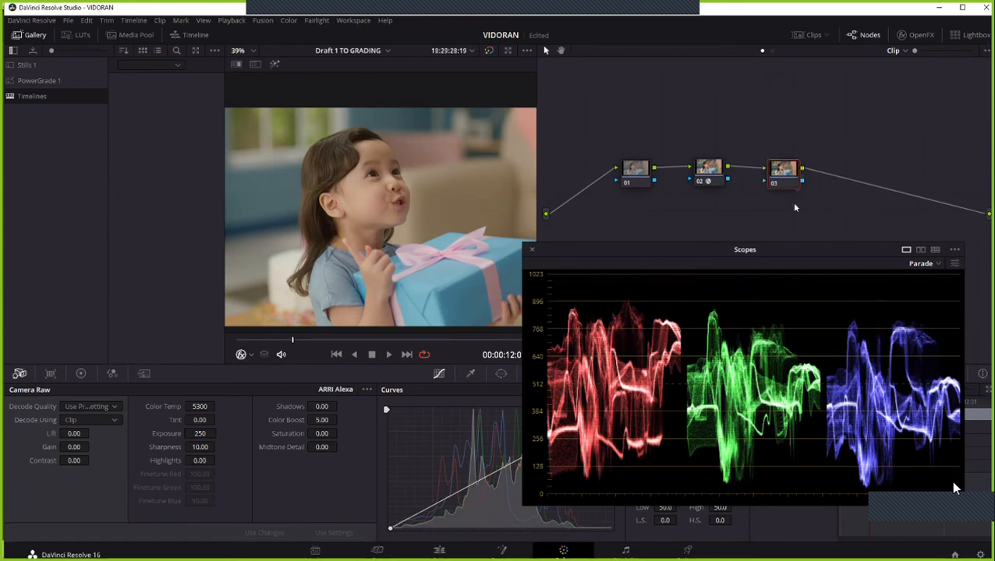
right_click(785, 171)
click(824, 193)
text(BALANCE)
click(780, 178)
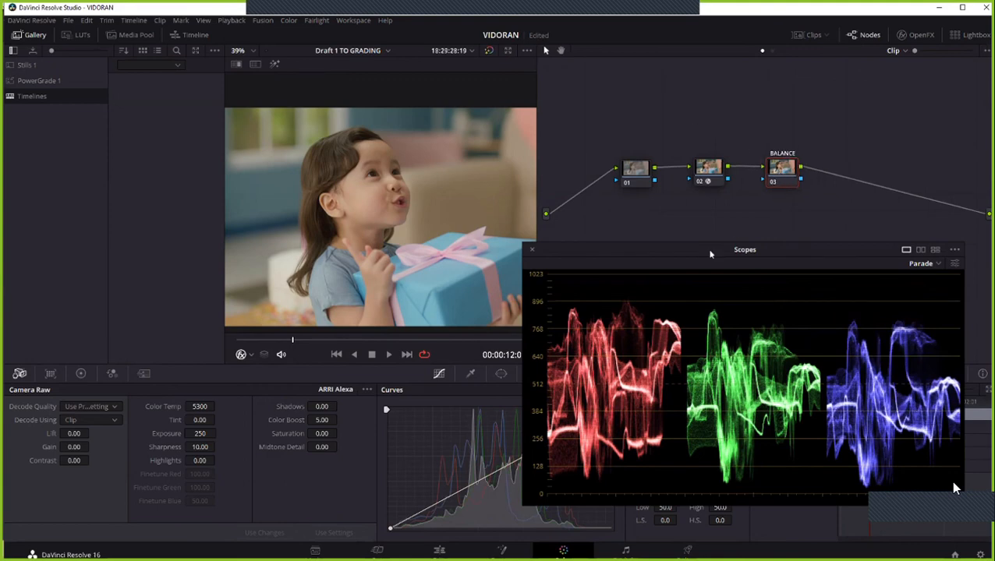
drag(720, 249, 740, 241)
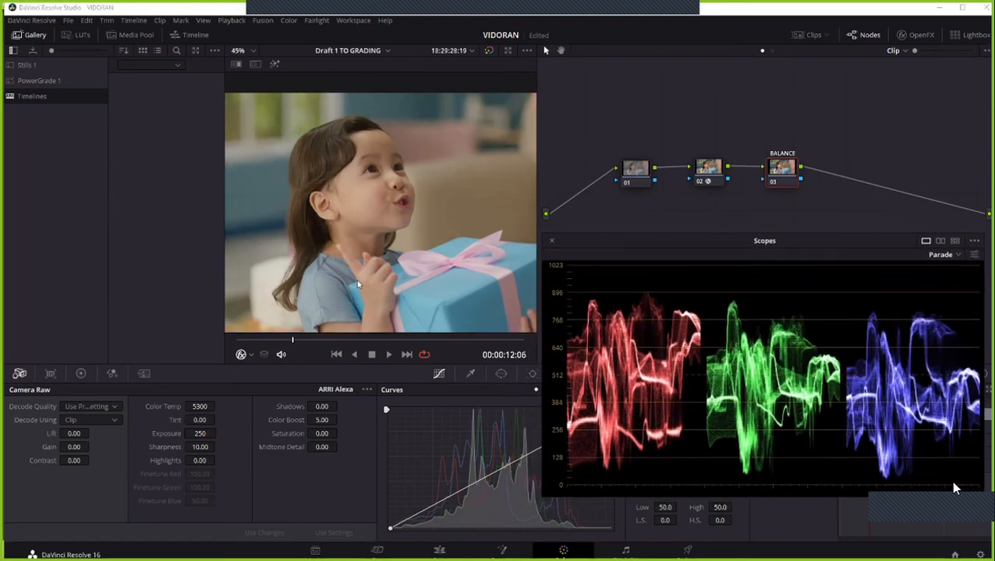
Examine the girl, the white background objects and the gift box up close and in full frame against the Parade scope.
scroll(360, 281, down, 1)
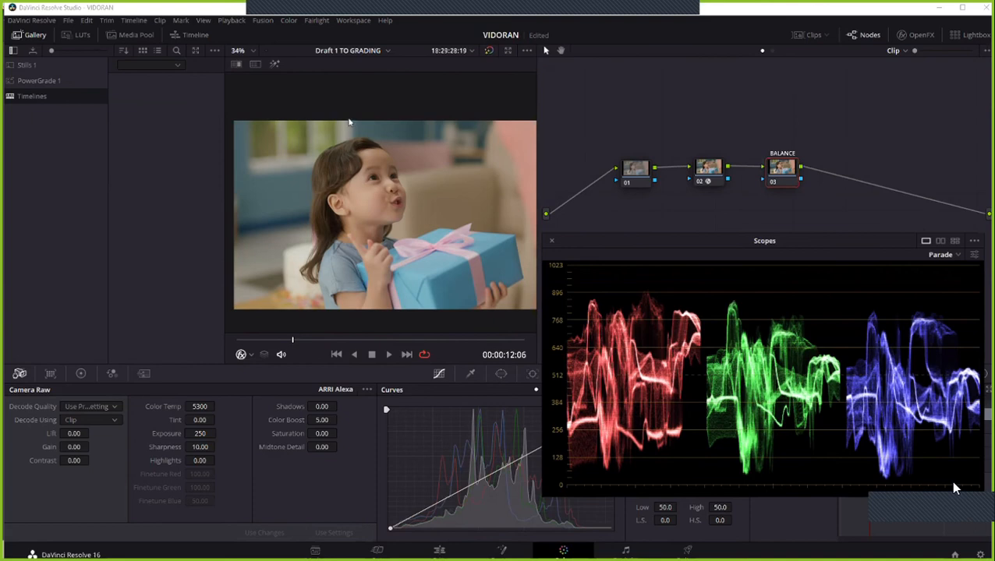
scroll(351, 178, up, 2)
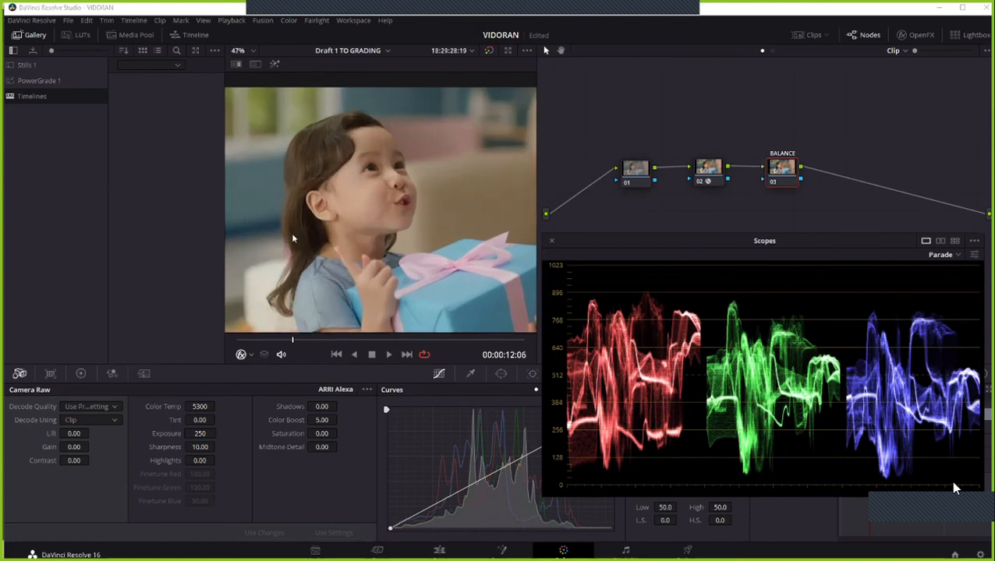
drag(316, 234, 421, 249)
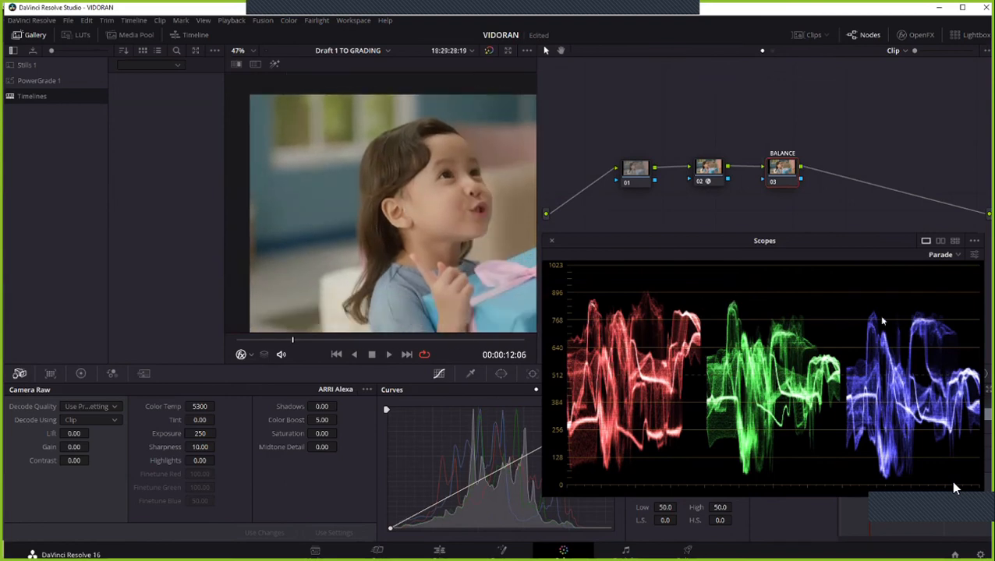
scroll(355, 286, down, 2)
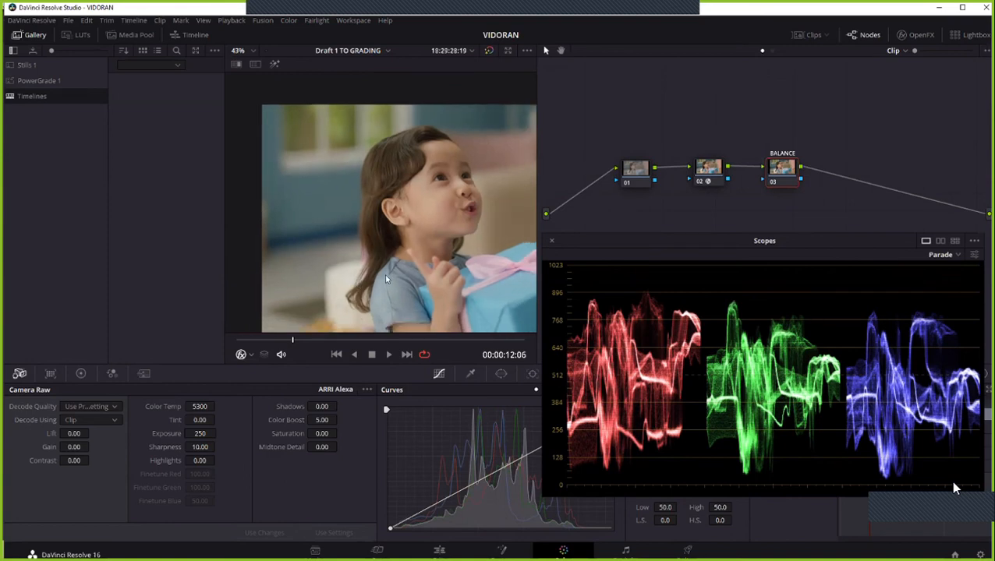
drag(373, 273, 308, 209)
scroll(311, 217, down, 1)
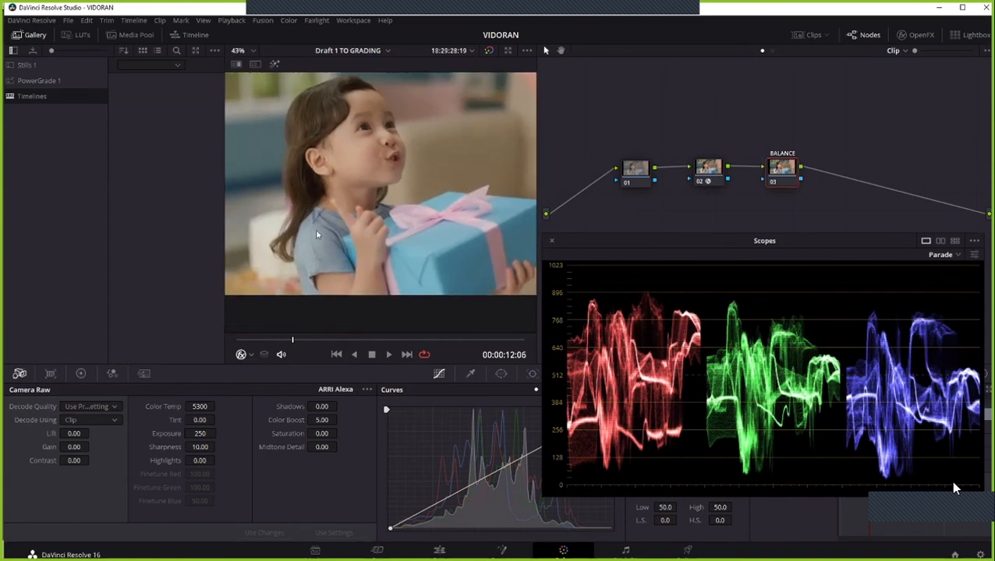
scroll(296, 225, down, 1)
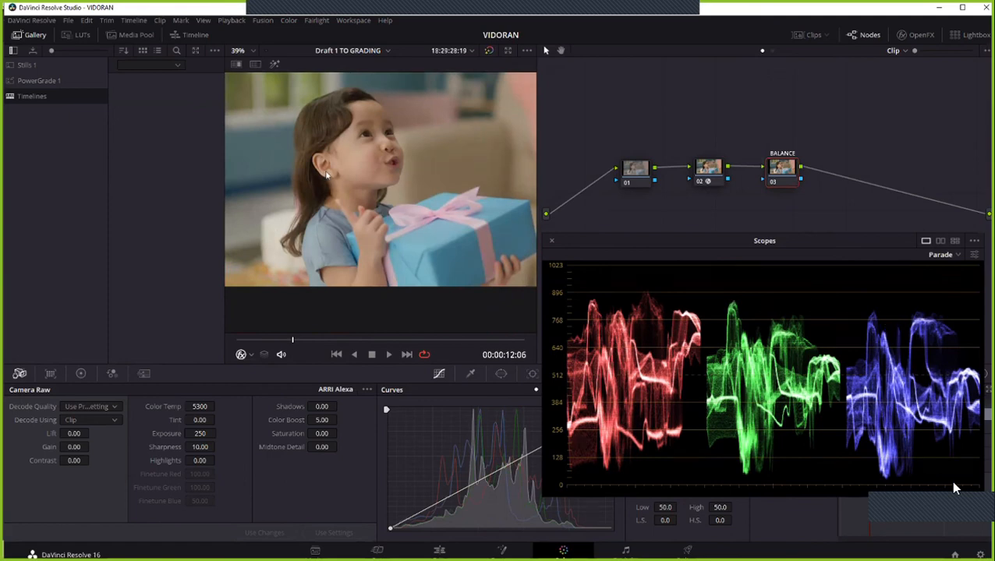
scroll(307, 172, up, 1)
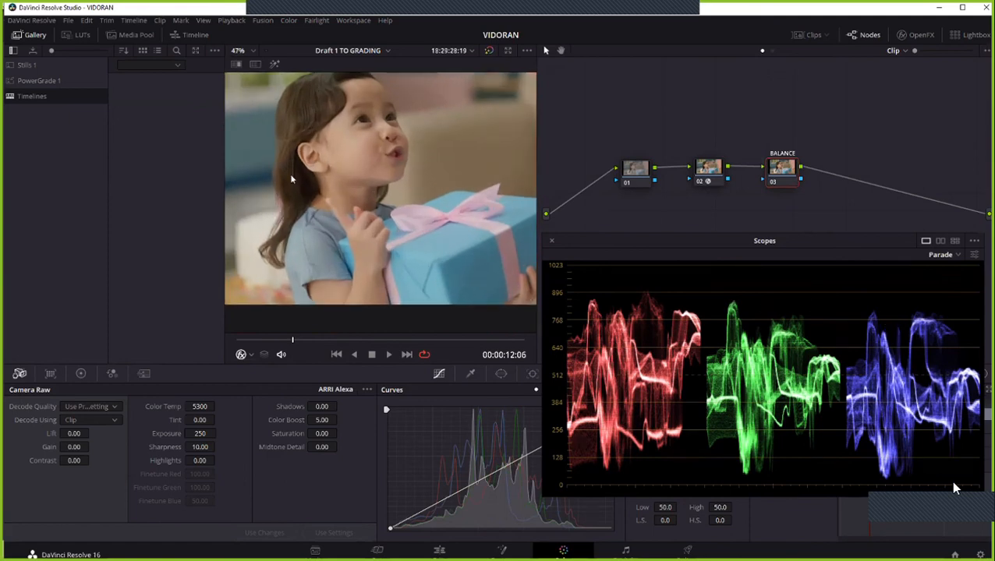
scroll(292, 179, up, 3)
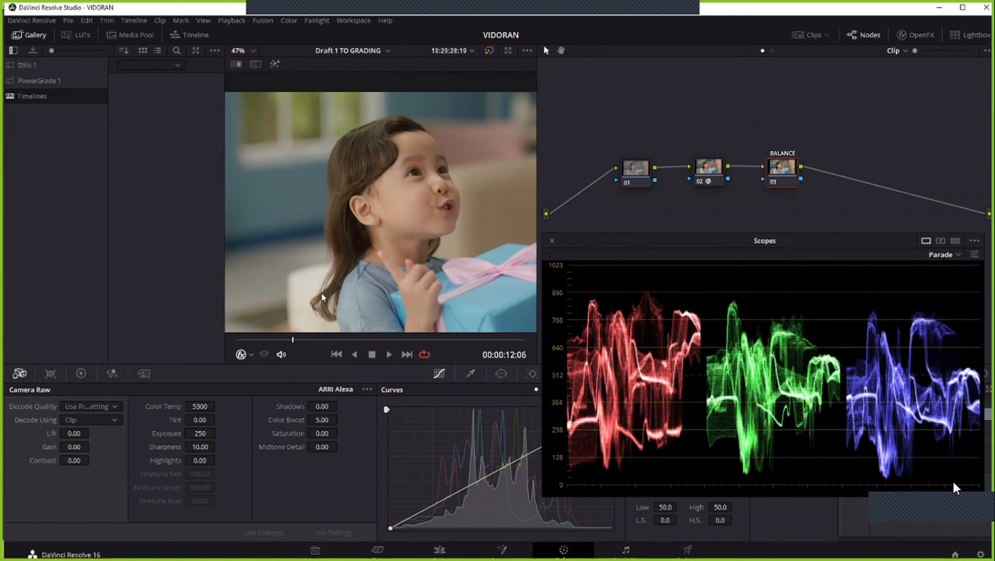
scroll(281, 226, down, 2)
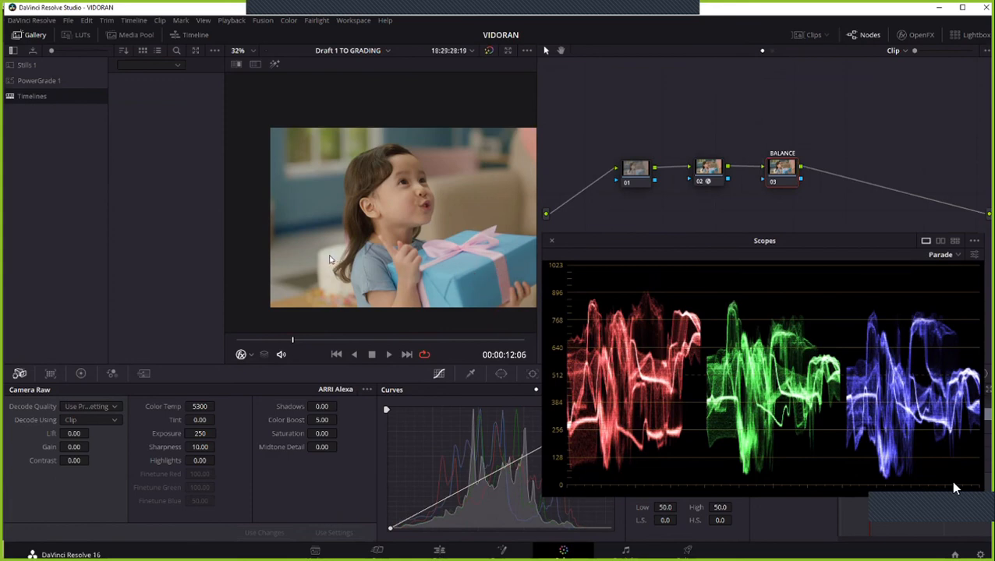
Switch the Color Wheels to Log mode and push the BALANCE node's Highlight toward blue, to red -0.04 and blue 0.09.
click(81, 373)
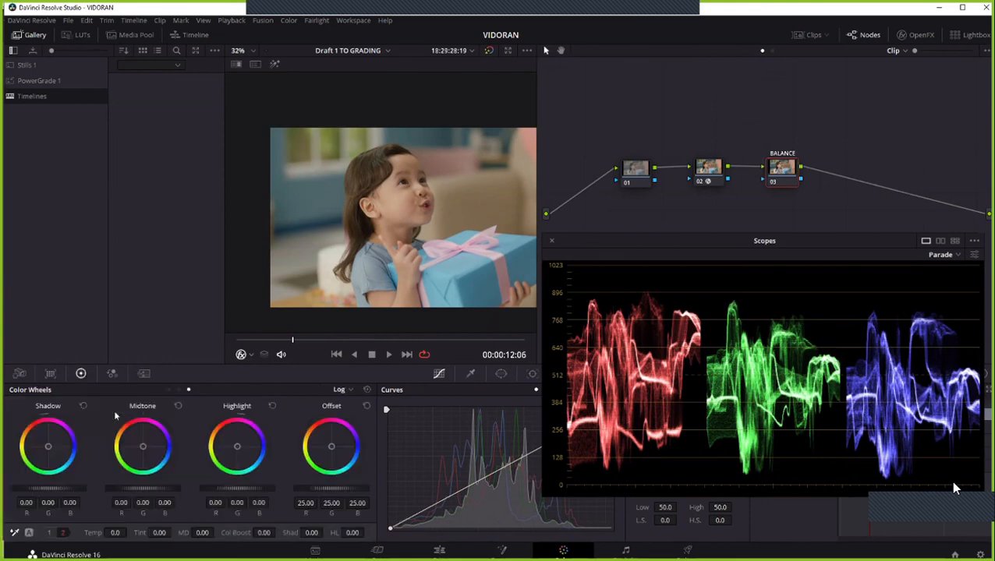
click(169, 390)
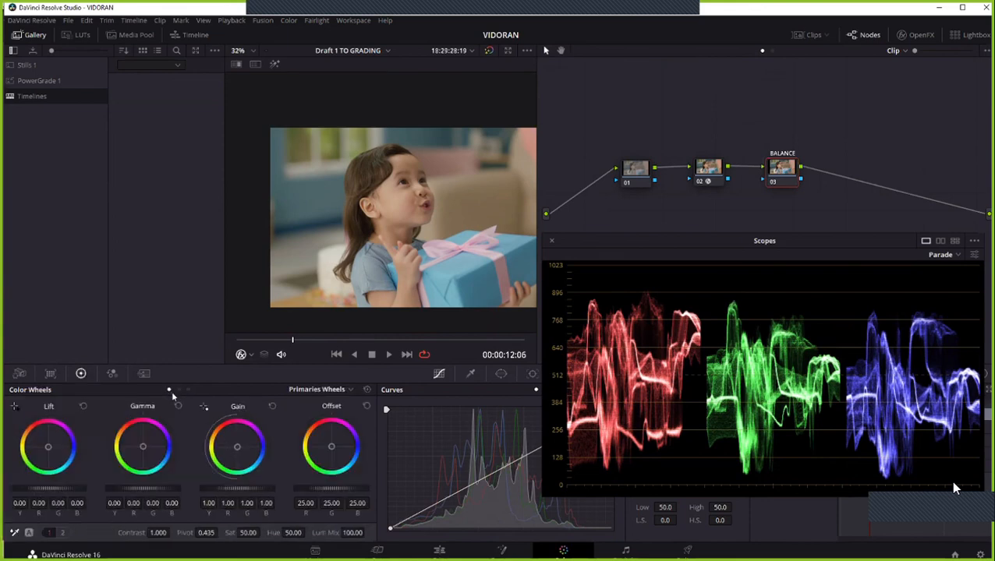
click(188, 390)
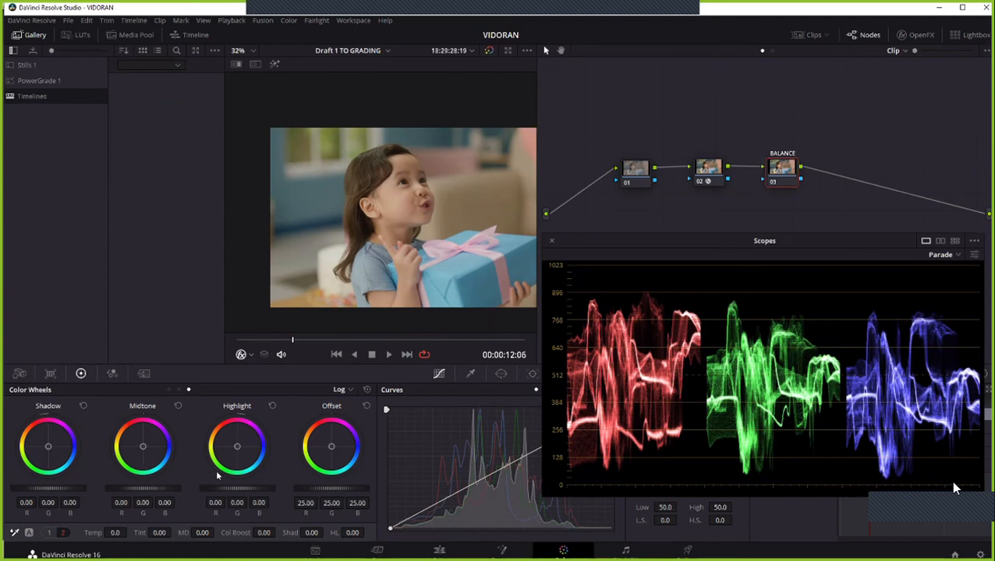
scroll(352, 278, up, 2)
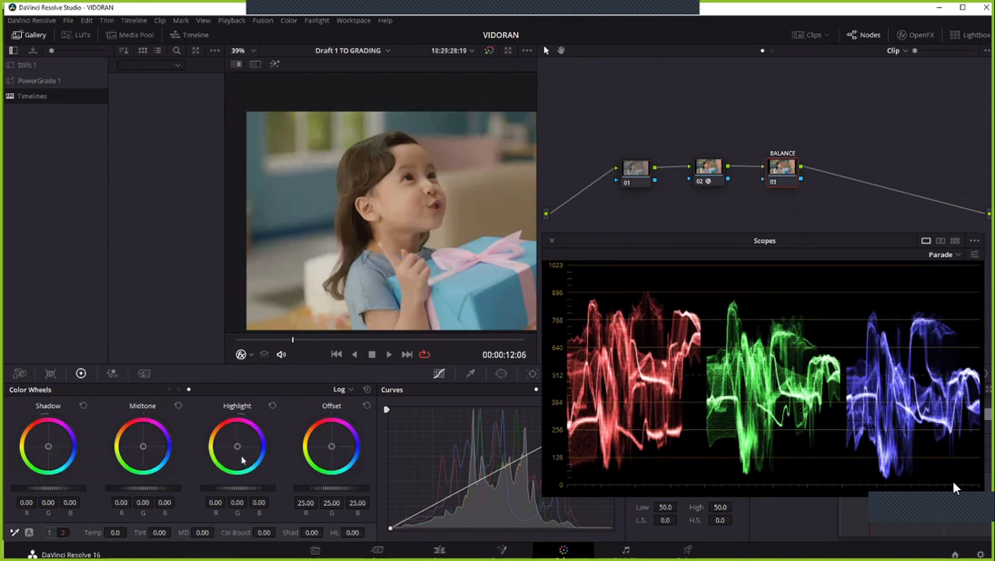
drag(241, 447, 239, 447)
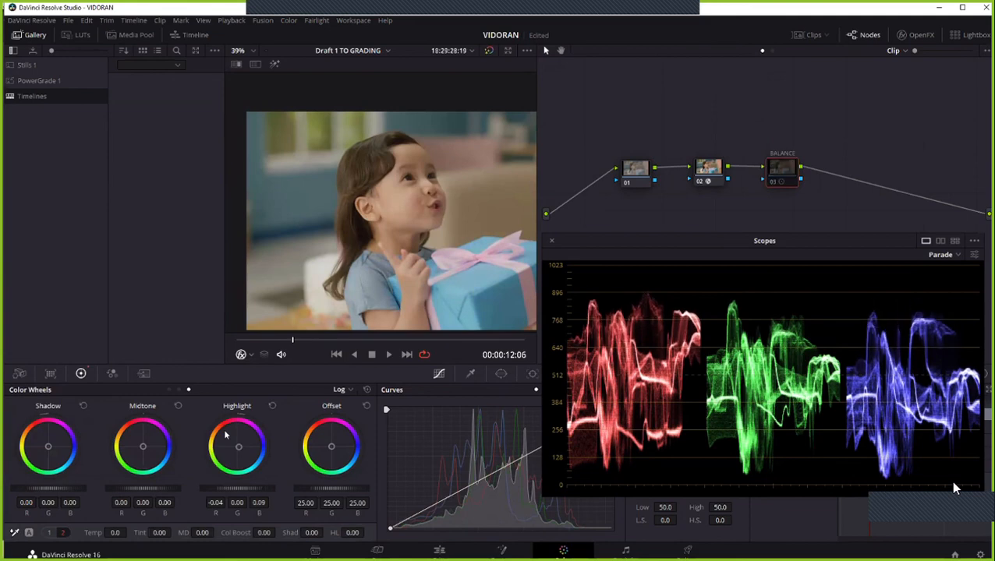
Compare the image and Parade scope with the BALANCE node disabled and enabled, including a full-screen view.
key(ctrl+f)
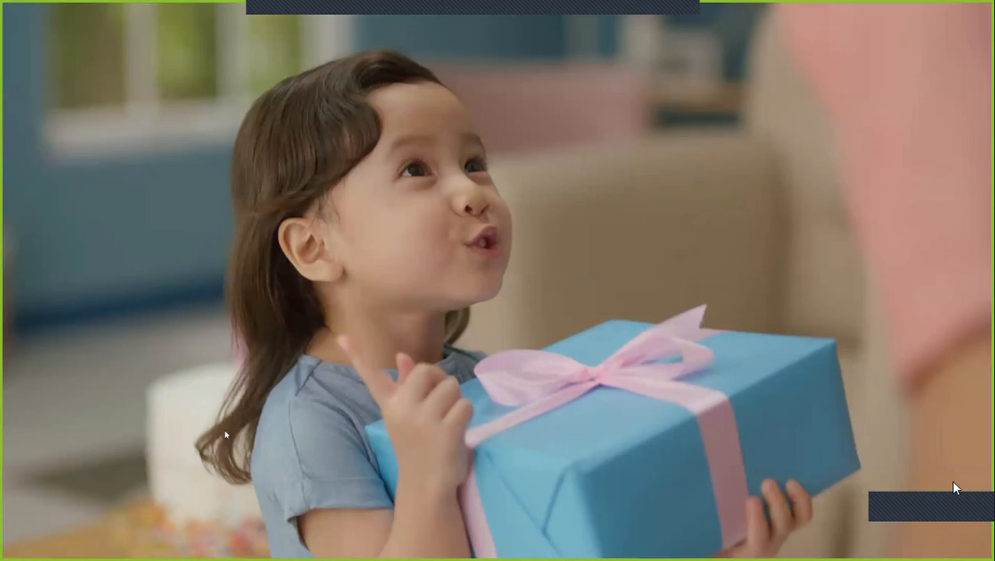
mouse_move(182, 390)
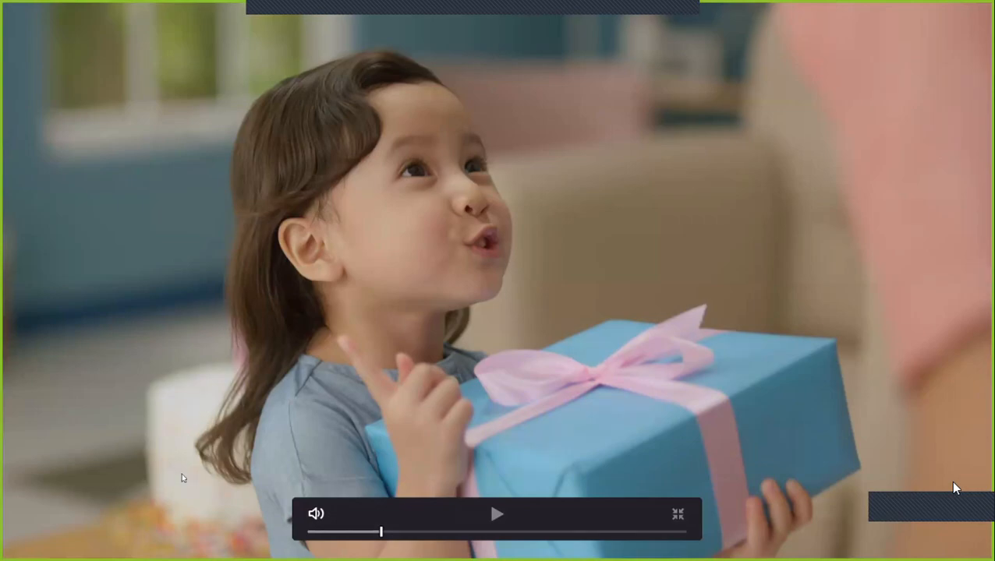
key(Escape)
key(ctrl+d)
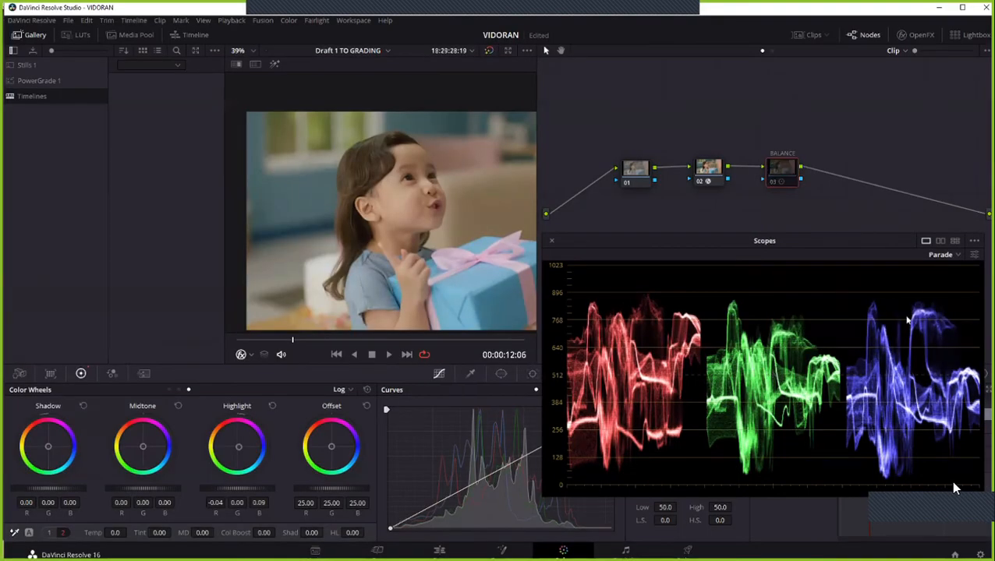
key(ctrl+d)
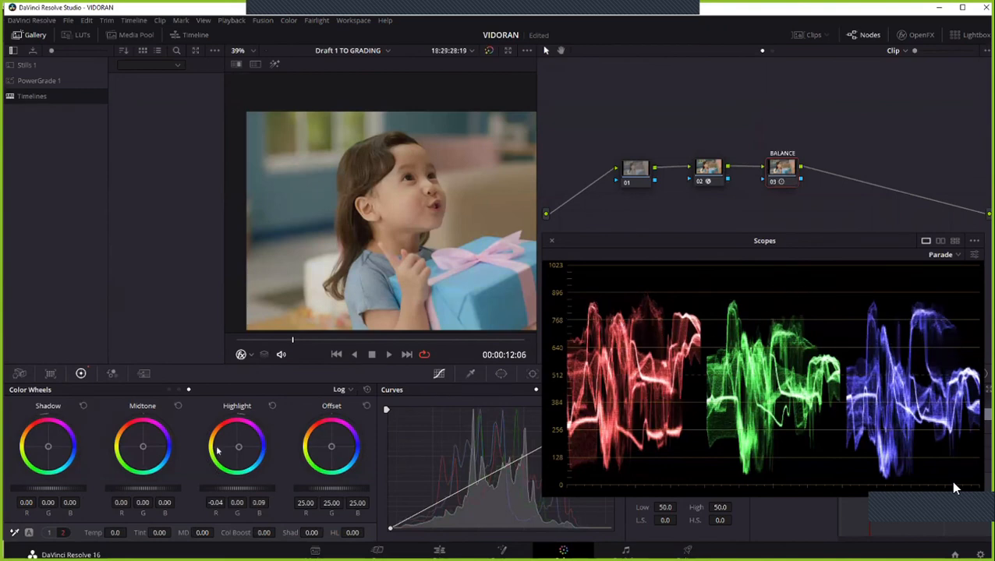
Ease the Highlight shift to red -0.03 and blue 0.07, and compare the BALANCE node off and on against the scope.
drag(217, 450, 221, 447)
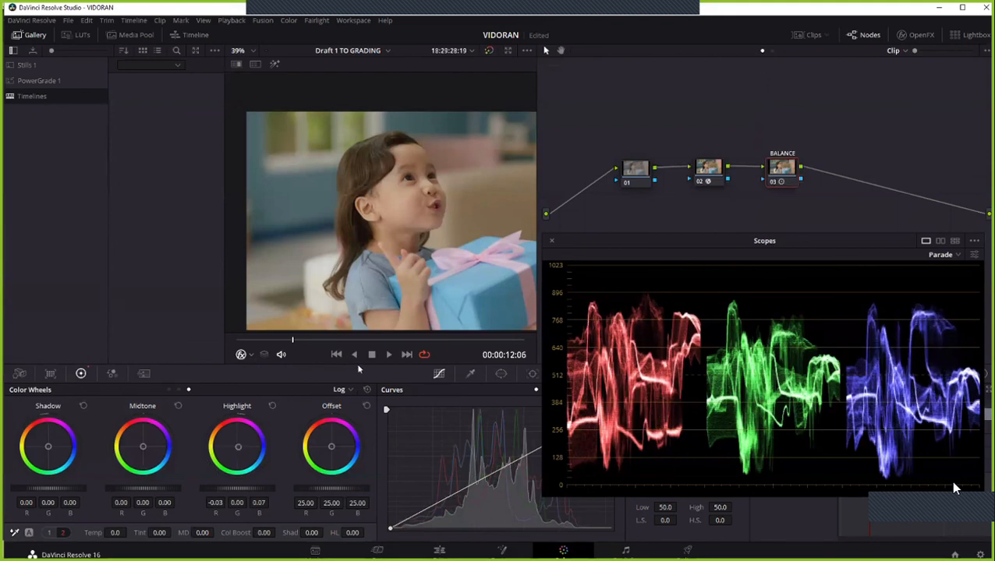
key(ctrl+d)
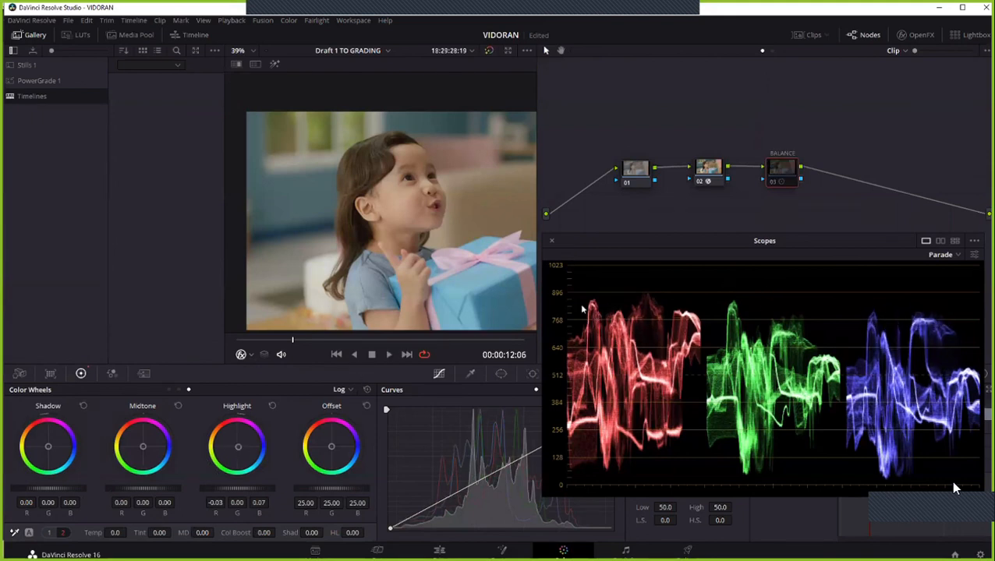
key(ctrl+d)
key(ctrl+d)
key(ctrl+d)
key(ctrl+d)
key(ctrl+d)
key(ctrl+d)
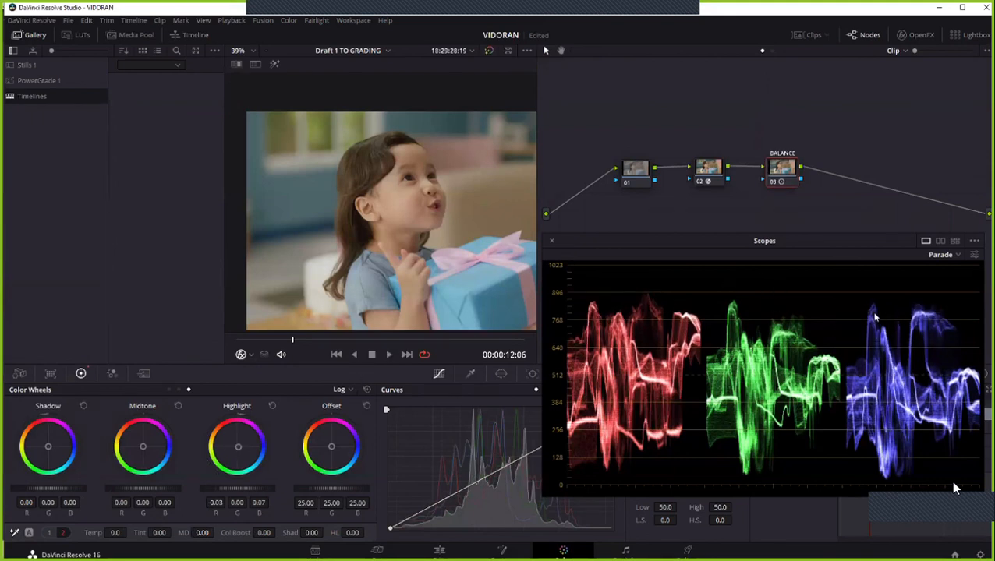
key(ctrl+d)
key(ctrl+d)
key(ctrl+d)
Check the balanced image at full screen and inspect the girl's face and hair up close.
key(ctrl+f)
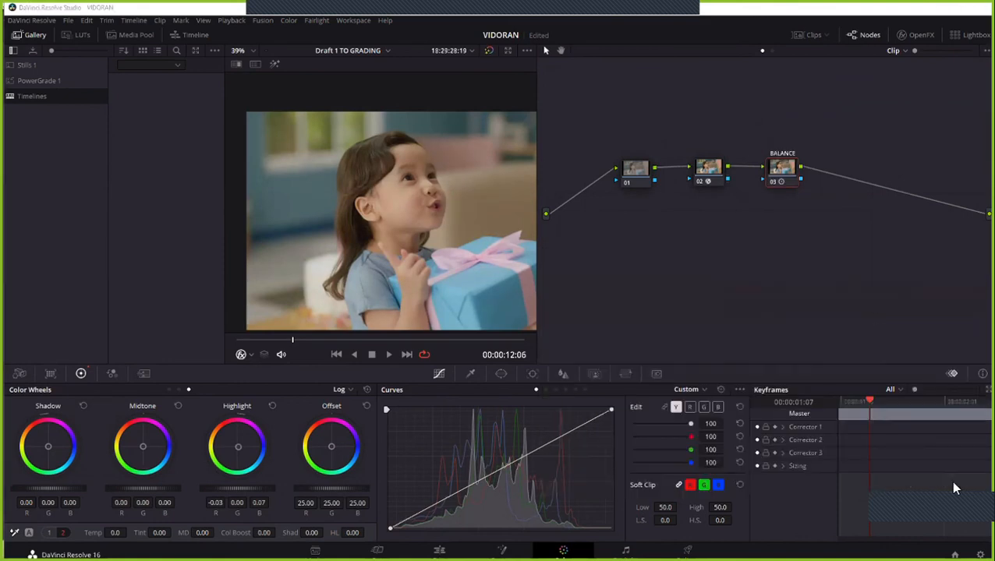
key(ctrl+f)
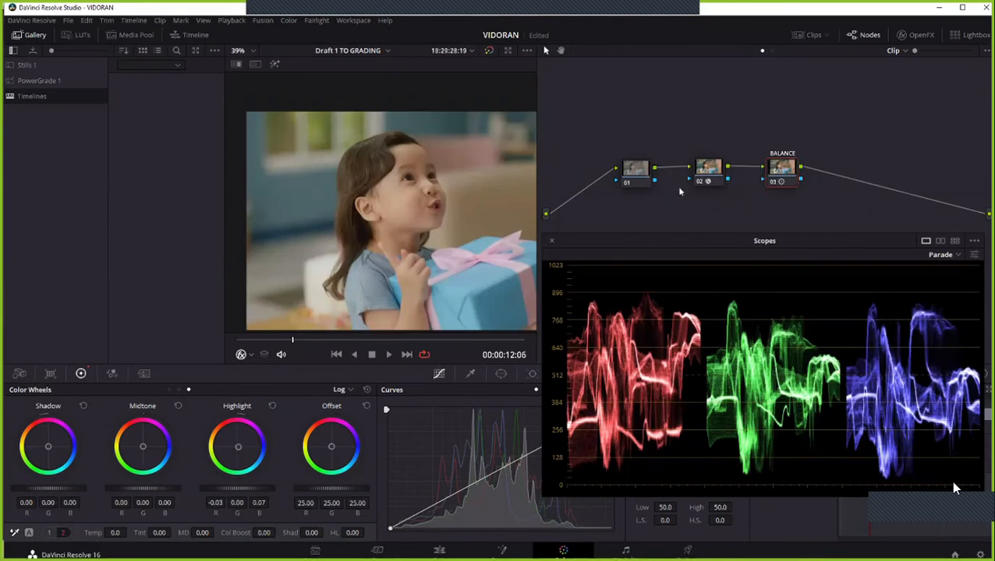
scroll(374, 229, up, 5)
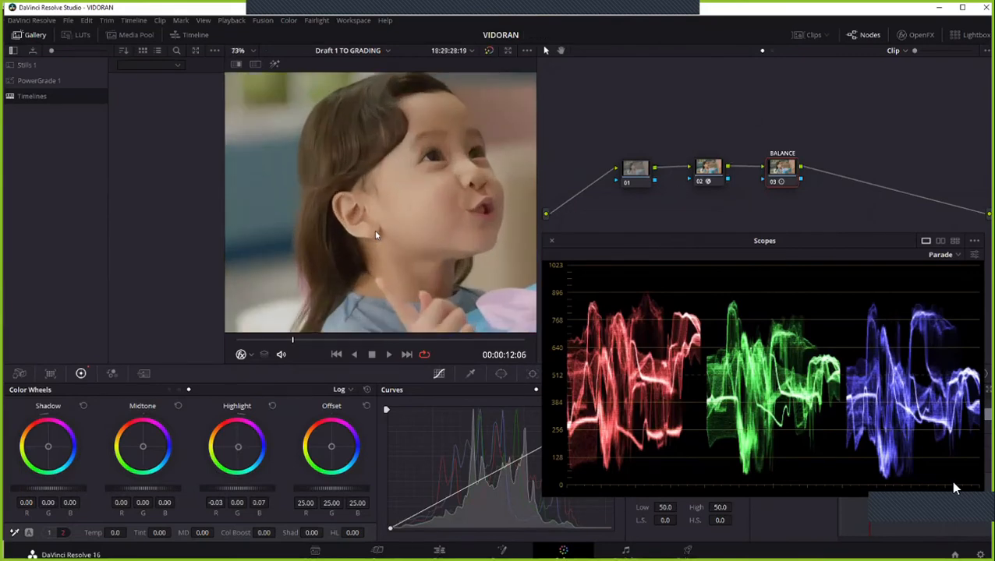
scroll(373, 209, down, 1)
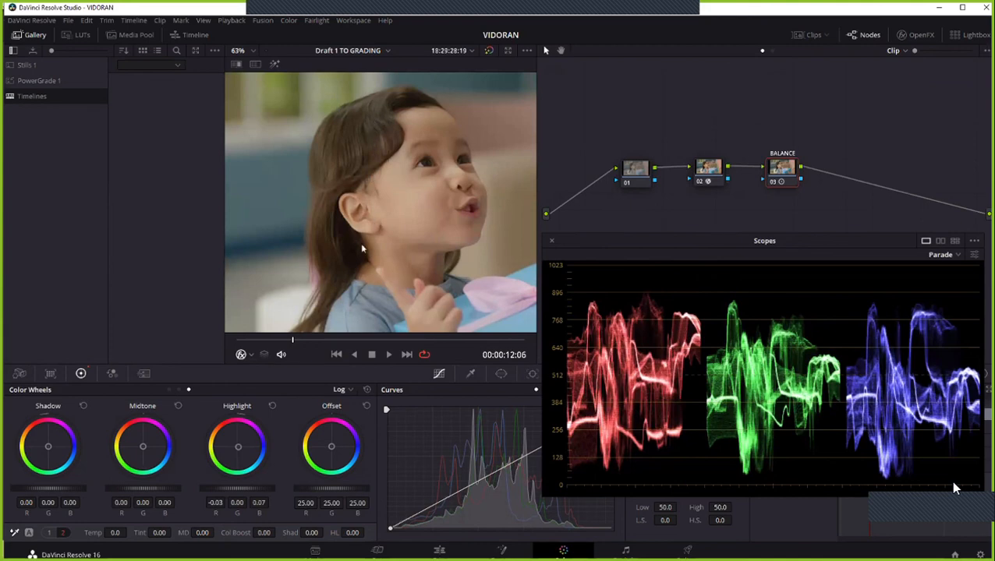
Try shifting the BALANCE node's Shadow wheel toward blue, to red -0.04, green 0.01 and blue 0.04, checking the girl's hair up close.
scroll(423, 226, down, 3)
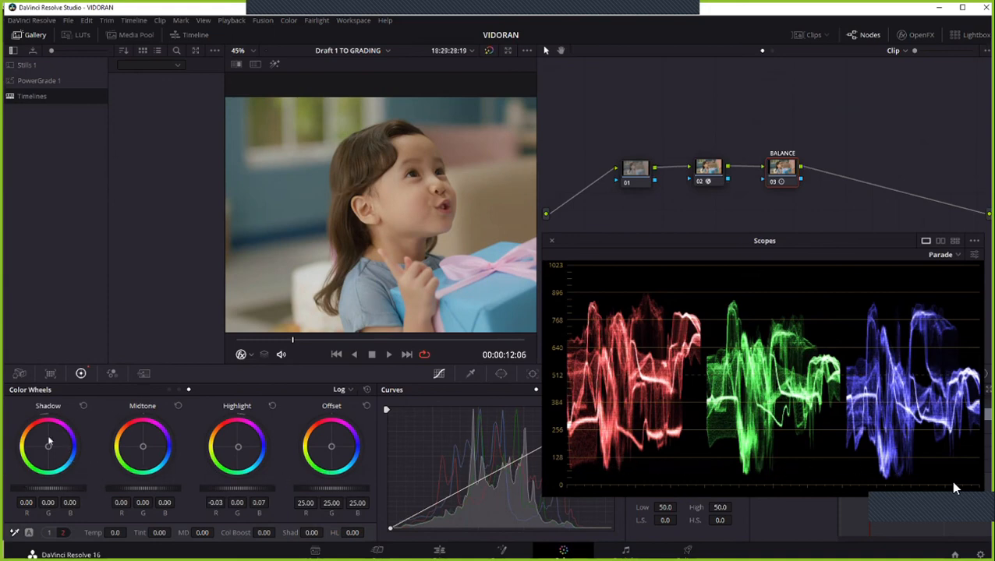
drag(49, 442, 49, 447)
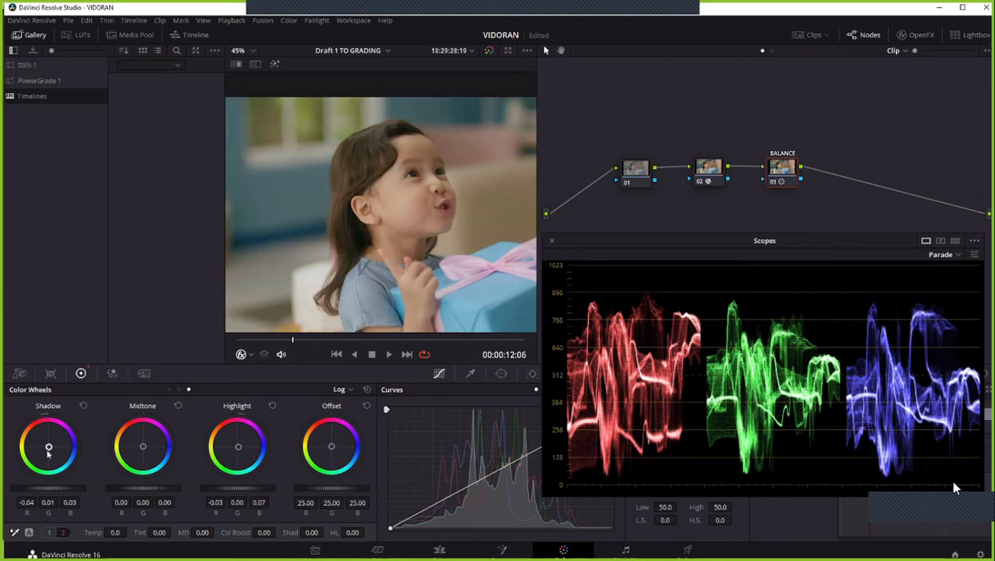
drag(49, 447, 48, 446)
scroll(393, 244, up, 4)
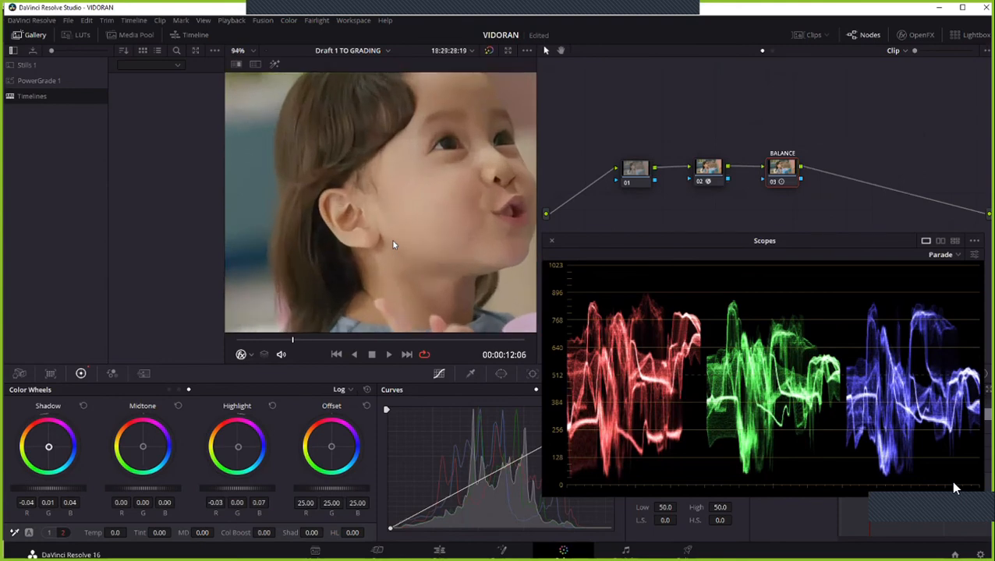
Compare the image with the Shadow shift reset and restored, and leave the Shadow wheel reset.
click(83, 406)
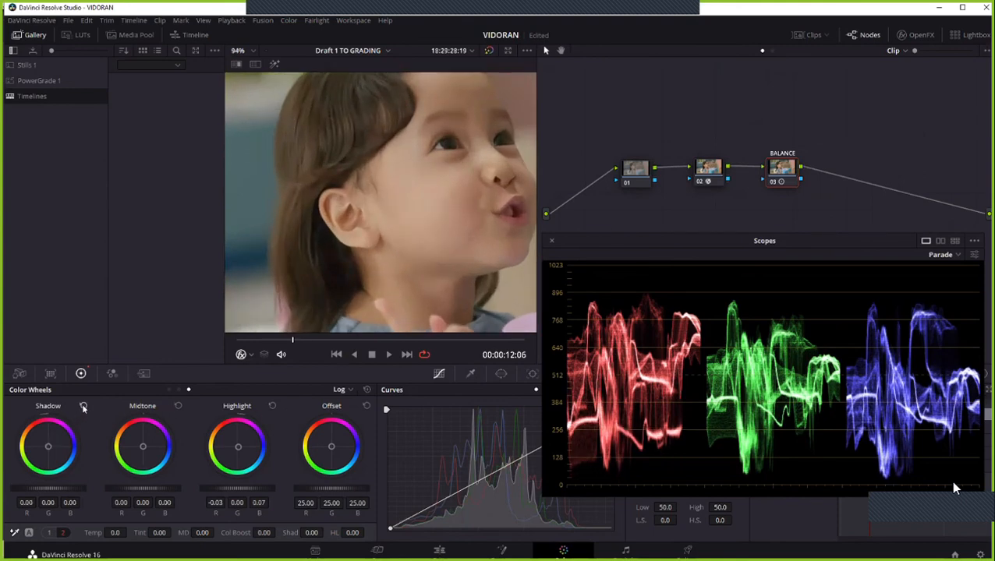
key(ctrl+z)
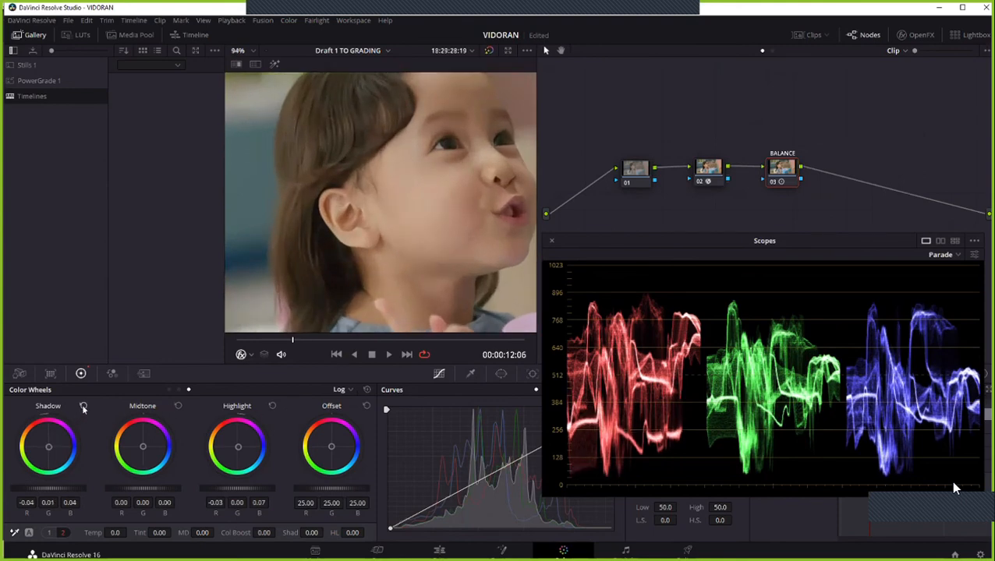
click(83, 406)
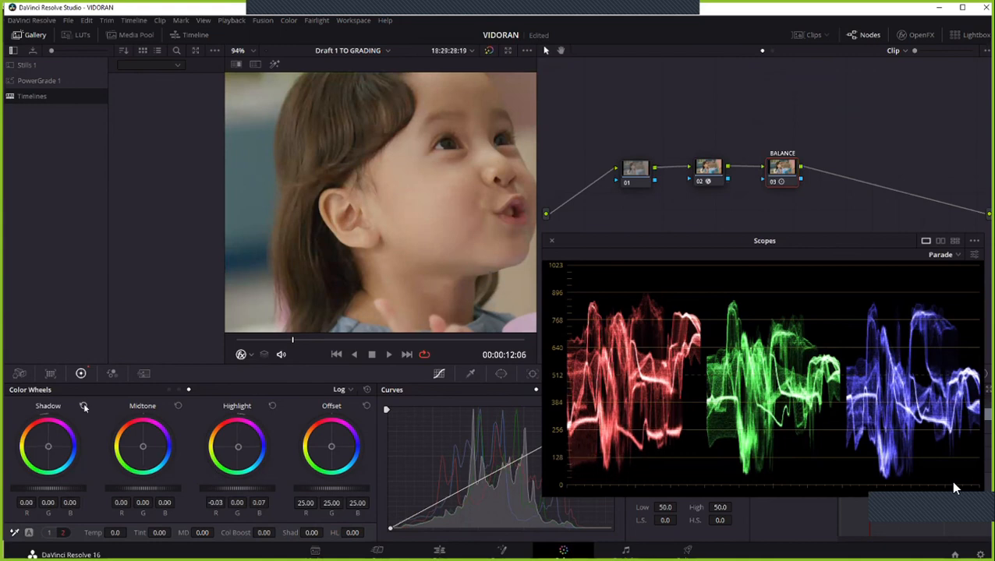
key(ctrl+z)
click(83, 406)
scroll(377, 162, down, 2)
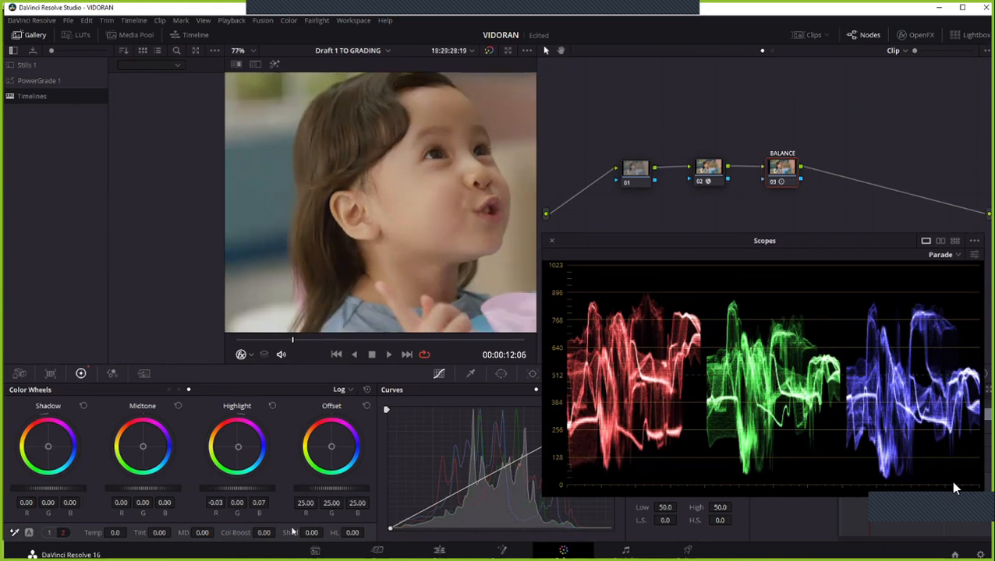
Switch to the Primaries Wheels and shift the BALANCE node's Lift slightly toward blue, to red -0.01 and blue 0.01.
click(169, 390)
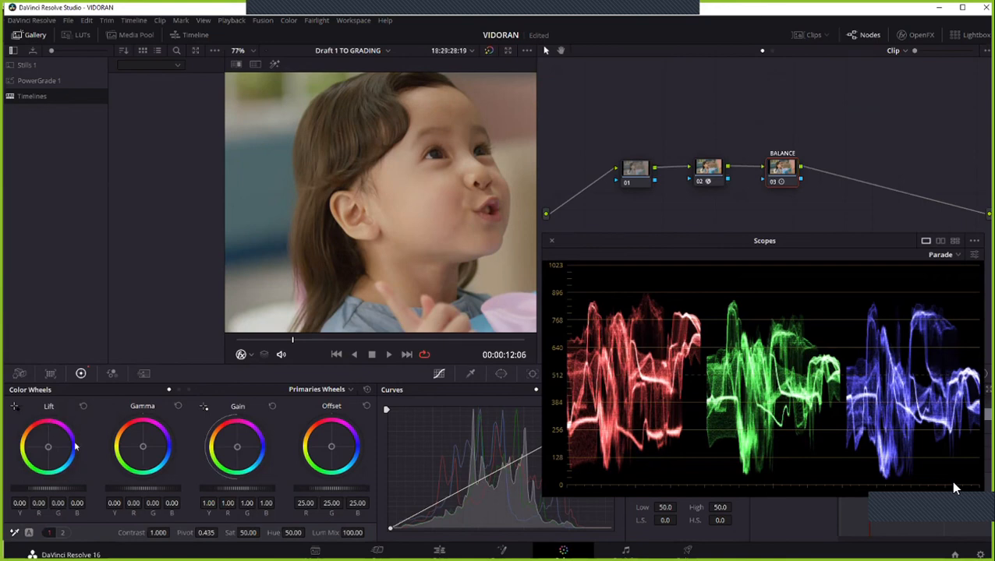
drag(50, 450, 47, 446)
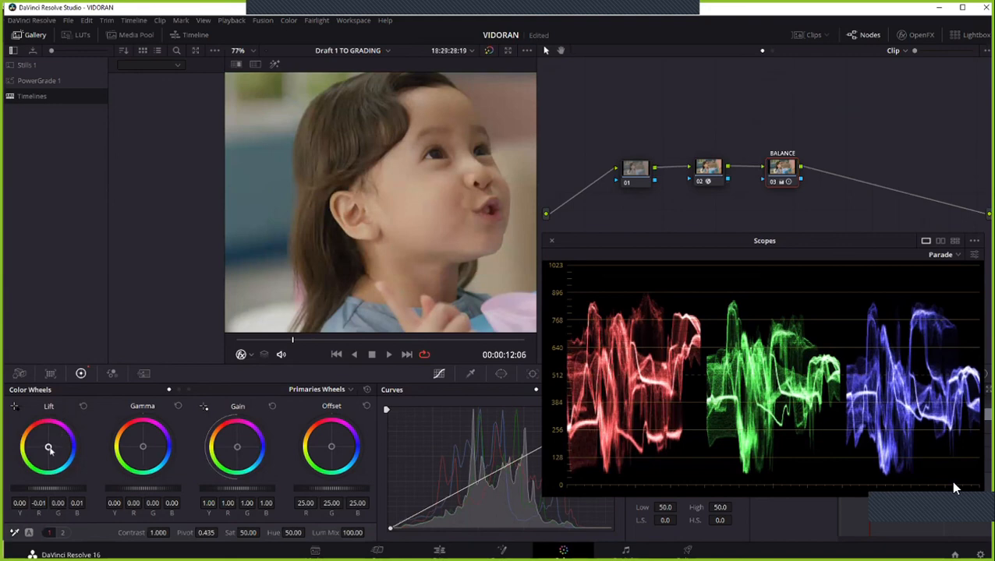
click(83, 406)
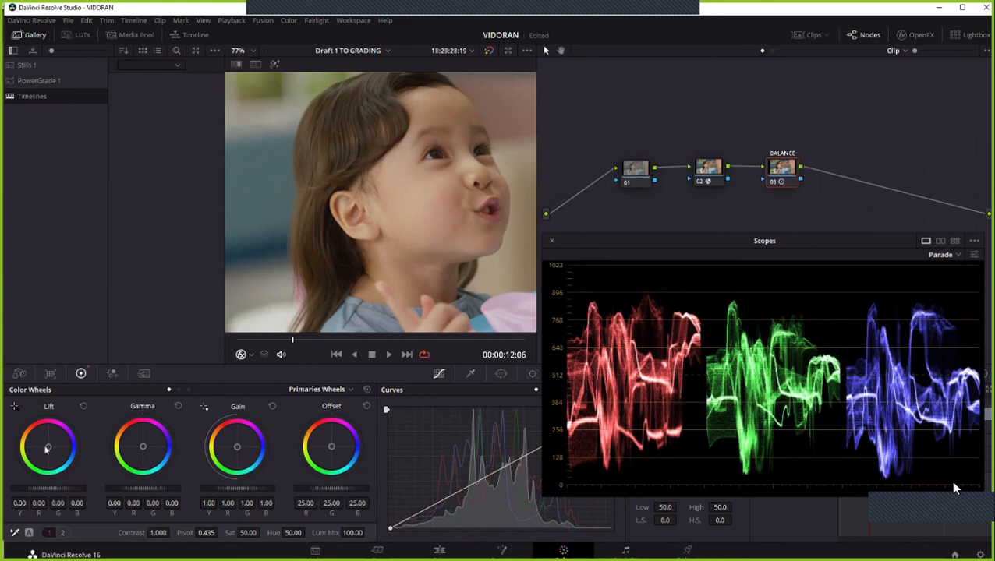
drag(48, 447, 49, 448)
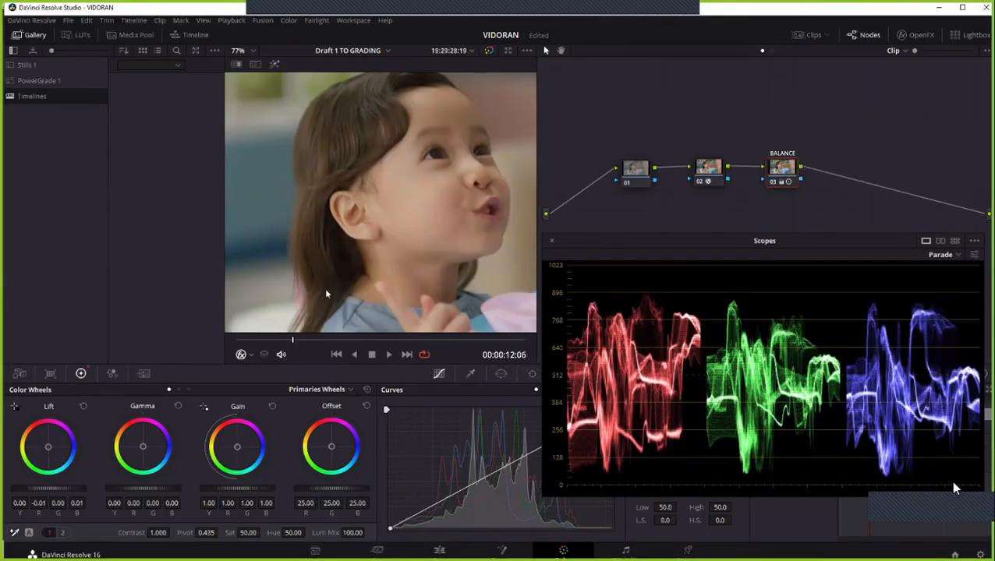
scroll(513, 142, down, 5)
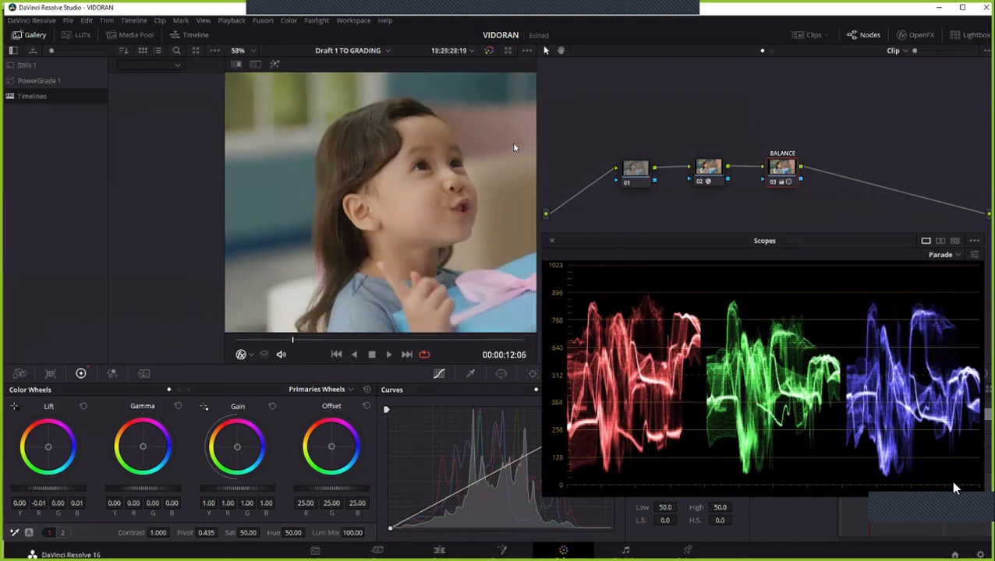
scroll(514, 144, down, 1)
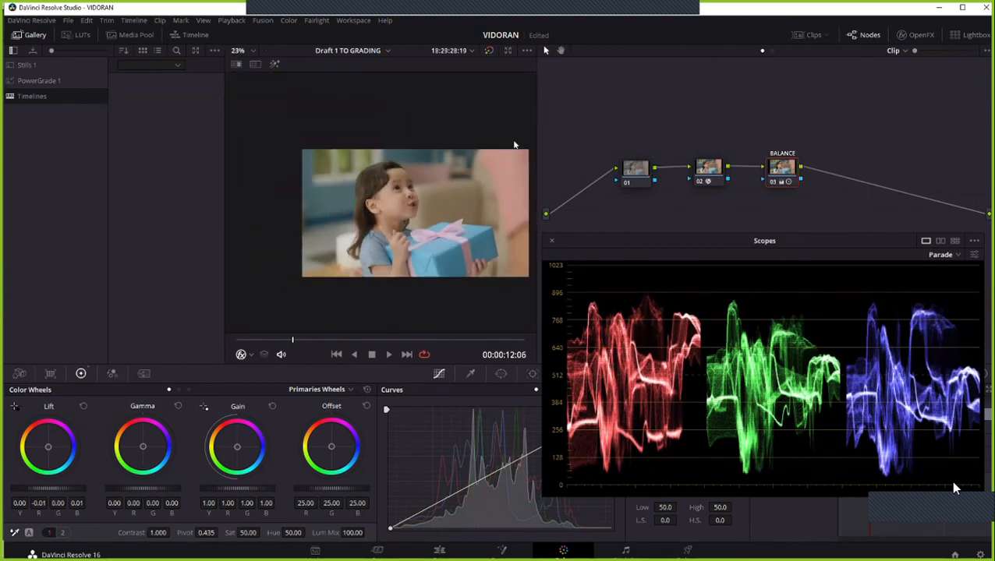
Save the project, widen the viewer area and dismiss the backup warning.
key(ctrl+s)
scroll(383, 216, up, 2)
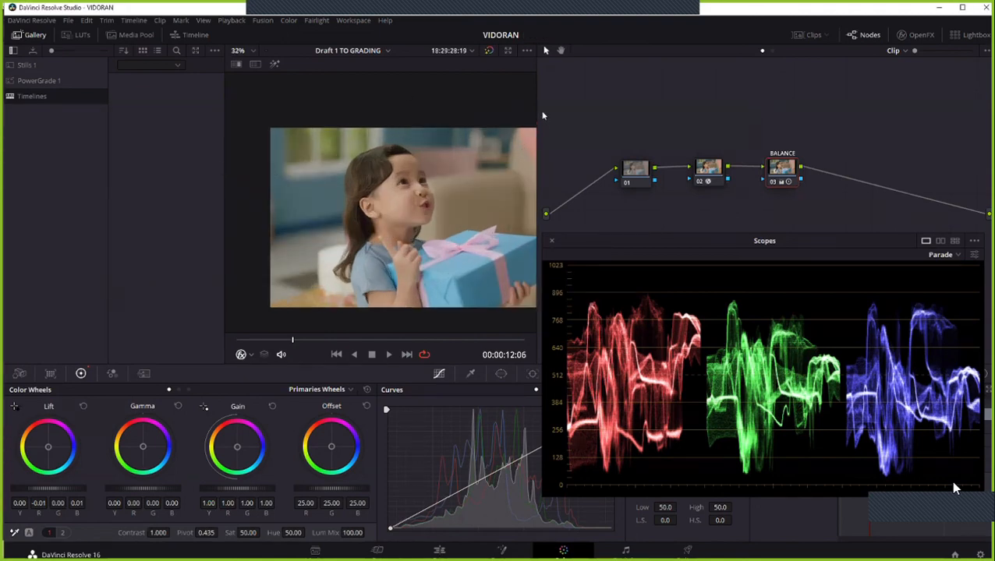
drag(537, 110, 575, 111)
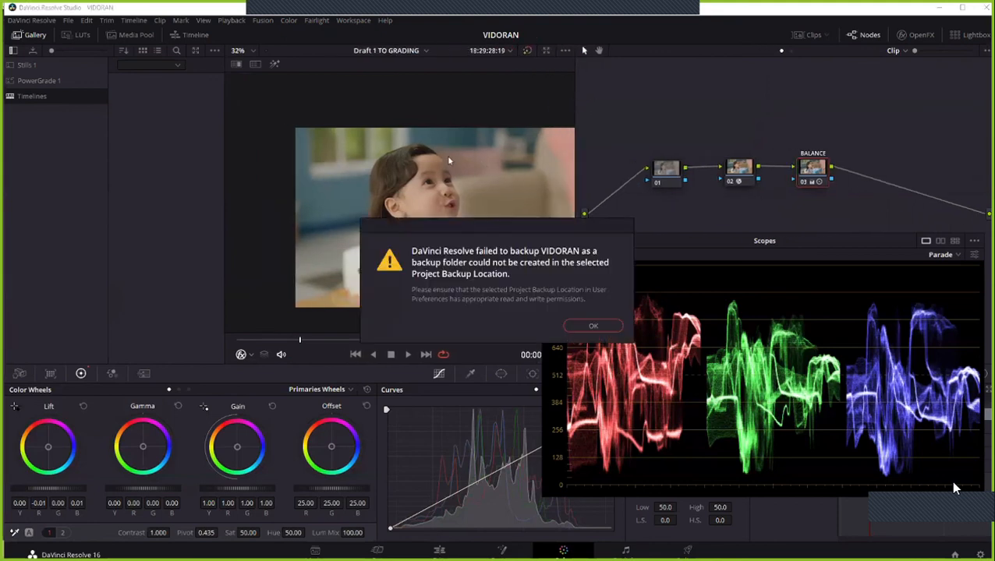
click(591, 326)
Center the whole frame in the viewer and move the Scopes window clear of the image.
drag(363, 207, 301, 205)
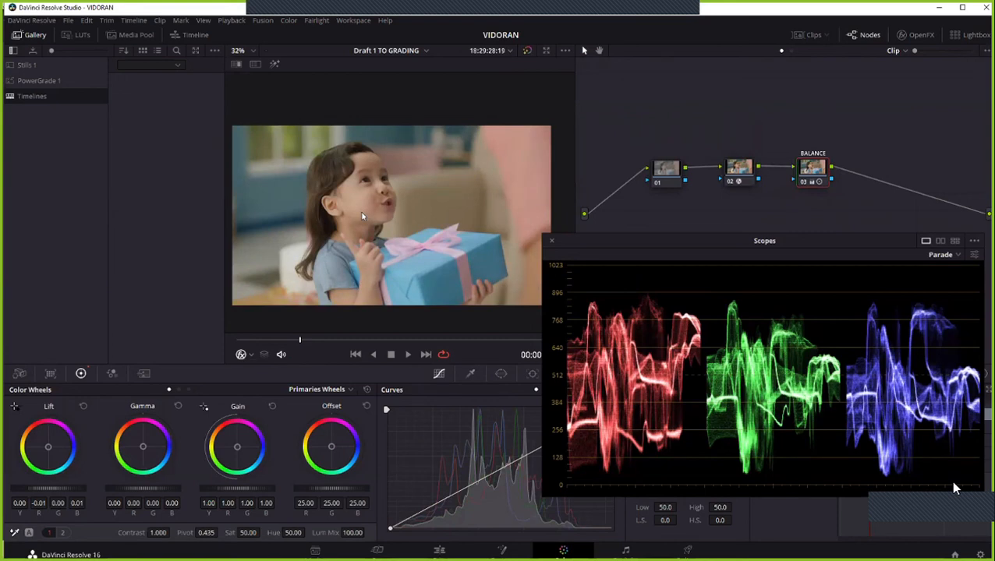
scroll(413, 212, up, 2)
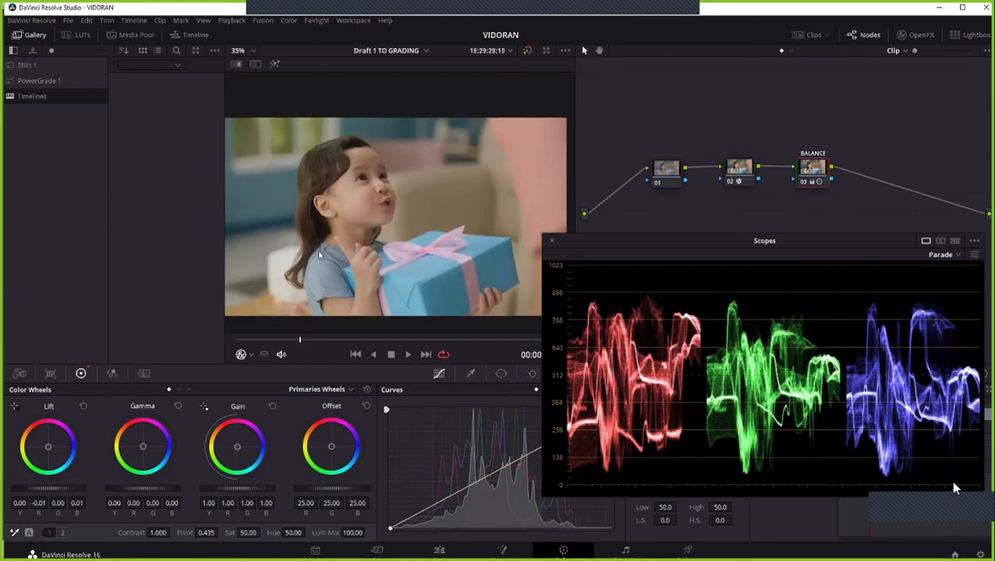
scroll(351, 249, down, 2)
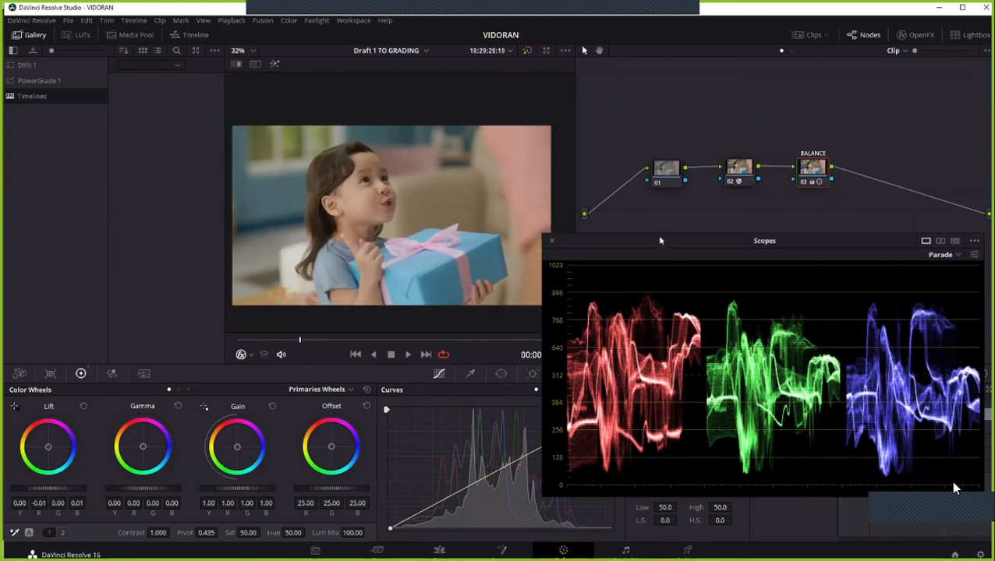
drag(659, 239, 676, 246)
drag(456, 218, 467, 194)
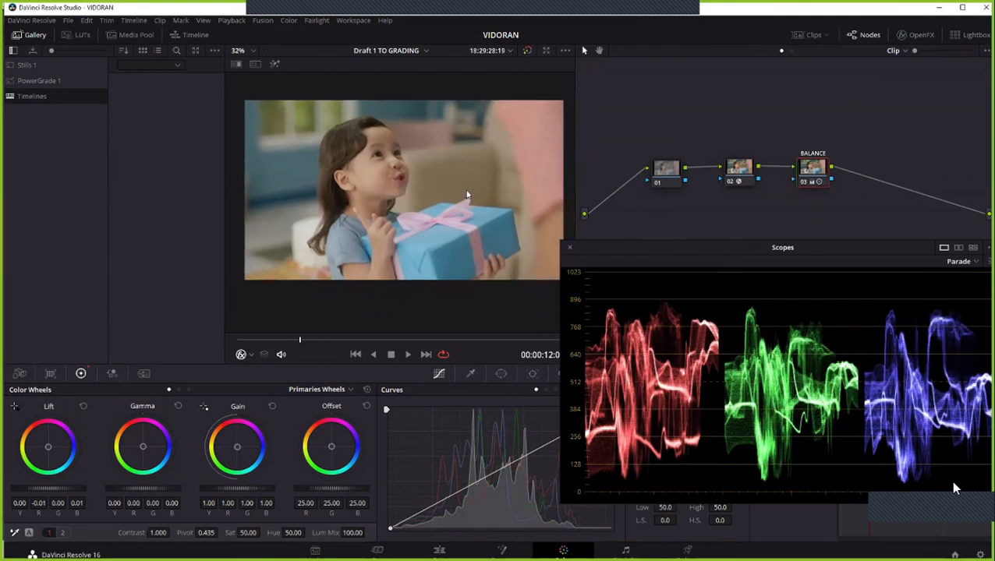
Check the image at full screen and compare the clip with all nodes disabled and enabled against the Parade scope.
key(ctrl+f)
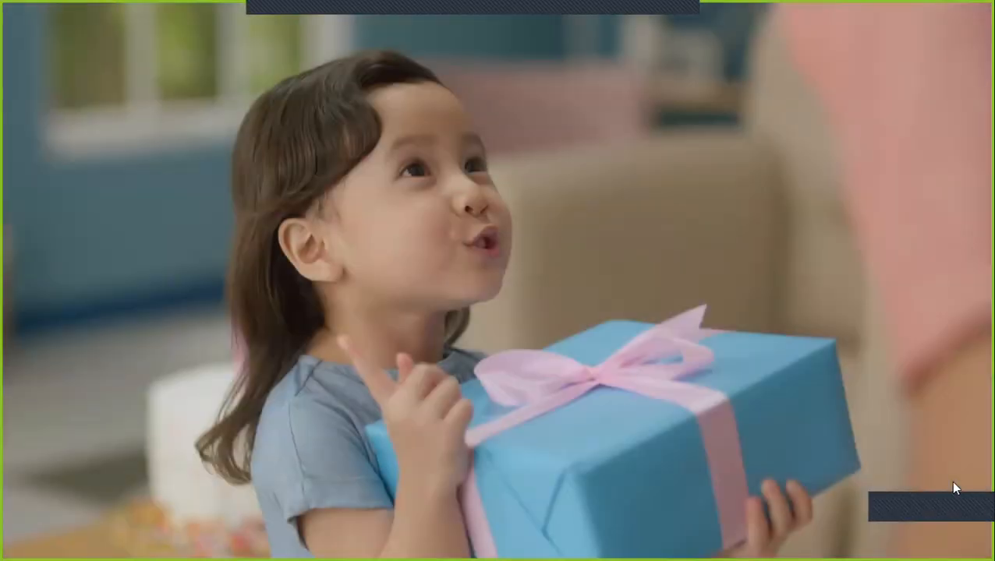
key(Escape)
key(alt+d)
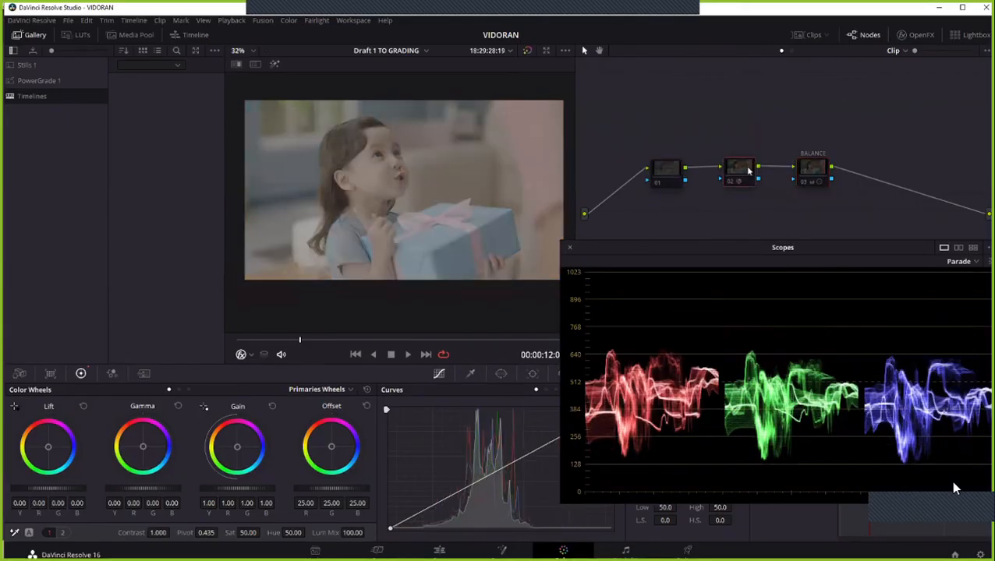
key(alt+d)
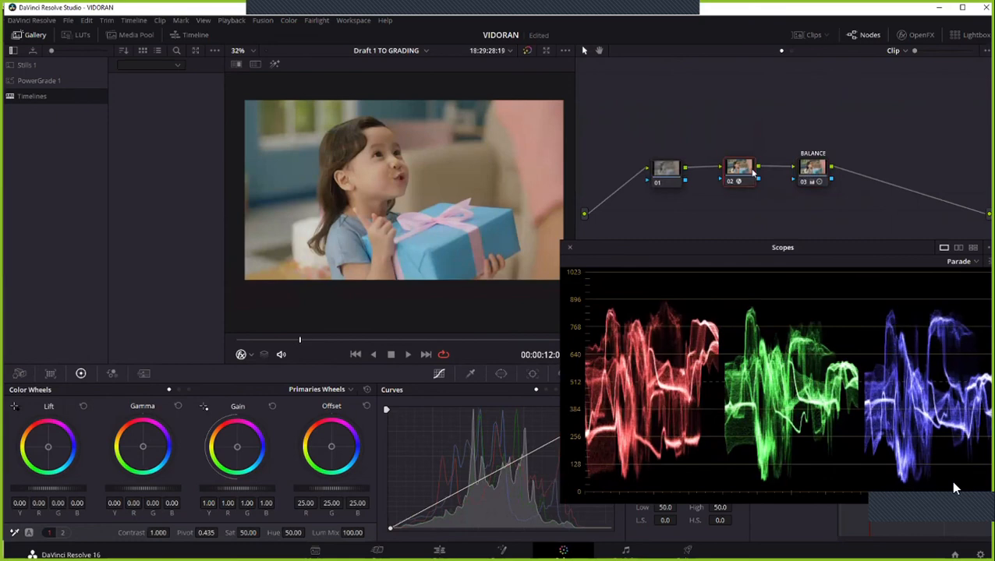
key(alt+d)
key(ctrl+d)
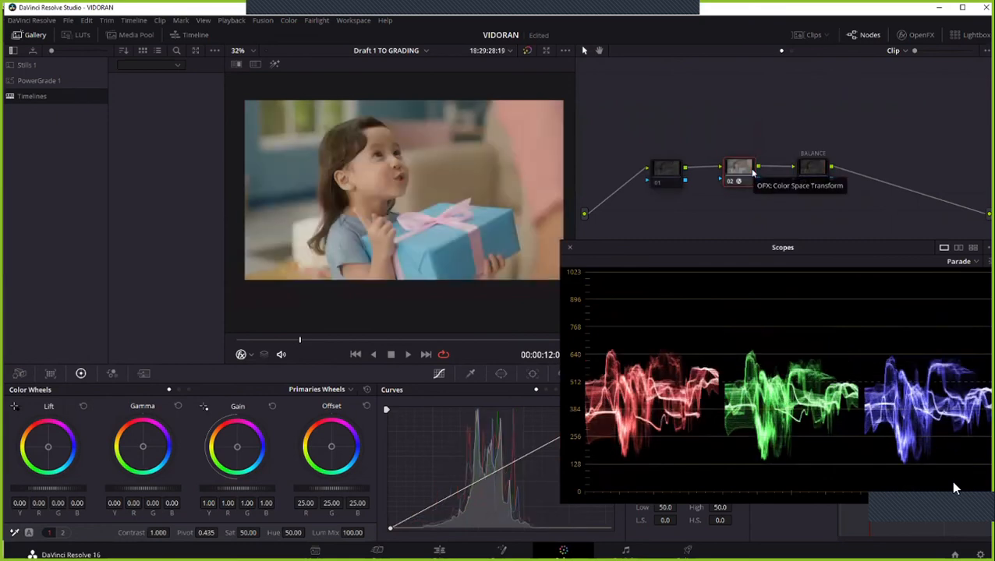
key(alt+f)
key(alt+f)
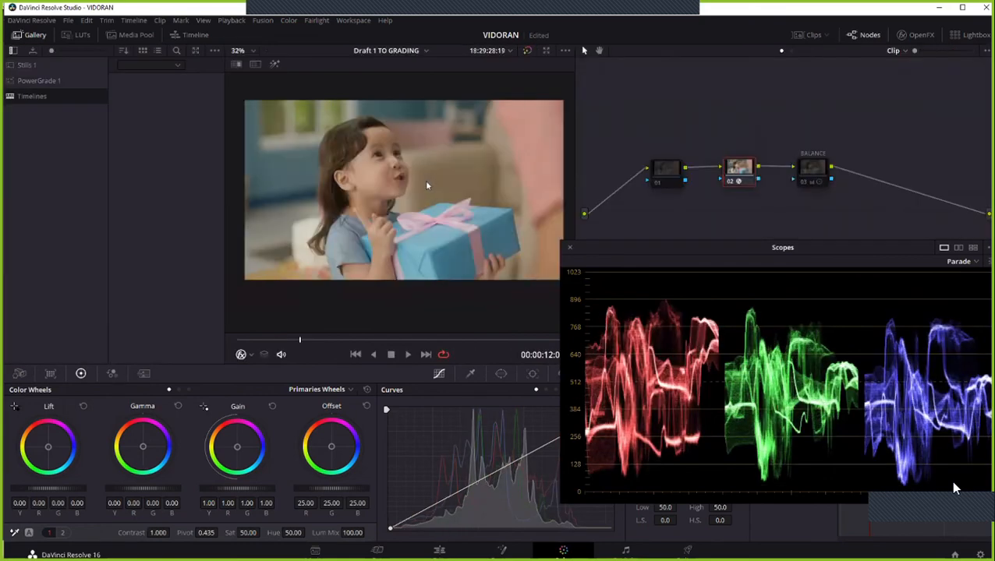
key(ctrl+shift+w)
key(ctrl+f)
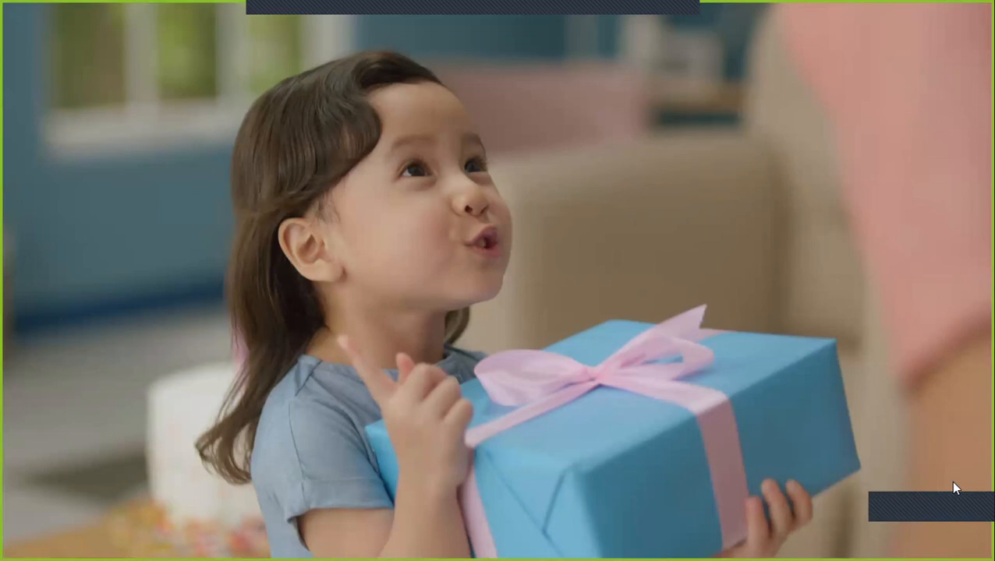
key(Escape)
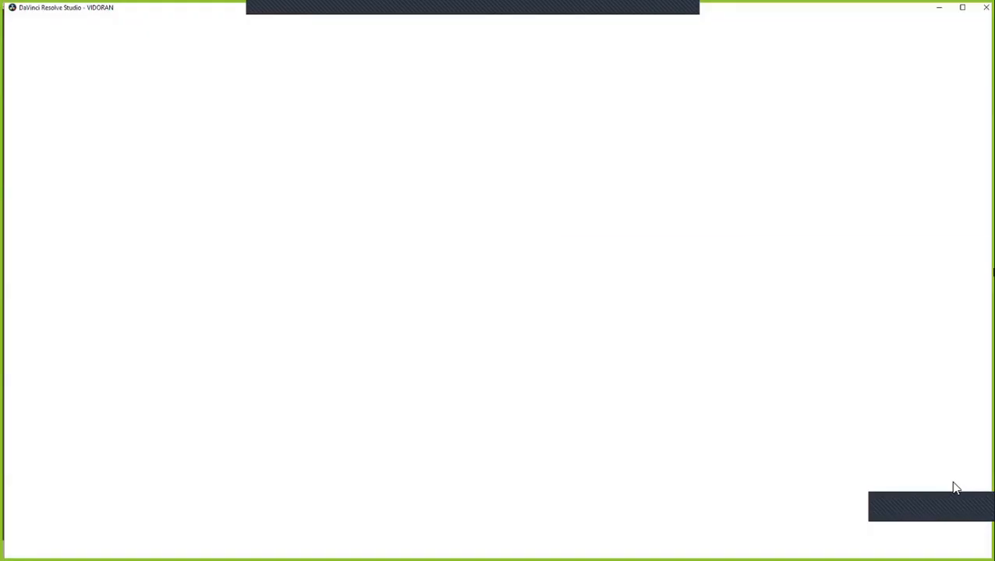
Save the project and close the Scopes window.
key(ctrl+s)
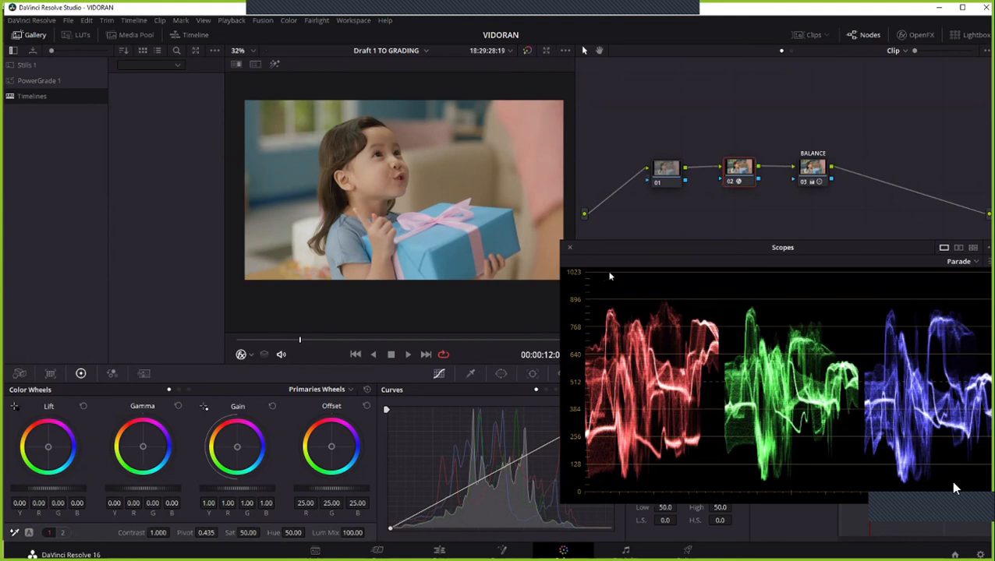
drag(627, 252, 634, 273)
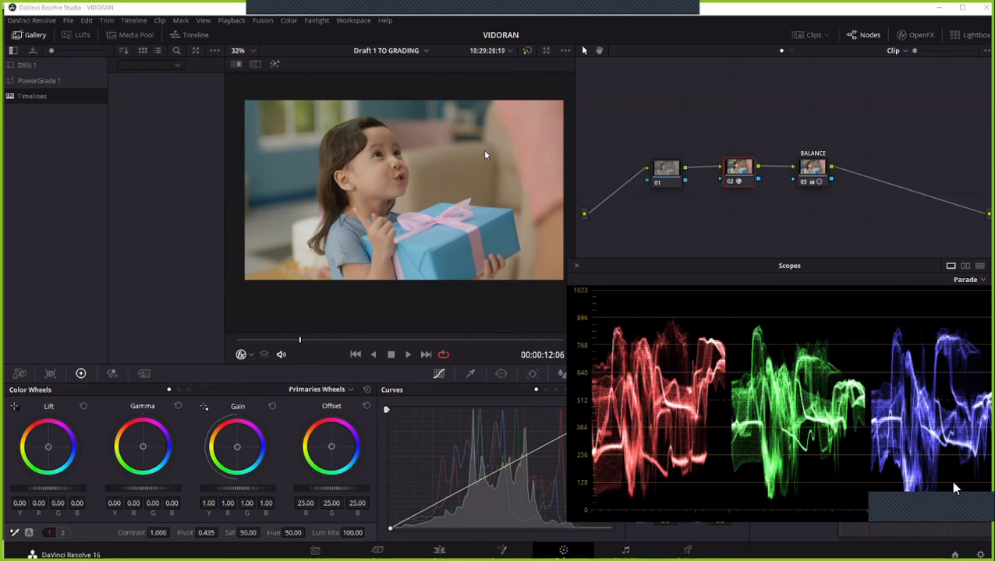
key(ctrl+f)
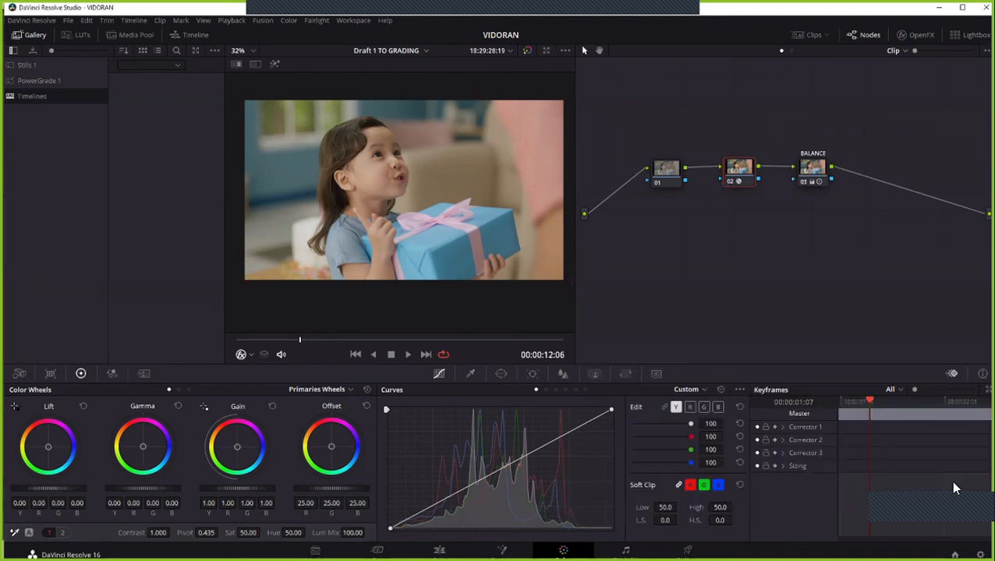